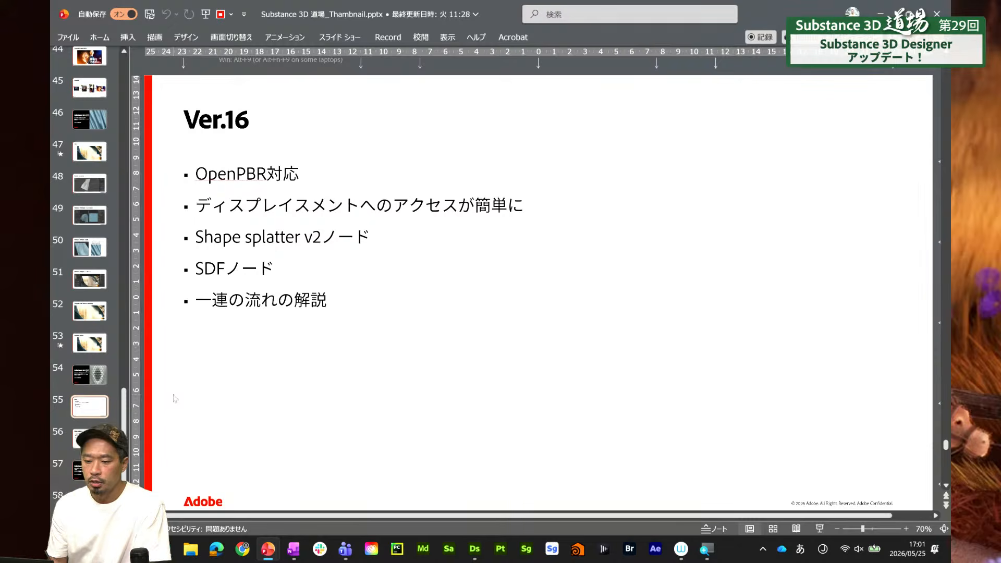
Switch to Substance 3D Designer and close the What's new window
{"action": "left_click", "coordinate": [475, 550]}
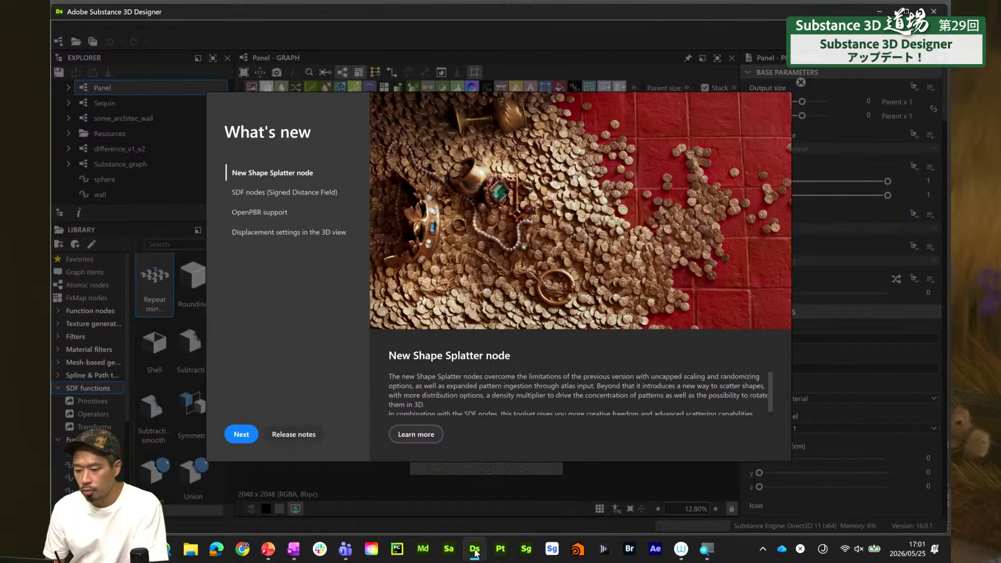
{"action": "left_click", "coordinate": [366, 44]}
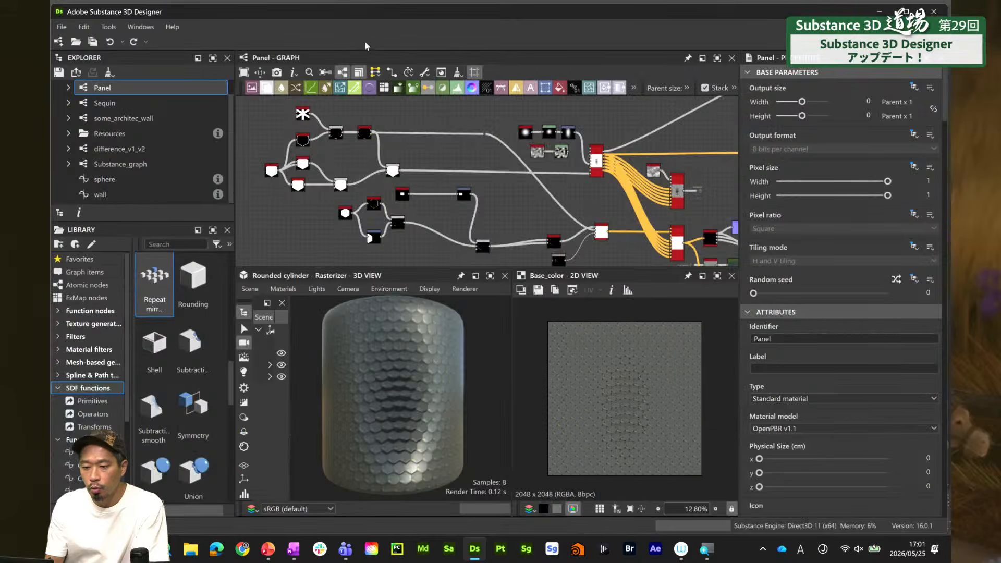
Reopen What's new and review the pages on SDF nodes, OpenPBR support and displacement settings in the 3D view
{"action": "left_click", "coordinate": [172, 27]}
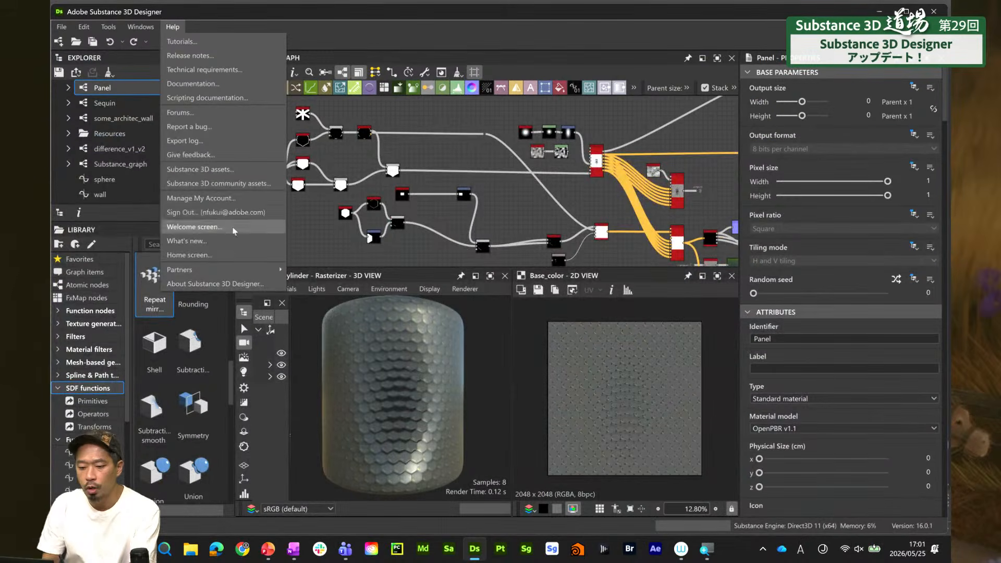
{"action": "left_click", "coordinate": [225, 243]}
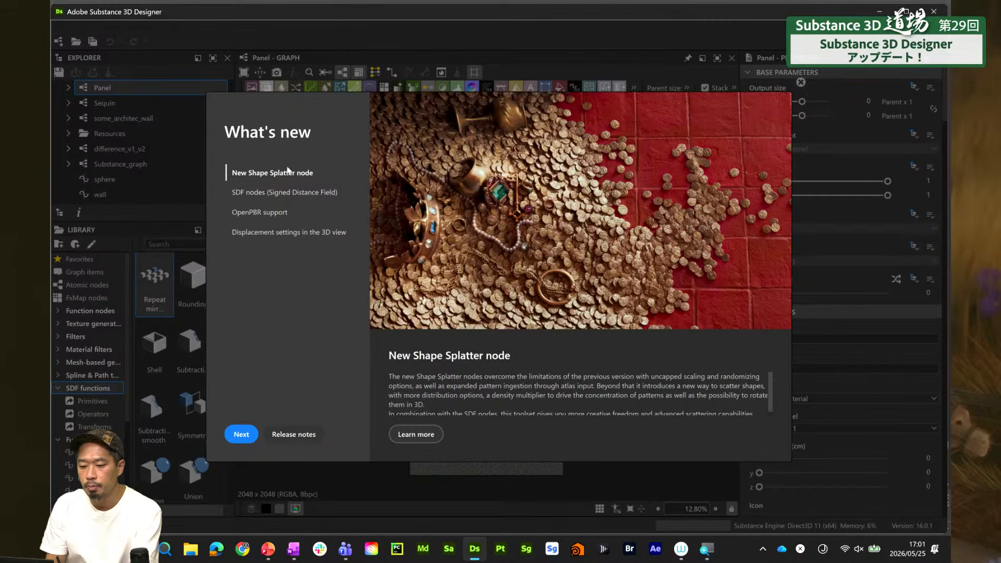
{"action": "left_click", "coordinate": [288, 193]}
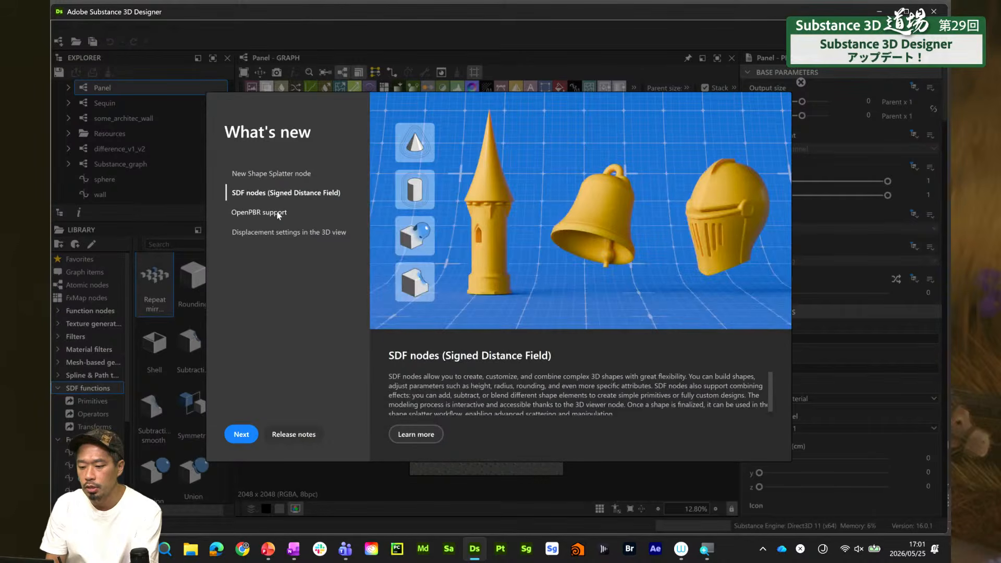
{"action": "left_click", "coordinate": [280, 212]}
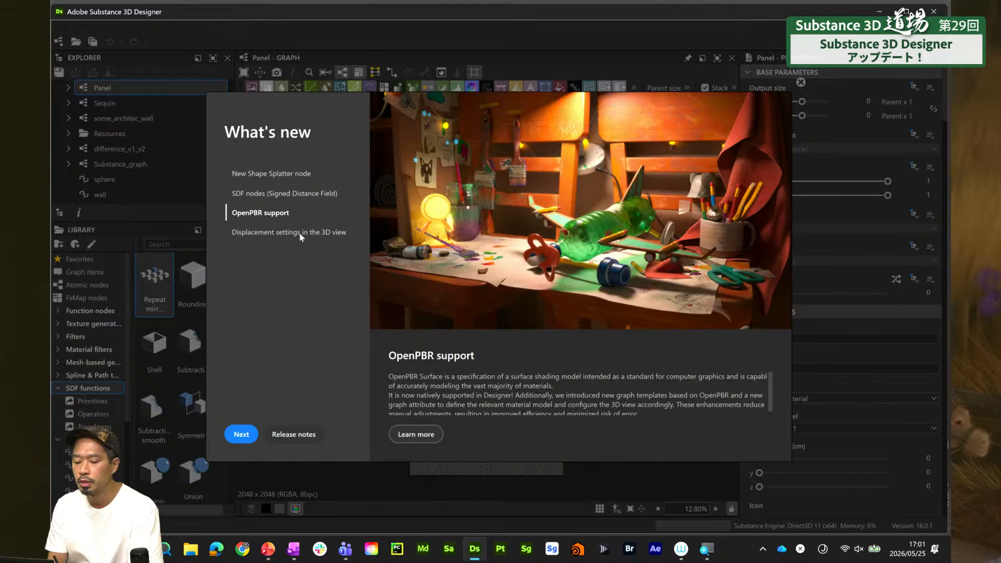
{"action": "left_click", "coordinate": [313, 232]}
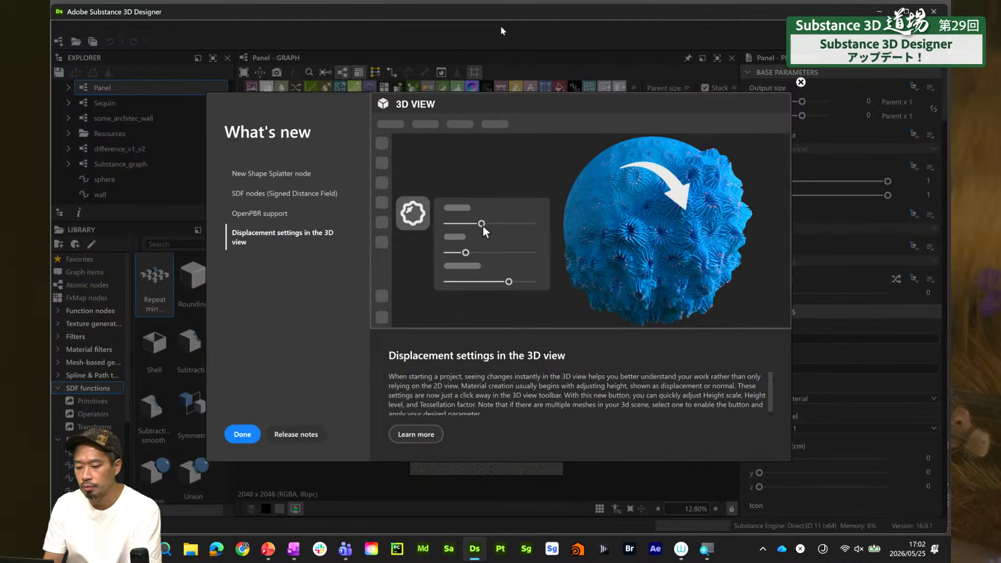
{"action": "key", "text": "Escape"}
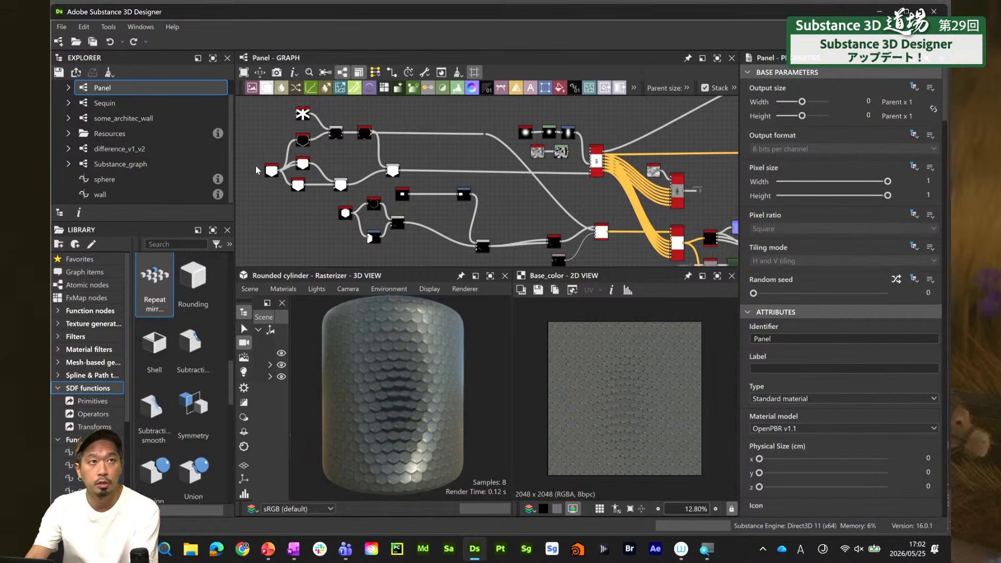
Create a new 2048 px Substance graph named Substance_graph in a new package from the OpenPBR Base template
{"action": "key", "text": "ctrl+n"}
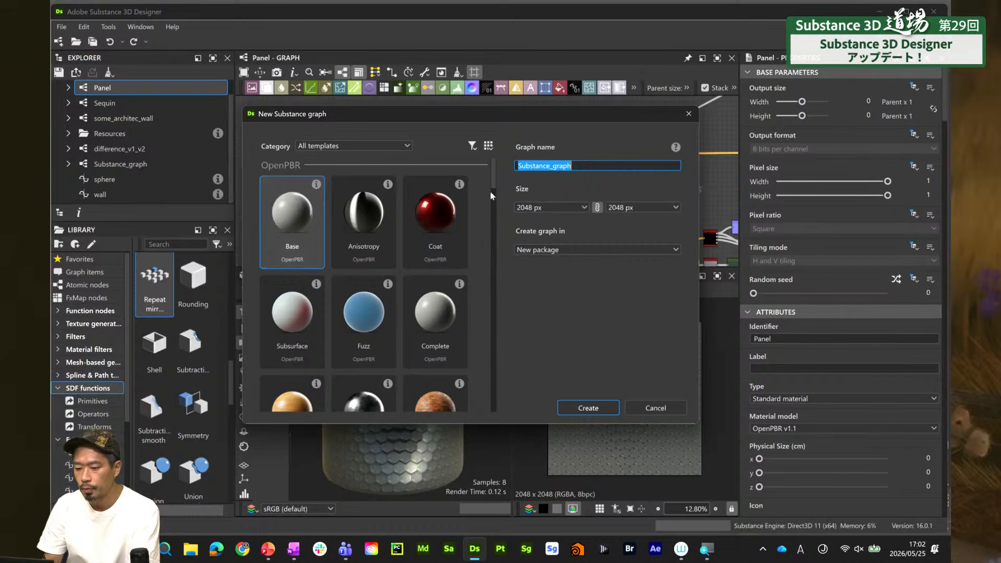
{"action": "scroll", "coordinate": [698, 190], "scroll_direction": "down", "scroll_amount": 2}
{"action": "mouse_move", "coordinate": [497, 185]}
{"action": "left_mouse_down"}
{"action": "mouse_move", "coordinate": [497, 304]}
{"action": "mouse_move", "coordinate": [492, 247]}
{"action": "mouse_move", "coordinate": [480, 255]}
{"action": "left_mouse_up"}
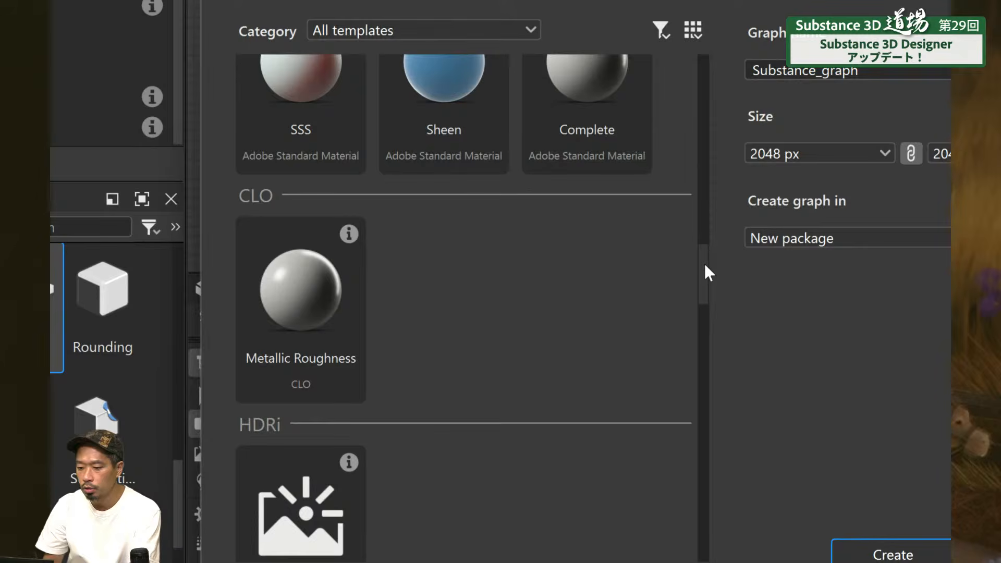
{"action": "mouse_move", "coordinate": [703, 261]}
{"action": "left_mouse_down"}
{"action": "mouse_move", "coordinate": [698, 166]}
{"action": "mouse_move", "coordinate": [696, 389]}
{"action": "mouse_move", "coordinate": [677, 161]}
{"action": "mouse_move", "coordinate": [661, 93]}
{"action": "left_mouse_up"}
{"action": "left_click", "coordinate": [386, 198]}
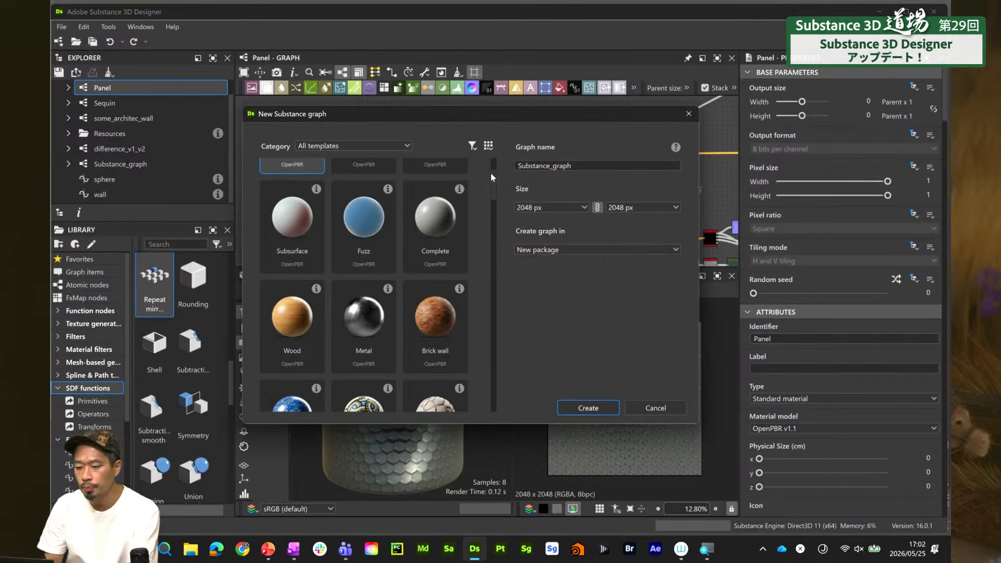
{"action": "left_click_drag", "start_coordinate": [491, 177], "coordinate": [492, 174]}
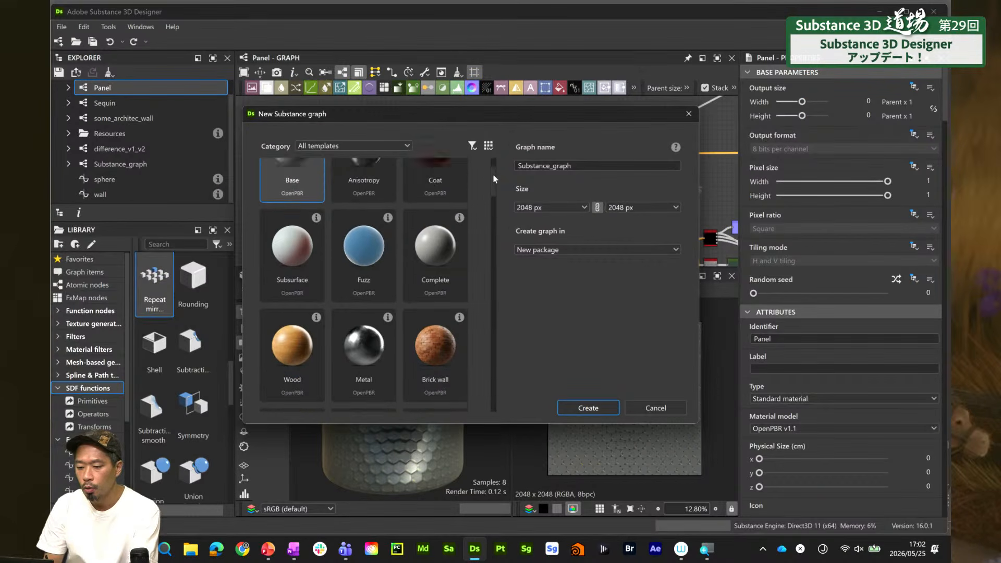
{"action": "left_click", "coordinate": [589, 408]}
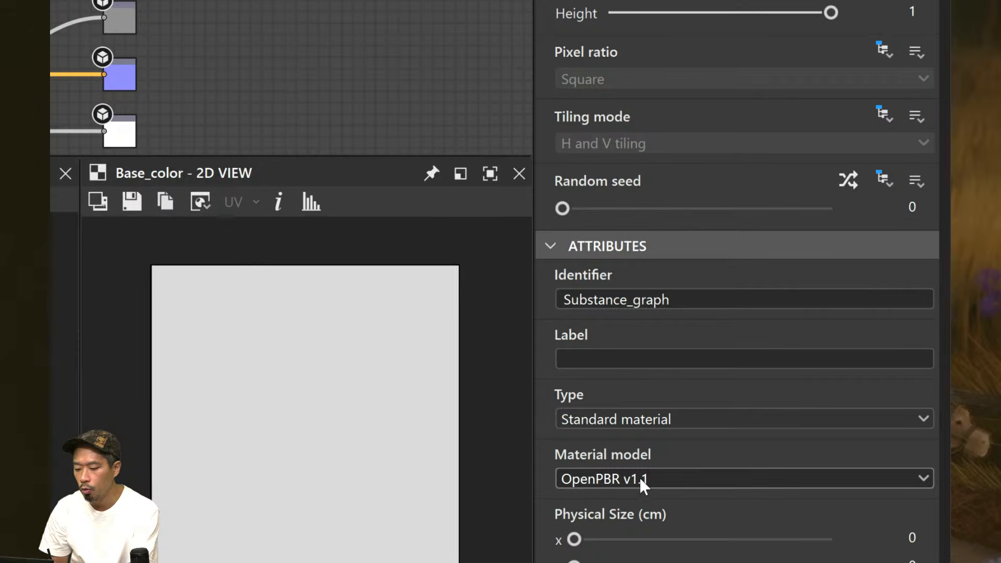
Examine the material model options available in the new graph's attributes
{"action": "left_click", "coordinate": [657, 483]}
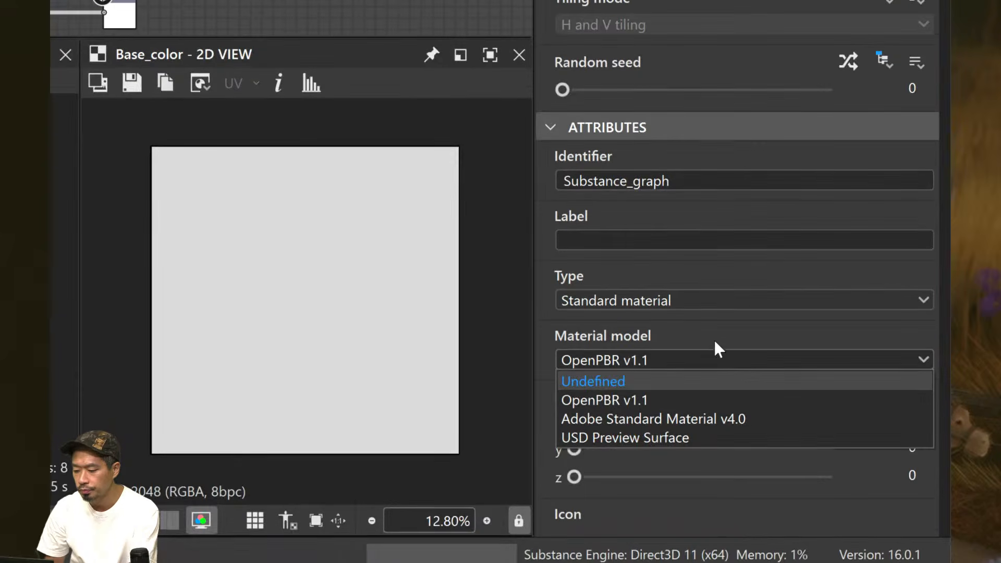
{"action": "left_click", "coordinate": [701, 371]}
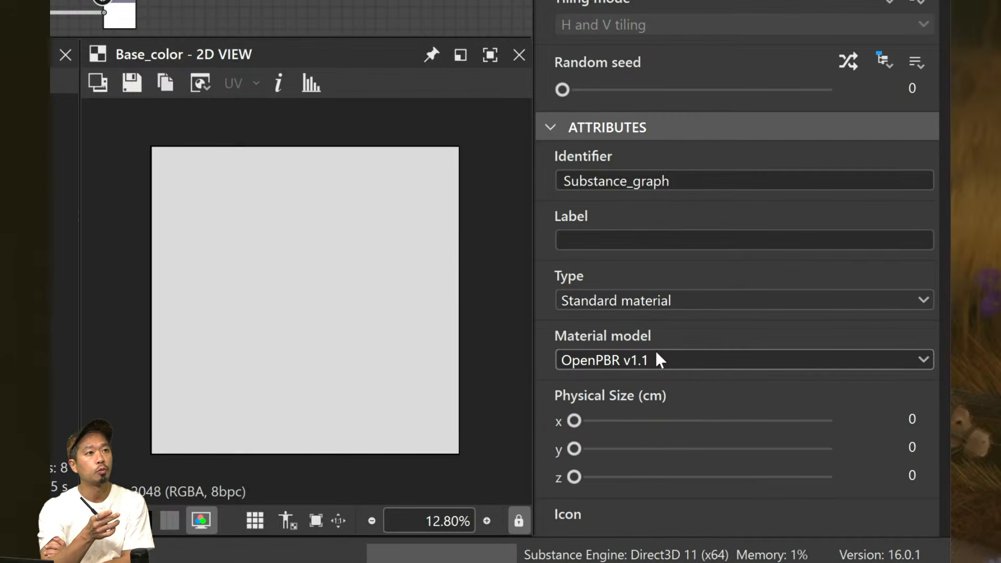
{"action": "left_click", "coordinate": [709, 357]}
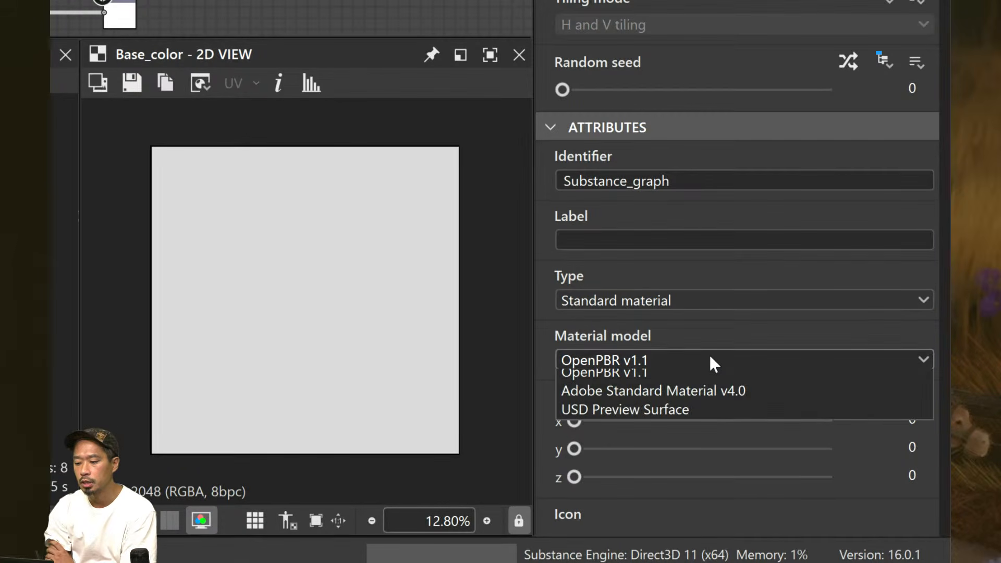
{"action": "left_click", "coordinate": [675, 337]}
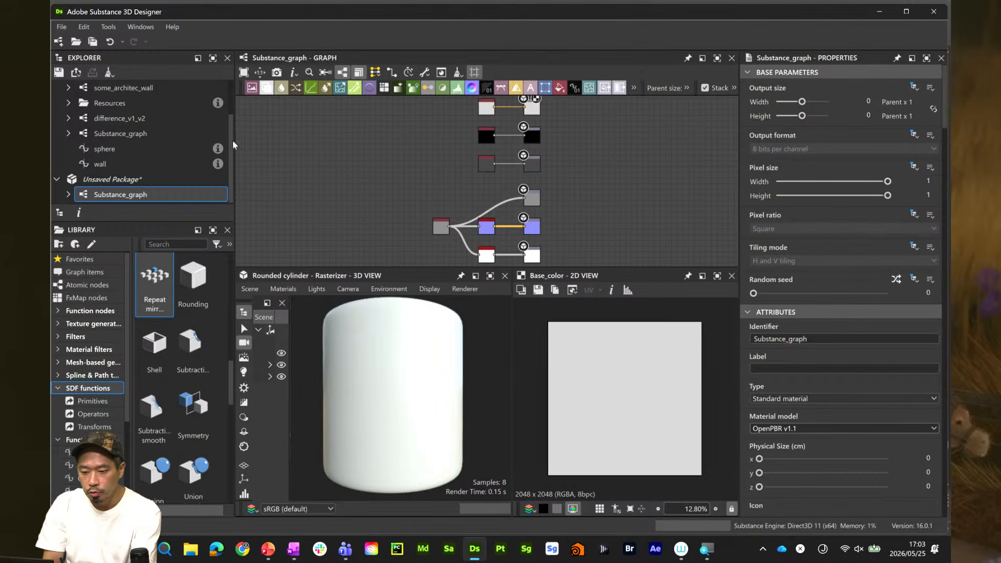
{"action": "left_click_drag", "start_coordinate": [232, 140], "coordinate": [230, 102]}
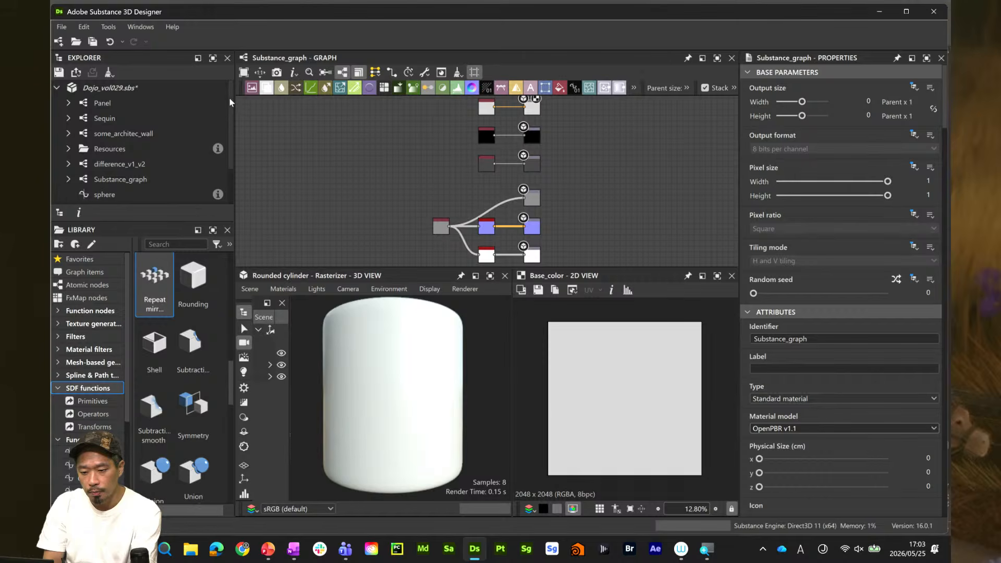
{"action": "scroll", "coordinate": [229, 98], "scroll_direction": "down", "scroll_amount": 1}
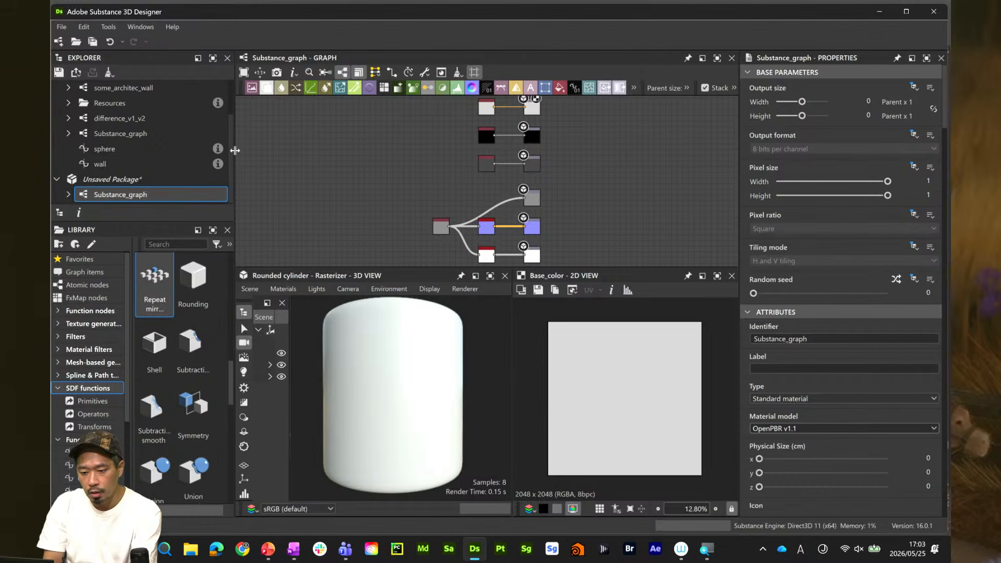
Add a Perlin noise node in the empty area before the output nodes and set its Scale to 13
{"action": "mouse_move", "coordinate": [217, 164]}
{"action": "middle_click_drag", "start_coordinate": [449, 205], "coordinate": [595, 203]}
{"action": "key", "text": "space"}
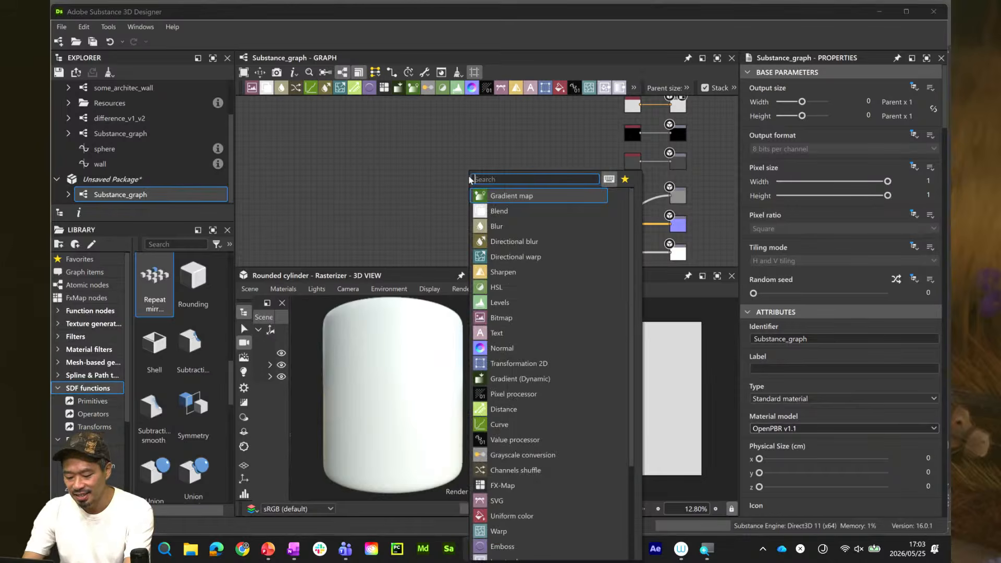
{"action": "type", "text": "noise"}
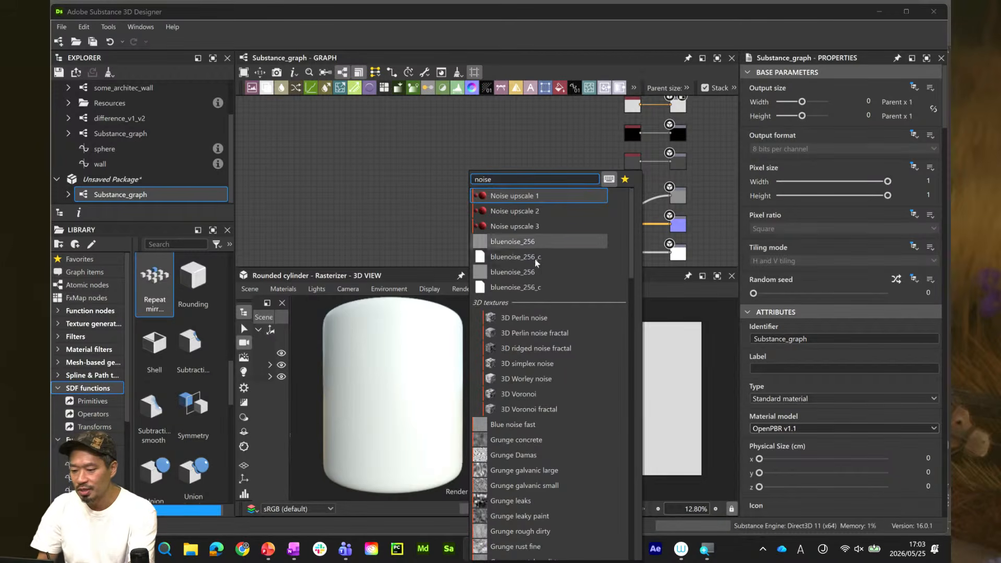
{"action": "key", "text": "BackSpace"}
{"action": "key", "text": "BackSpace"}
{"action": "key", "text": "BackSpace"}
{"action": "key", "text": "BackSpace"}
{"action": "key", "text": "BackSpace"}
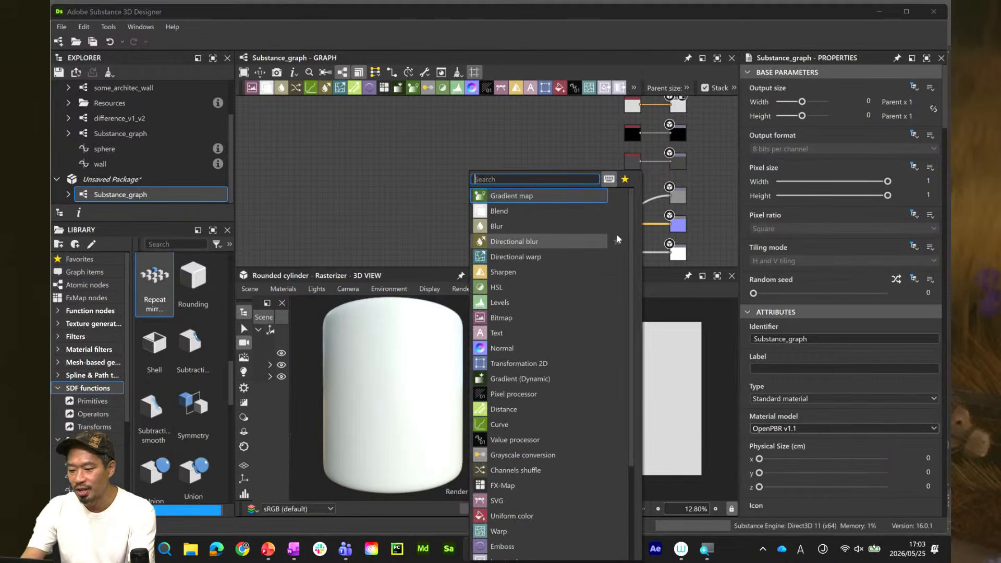
{"action": "type", "text": "per"}
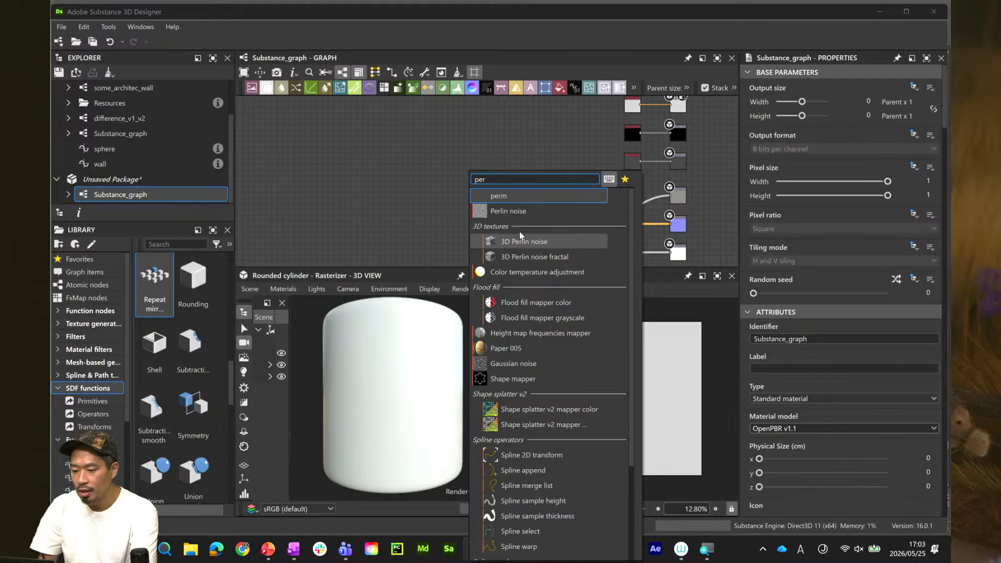
{"action": "left_click", "coordinate": [522, 211]}
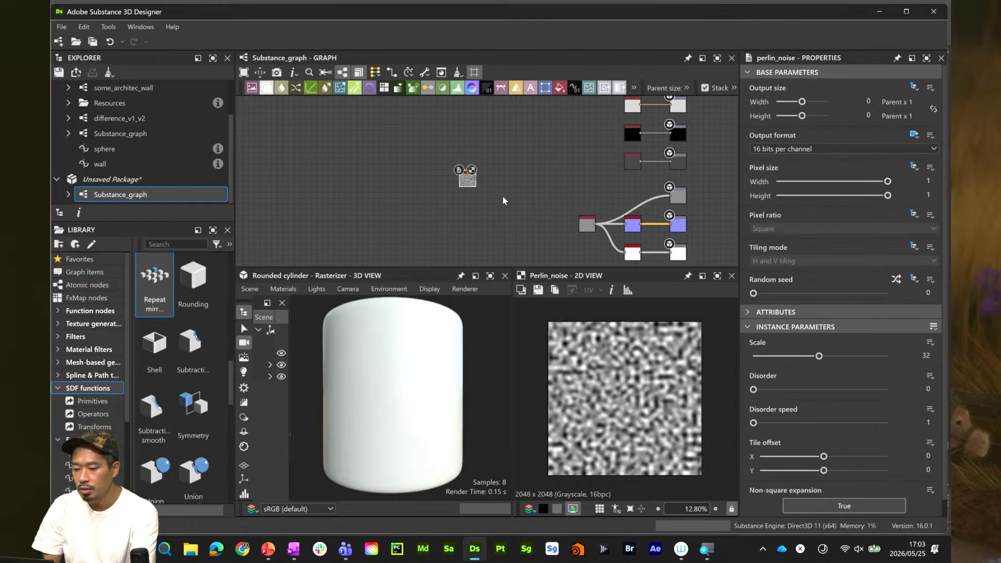
{"action": "left_click_drag", "start_coordinate": [818, 356], "coordinate": [778, 360]}
Transfer the grey uniform color node's output links to the Perlin noise node, including the link to the height output
{"action": "scroll", "coordinate": [516, 193], "scroll_direction": "up", "scroll_amount": 2}
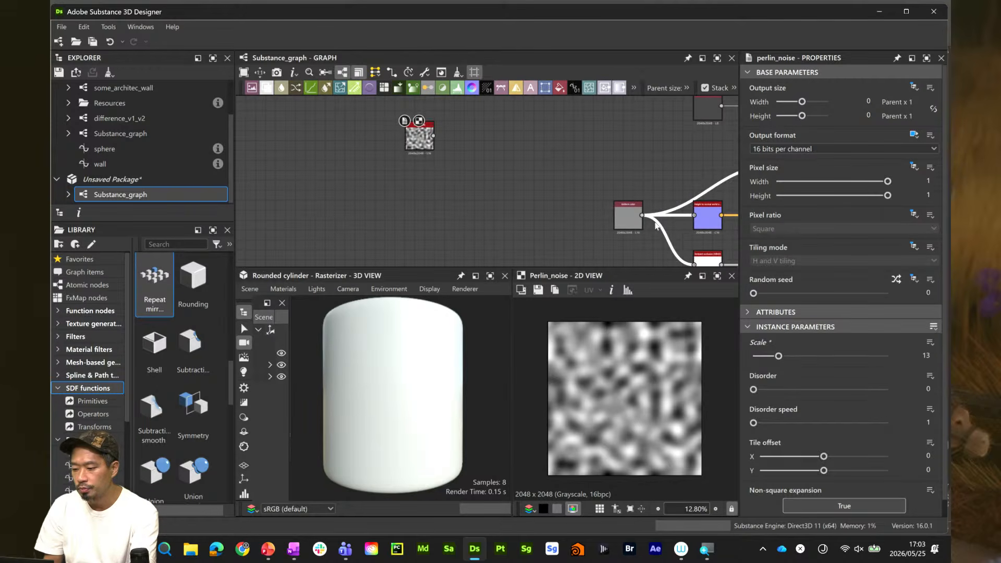
{"action": "left_click_drag", "start_coordinate": [642, 215], "coordinate": [424, 142], "text": "shift"}
{"action": "middle_click_drag", "start_coordinate": [577, 185], "coordinate": [487, 210]}
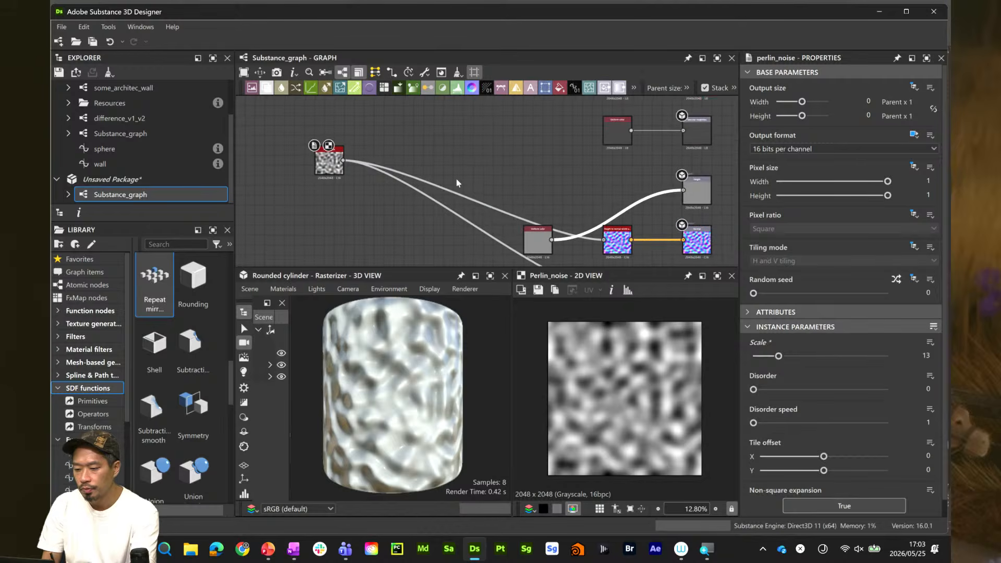
{"action": "left_click_drag", "start_coordinate": [344, 161], "coordinate": [702, 191]}
Enlarge the 3D and 2D views by shrinking the graph area, and deselect the Perlin noise node
{"action": "middle_click_drag", "start_coordinate": [423, 396], "coordinate": [429, 399]}
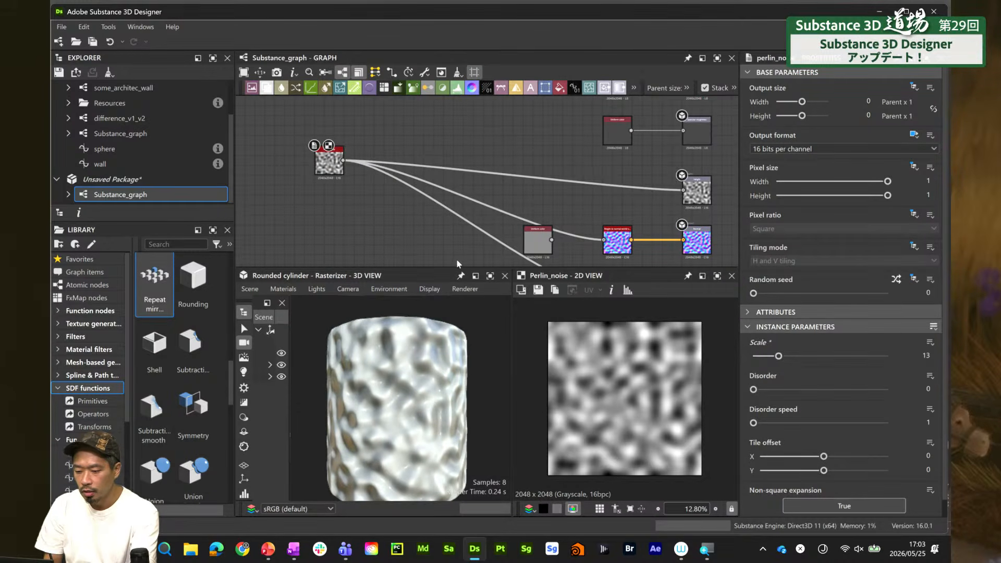
{"action": "left_click_drag", "start_coordinate": [450, 265], "coordinate": [451, 224]}
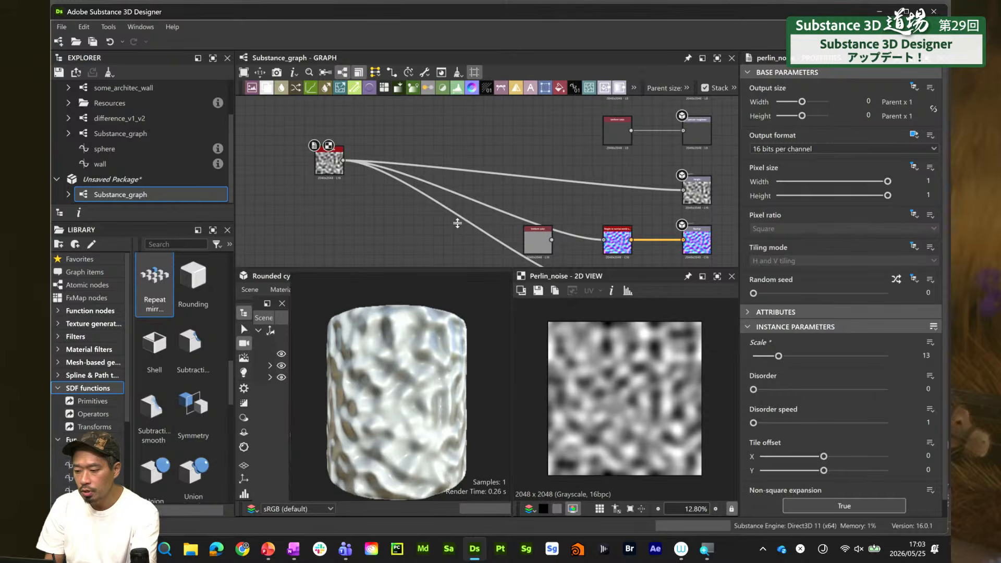
{"action": "middle_click_drag", "start_coordinate": [389, 222], "coordinate": [422, 204]}
{"action": "middle_click_drag", "start_coordinate": [402, 318], "coordinate": [398, 302]}
{"action": "scroll", "coordinate": [386, 155], "scroll_direction": "down", "scroll_amount": 1}
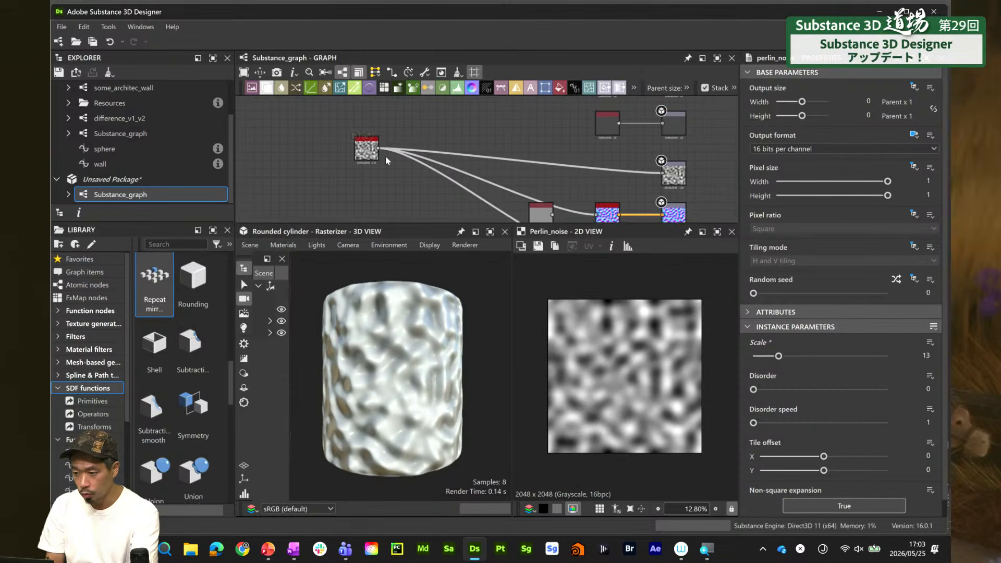
{"action": "left_click", "coordinate": [395, 191]}
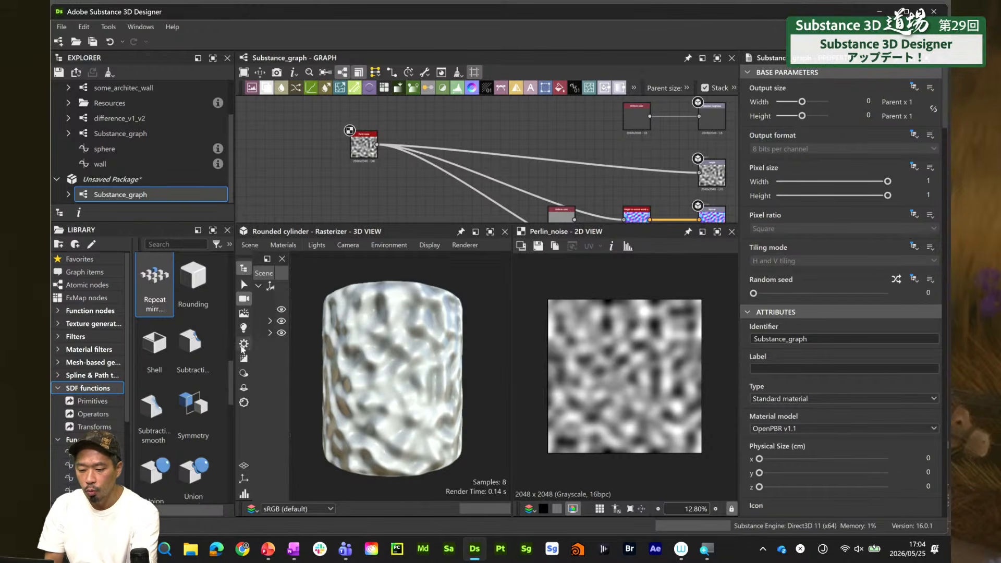
Set the 3D view's displacement Height scale to 6.7 and Tessellation factor to 14, and inspect the displaced cylinder
{"action": "left_click", "coordinate": [244, 403]}
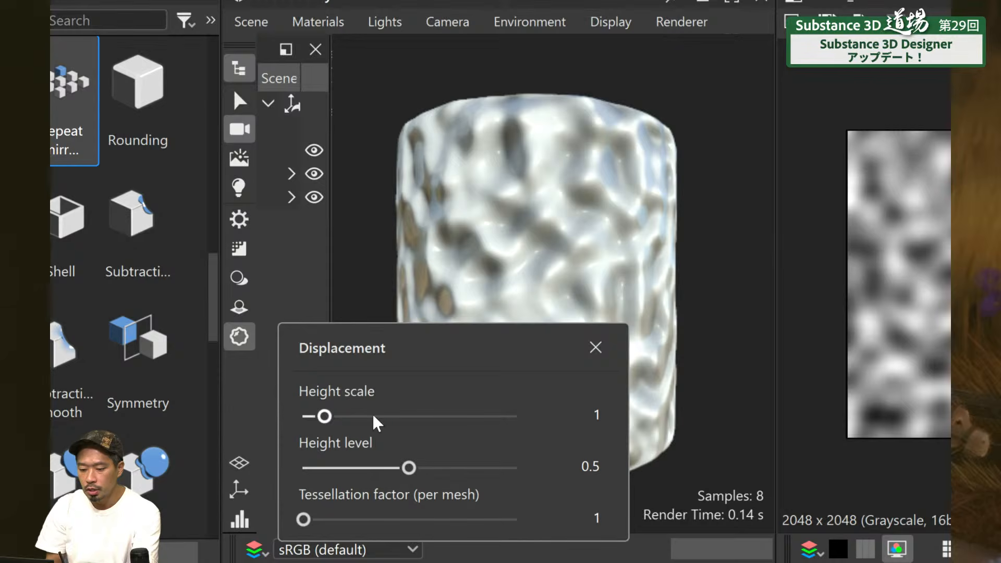
{"action": "left_click_drag", "start_coordinate": [326, 416], "coordinate": [441, 416]}
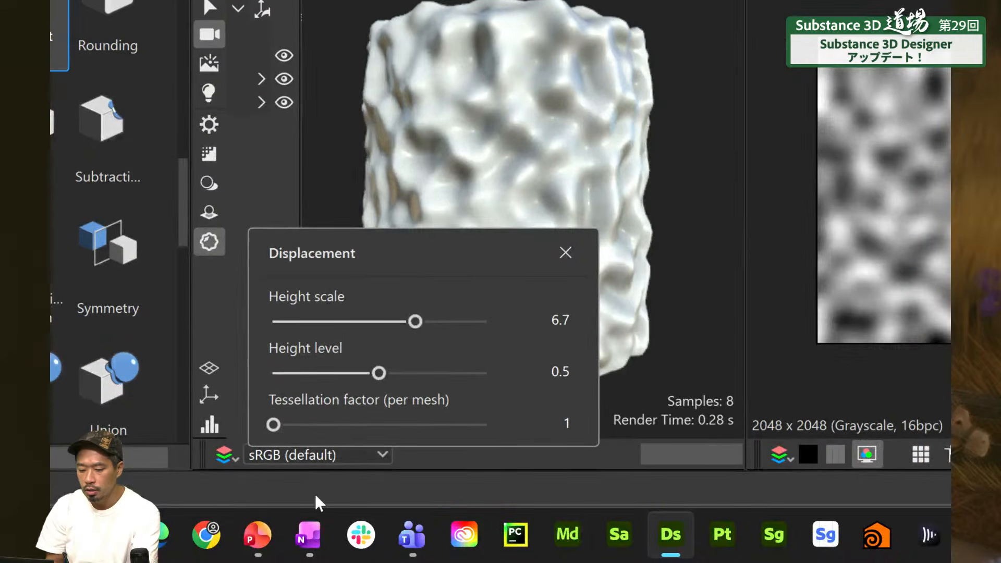
{"action": "left_click_drag", "start_coordinate": [303, 519], "coordinate": [436, 522]}
{"action": "left_click_drag", "start_coordinate": [410, 432], "coordinate": [456, 429]}
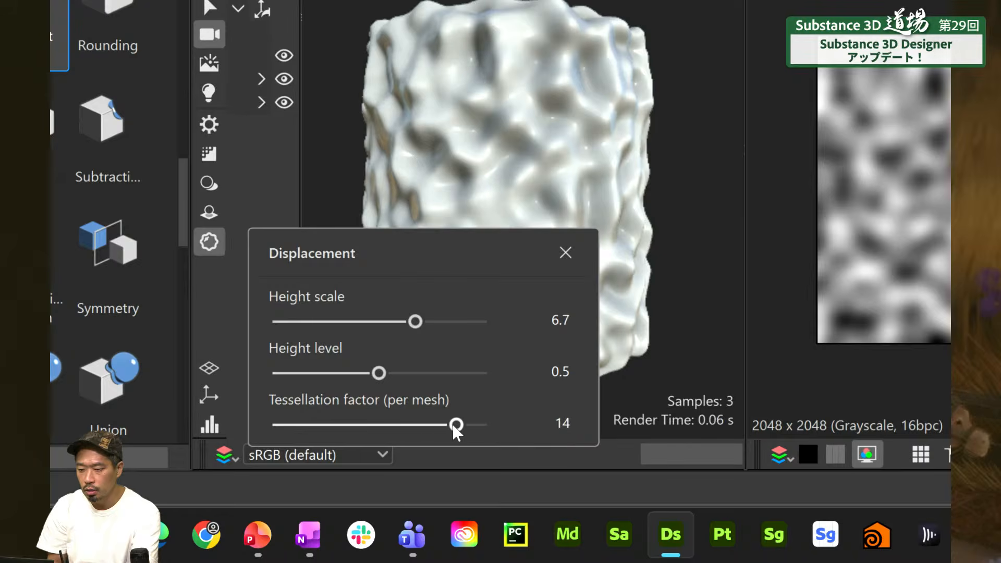
{"action": "left_click", "coordinate": [438, 158]}
{"action": "left_click_drag", "start_coordinate": [446, 242], "coordinate": [518, 181]}
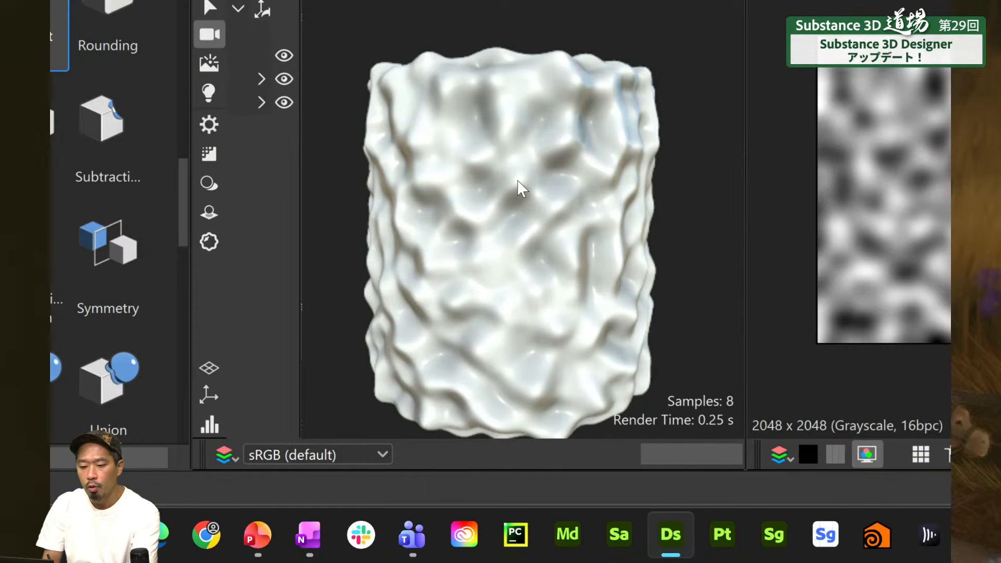
{"action": "left_click", "coordinate": [211, 158]}
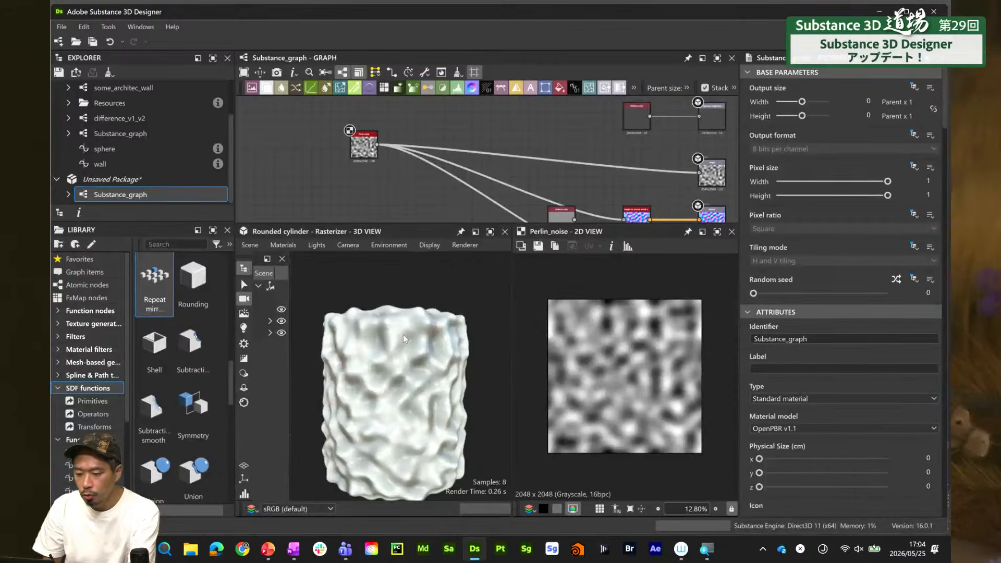
Open the Rasterizer's render settings and look through its resolution, ground plane and displacement options
{"action": "middle_click_drag", "start_coordinate": [403, 339], "coordinate": [409, 321]}
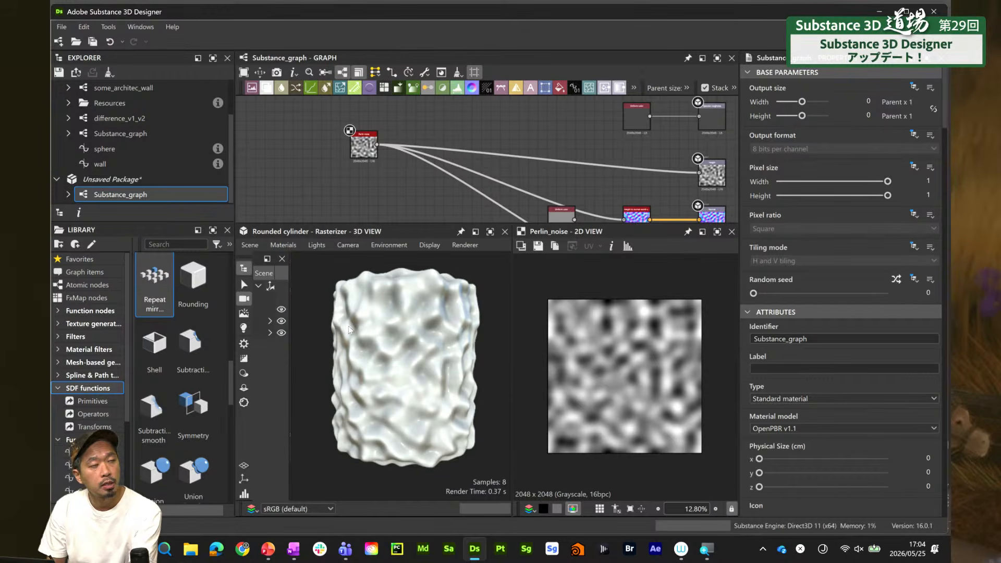
{"action": "left_click", "coordinate": [244, 345]}
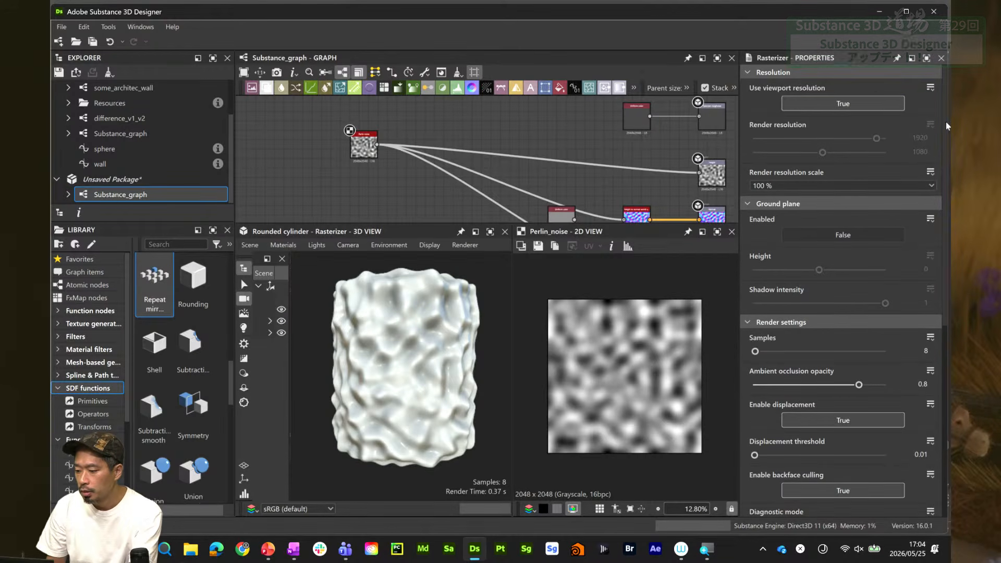
{"action": "left_click_drag", "start_coordinate": [946, 121], "coordinate": [943, 166]}
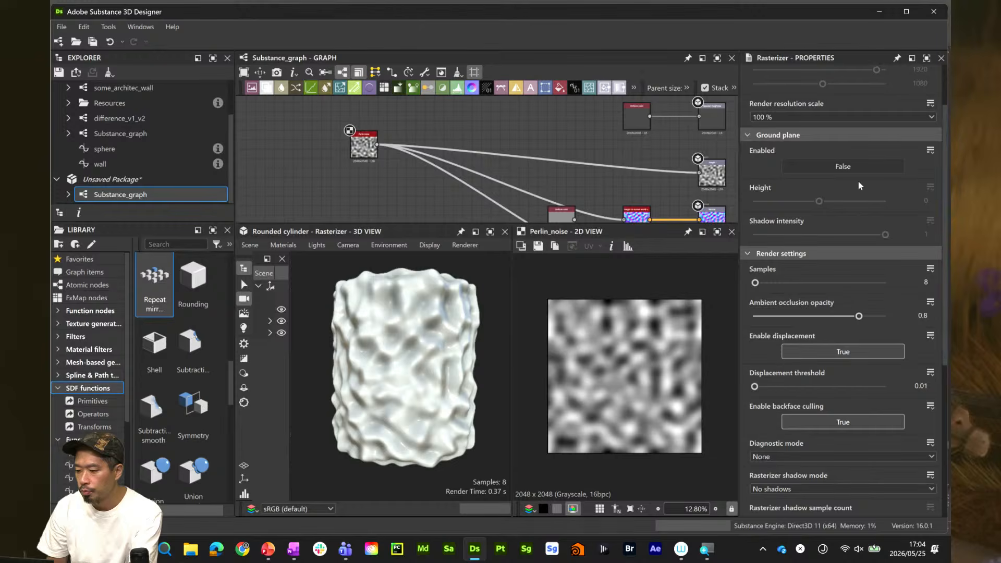
Try the 3D view's grid and axis display toggles, and return to the start of the Rasterizer settings
{"action": "left_click", "coordinate": [244, 468]}
{"action": "left_click", "coordinate": [244, 468]}
{"action": "left_click", "coordinate": [245, 468]}
{"action": "left_click", "coordinate": [246, 470]}
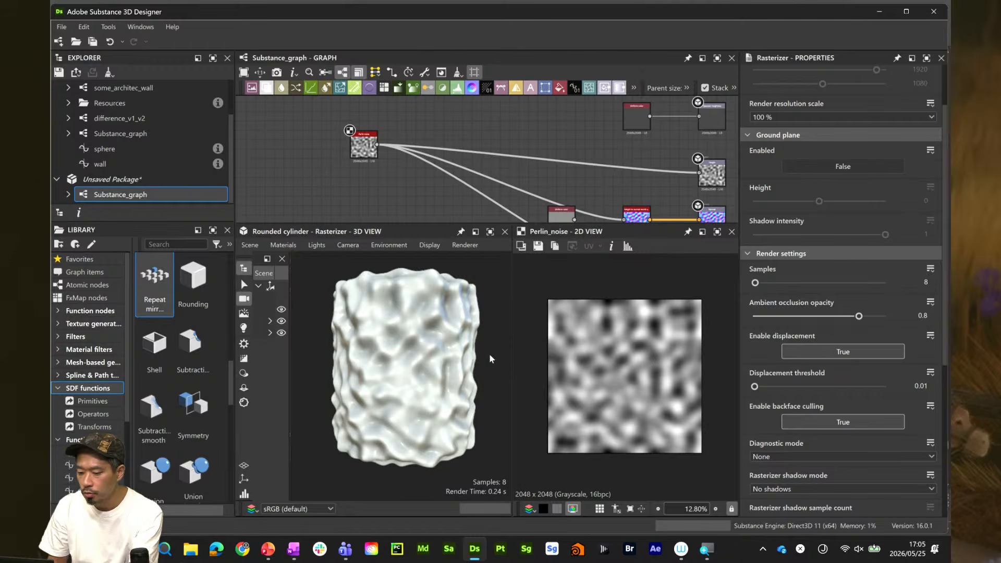
{"action": "left_click", "coordinate": [243, 480]}
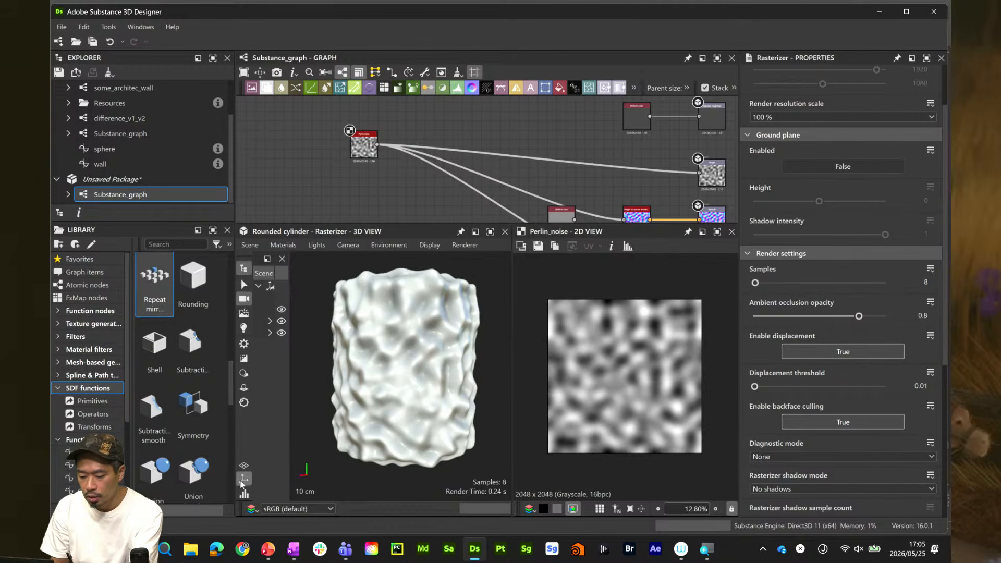
{"action": "left_click_drag", "start_coordinate": [947, 192], "coordinate": [909, 111]}
Enlarge the graph area and frame the Perlin noise node together with its connected output nodes
{"action": "scroll", "coordinate": [322, 182], "scroll_direction": "down", "scroll_amount": 2}
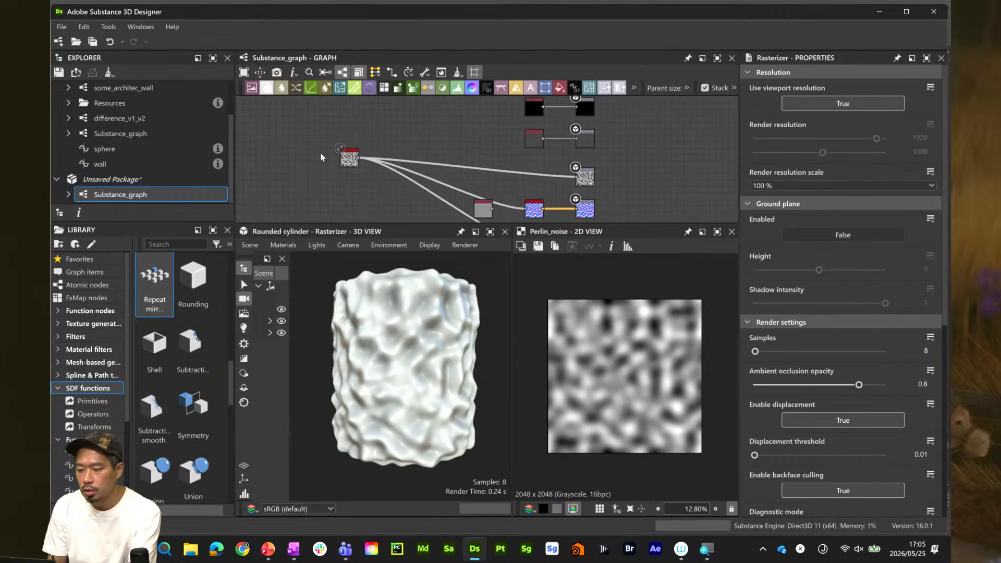
{"action": "middle_click_drag", "start_coordinate": [418, 152], "coordinate": [391, 170]}
{"action": "scroll", "coordinate": [375, 125], "scroll_direction": "down", "scroll_amount": 1}
{"action": "scroll", "coordinate": [374, 161], "scroll_direction": "down", "scroll_amount": 1}
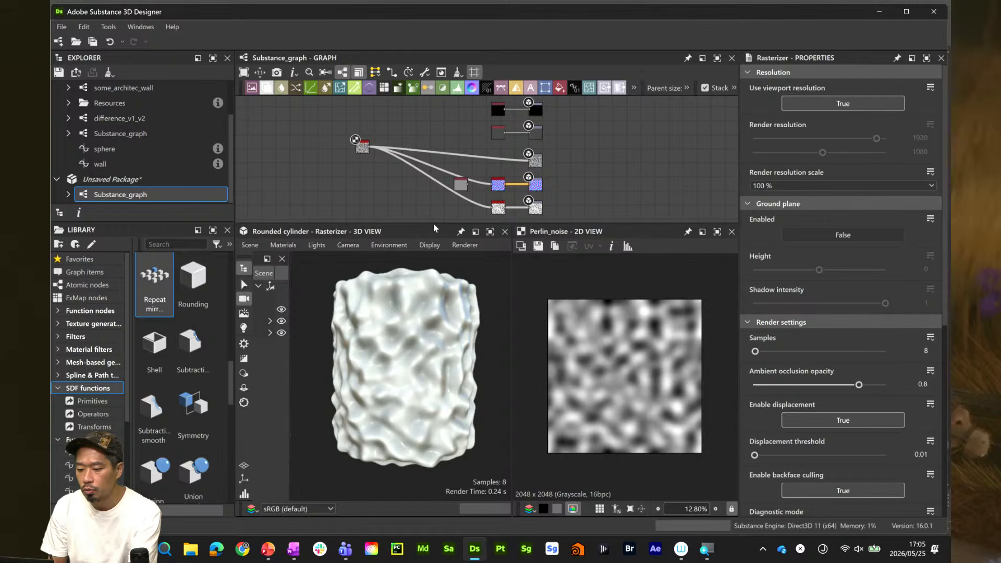
{"action": "left_click_drag", "start_coordinate": [433, 228], "coordinate": [431, 286]}
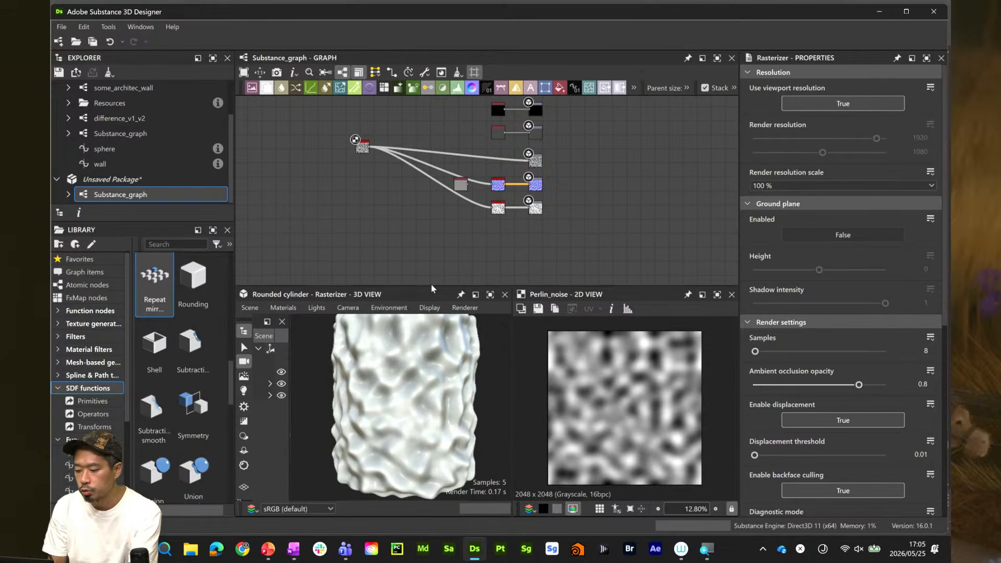
{"action": "middle_click_drag", "start_coordinate": [341, 166], "coordinate": [314, 211]}
{"action": "scroll", "coordinate": [348, 188], "scroll_direction": "up", "scroll_amount": 2}
{"action": "scroll", "coordinate": [316, 211], "scroll_direction": "up", "scroll_amount": 1}
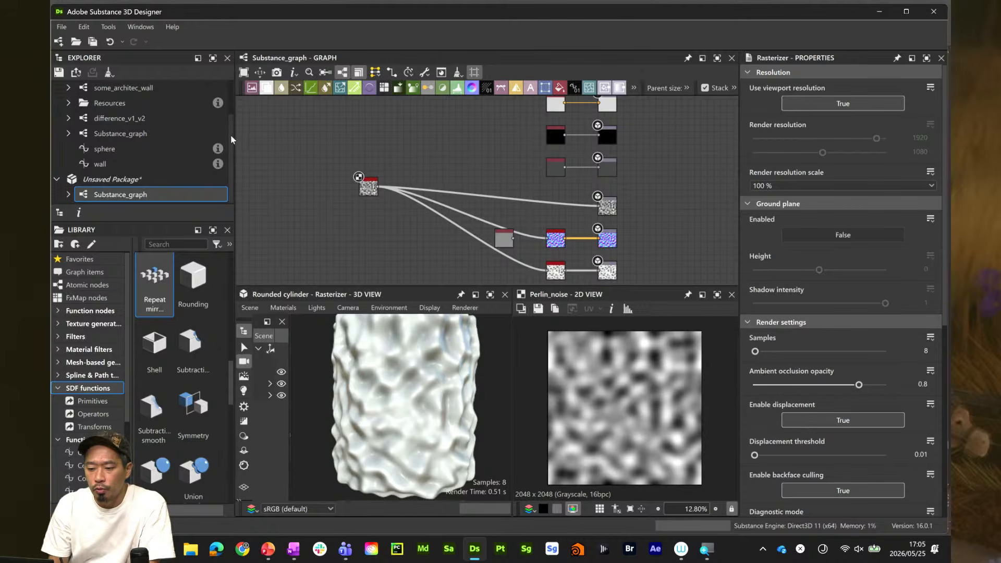
Open the Panel graph from the Dojo_vol029.sbs package
{"action": "left_click_drag", "start_coordinate": [230, 134], "coordinate": [230, 100]}
{"action": "left_click", "coordinate": [142, 107]}
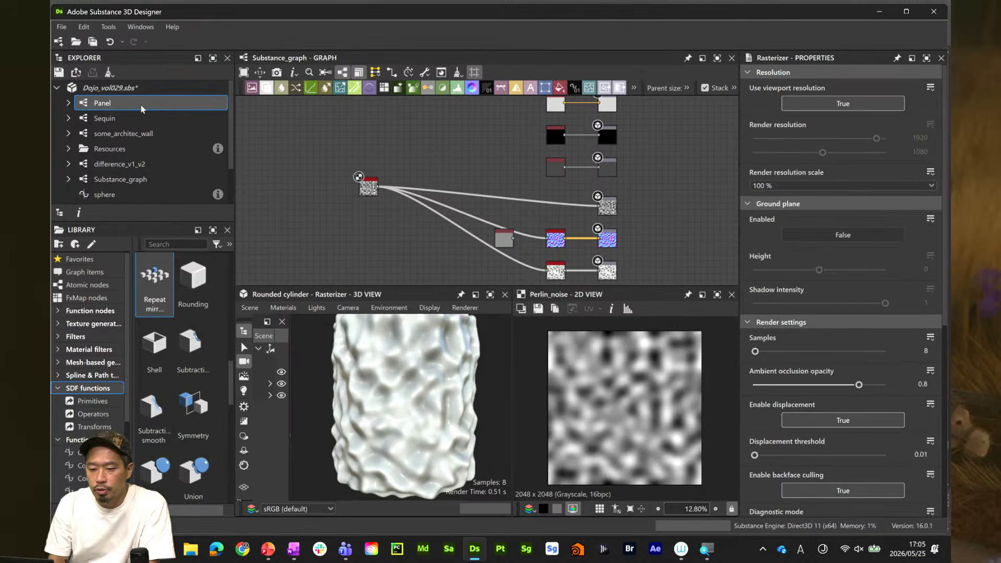
{"action": "double_click", "coordinate": [168, 108]}
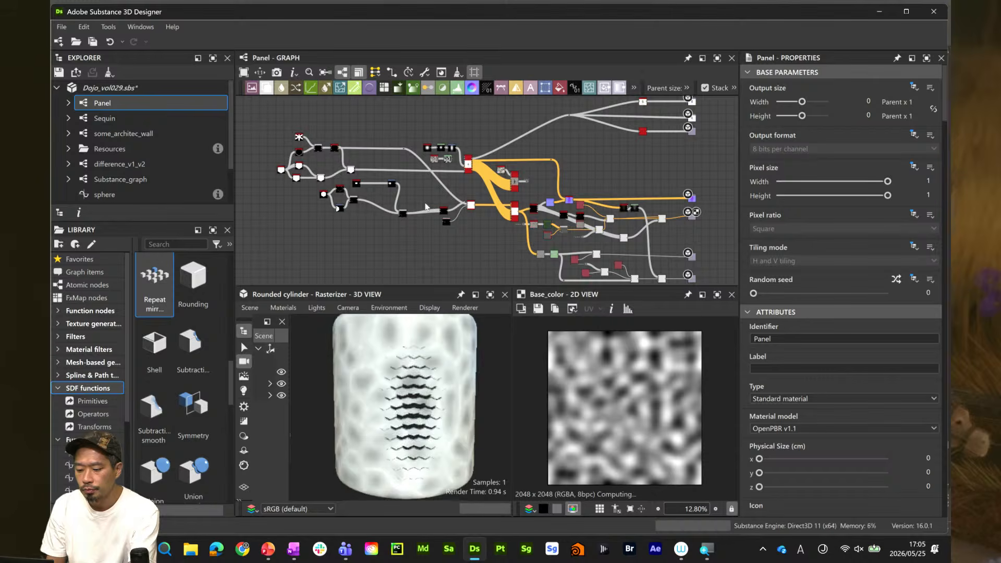
Inspect the hexagonal panels on the cylinder up close, and enlarge the 3D and 2D views by shrinking the graph area
{"action": "mouse_move", "coordinate": [407, 380]}
{"action": "middle_mouse_down"}
{"action": "mouse_move", "coordinate": [403, 398]}
{"action": "mouse_move", "coordinate": [401, 389]}
{"action": "middle_mouse_up"}
{"action": "mouse_move", "coordinate": [402, 389]}
{"action": "right_mouse_down"}
{"action": "mouse_move", "coordinate": [401, 432]}
{"action": "mouse_move", "coordinate": [387, 387]}
{"action": "mouse_move", "coordinate": [402, 385]}
{"action": "mouse_move", "coordinate": [391, 383]}
{"action": "right_mouse_up"}
{"action": "scroll", "coordinate": [392, 430], "scroll_direction": "up", "scroll_amount": 5}
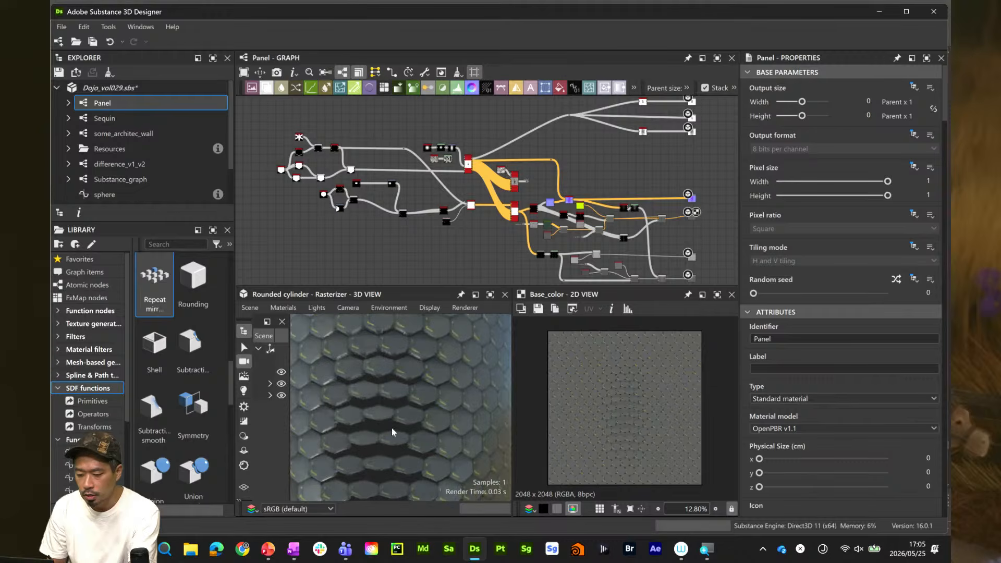
{"action": "scroll", "coordinate": [389, 364], "scroll_direction": "down", "scroll_amount": 5}
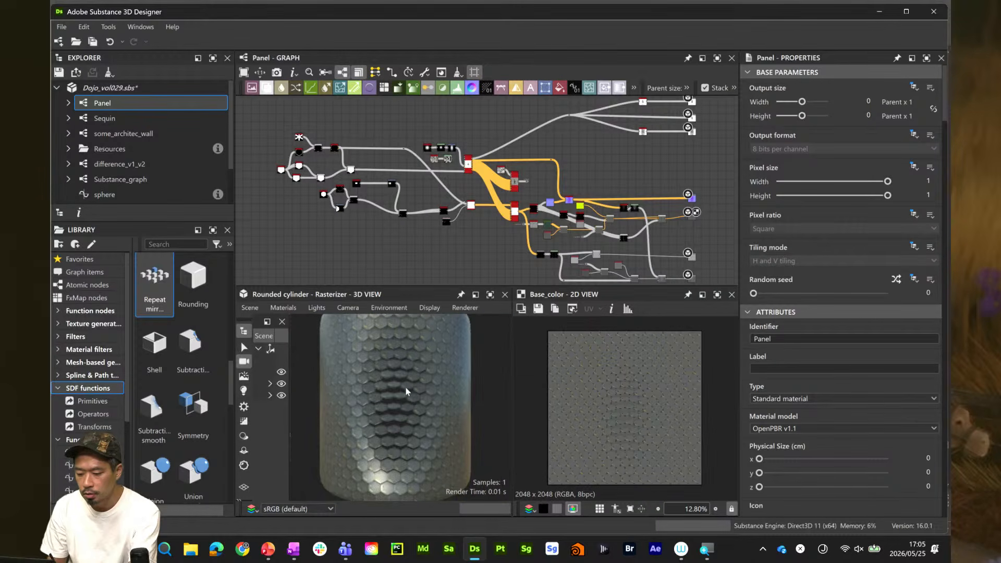
{"action": "left_click_drag", "start_coordinate": [403, 409], "coordinate": [397, 418]}
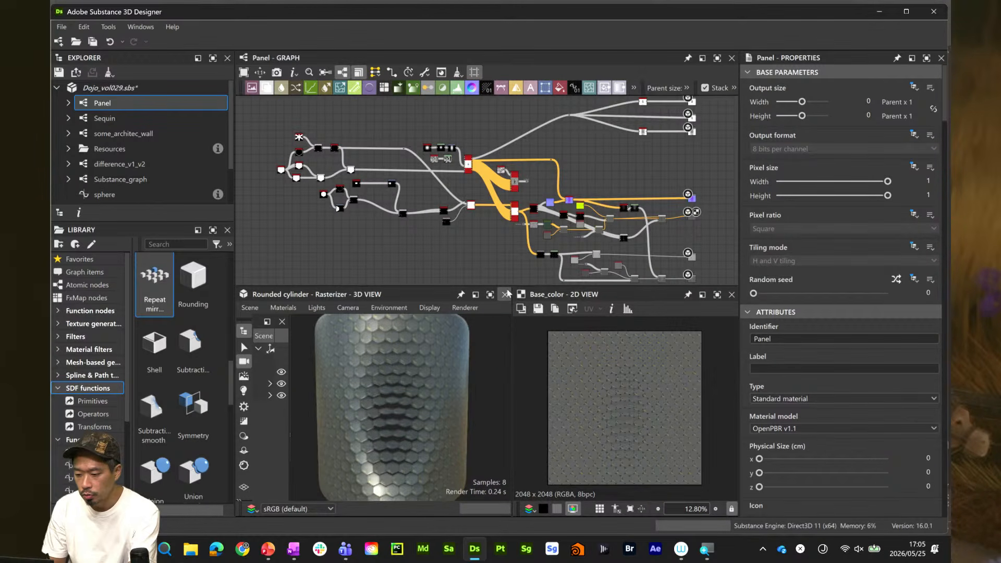
{"action": "left_click_drag", "start_coordinate": [508, 286], "coordinate": [508, 249]}
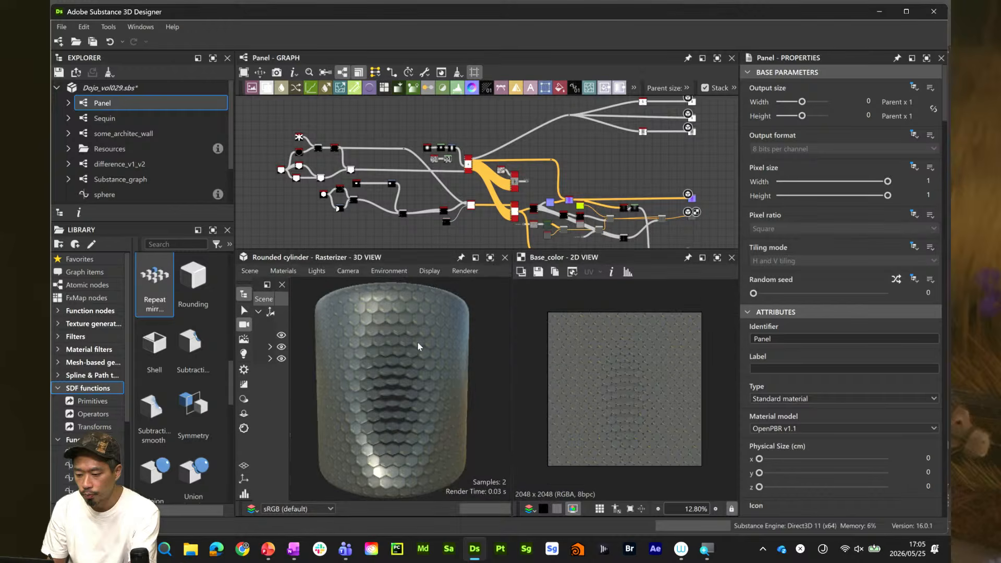
Switch the 3D view's renderer to GPU Pathtracer and rotate the environment lighting around the cylinder
{"action": "left_click", "coordinate": [245, 387]}
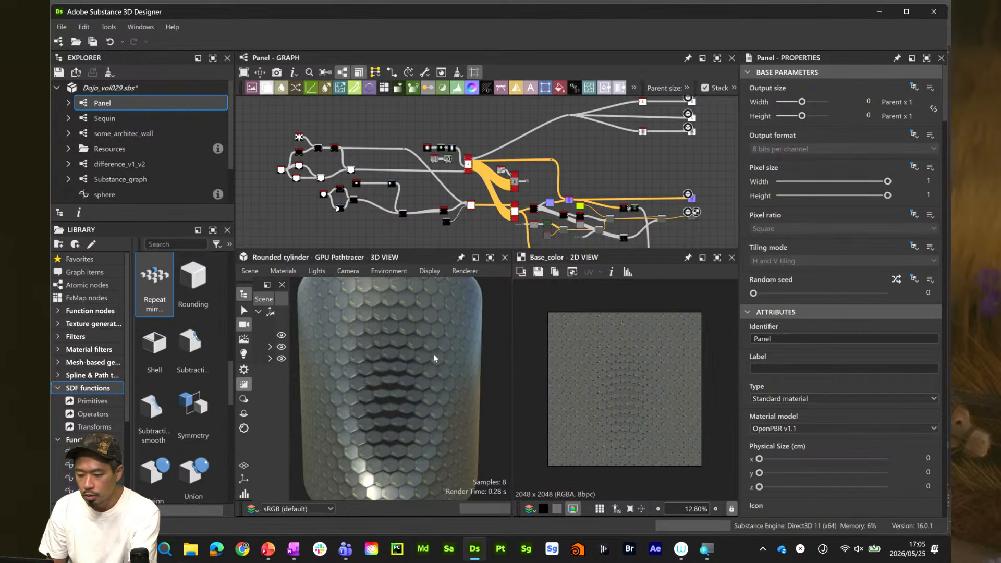
{"action": "mouse_move", "coordinate": [433, 354]}
{"action": "right_mouse_down", "text": "ctrl+shift"}
{"action": "mouse_move", "coordinate": [416, 355]}
{"action": "mouse_move", "coordinate": [445, 354]}
{"action": "right_mouse_up", "text": "ctrl+shift"}
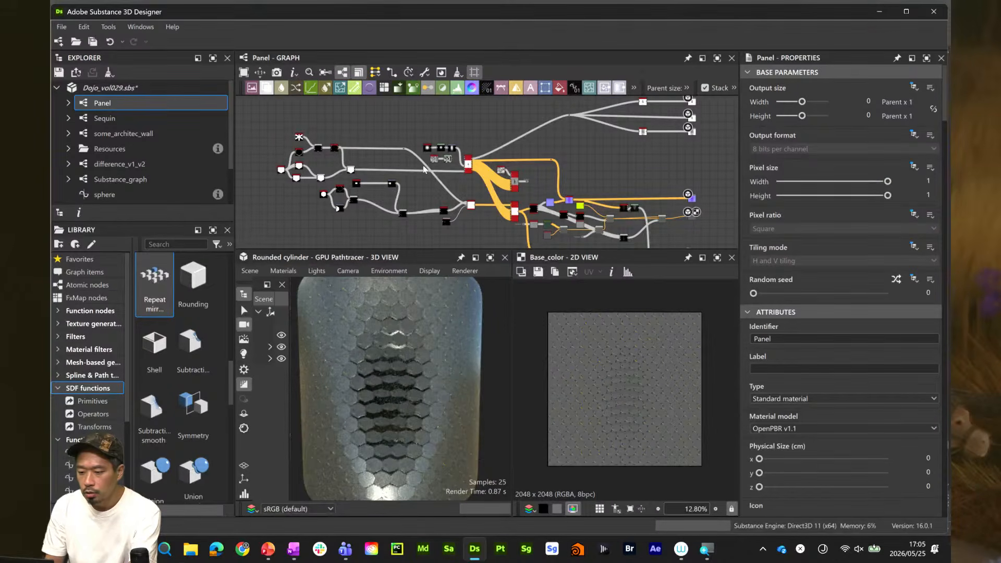
Set the Shape splatter v2 node's 3D rotation map multiplier Y to 0.26
{"action": "scroll", "coordinate": [424, 169], "scroll_direction": "up", "scroll_amount": 8}
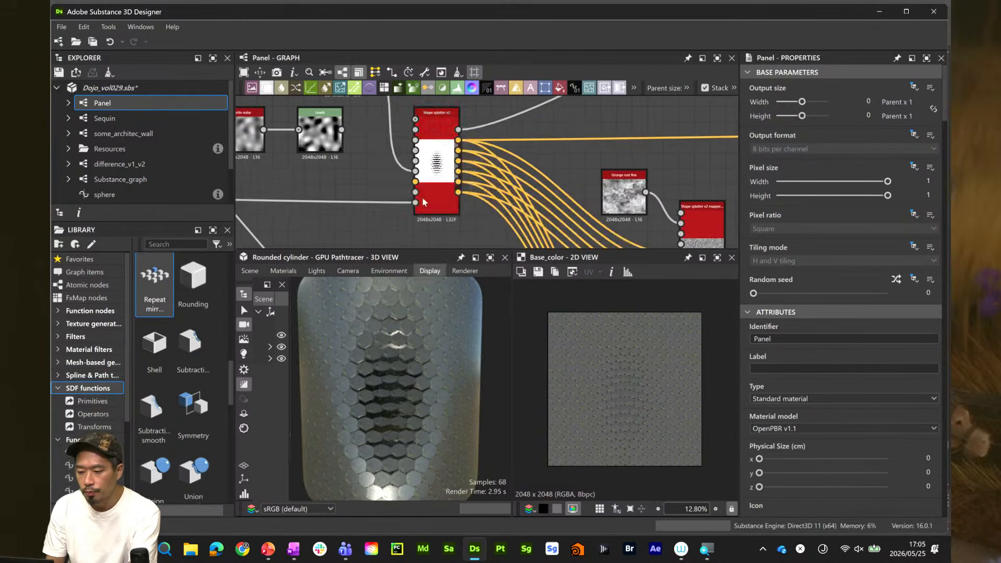
{"action": "left_click", "coordinate": [439, 167]}
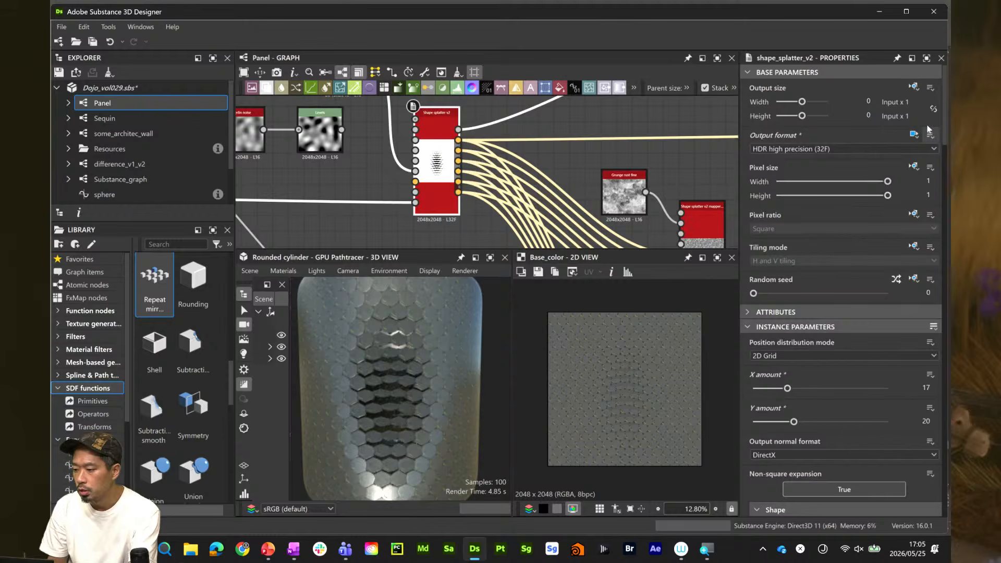
{"action": "left_click_drag", "start_coordinate": [944, 98], "coordinate": [917, 421]}
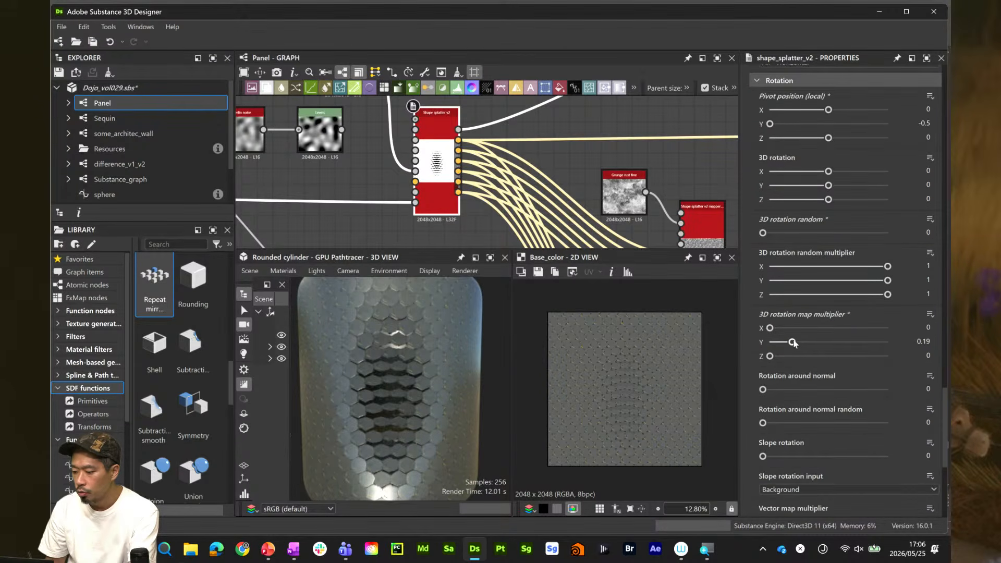
{"action": "left_click_drag", "start_coordinate": [792, 342], "coordinate": [800, 342]}
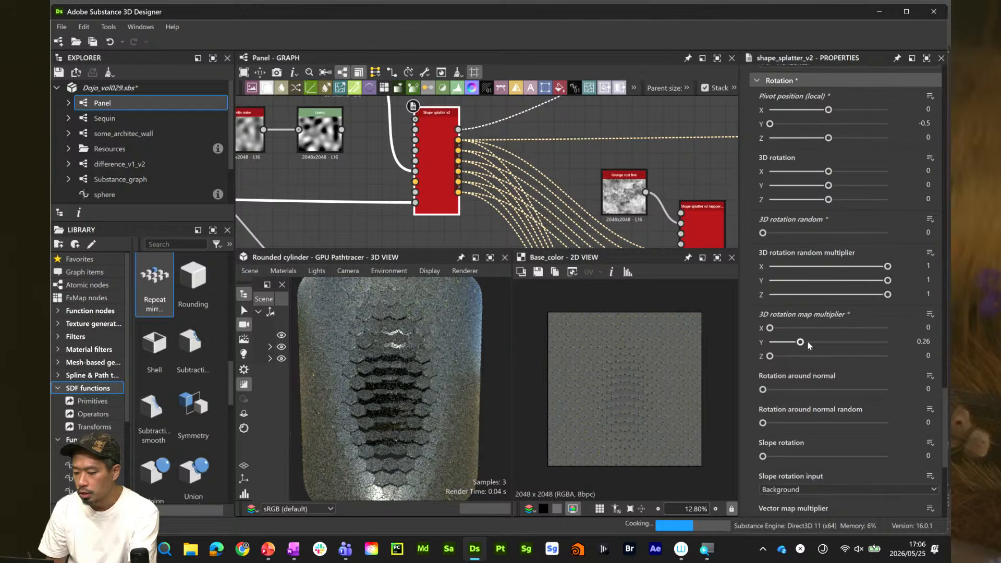
Try 3D rotation map multiplier Y values of 0.36 and 0.48, and undo both changes
{"action": "left_click_drag", "start_coordinate": [800, 341], "coordinate": [812, 342]}
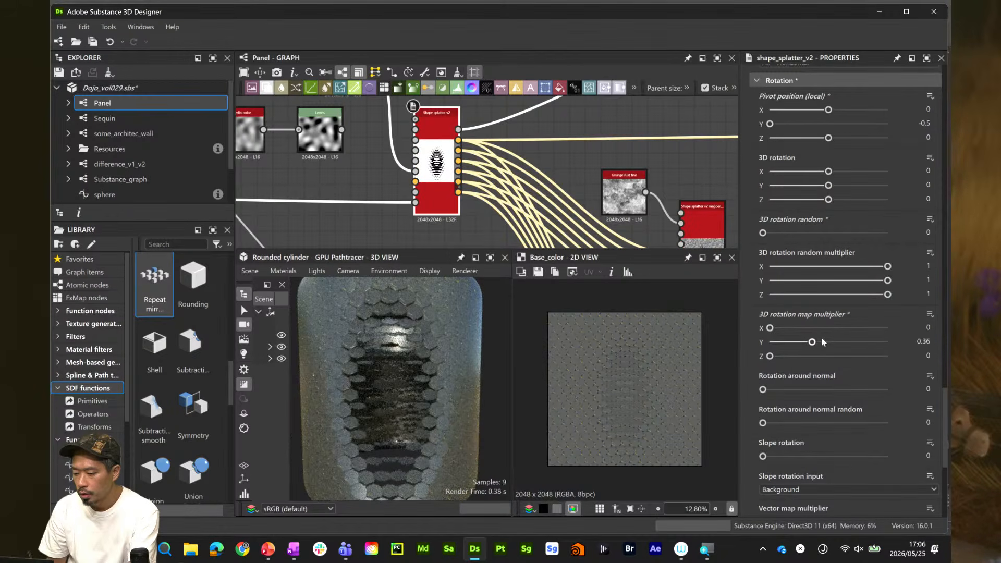
{"action": "left_click_drag", "start_coordinate": [812, 341], "coordinate": [825, 342]}
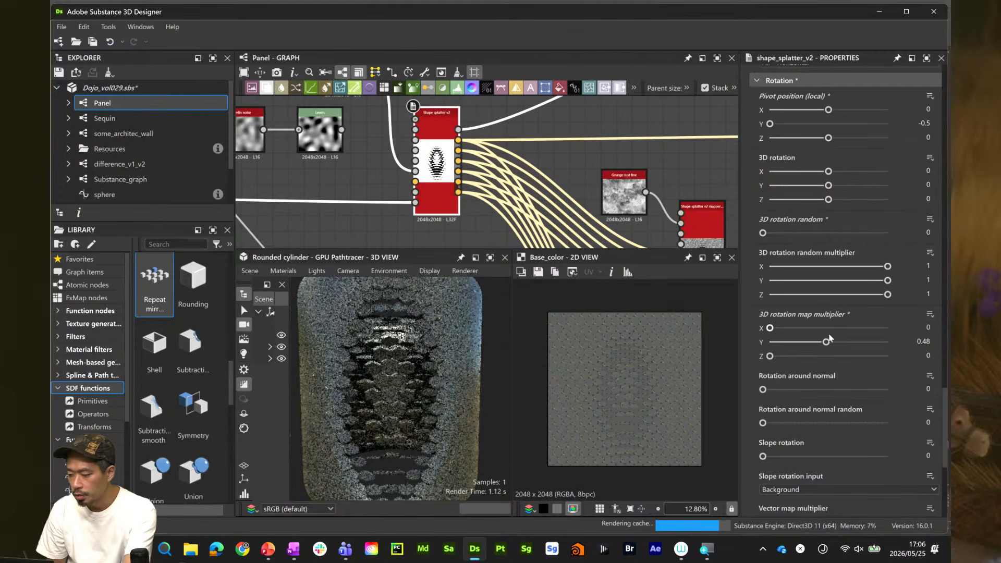
{"action": "key", "text": "ctrl+z"}
{"action": "key", "text": "ctrl+z"}
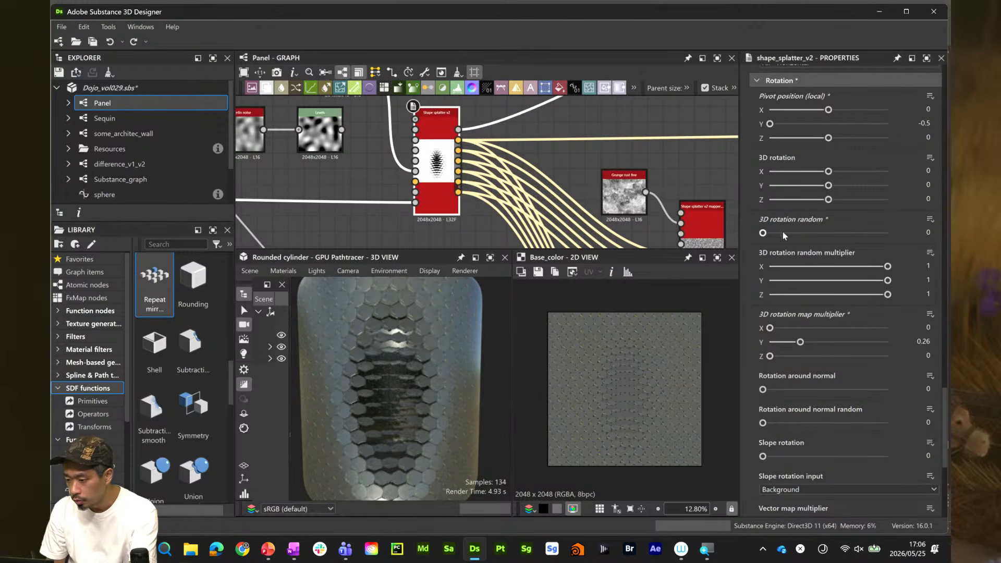
Set the Shape splatter v2 node's 3D rotation random to 0.047 and inspect the tilted panels from several views
{"action": "left_click_drag", "start_coordinate": [764, 233], "coordinate": [768, 233]}
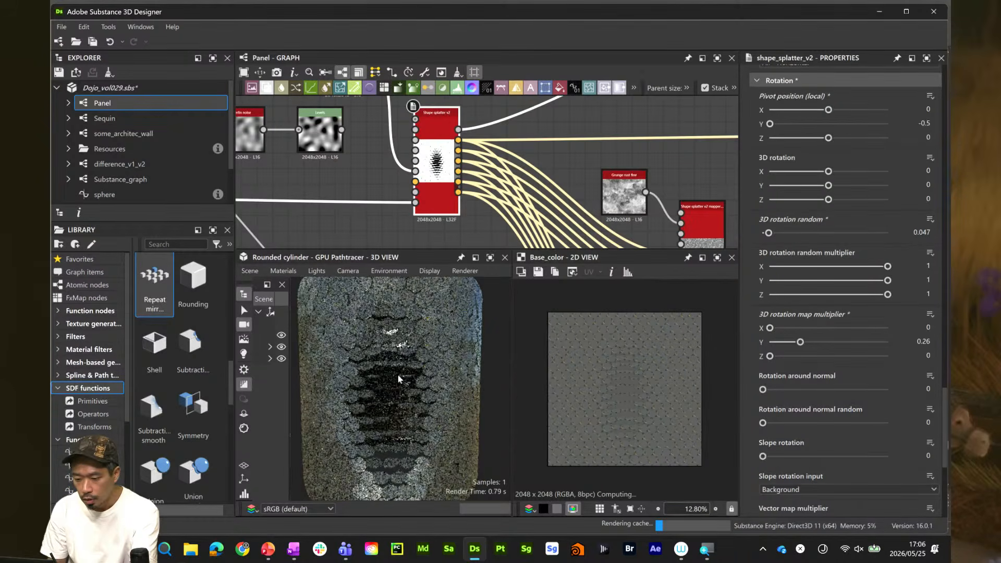
{"action": "left_click_drag", "start_coordinate": [398, 374], "coordinate": [385, 341]}
{"action": "scroll", "coordinate": [386, 342], "scroll_direction": "up", "scroll_amount": 5}
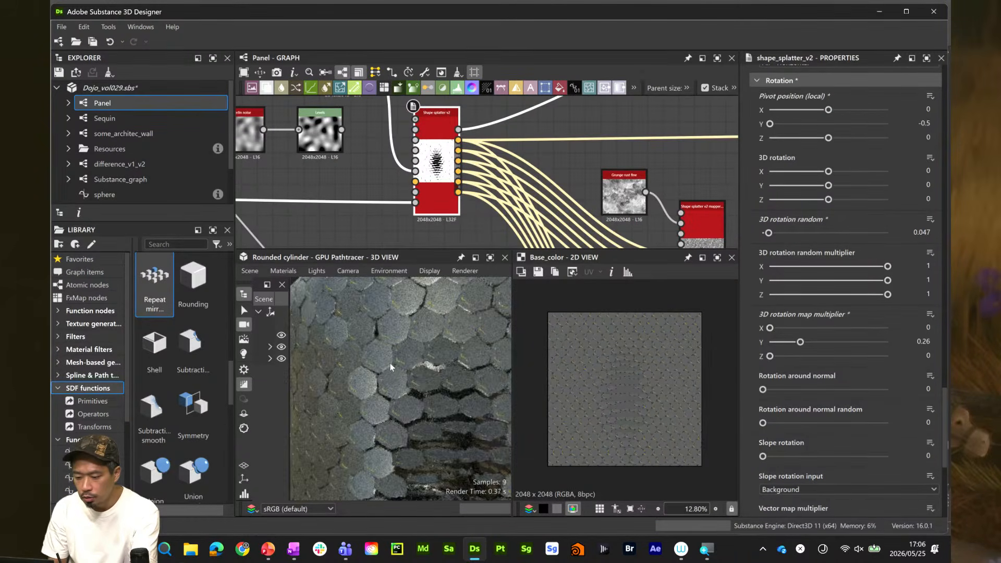
{"action": "scroll", "coordinate": [410, 367], "scroll_direction": "down", "scroll_amount": 3}
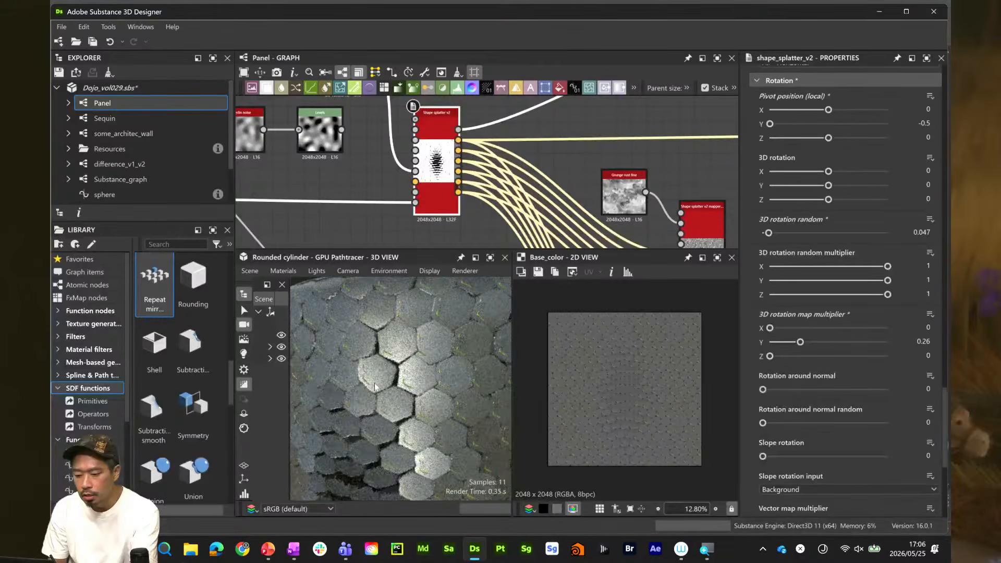
{"action": "scroll", "coordinate": [403, 361], "scroll_direction": "up", "scroll_amount": 2}
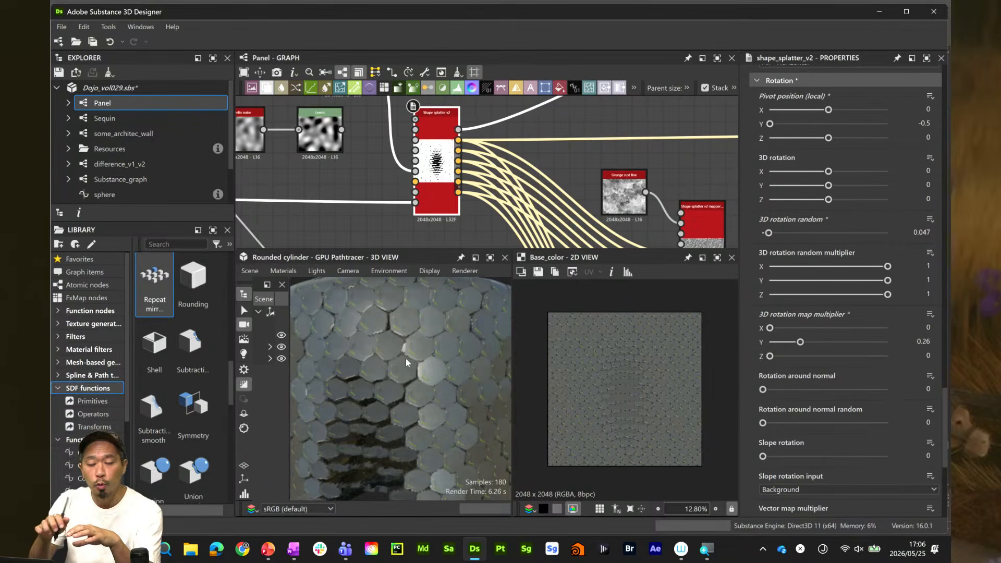
{"action": "scroll", "coordinate": [421, 358], "scroll_direction": "down", "scroll_amount": 3}
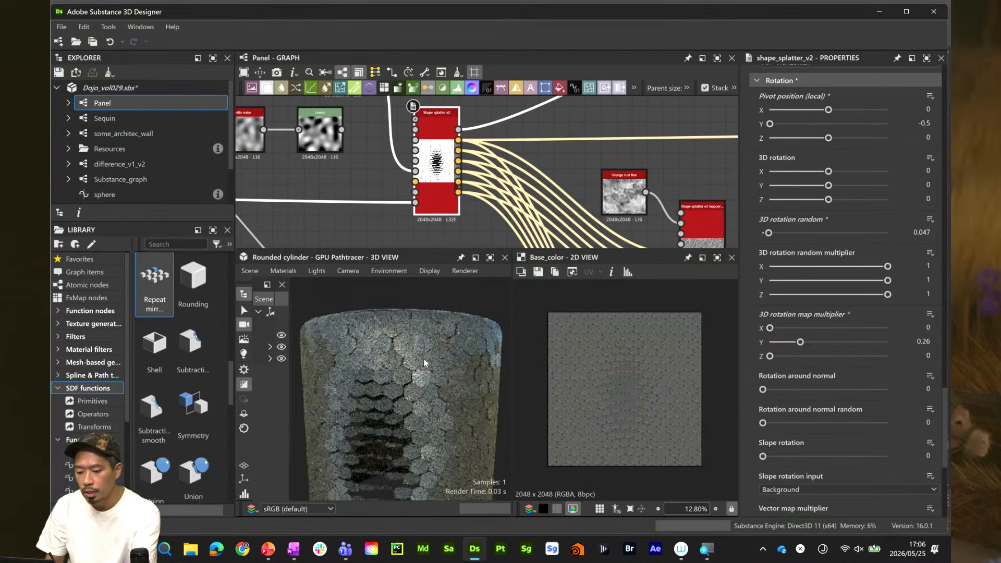
{"action": "scroll", "coordinate": [436, 371], "scroll_direction": "up", "scroll_amount": 3}
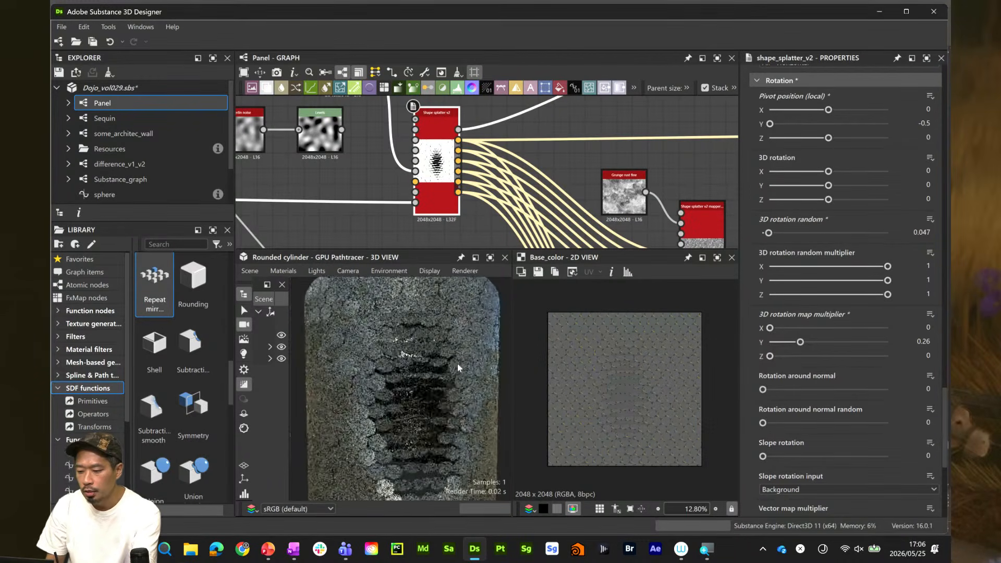
Reset the Shape splatter v2 node's 3D rotation random to 0
{"action": "double_click", "coordinate": [921, 232]}
{"action": "type", "text": "0"}
{"action": "key", "text": "Return"}
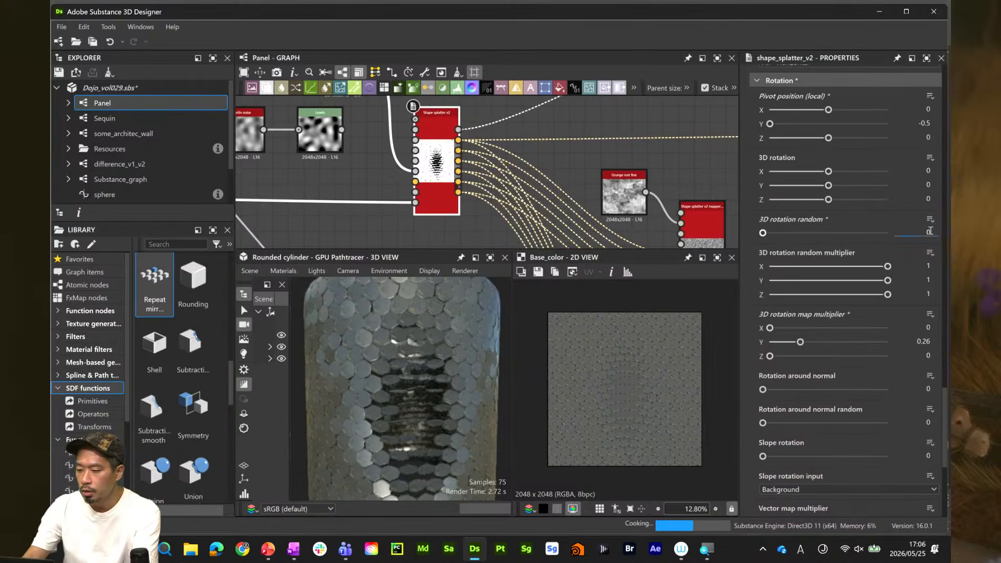
{"action": "scroll", "coordinate": [364, 189], "scroll_direction": "down", "scroll_amount": 1}
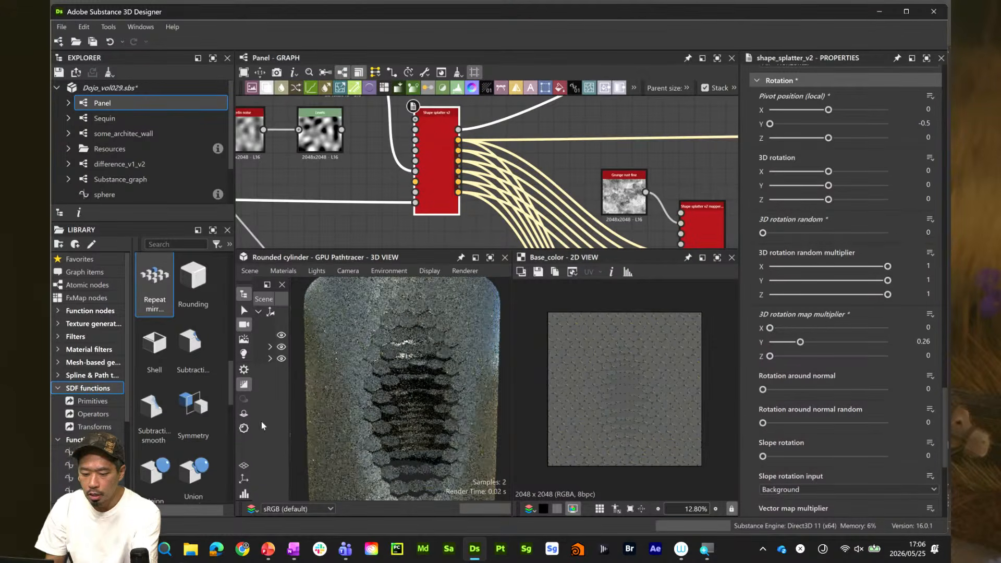
Switch the 3D view back to the Rasterizer renderer and show more of the nodes around the Shape splatter v2
{"action": "left_click", "coordinate": [244, 387]}
{"action": "middle_click_drag", "start_coordinate": [323, 188], "coordinate": [413, 159]}
{"action": "scroll", "coordinate": [381, 173], "scroll_direction": "down", "scroll_amount": 2}
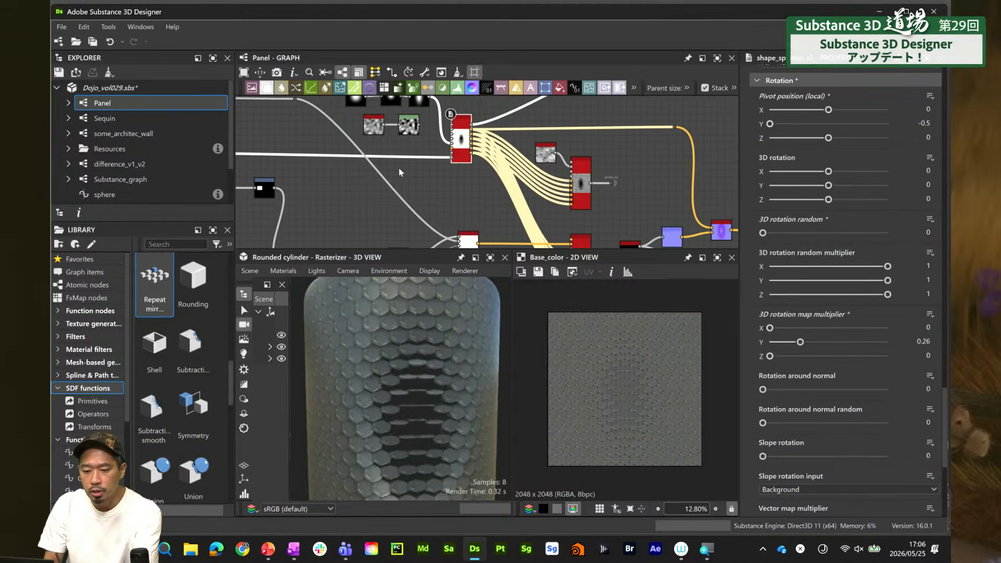
Open the difference_v1_v2 graph from the Dojo_vol029.sbs package
{"action": "left_click", "coordinate": [140, 165]}
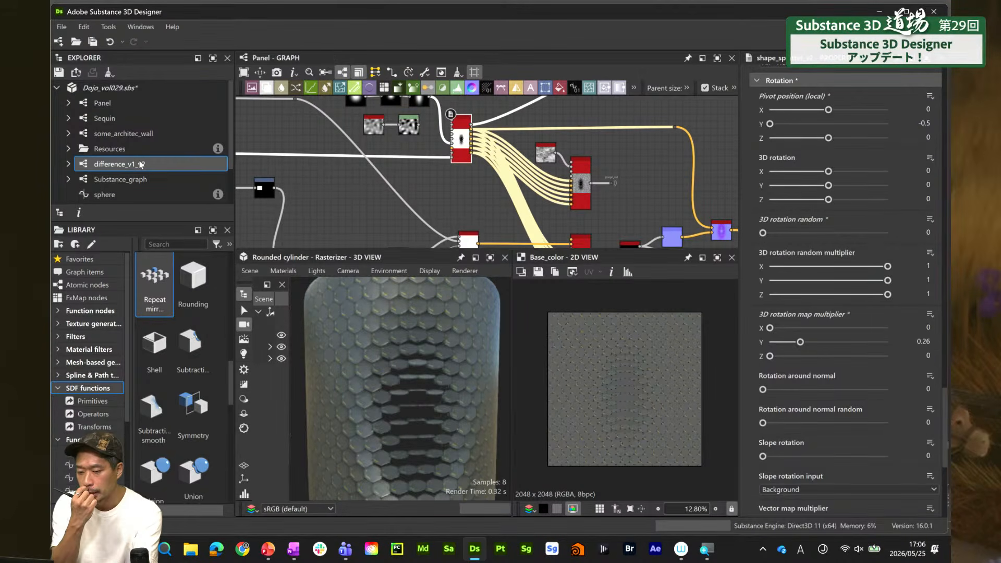
{"action": "double_click", "coordinate": [140, 164]}
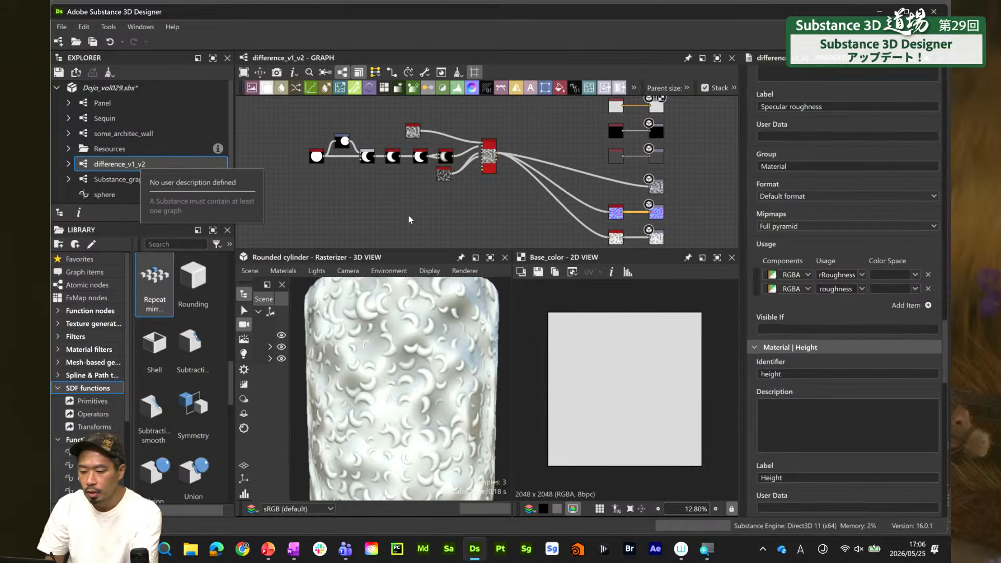
Select the Shape splatter node in the difference_v1_v2 graph and examine its inputs, outputs and the crescent pattern on the cylinder
{"action": "mouse_move", "coordinate": [438, 369]}
{"action": "left_mouse_down"}
{"action": "mouse_move", "coordinate": [430, 407]}
{"action": "mouse_move", "coordinate": [425, 374]}
{"action": "left_mouse_up"}
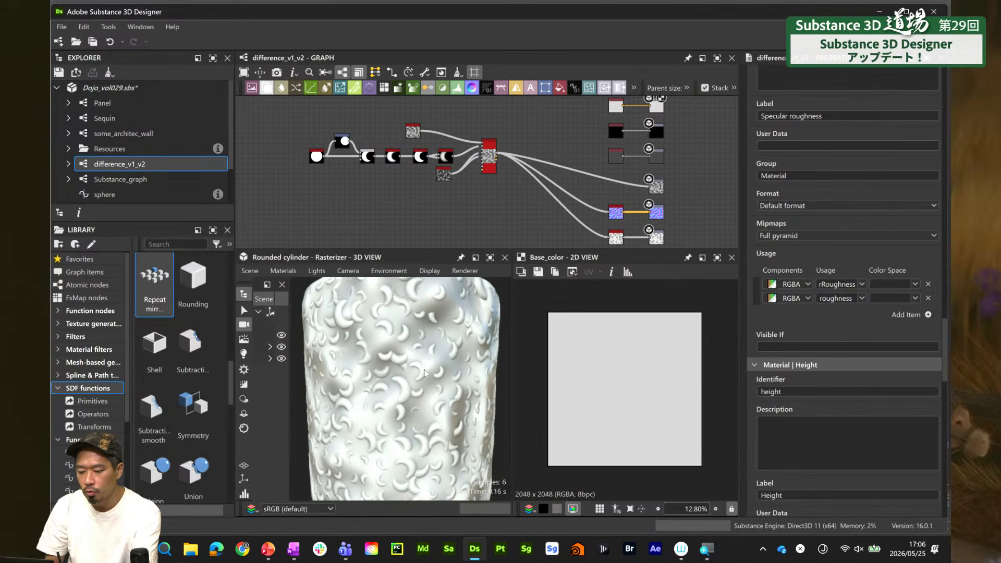
{"action": "scroll", "coordinate": [469, 151], "scroll_direction": "up", "scroll_amount": 6}
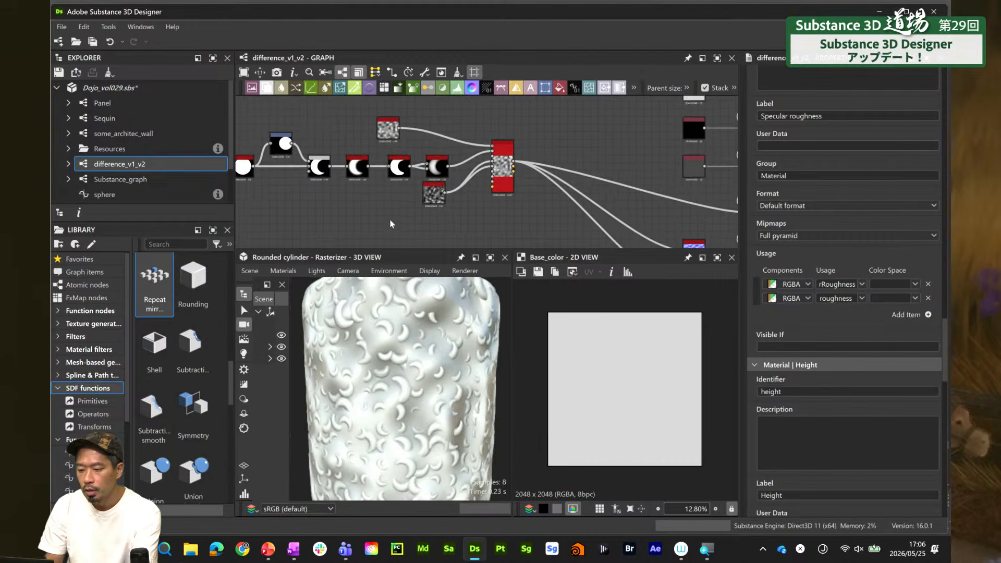
{"action": "scroll", "coordinate": [498, 172], "scroll_direction": "up", "scroll_amount": 3}
{"action": "left_click", "coordinate": [498, 167]}
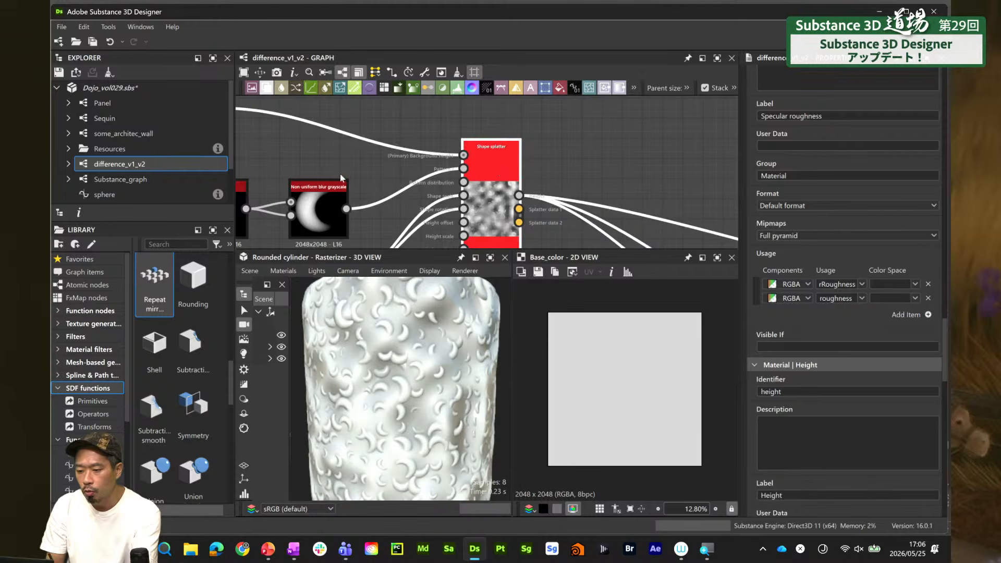
{"action": "middle_click_drag", "start_coordinate": [339, 174], "coordinate": [418, 171]}
{"action": "scroll", "coordinate": [581, 155], "scroll_direction": "up", "scroll_amount": 3}
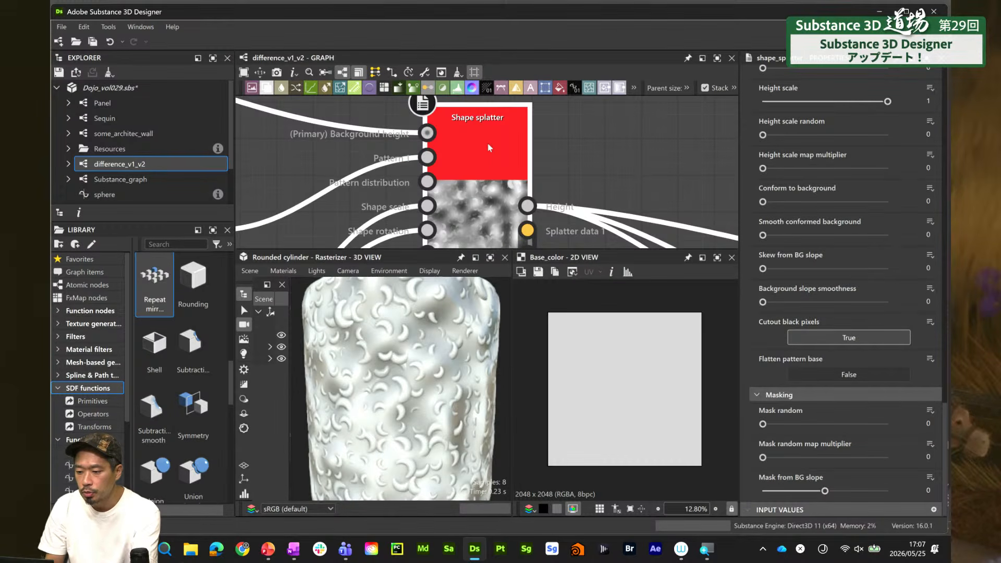
{"action": "scroll", "coordinate": [475, 156], "scroll_direction": "down", "scroll_amount": 4}
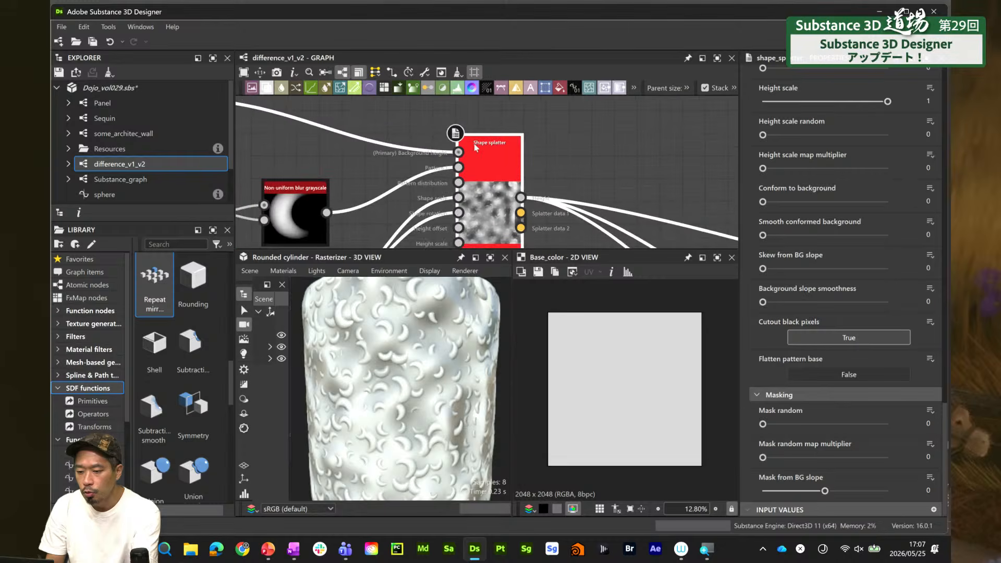
{"action": "scroll", "coordinate": [457, 154], "scroll_direction": "up", "scroll_amount": 3}
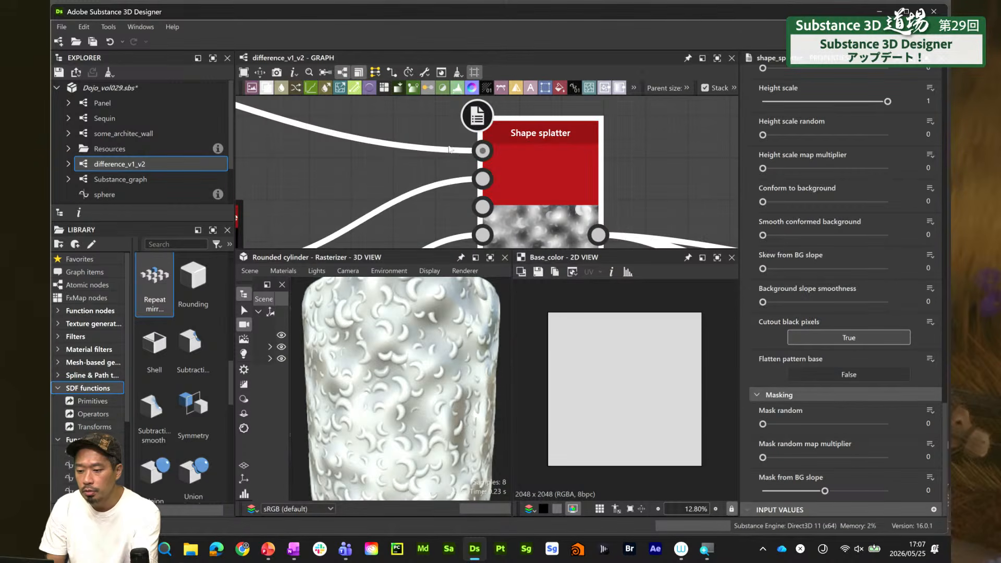
{"action": "scroll", "coordinate": [480, 160], "scroll_direction": "down", "scroll_amount": 3}
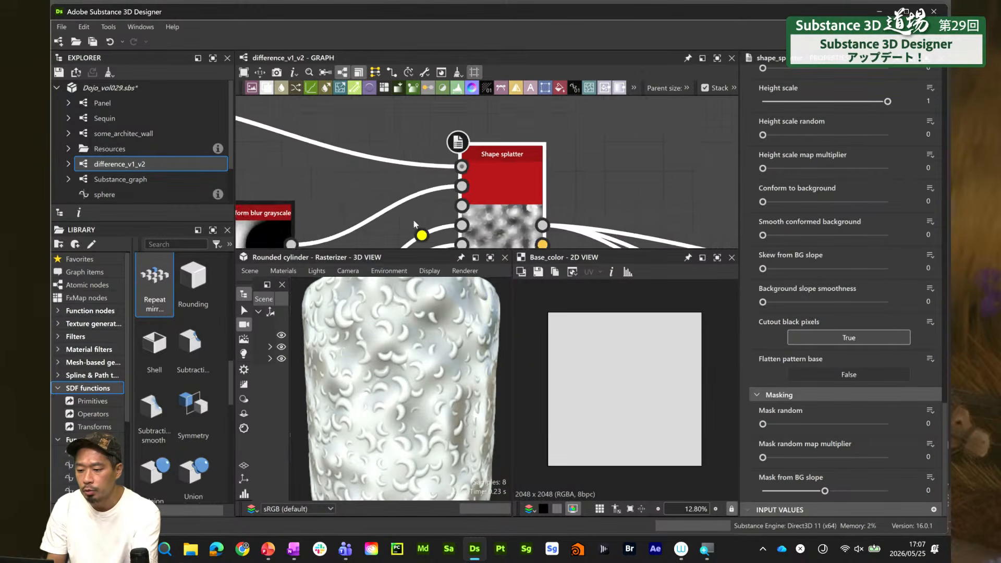
{"action": "middle_click_drag", "start_coordinate": [455, 158], "coordinate": [461, 158]}
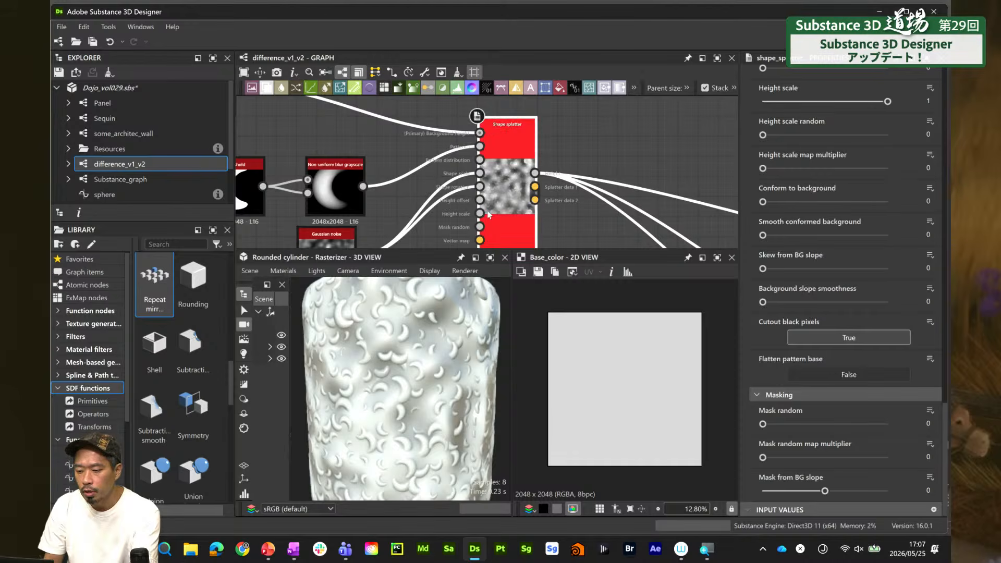
{"action": "middle_click_drag", "start_coordinate": [489, 201], "coordinate": [513, 157]}
{"action": "scroll", "coordinate": [512, 157], "scroll_direction": "up", "scroll_amount": 4}
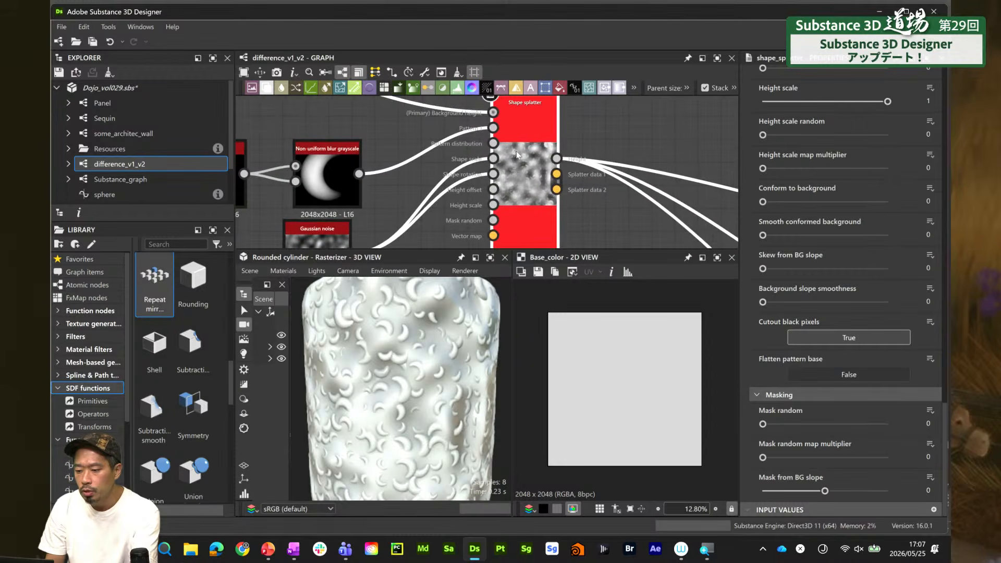
{"action": "scroll", "coordinate": [518, 181], "scroll_direction": "up", "scroll_amount": 2}
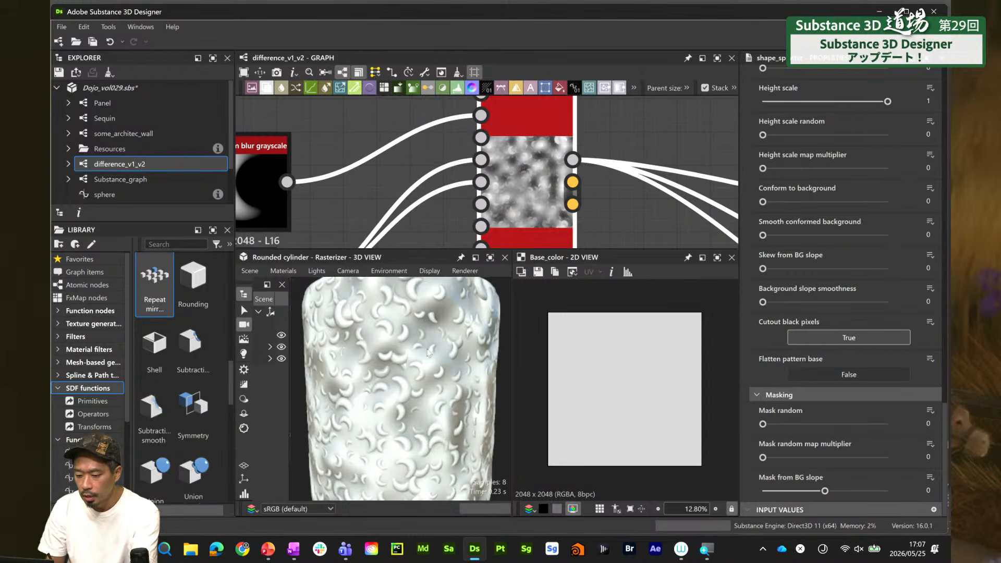
{"action": "scroll", "coordinate": [434, 398], "scroll_direction": "up", "scroll_amount": 2}
{"action": "scroll", "coordinate": [433, 397], "scroll_direction": "down", "scroll_amount": 3}
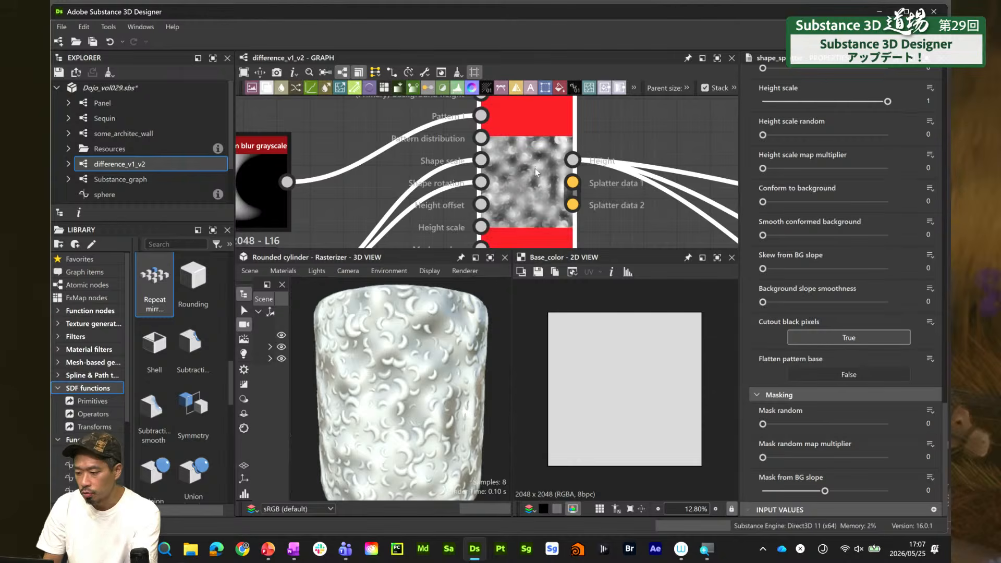
{"action": "scroll", "coordinate": [521, 196], "scroll_direction": "down", "scroll_amount": 3}
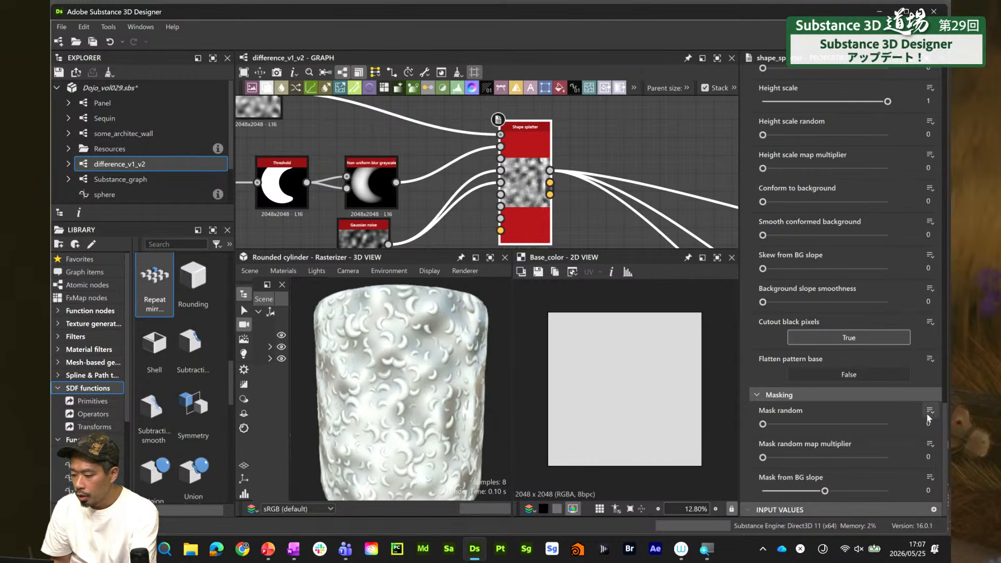
Set the Shape splatter node's rotation to 0.4 turns (144 degrees) while checking the crescents up close
{"action": "left_click_drag", "start_coordinate": [942, 412], "coordinate": [931, 302]}
{"action": "left_click_drag", "start_coordinate": [833, 225], "coordinate": [845, 226]}
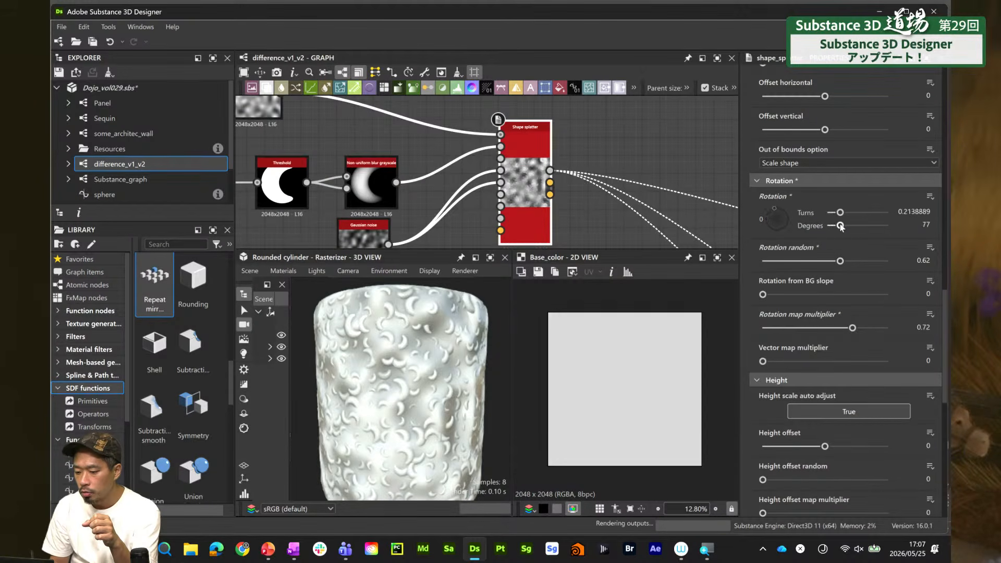
{"action": "scroll", "coordinate": [427, 349], "scroll_direction": "up", "scroll_amount": 5}
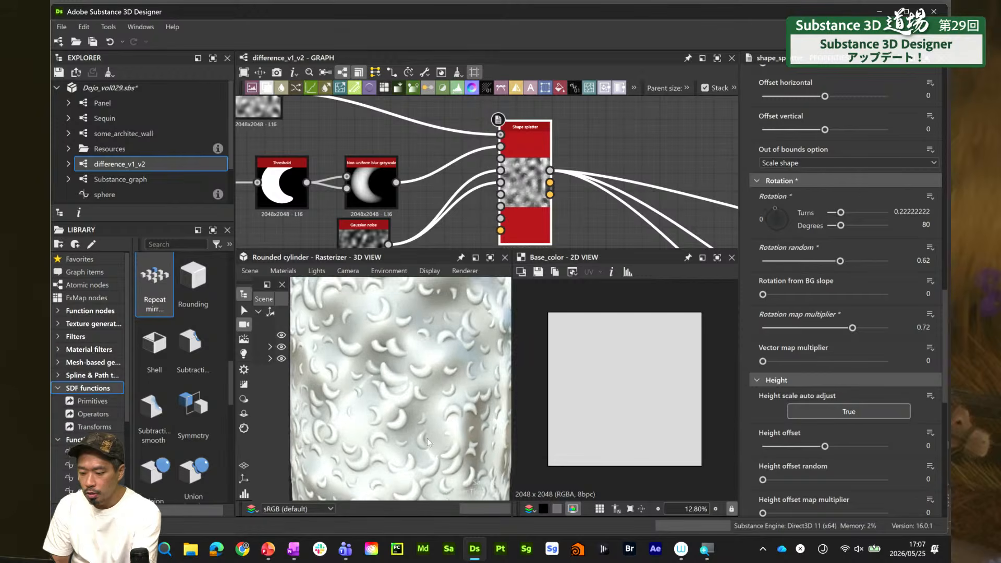
{"action": "left_click", "coordinate": [846, 212]}
{"action": "left_click_drag", "start_coordinate": [845, 212], "coordinate": [852, 210]}
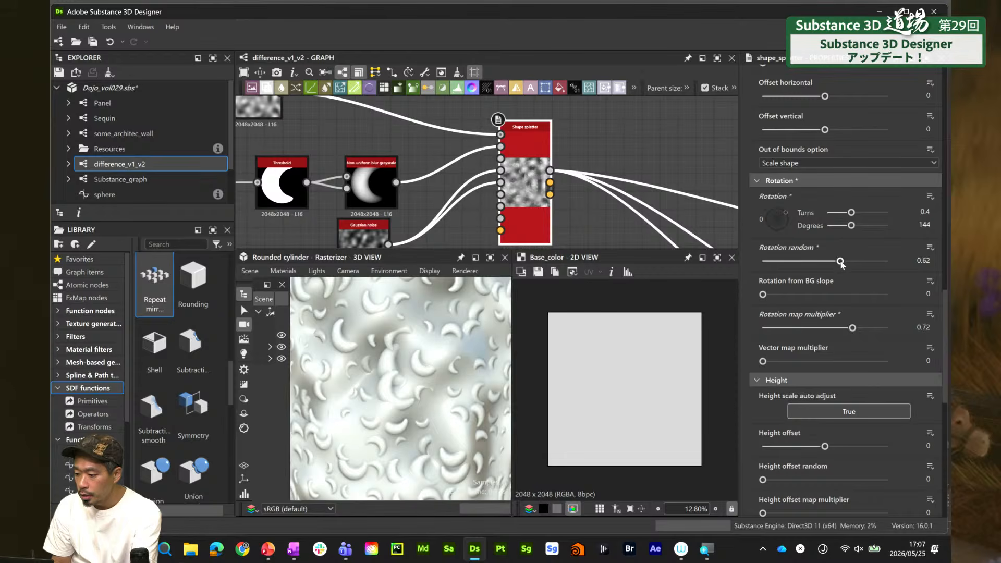
Set the Shape splatter node's rotation random to 0.74 and review the nodes feeding it
{"action": "left_click_drag", "start_coordinate": [840, 261], "coordinate": [854, 262]}
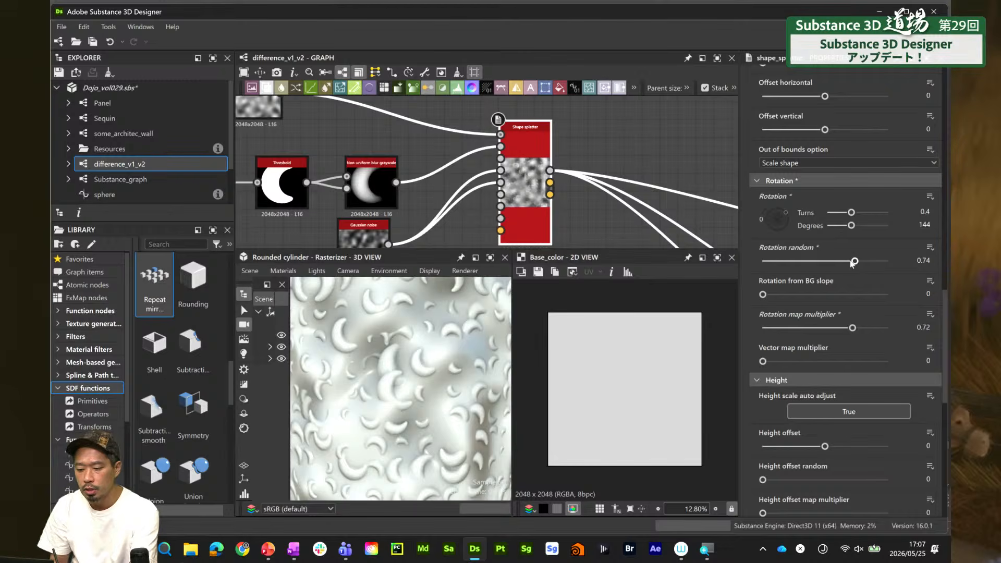
{"action": "scroll", "coordinate": [450, 371], "scroll_direction": "down", "scroll_amount": 6}
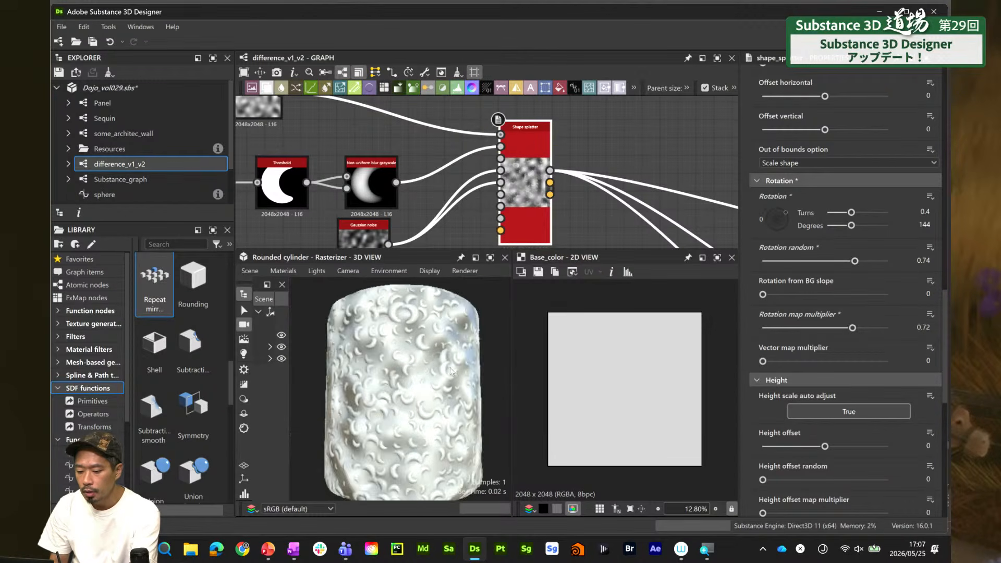
{"action": "scroll", "coordinate": [532, 140], "scroll_direction": "down", "scroll_amount": 2}
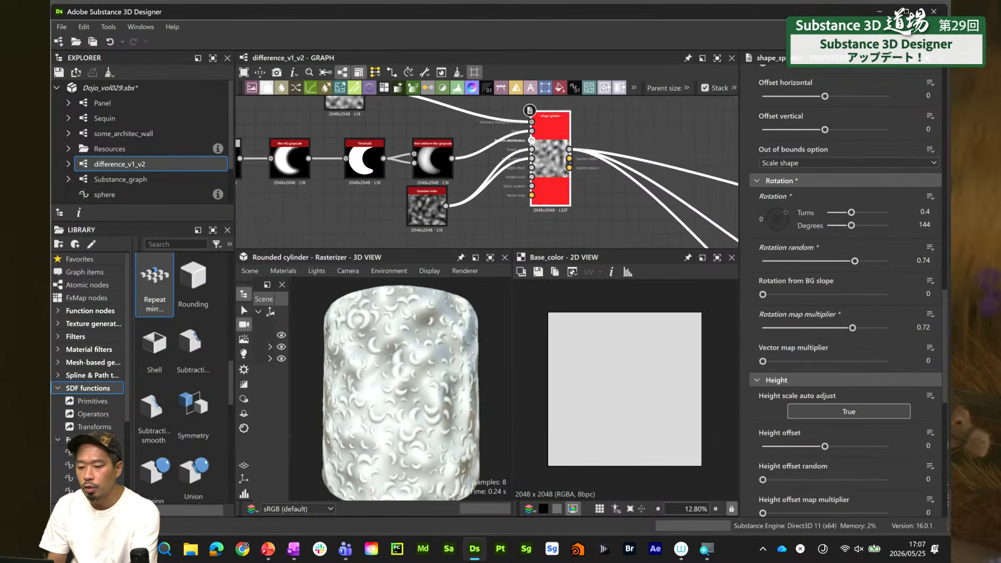
{"action": "middle_click_drag", "start_coordinate": [392, 158], "coordinate": [467, 179]}
{"action": "scroll", "coordinate": [453, 158], "scroll_direction": "down", "scroll_amount": 3}
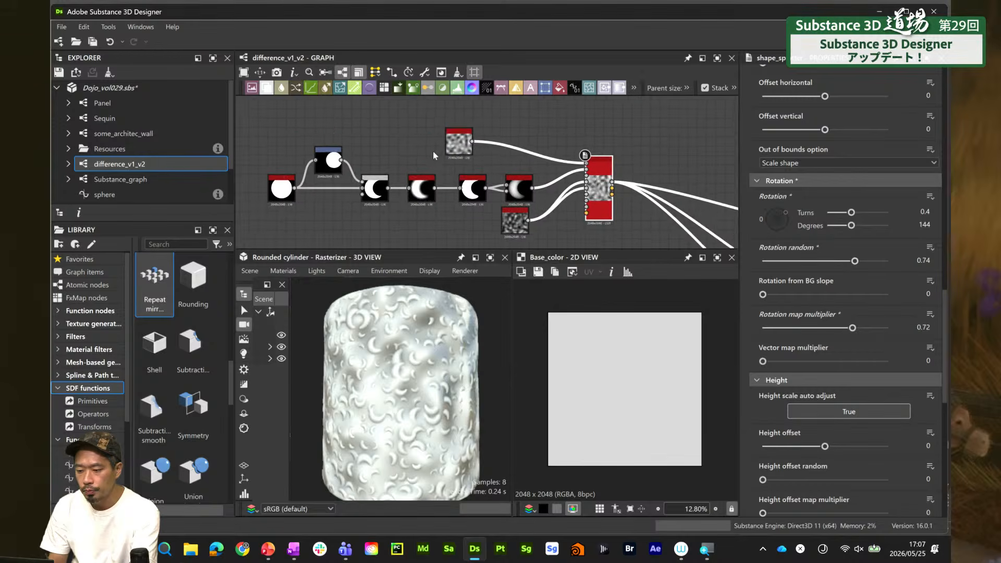
{"action": "scroll", "coordinate": [536, 197], "scroll_direction": "up", "scroll_amount": 5}
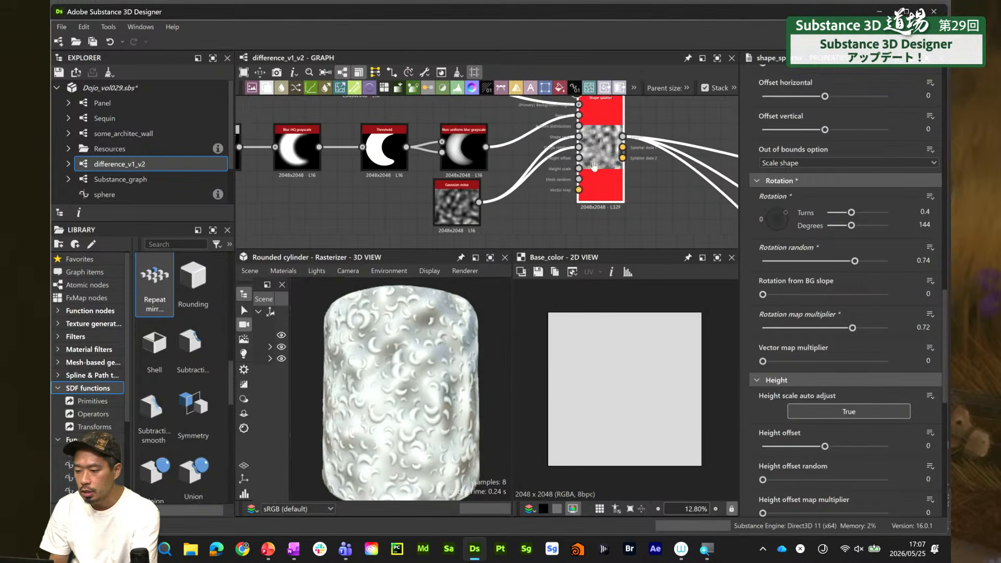
{"action": "scroll", "coordinate": [594, 165], "scroll_direction": "up", "scroll_amount": 2}
{"action": "scroll", "coordinate": [480, 146], "scroll_direction": "down", "scroll_amount": 4}
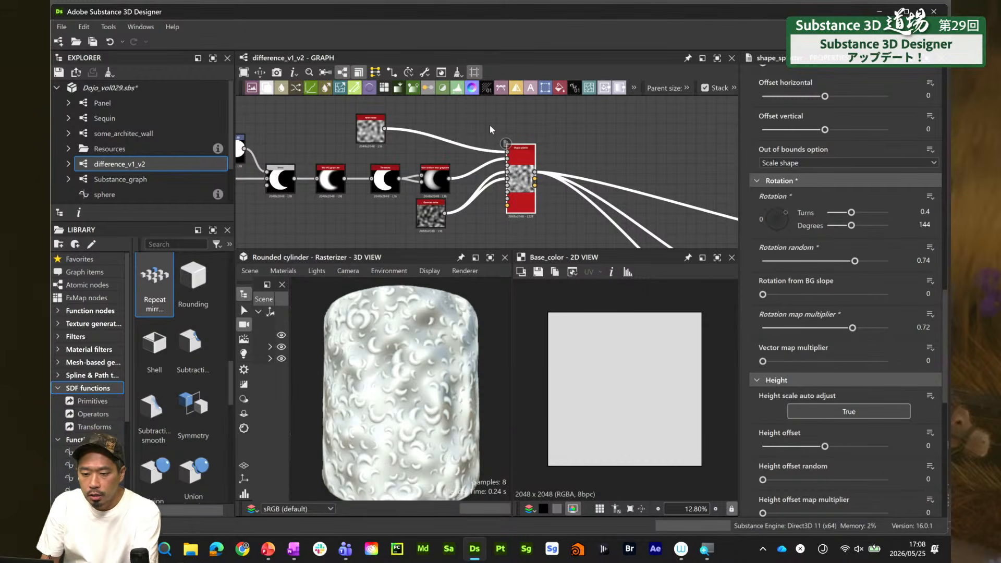
Open the Panel graph from the package and inspect the hexagonal panels on the cylinder up close
{"action": "left_click", "coordinate": [150, 104]}
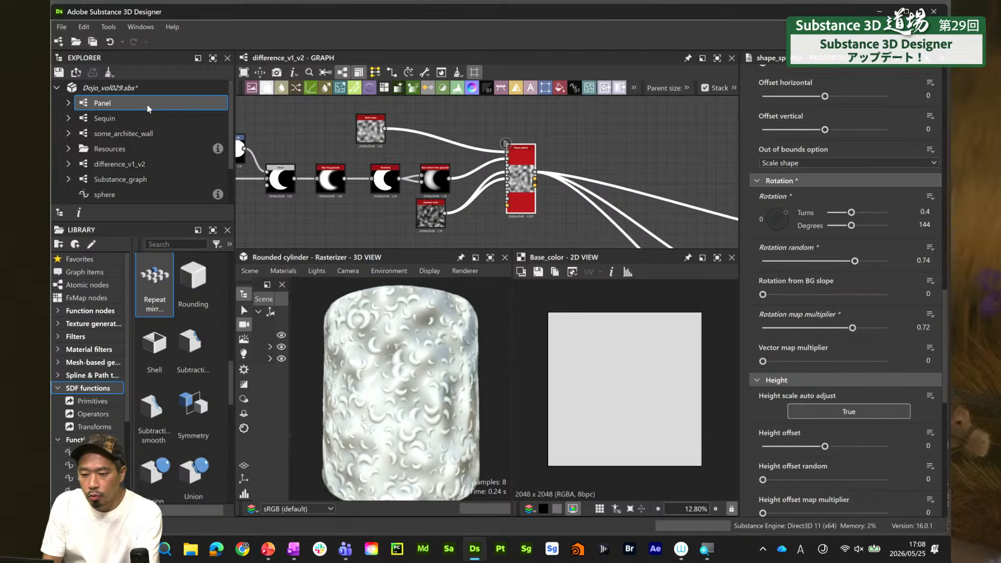
{"action": "double_click", "coordinate": [146, 112]}
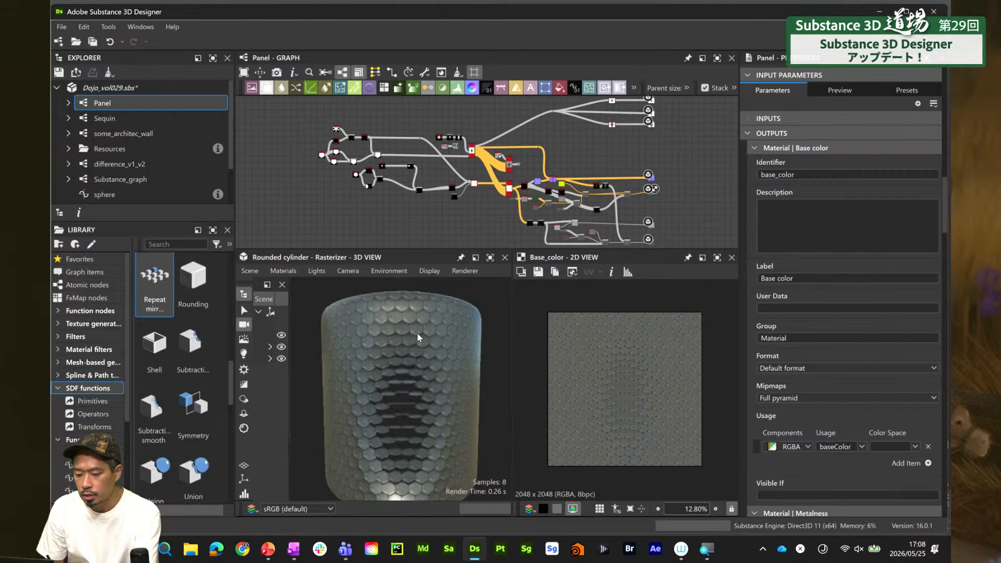
{"action": "scroll", "coordinate": [418, 360], "scroll_direction": "up", "scroll_amount": 3}
{"action": "scroll", "coordinate": [417, 362], "scroll_direction": "up", "scroll_amount": 2}
{"action": "scroll", "coordinate": [438, 210], "scroll_direction": "up", "scroll_amount": 5}
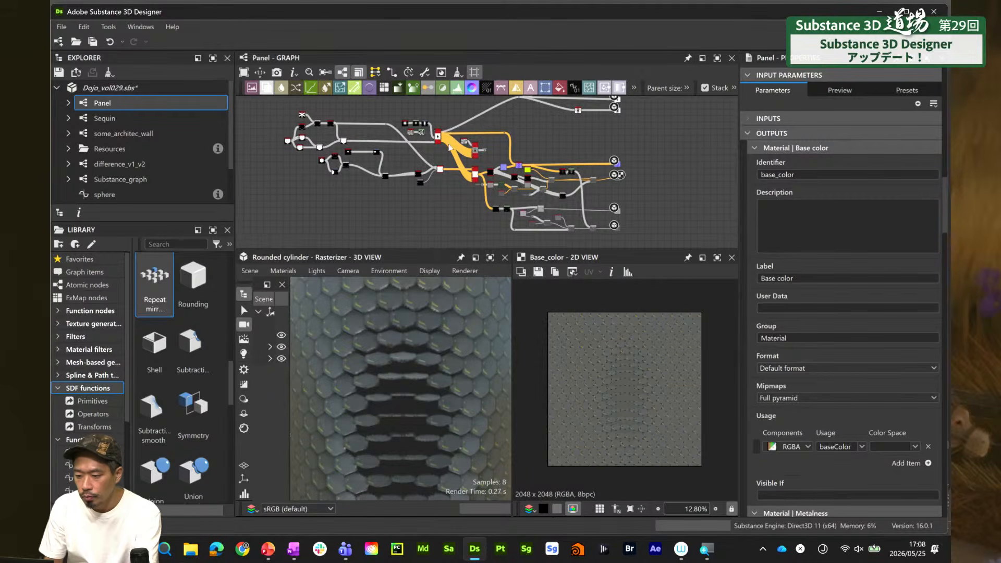
Show the Height output and parameters of the Panel graph's Shape splatter v2 node
{"action": "middle_click_drag", "start_coordinate": [413, 163], "coordinate": [448, 200]}
{"action": "scroll", "coordinate": [449, 172], "scroll_direction": "up", "scroll_amount": 4}
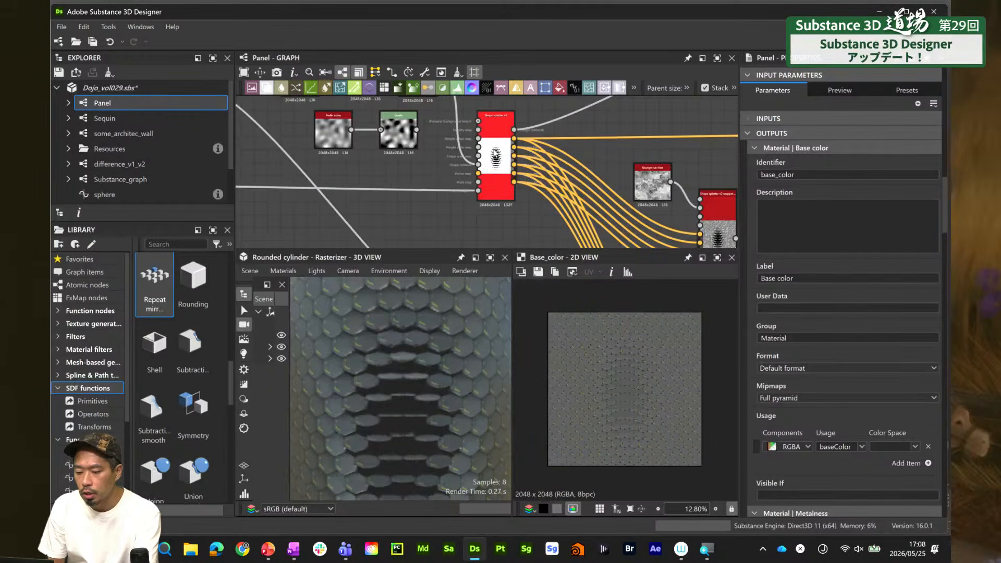
{"action": "left_click", "coordinate": [495, 155]}
{"action": "double_click", "coordinate": [495, 154]}
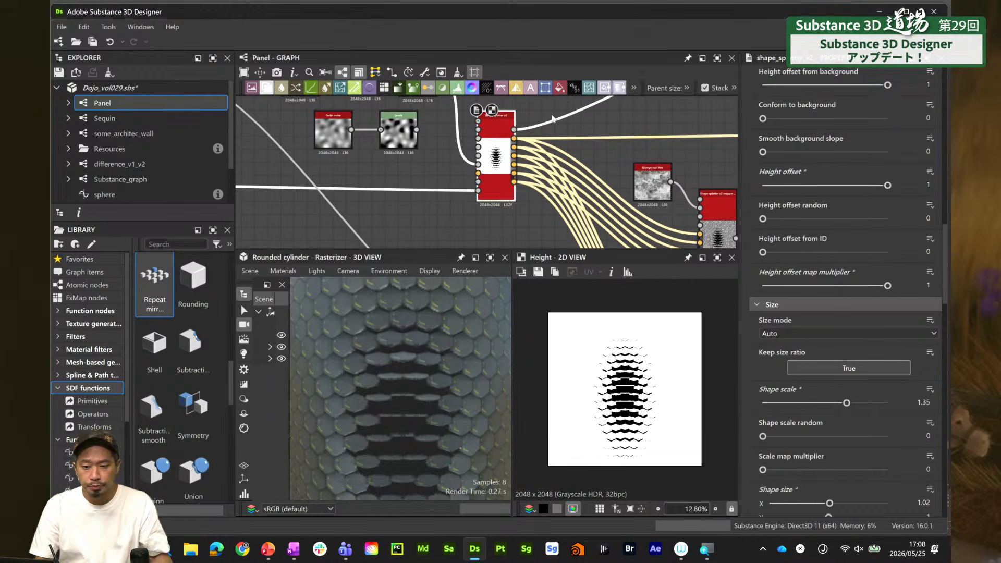
Create a new Substance graph in the Dojo_vol029.sbs package from the OpenPBR Base template at 2048 px
{"action": "left_click", "coordinate": [115, 87]}
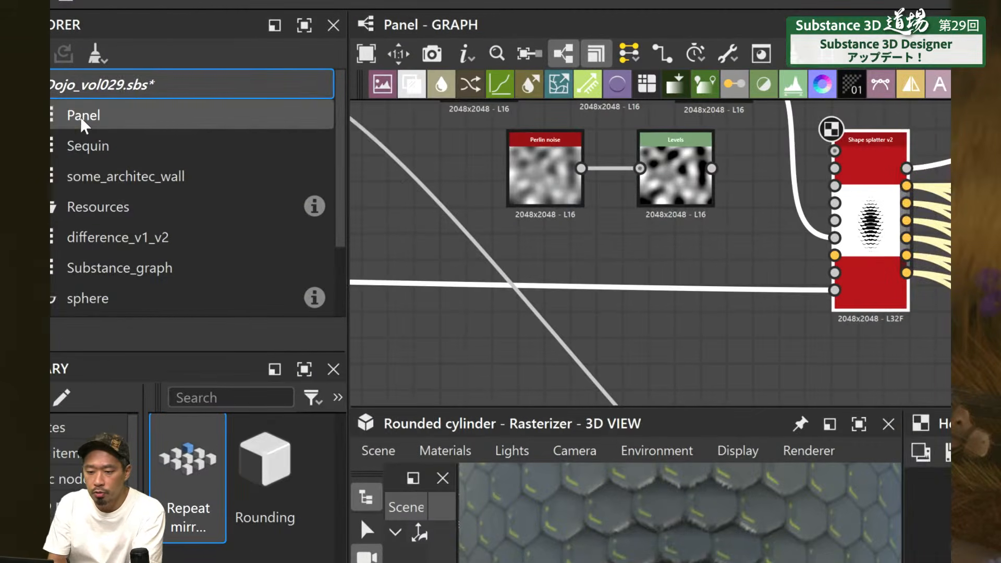
{"action": "right_click", "coordinate": [185, 85]}
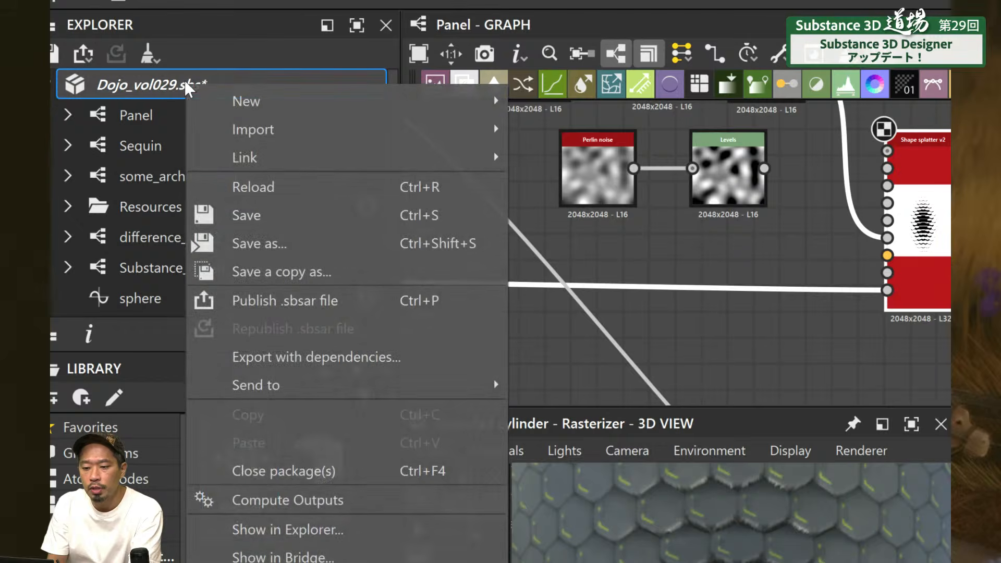
{"action": "mouse_move", "coordinate": [233, 99]}
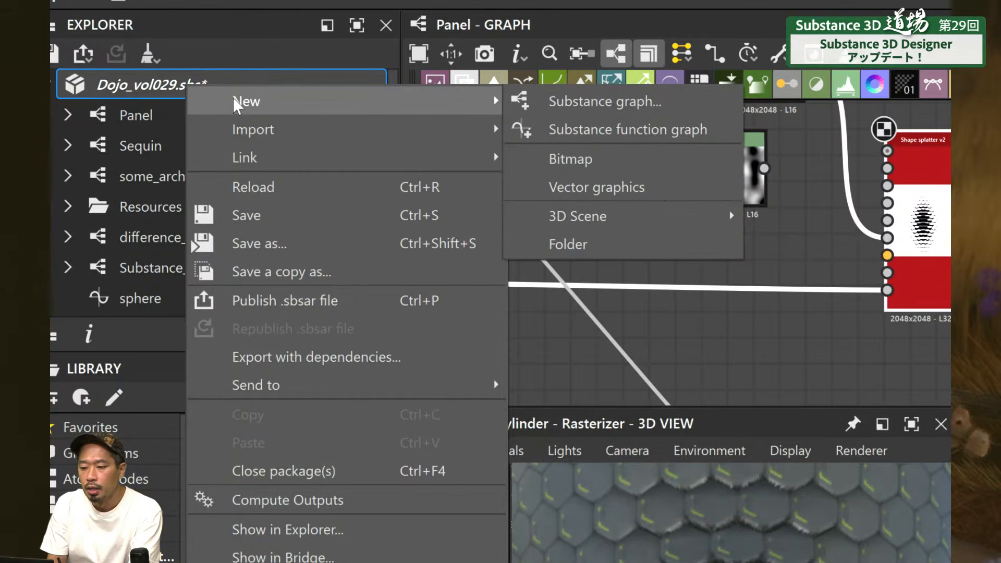
{"action": "left_click", "coordinate": [565, 102]}
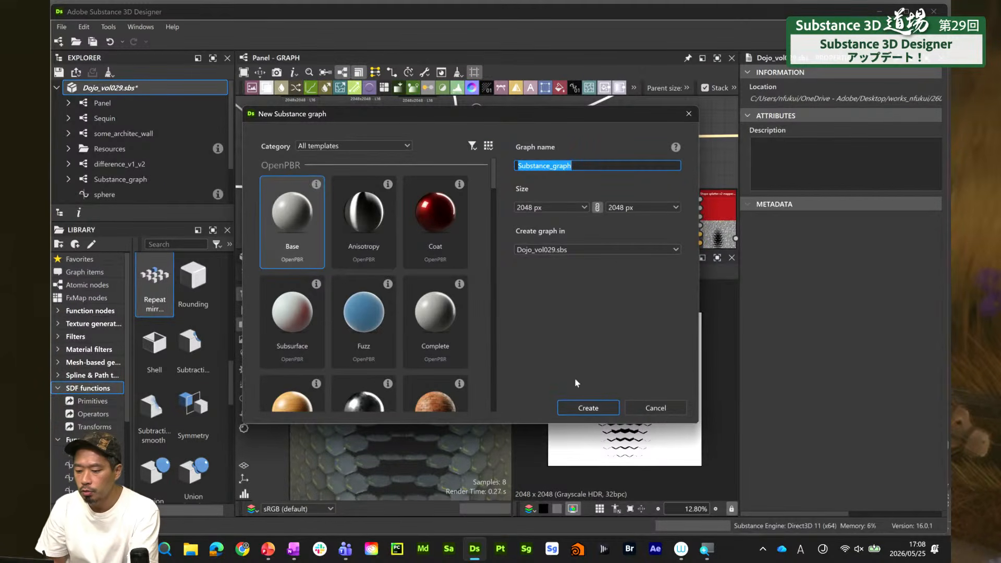
{"action": "left_click", "coordinate": [587, 409]}
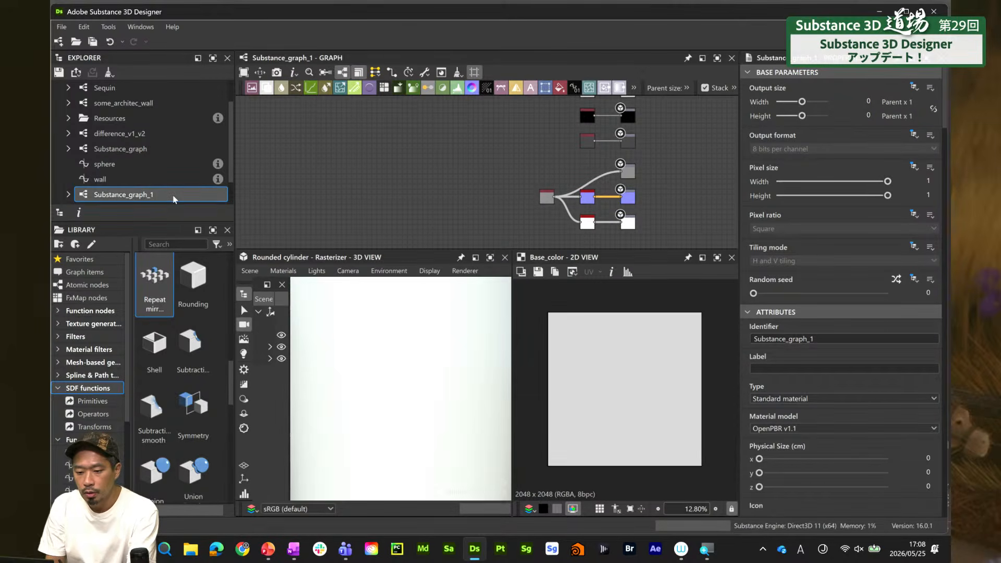
Rename the new Substance_graph_1 graph as demo
{"action": "right_click", "coordinate": [169, 197]}
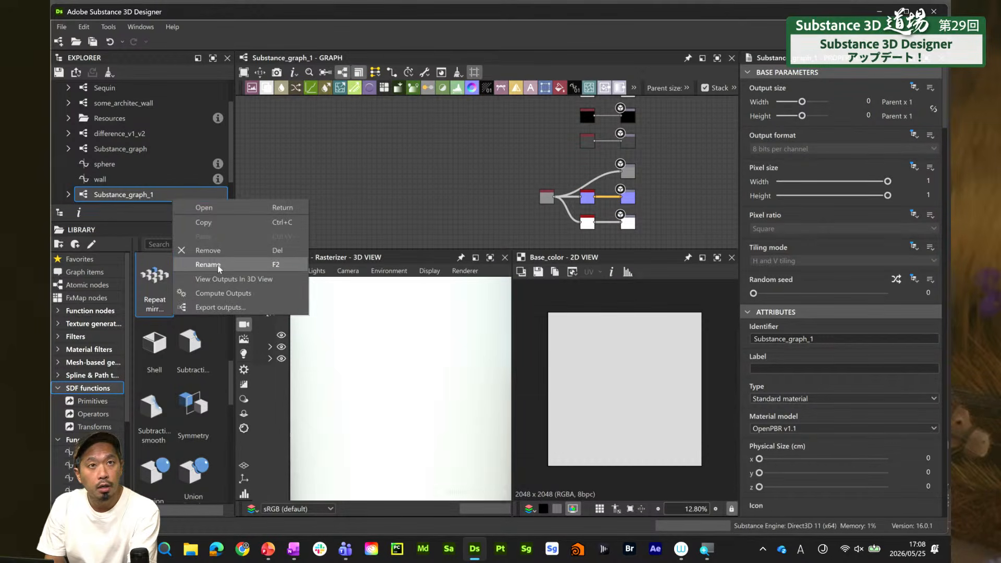
{"action": "left_click", "coordinate": [217, 264]}
{"action": "type", "text": "demo"}
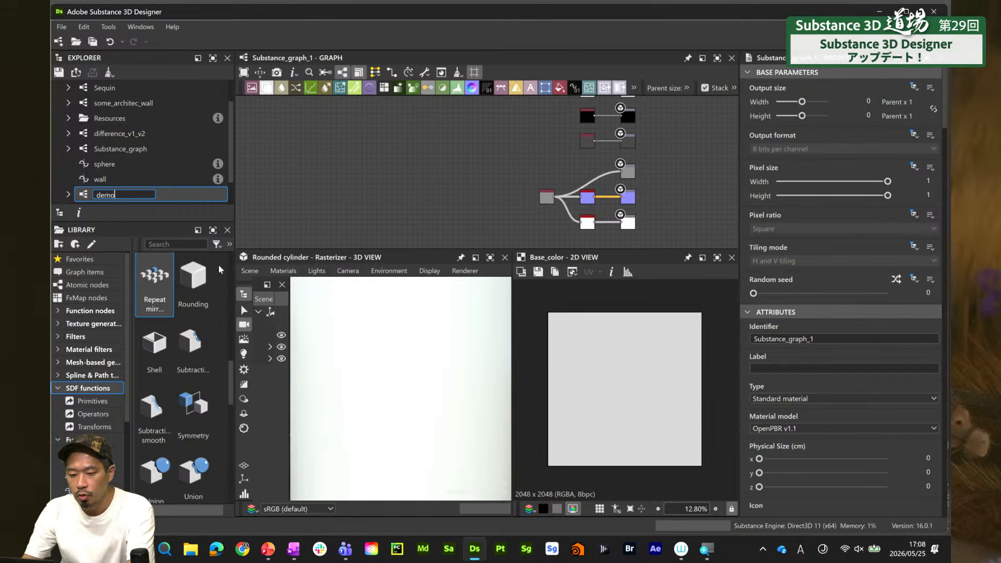
{"action": "key", "text": "Return"}
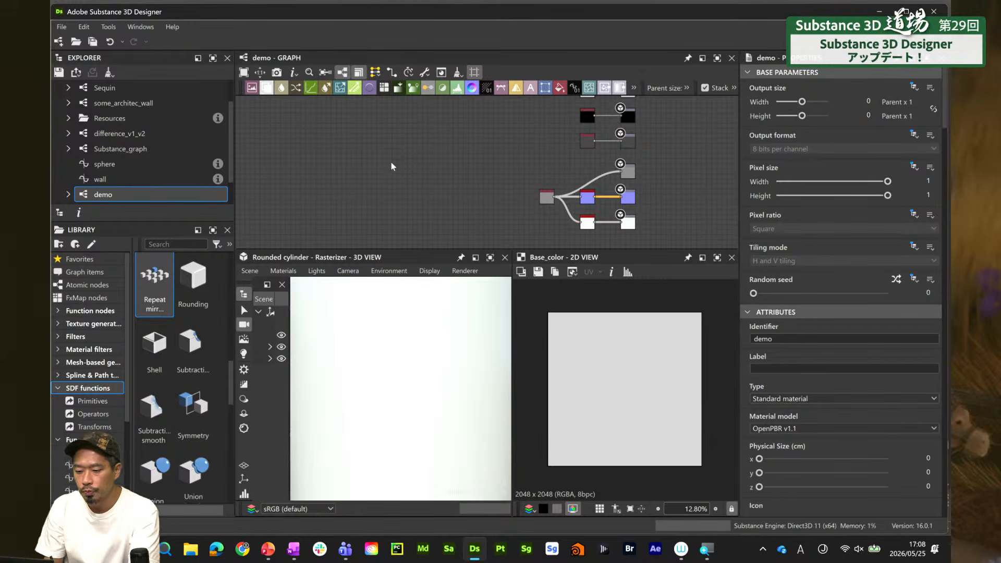
Add a Shape splatter v2 node to the demo graph and examine its default height pattern
{"action": "key", "text": "space"}
{"action": "type", "text": "shape"}
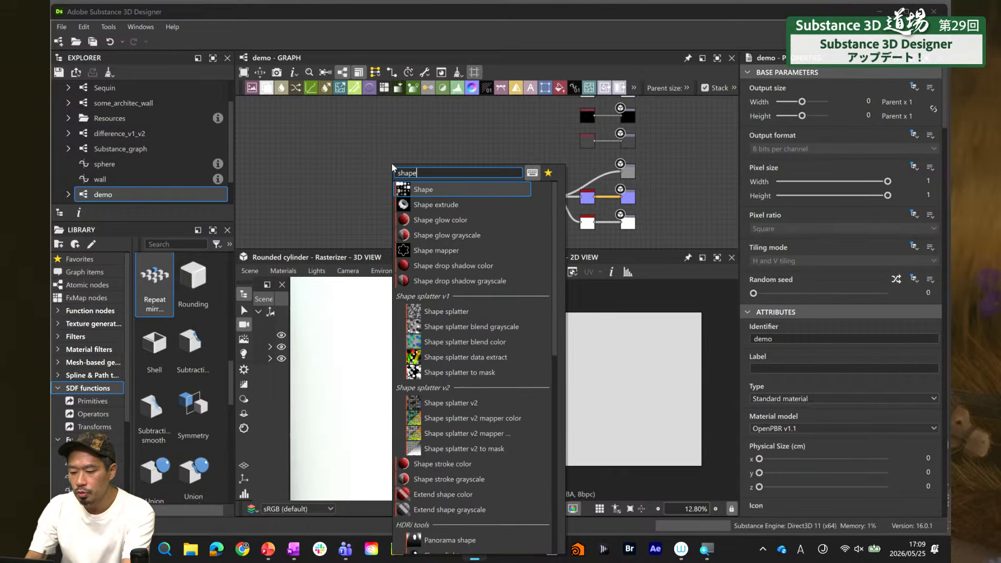
{"action": "left_click", "coordinate": [456, 404]}
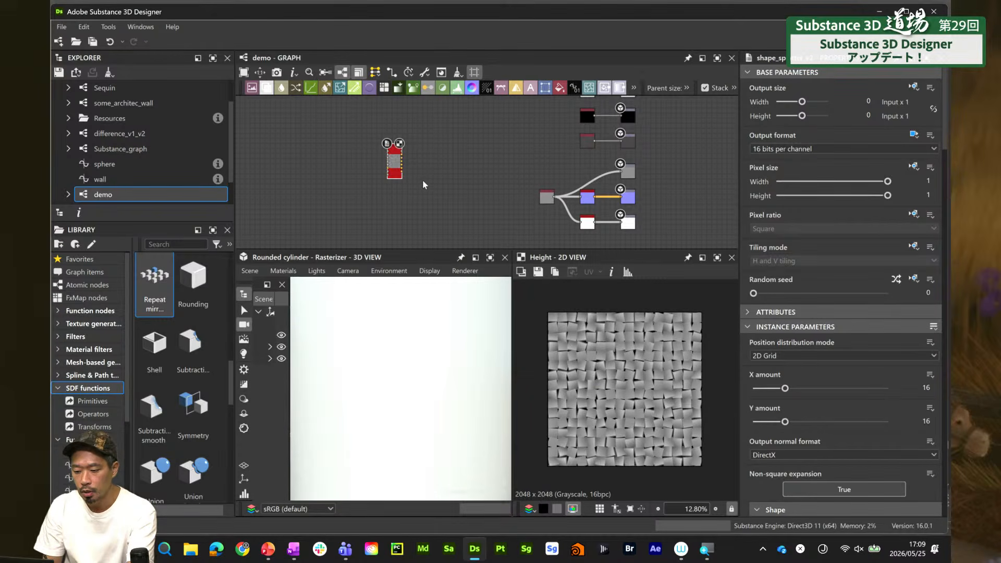
{"action": "middle_click_drag", "start_coordinate": [418, 175], "coordinate": [434, 175]}
{"action": "scroll", "coordinate": [630, 336], "scroll_direction": "up", "scroll_amount": 8}
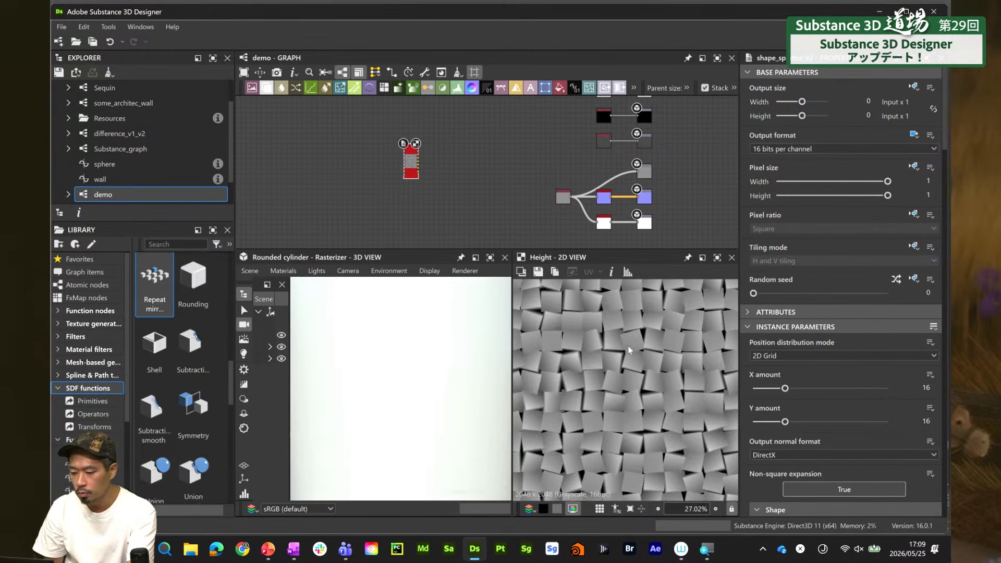
{"action": "scroll", "coordinate": [625, 391], "scroll_direction": "down", "scroll_amount": 3}
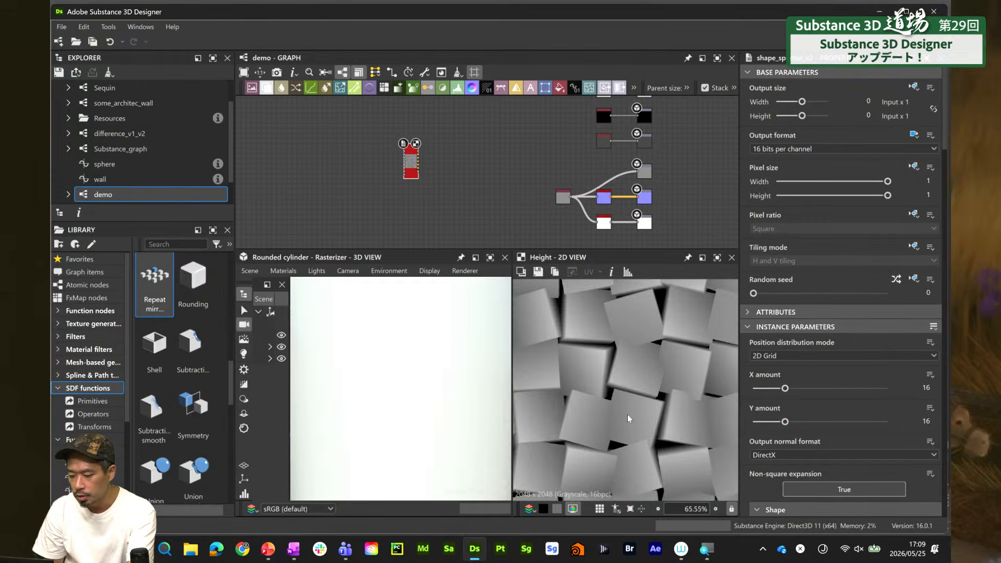
{"action": "scroll", "coordinate": [611, 387], "scroll_direction": "down", "scroll_amount": 3}
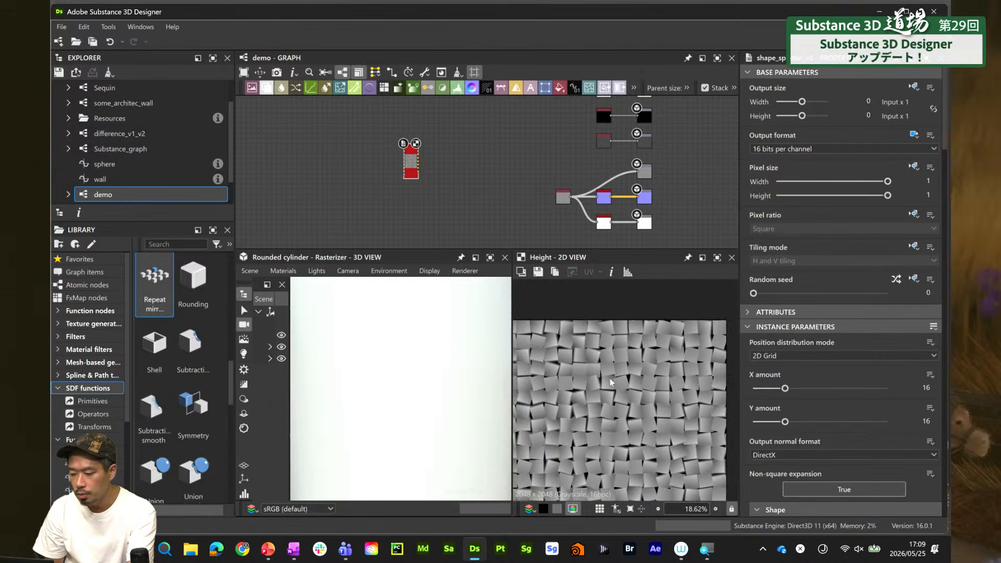
{"action": "middle_click_drag", "start_coordinate": [465, 199], "coordinate": [484, 187]}
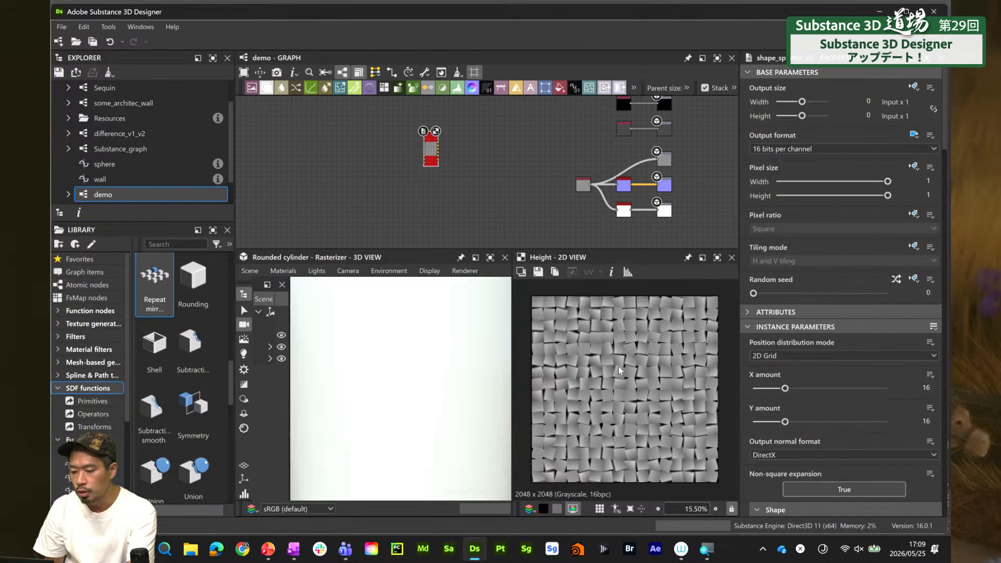
{"action": "scroll", "coordinate": [615, 391], "scroll_direction": "up", "scroll_amount": 1}
{"action": "scroll", "coordinate": [610, 365], "scroll_direction": "down", "scroll_amount": 2}
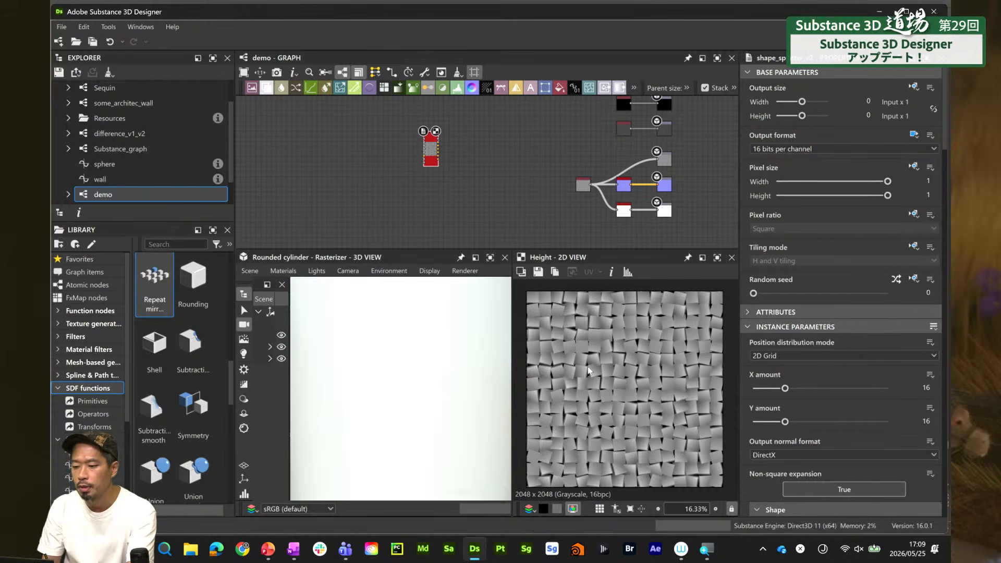
Add a Polygon 1 node before the Shape splatter v2 node in the graph
{"action": "middle_click_drag", "start_coordinate": [447, 166], "coordinate": [495, 171]}
{"action": "scroll", "coordinate": [495, 171], "scroll_direction": "up", "scroll_amount": 1}
{"action": "scroll", "coordinate": [494, 170], "scroll_direction": "up", "scroll_amount": 2}
{"action": "middle_click_drag", "start_coordinate": [413, 179], "coordinate": [521, 217]}
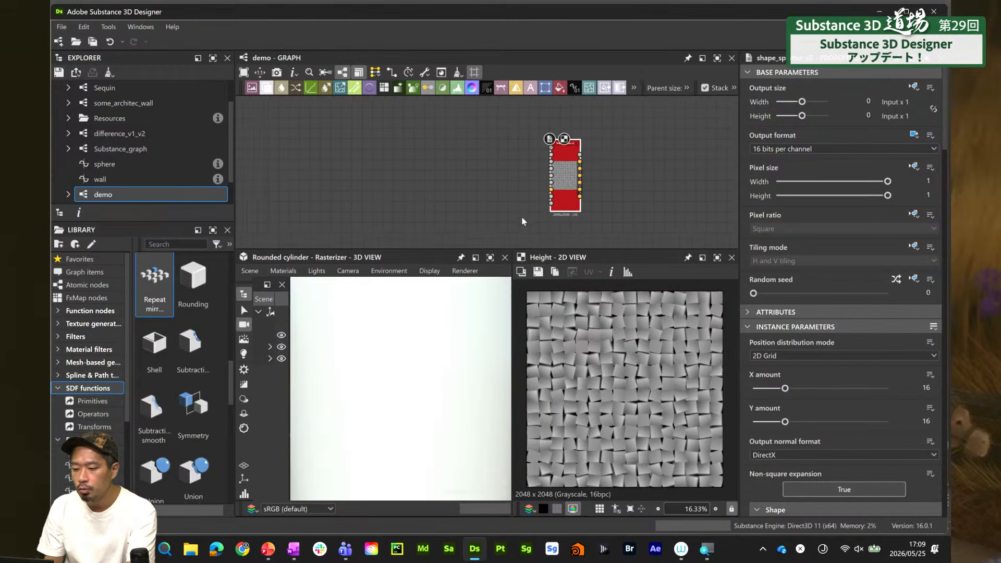
{"action": "scroll", "coordinate": [461, 168], "scroll_direction": "up", "scroll_amount": 1}
{"action": "key", "text": "space"}
{"action": "type", "text": "poly"}
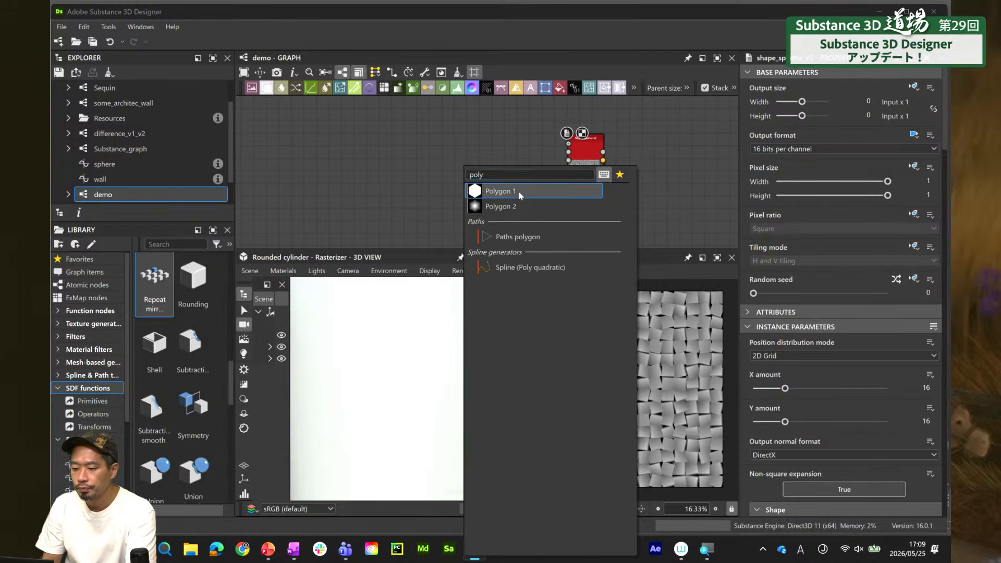
{"action": "left_click", "coordinate": [542, 192]}
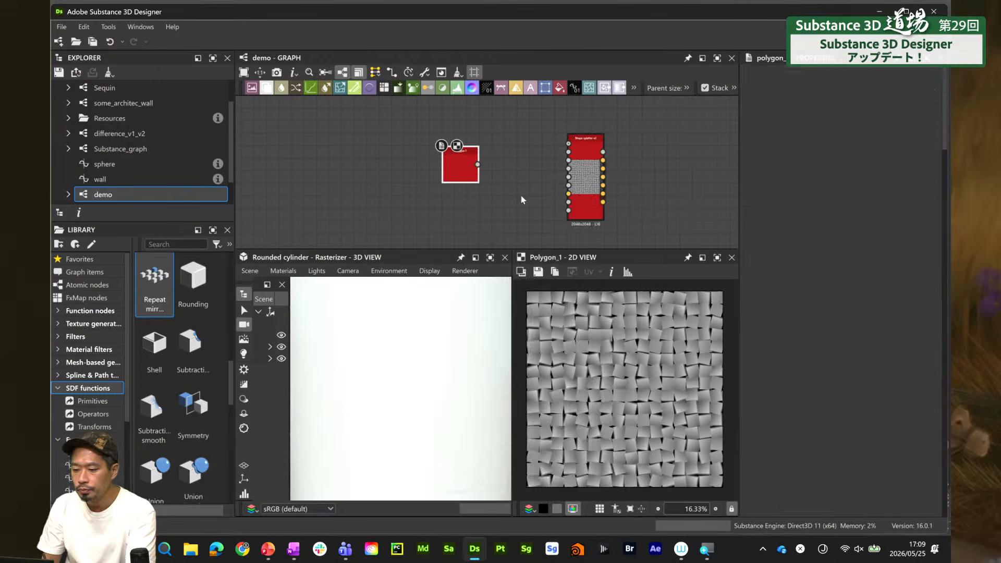
{"action": "scroll", "coordinate": [512, 181], "scroll_direction": "up", "scroll_amount": 2}
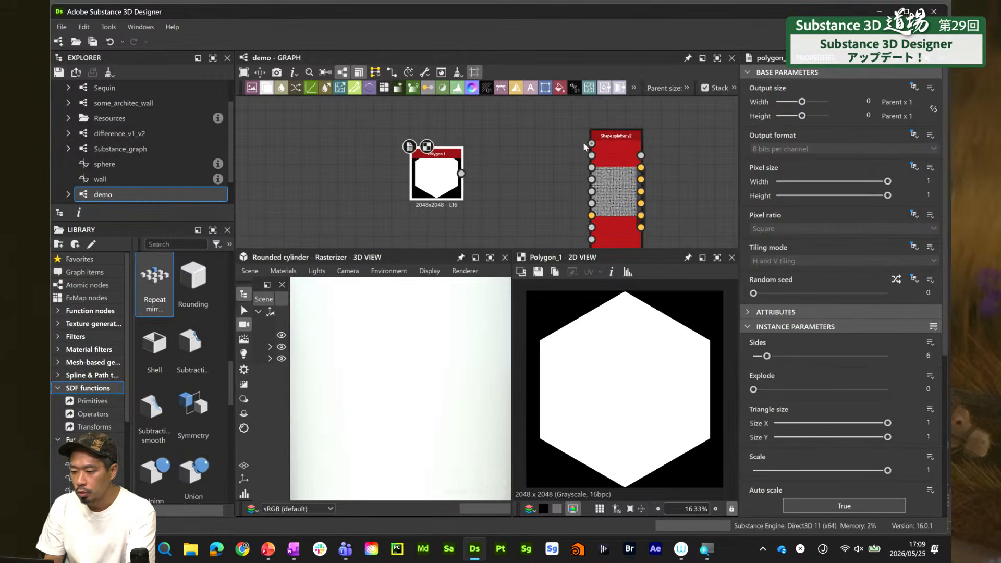
{"action": "middle_click_drag", "start_coordinate": [545, 175], "coordinate": [554, 169]}
{"action": "scroll", "coordinate": [542, 168], "scroll_direction": "up", "scroll_amount": 1}
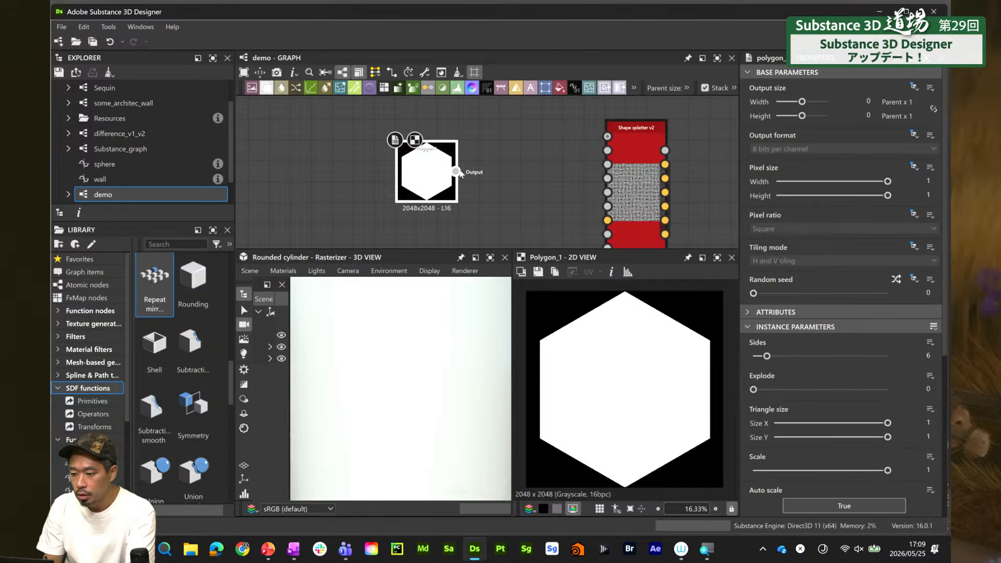
{"action": "left_click_drag", "start_coordinate": [456, 171], "coordinate": [524, 197]}
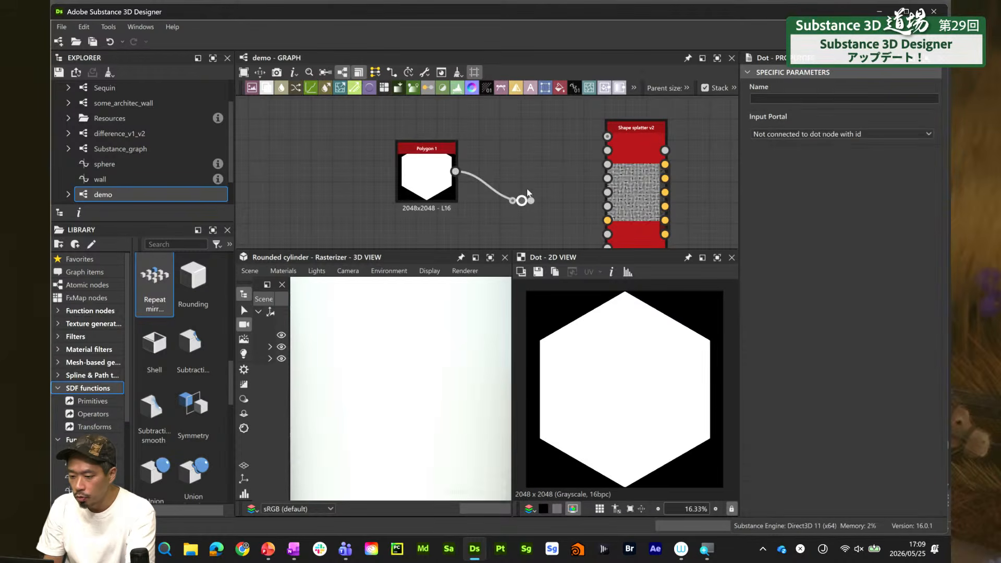
{"action": "middle_click_drag", "start_coordinate": [542, 190], "coordinate": [527, 167]}
{"action": "key", "text": "ctrl+z"}
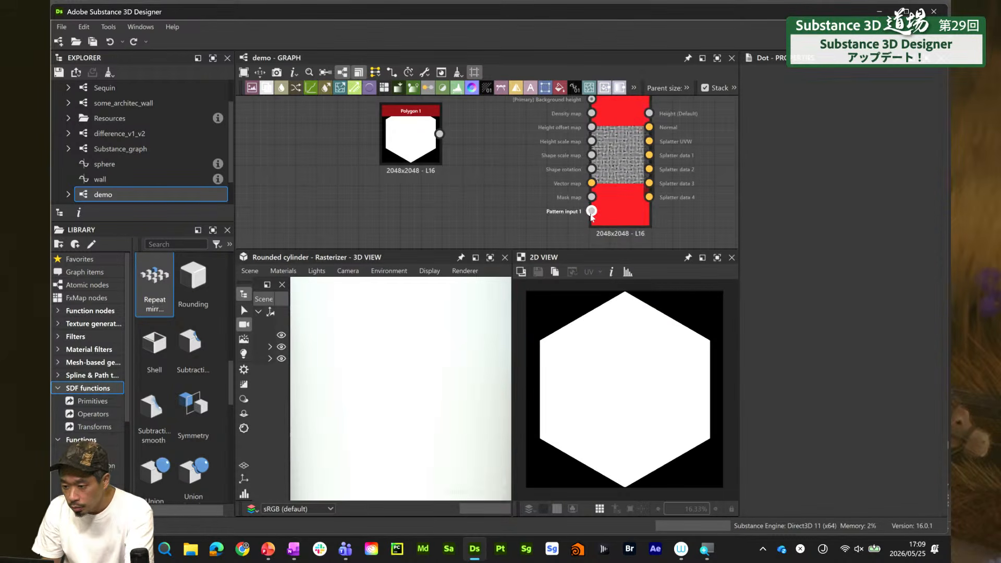
Connect the Polygon 1 output to Pattern input 1 of the Shape splatter v2 node and set its Shape type to Image input
{"action": "left_click_drag", "start_coordinate": [591, 211], "coordinate": [439, 134]}
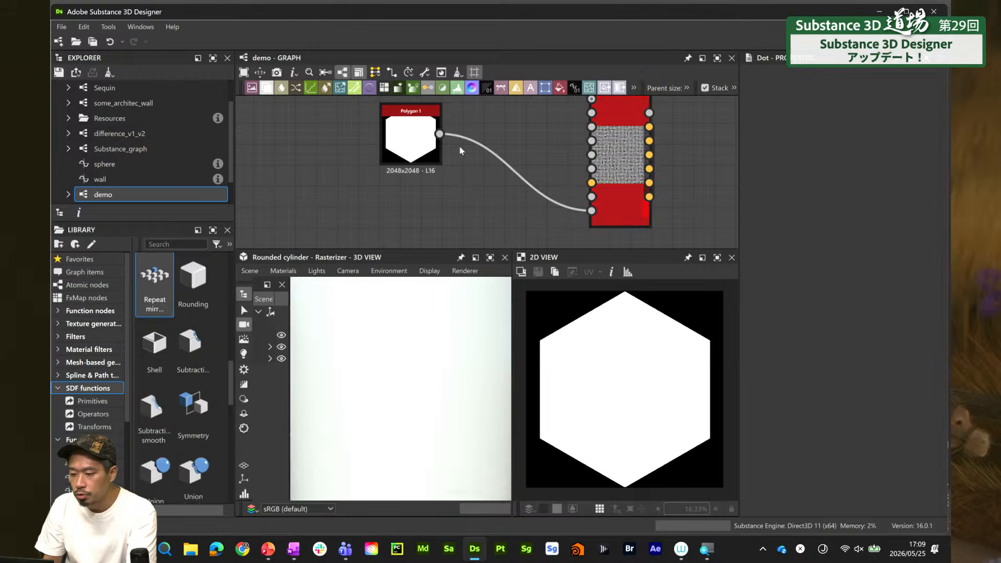
{"action": "left_click", "coordinate": [622, 197]}
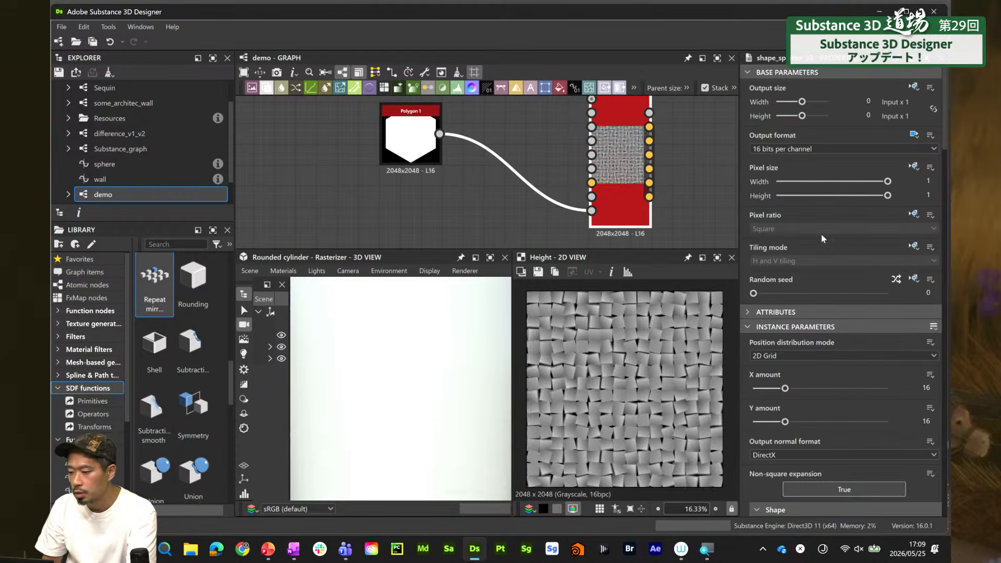
{"action": "scroll", "coordinate": [941, 131], "scroll_direction": "down", "scroll_amount": 5}
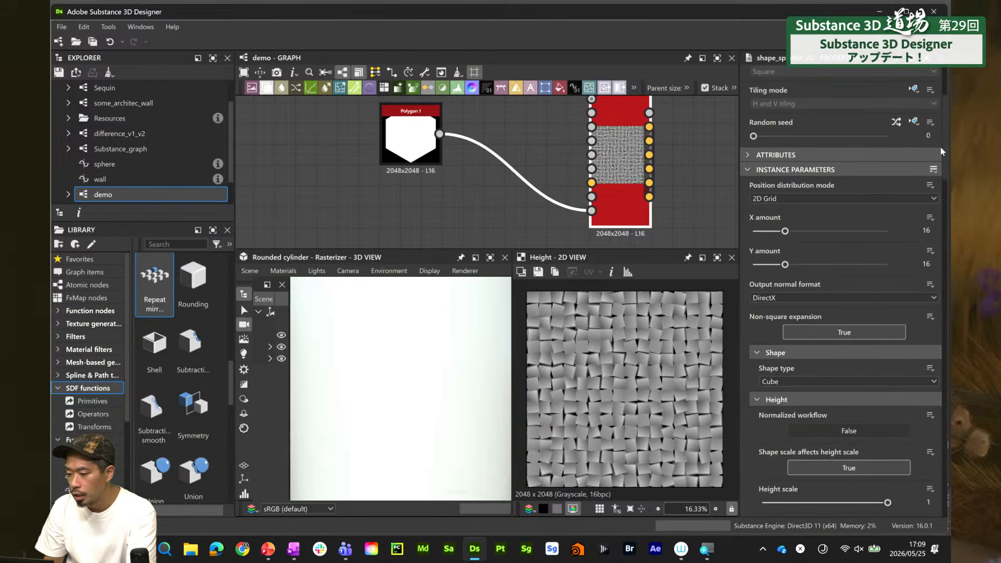
{"action": "scroll", "coordinate": [941, 151], "scroll_direction": "down", "scroll_amount": 10}
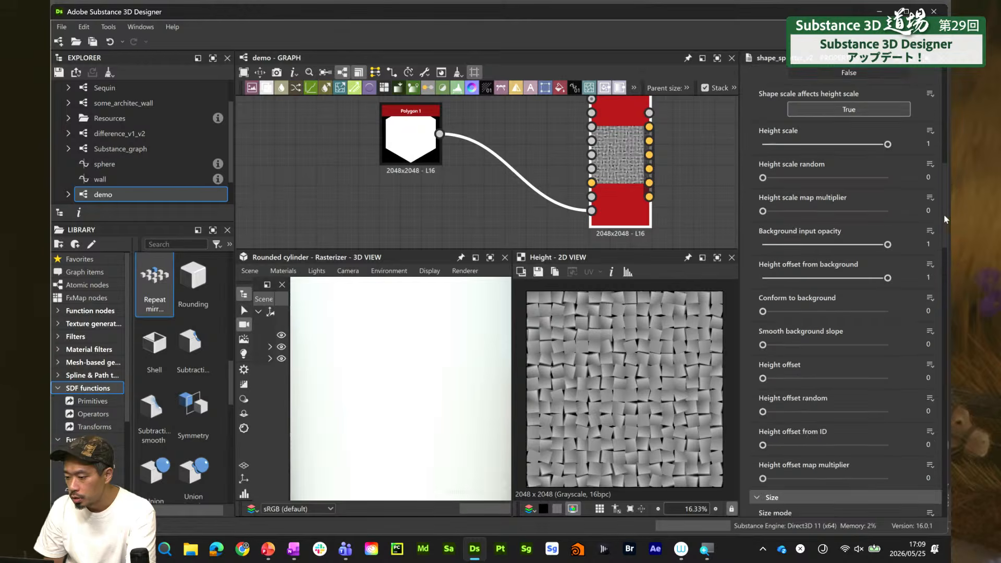
{"action": "scroll", "coordinate": [943, 224], "scroll_direction": "down", "scroll_amount": 3}
{"action": "scroll", "coordinate": [941, 240], "scroll_direction": "up", "scroll_amount": 10}
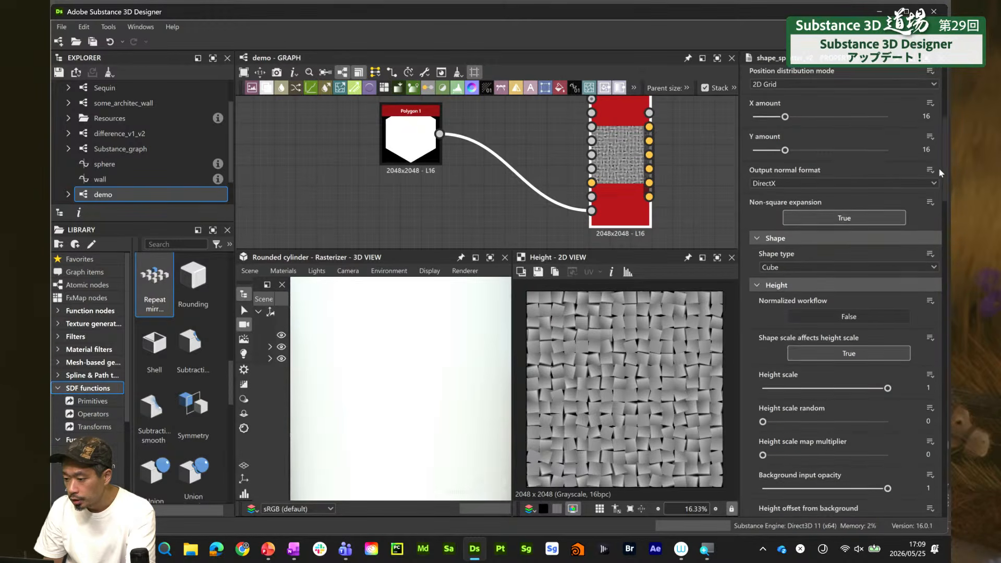
{"action": "scroll", "coordinate": [938, 168], "scroll_direction": "down", "scroll_amount": 1}
{"action": "left_click", "coordinate": [851, 261]}
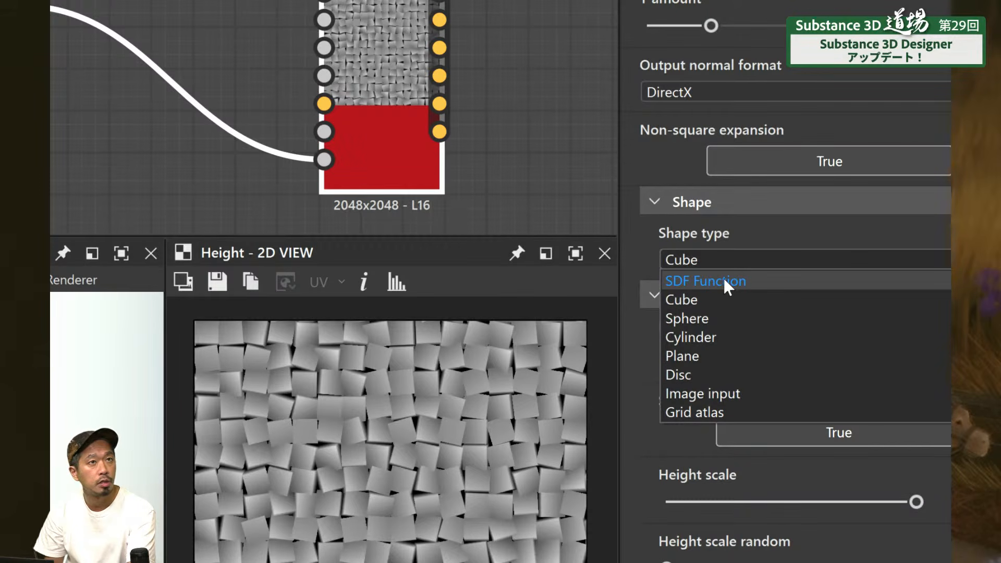
{"action": "left_click", "coordinate": [732, 391]}
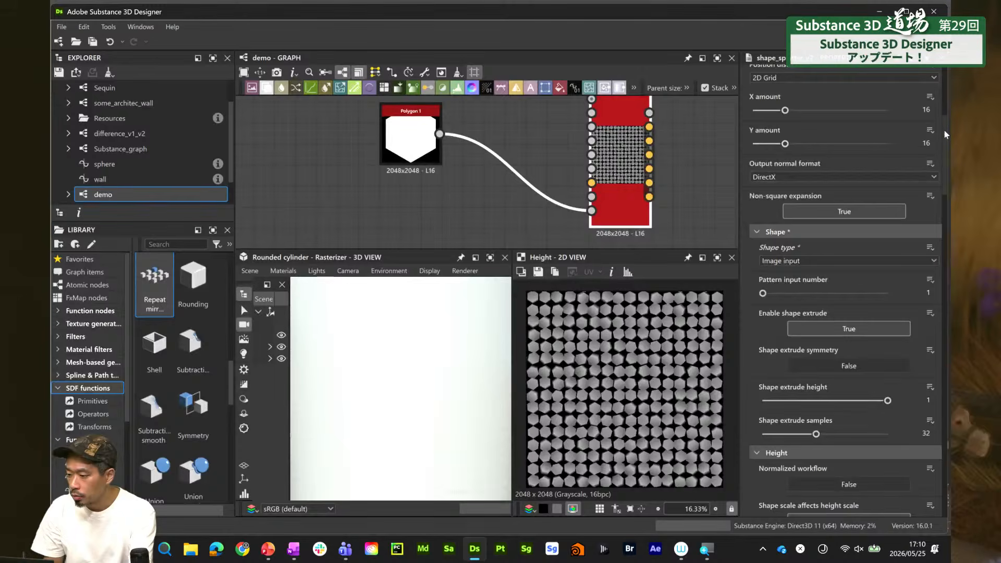
Set the Shape splatter v2 node's 3D rotation random to 0
{"action": "left_click_drag", "start_coordinate": [943, 130], "coordinate": [936, 399]}
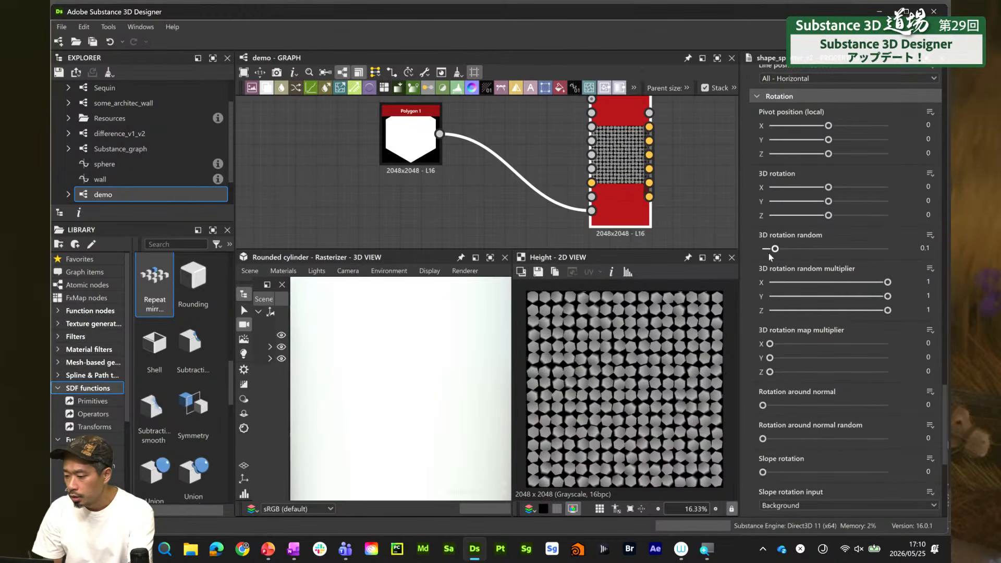
{"action": "double_click", "coordinate": [933, 245]}
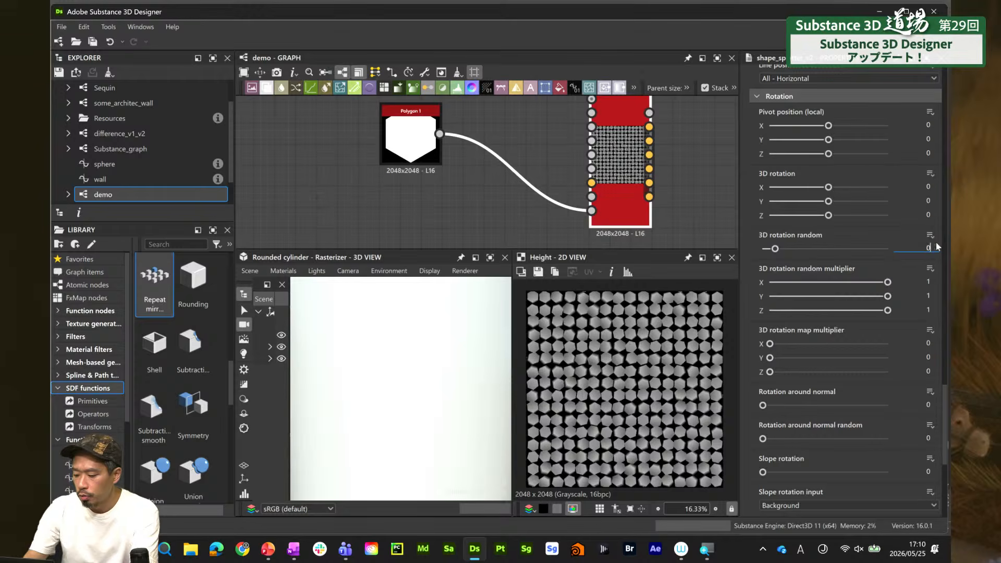
{"action": "type", "text": "0"}
{"action": "key", "text": "Return"}
{"action": "scroll", "coordinate": [553, 457], "scroll_direction": "up", "scroll_amount": 4}
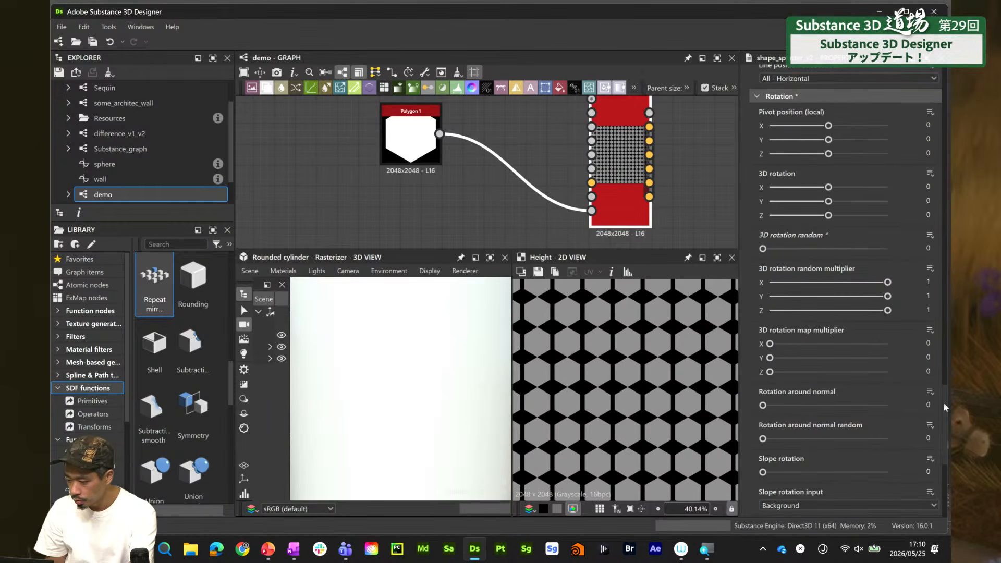
Set the splatter's Line position offset to 0.5 to stagger the rows of hexagons
{"action": "left_click_drag", "start_coordinate": [942, 402], "coordinate": [834, 364]}
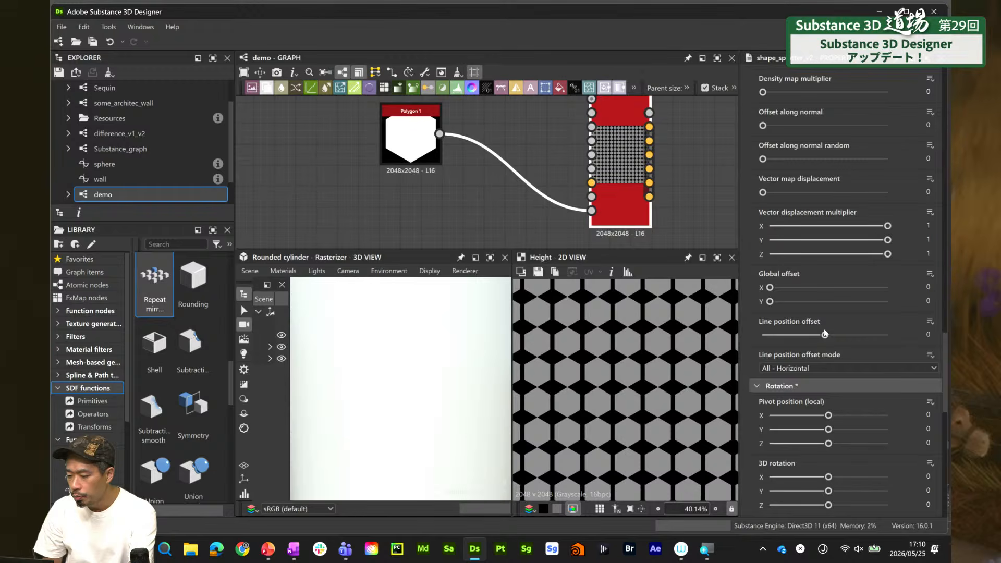
{"action": "left_click", "coordinate": [933, 333]}
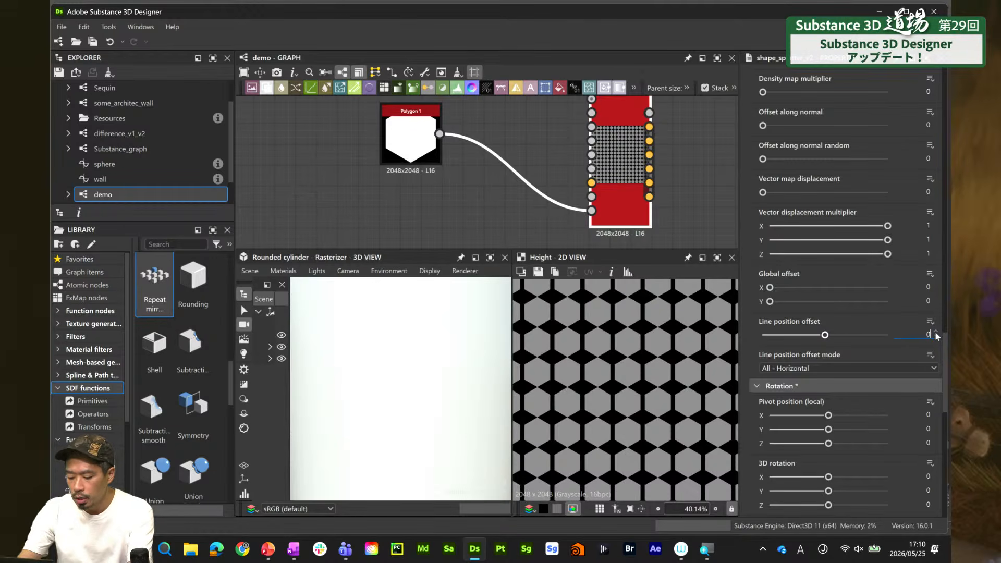
{"action": "key", "text": "Return"}
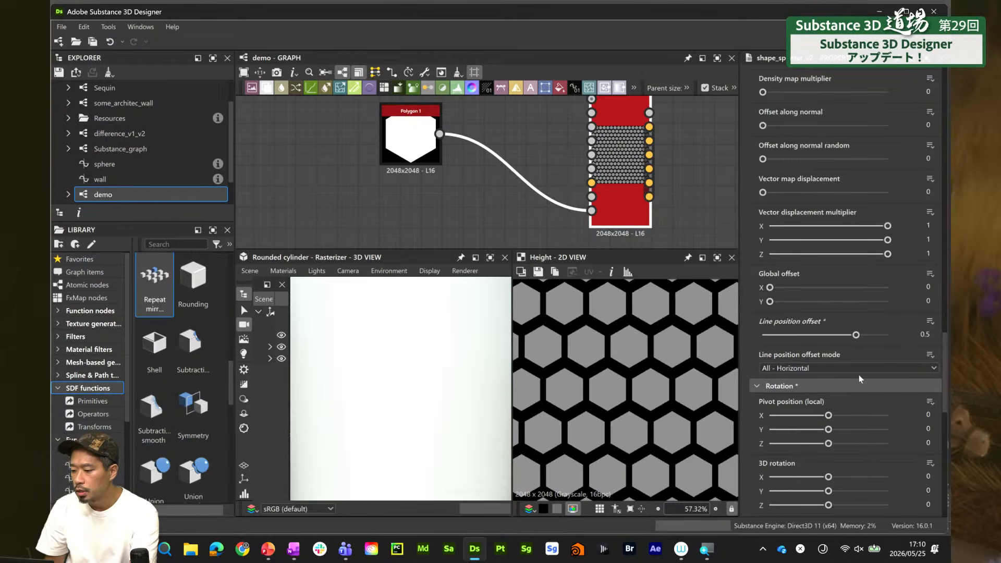
Set the splatter's X amount to 17 and Y amount to 20
{"action": "left_click_drag", "start_coordinate": [940, 349], "coordinate": [944, 157]}
{"action": "double_click", "coordinate": [933, 172]}
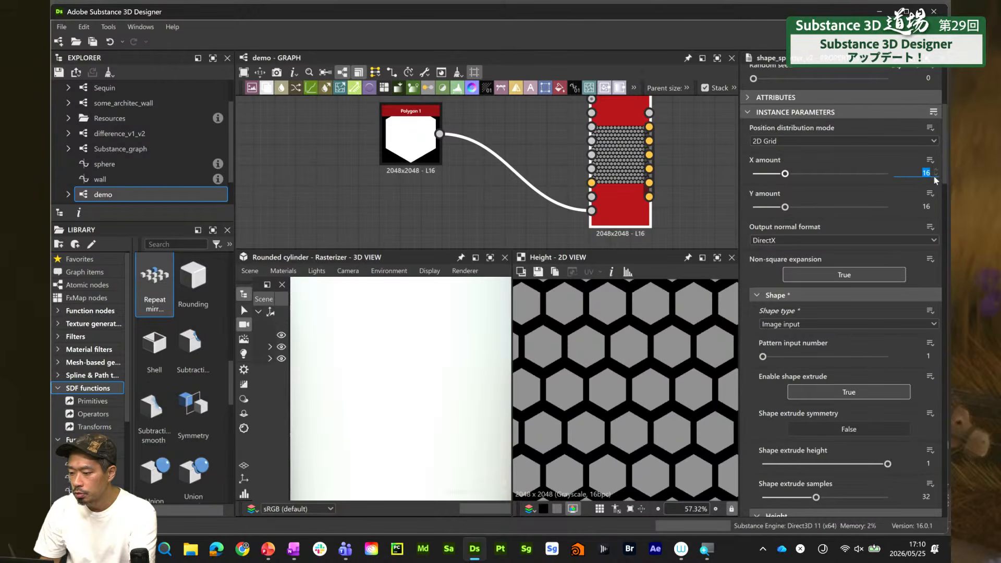
{"action": "key", "text": "Tab"}
{"action": "type", "text": "20"}
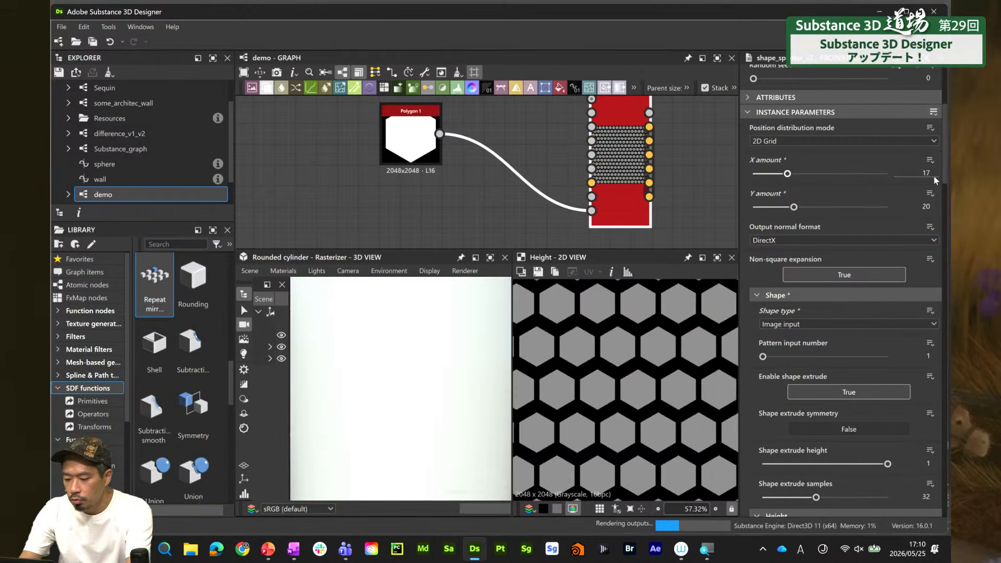
{"action": "key", "text": "Return"}
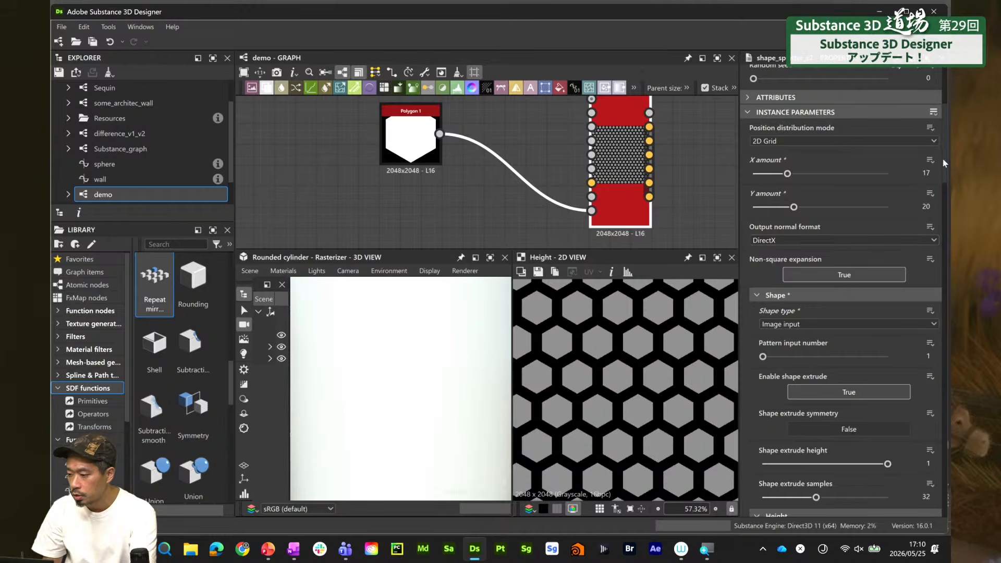
Set the splatter's Shape scale to 1.35 and its X Shape size to 1.02 to close the gaps between hexagons
{"action": "left_click_drag", "start_coordinate": [943, 158], "coordinate": [942, 269]}
{"action": "double_click", "coordinate": [929, 296]}
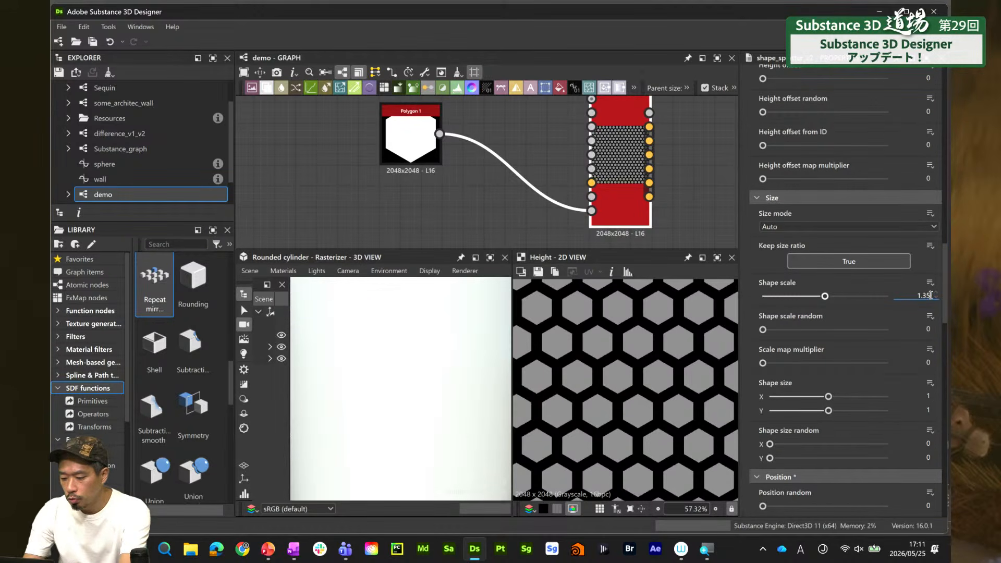
{"action": "key", "text": "Return"}
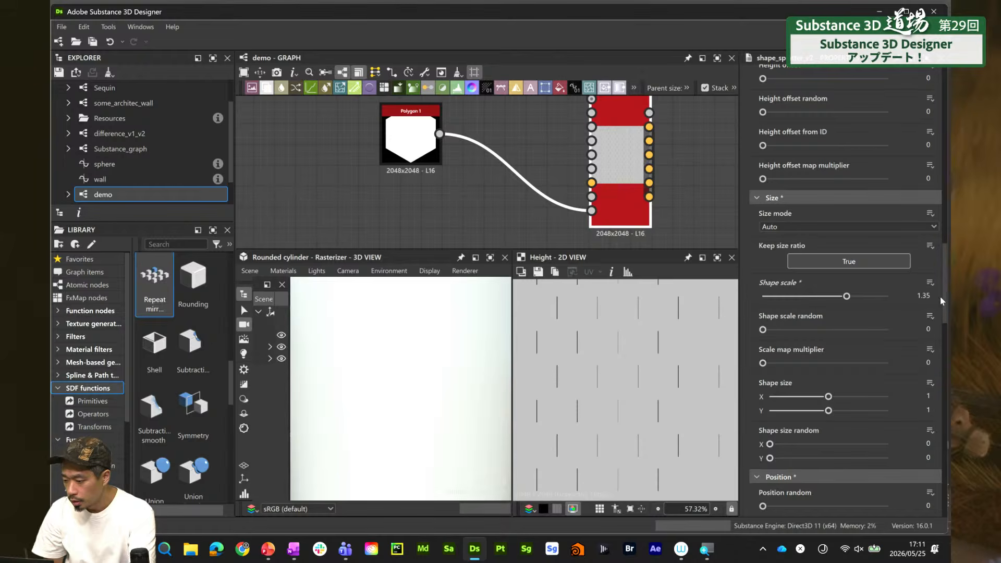
{"action": "scroll", "coordinate": [604, 396], "scroll_direction": "up", "scroll_amount": 2}
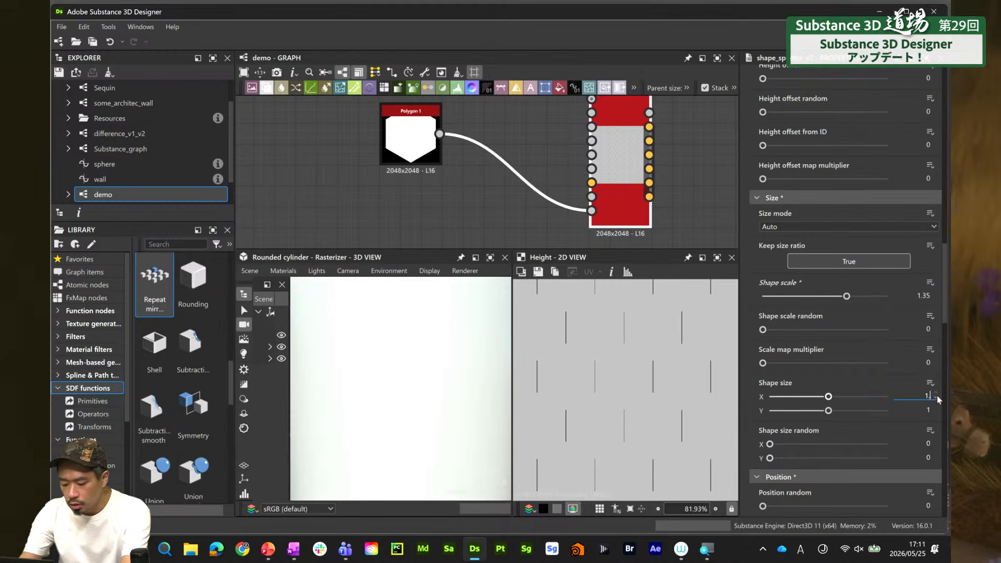
{"action": "type", "text": "2"}
{"action": "key", "text": "Return"}
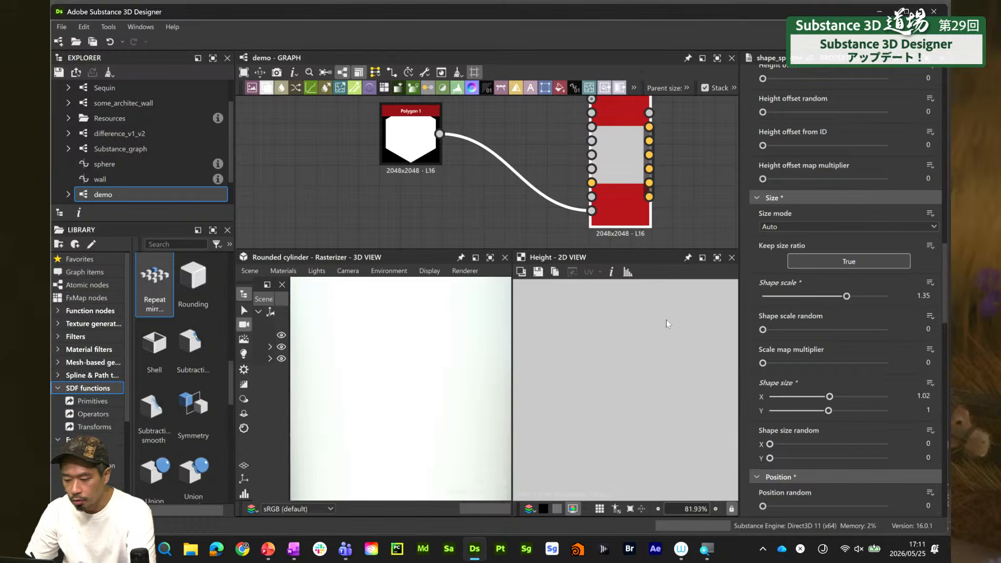
{"action": "scroll", "coordinate": [649, 316], "scroll_direction": "down", "scroll_amount": 7}
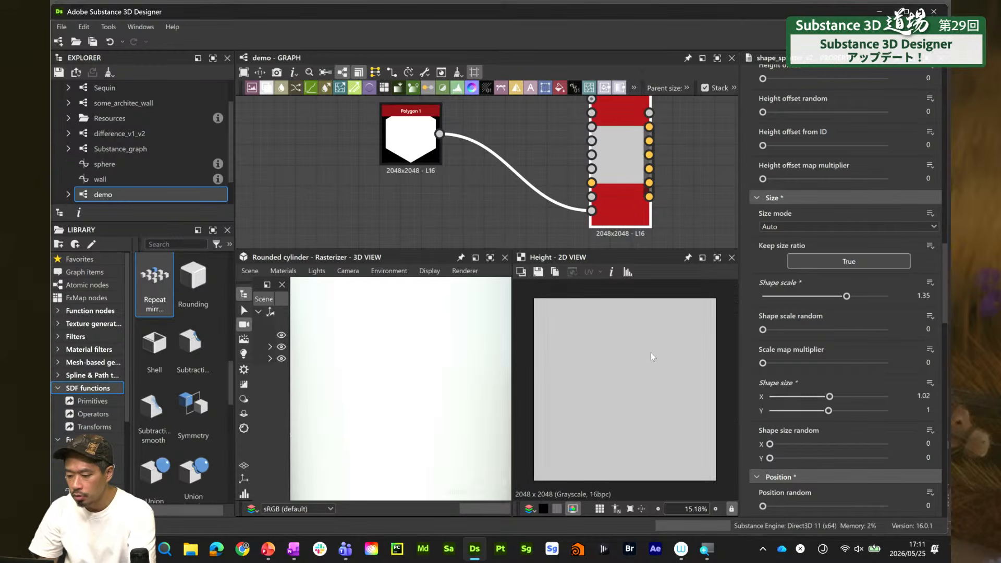
Move Polygon 1 farther from the splatter and transfer all of Uniform color's outgoing connections to the Shape splatter v2 Height output
{"action": "left_click_drag", "start_coordinate": [410, 135], "coordinate": [359, 135]}
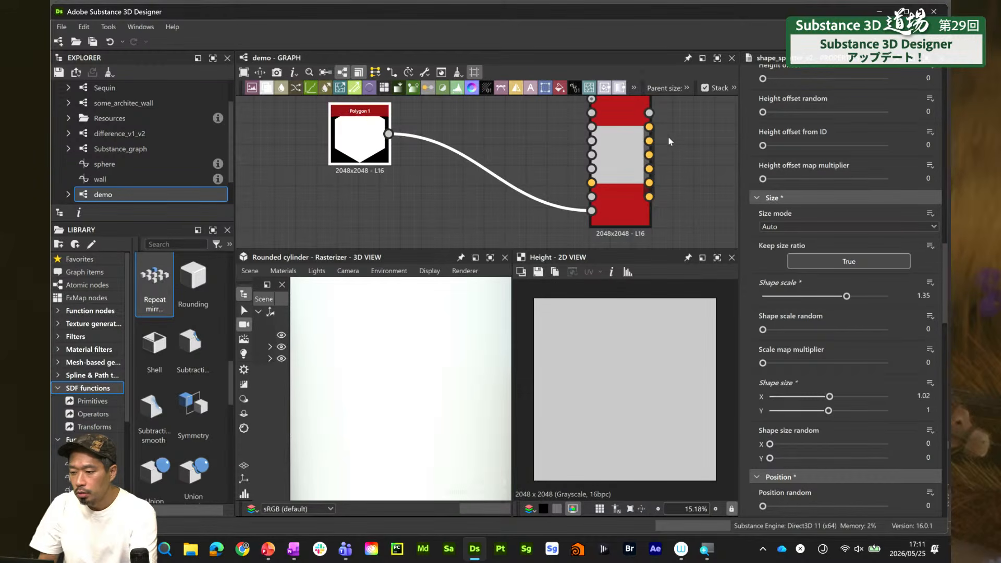
{"action": "middle_click_drag", "start_coordinate": [726, 139], "coordinate": [532, 172]}
{"action": "scroll", "coordinate": [617, 168], "scroll_direction": "down", "scroll_amount": 3}
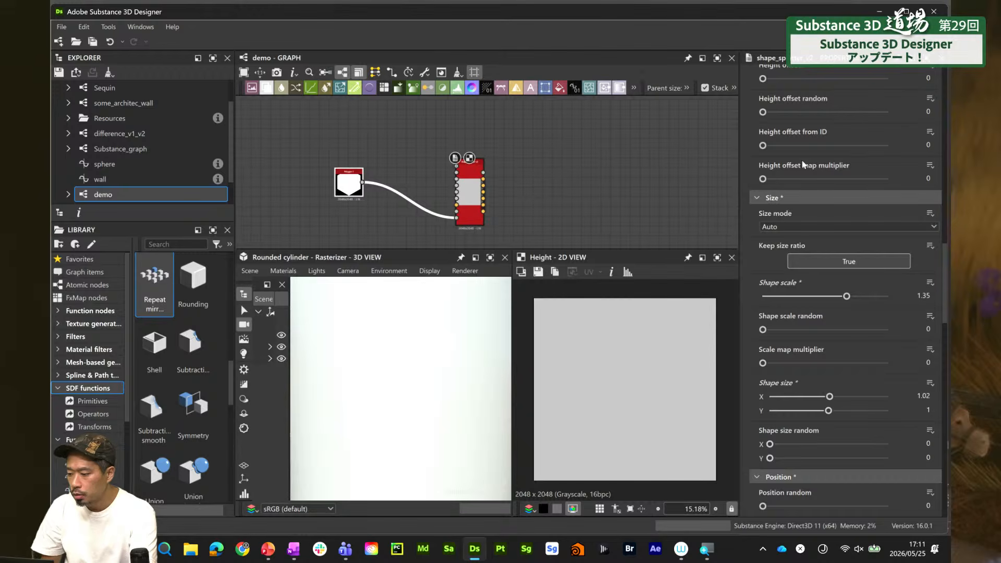
{"action": "middle_click_drag", "start_coordinate": [605, 191], "coordinate": [535, 165]}
{"action": "scroll", "coordinate": [530, 174], "scroll_direction": "down", "scroll_amount": 3}
{"action": "scroll", "coordinate": [647, 198], "scroll_direction": "up", "scroll_amount": 2}
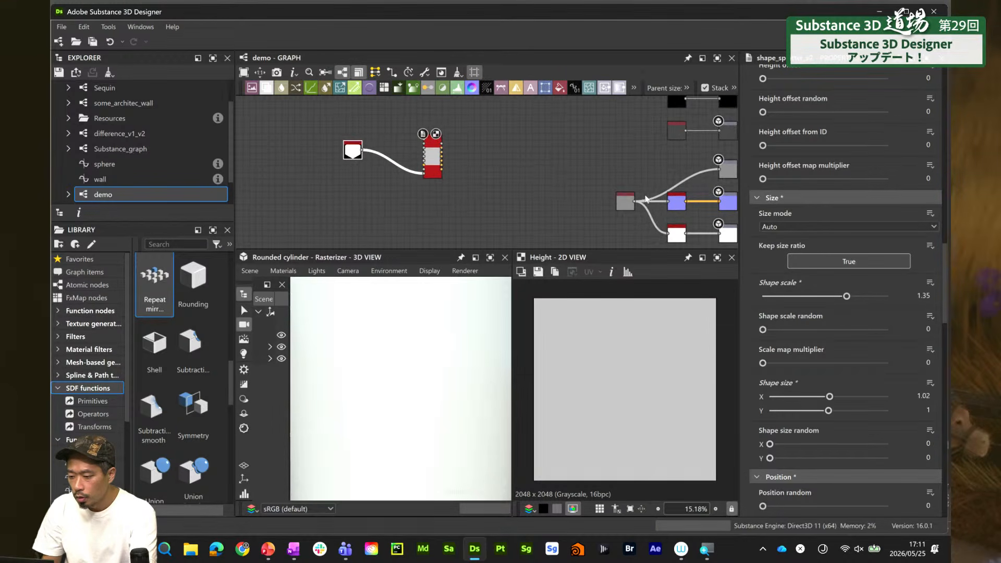
{"action": "scroll", "coordinate": [650, 164], "scroll_direction": "up", "scroll_amount": 3}
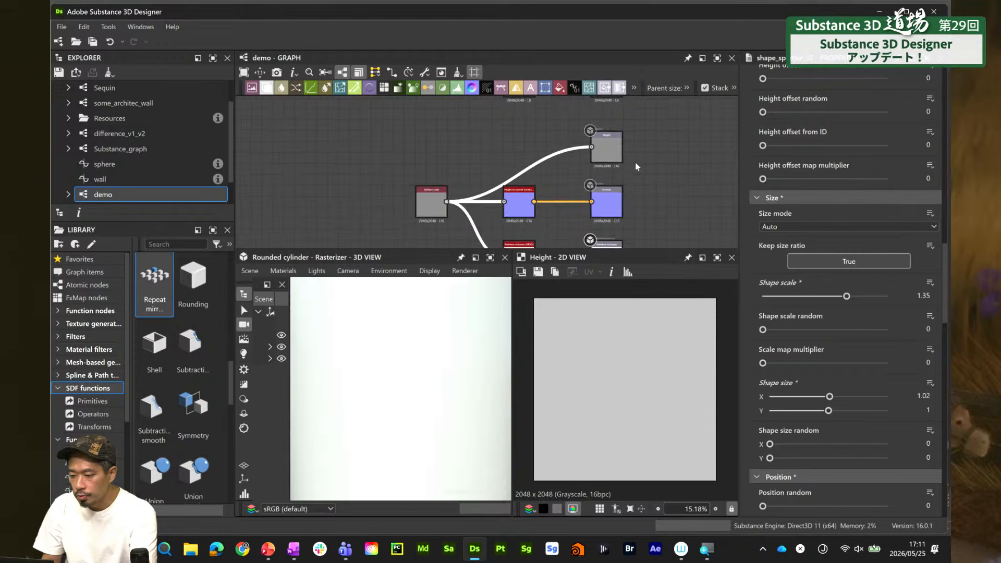
{"action": "middle_click_drag", "start_coordinate": [633, 212], "coordinate": [655, 125]}
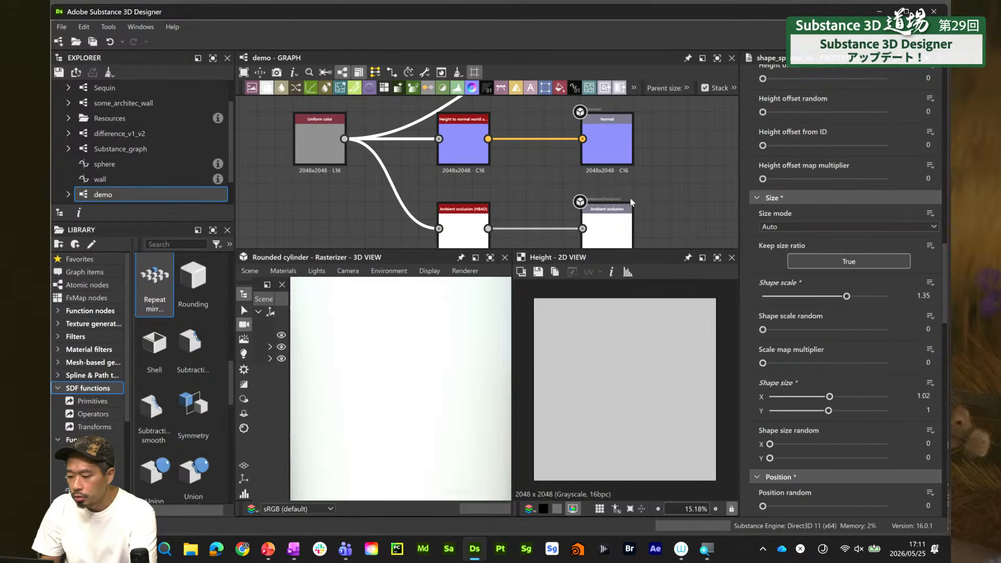
{"action": "scroll", "coordinate": [635, 219], "scroll_direction": "up", "scroll_amount": 2}
{"action": "scroll", "coordinate": [641, 210], "scroll_direction": "down", "scroll_amount": 5}
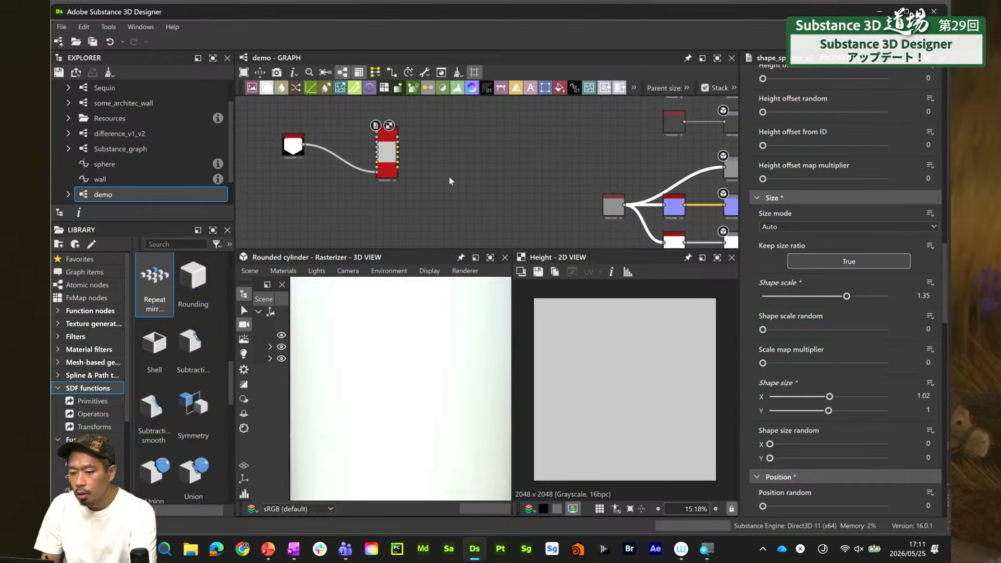
{"action": "middle_click_drag", "start_coordinate": [431, 170], "coordinate": [475, 158]}
{"action": "scroll", "coordinate": [475, 158], "scroll_direction": "up", "scroll_amount": 5}
{"action": "middle_click_drag", "start_coordinate": [479, 197], "coordinate": [527, 237]}
{"action": "scroll", "coordinate": [471, 118], "scroll_direction": "up", "scroll_amount": 3}
{"action": "mouse_move", "coordinate": [438, 179]}
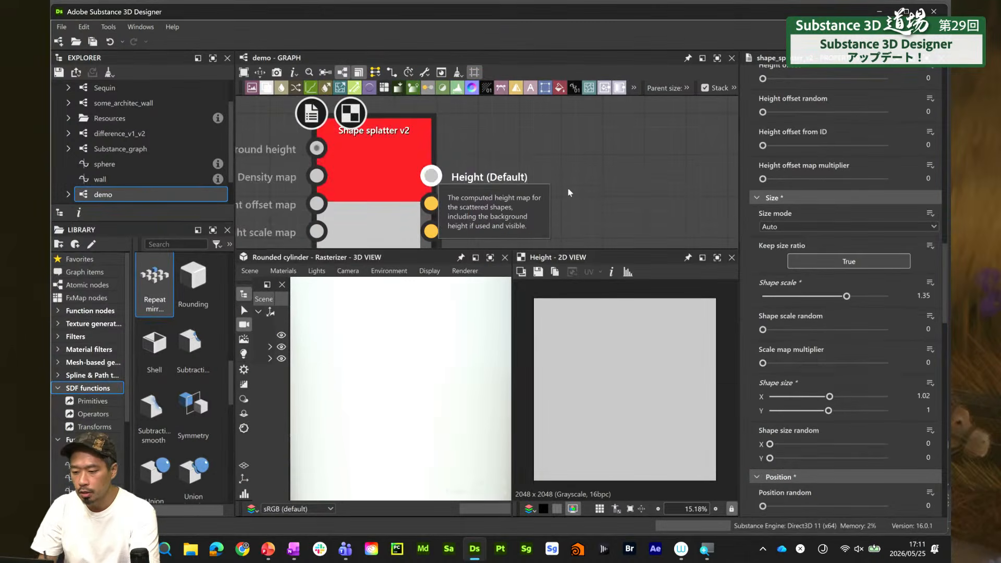
{"action": "scroll", "coordinate": [698, 180], "scroll_direction": "down", "scroll_amount": 5}
{"action": "middle_click_drag", "start_coordinate": [563, 208], "coordinate": [415, 152]}
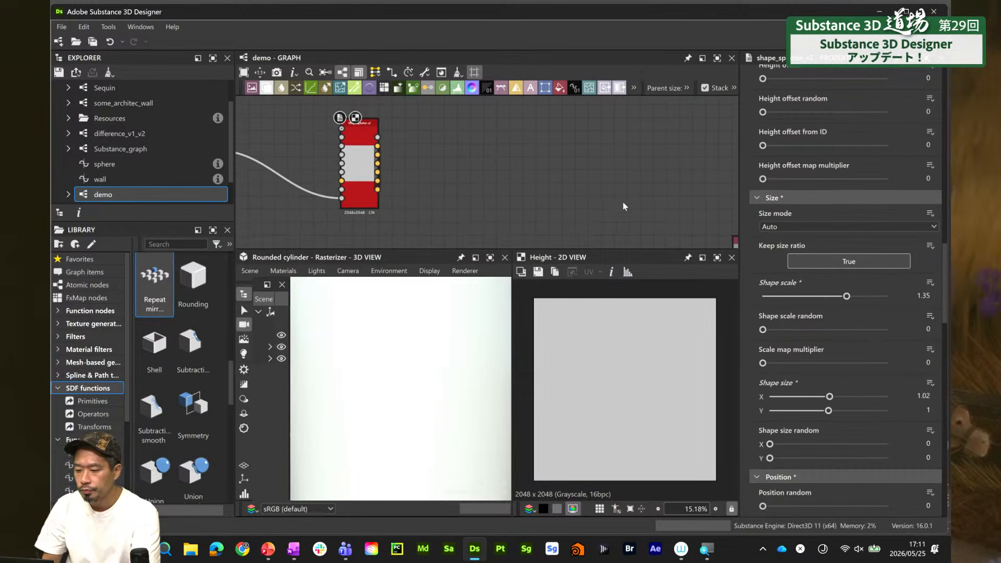
{"action": "scroll", "coordinate": [563, 198], "scroll_direction": "down", "scroll_amount": 2}
{"action": "middle_click_drag", "start_coordinate": [560, 198], "coordinate": [485, 177]}
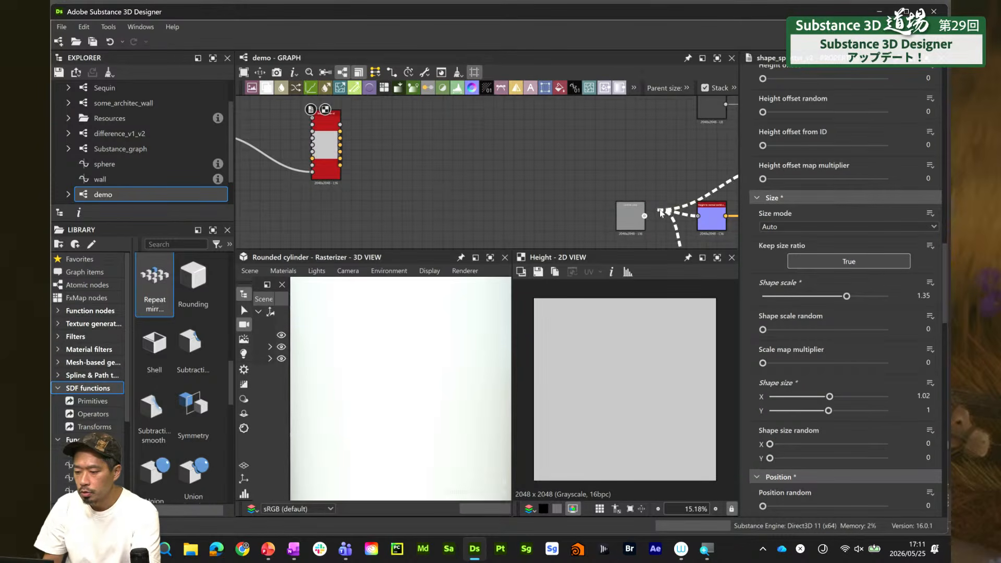
{"action": "left_click_drag", "start_coordinate": [644, 219], "coordinate": [340, 125], "text": "shift"}
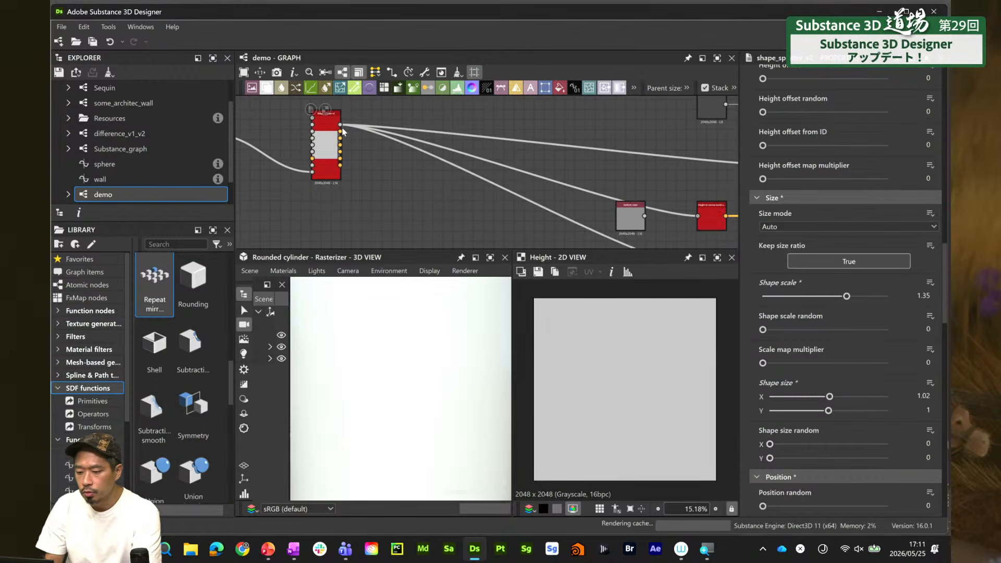
Set the Shape splatter v2 node's 3D rotation random to about 0.079 to tilt the hexagons
{"action": "key", "text": "super"}
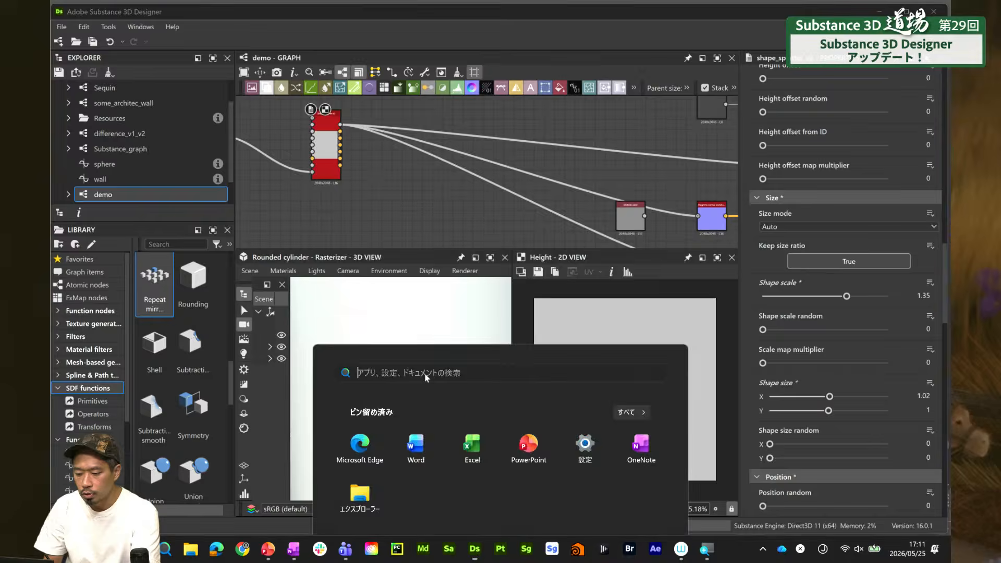
{"action": "key", "text": "super"}
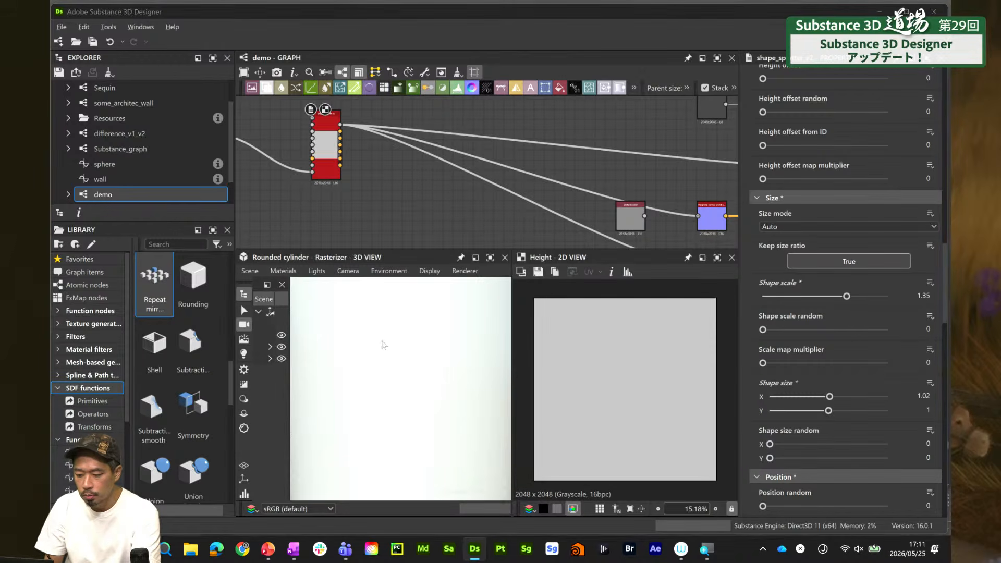
{"action": "scroll", "coordinate": [416, 159], "scroll_direction": "up", "scroll_amount": 5}
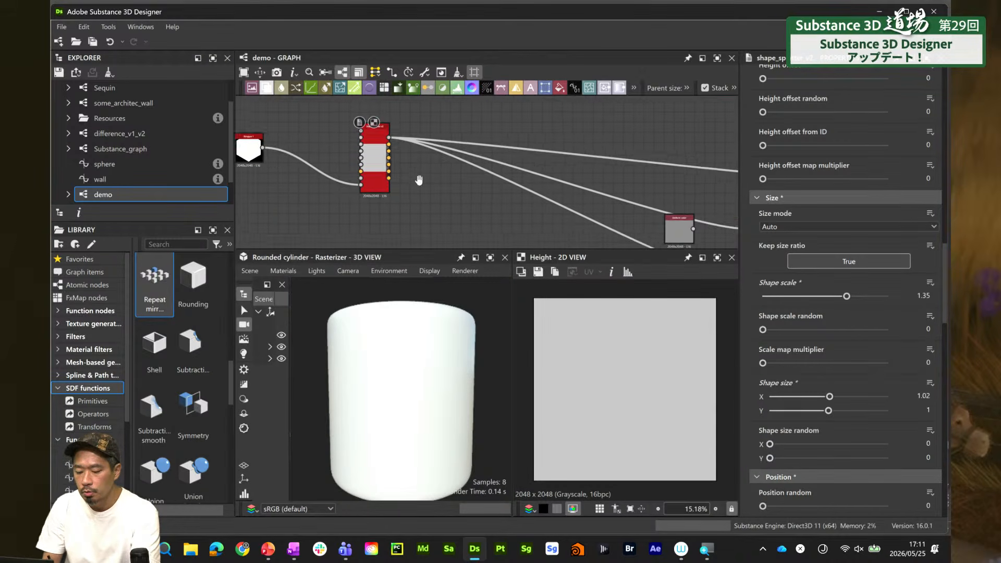
{"action": "left_click", "coordinate": [416, 159]}
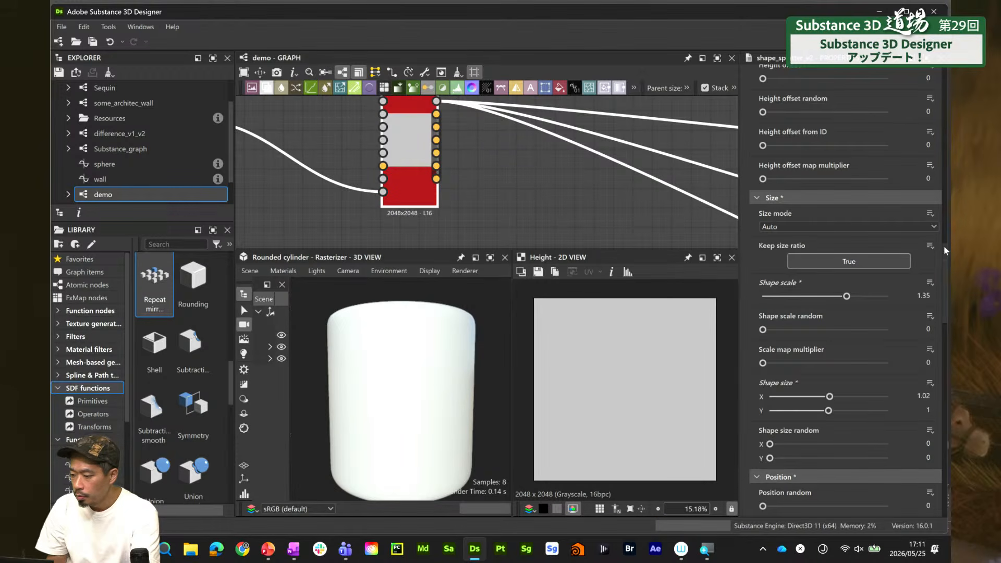
{"action": "left_click_drag", "start_coordinate": [944, 250], "coordinate": [938, 402]}
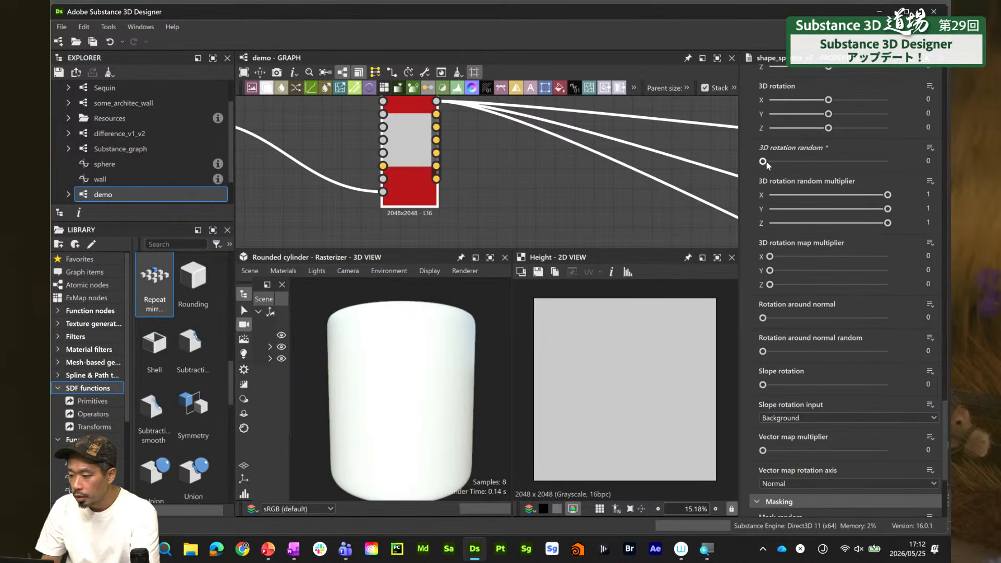
{"action": "left_click_drag", "start_coordinate": [766, 162], "coordinate": [775, 161]}
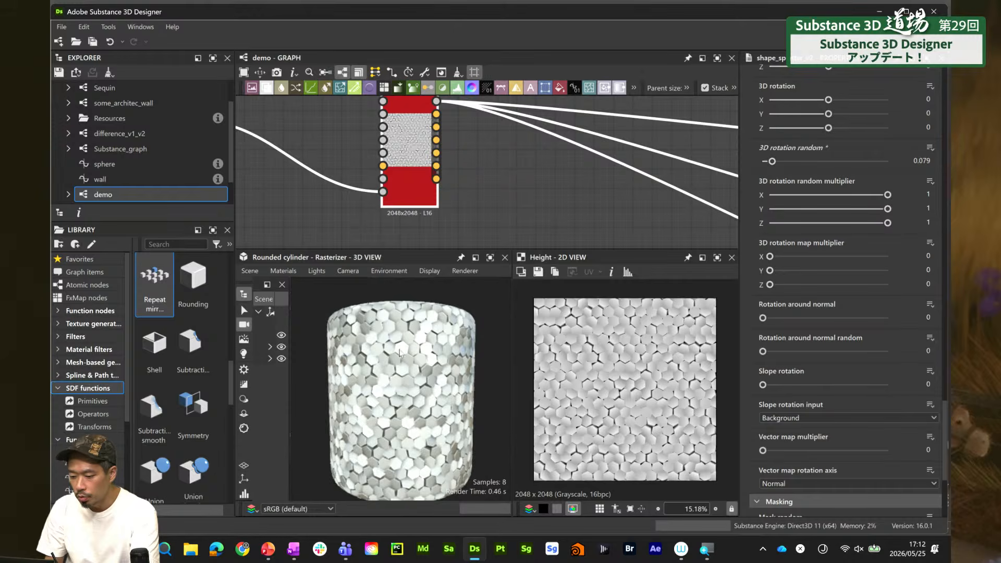
Examine the tilted hexagonal panels on the rounded cylinder up close and from a distance
{"action": "scroll", "coordinate": [399, 354], "scroll_direction": "up", "scroll_amount": 8}
{"action": "scroll", "coordinate": [401, 380], "scroll_direction": "down", "scroll_amount": 7}
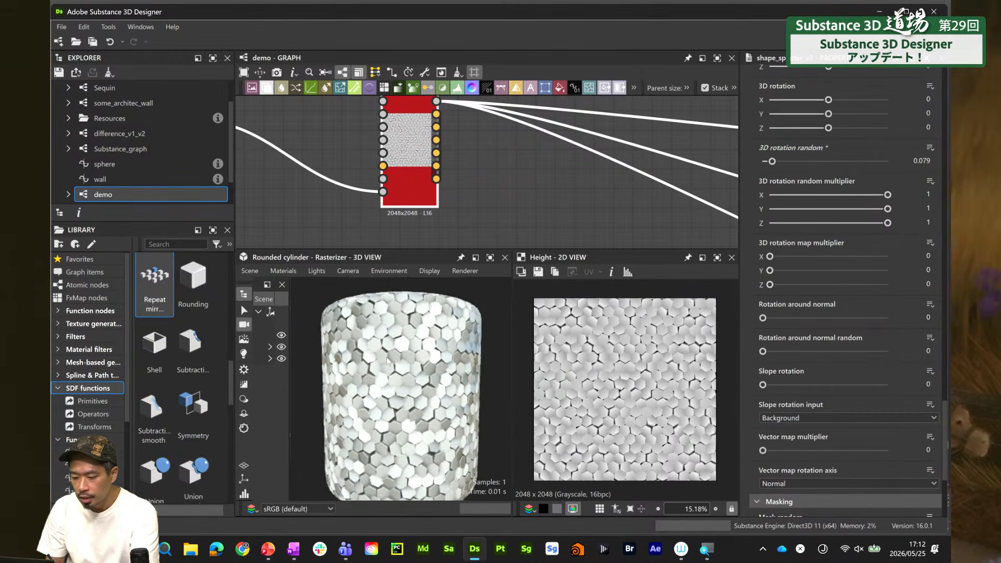
{"action": "scroll", "coordinate": [387, 359], "scroll_direction": "down", "scroll_amount": 1}
{"action": "mouse_move", "coordinate": [389, 359]}
{"action": "left_mouse_down"}
{"action": "mouse_move", "coordinate": [373, 360]}
{"action": "mouse_move", "coordinate": [396, 354]}
{"action": "mouse_move", "coordinate": [386, 346]}
{"action": "left_mouse_up"}
{"action": "scroll", "coordinate": [392, 405], "scroll_direction": "up", "scroll_amount": 1}
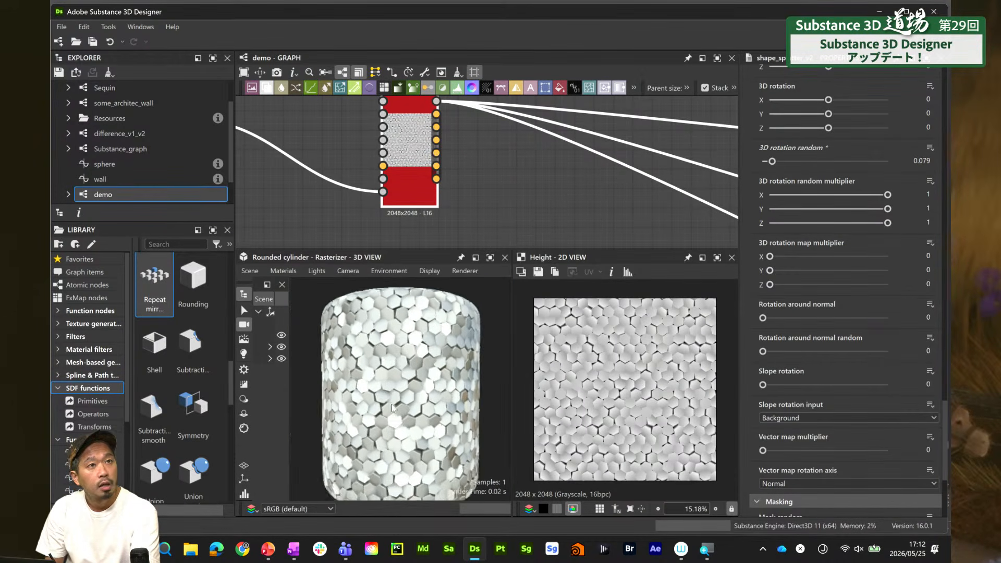
{"action": "scroll", "coordinate": [392, 407], "scroll_direction": "up", "scroll_amount": 6}
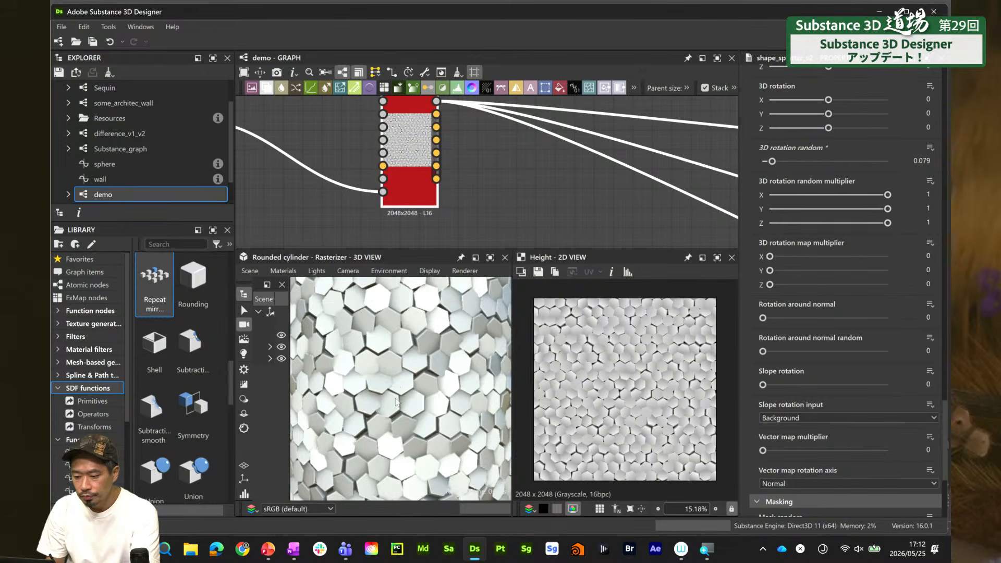
{"action": "scroll", "coordinate": [396, 402], "scroll_direction": "down", "scroll_amount": 5}
Move Polygon 1 down in the graph and add a Shape node above it with its pattern set to Bell
{"action": "middle_click_drag", "start_coordinate": [276, 195], "coordinate": [439, 216]}
{"action": "scroll", "coordinate": [416, 227], "scroll_direction": "down", "scroll_amount": 1}
{"action": "left_click_drag", "start_coordinate": [368, 176], "coordinate": [377, 226]}
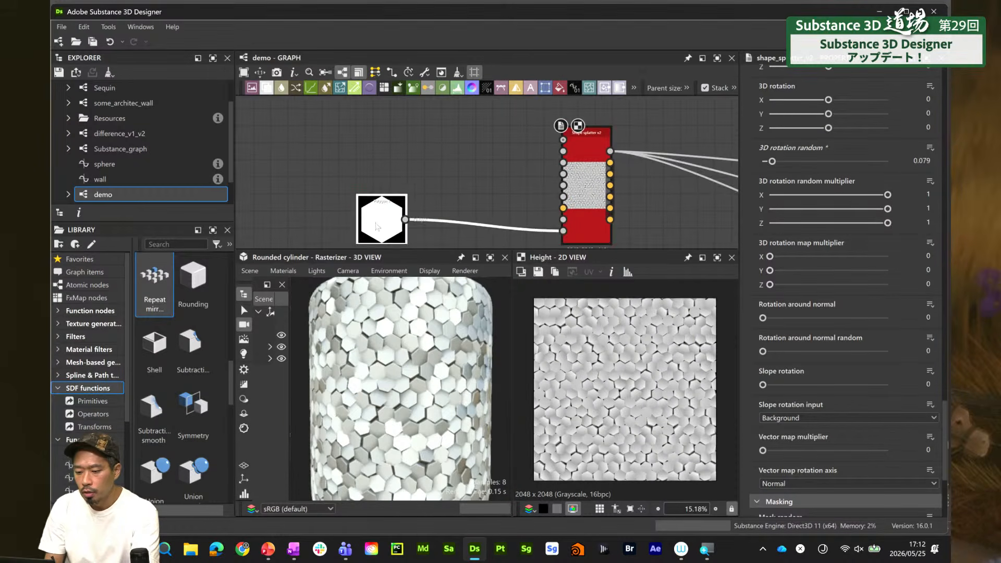
{"action": "left_click", "coordinate": [416, 142]}
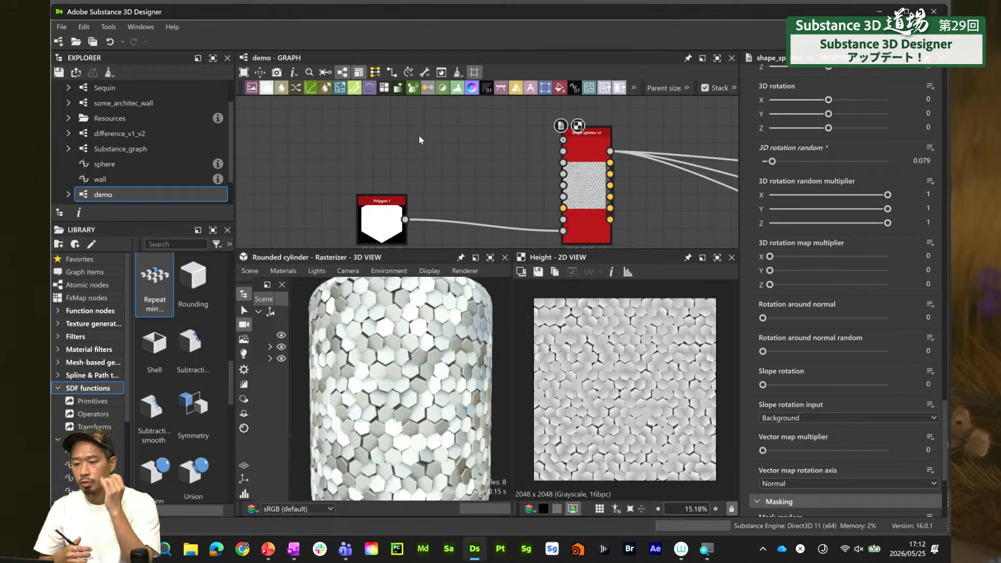
{"action": "key", "text": "space"}
{"action": "type", "text": "s"}
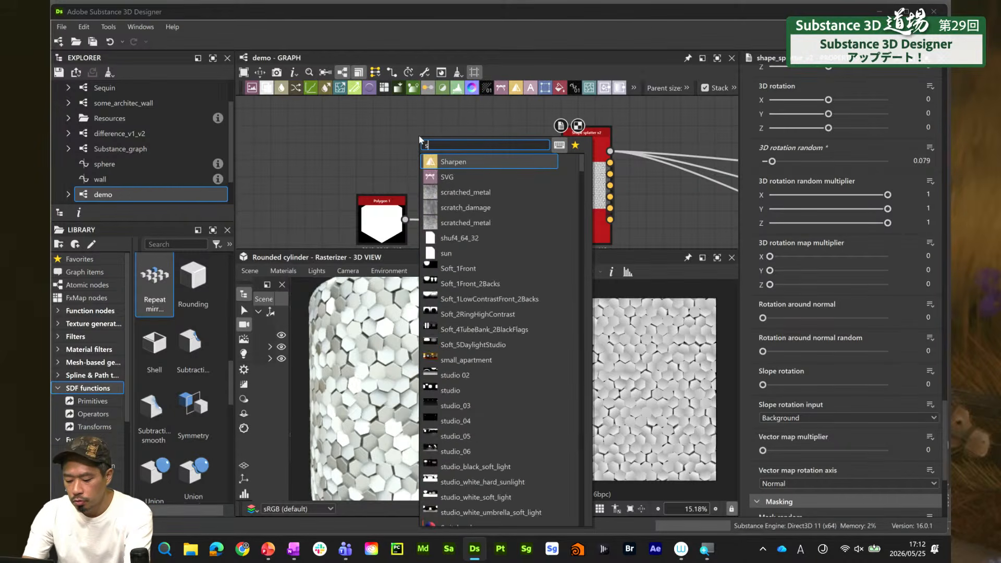
{"action": "type", "text": "hap"}
{"action": "key", "text": "Return"}
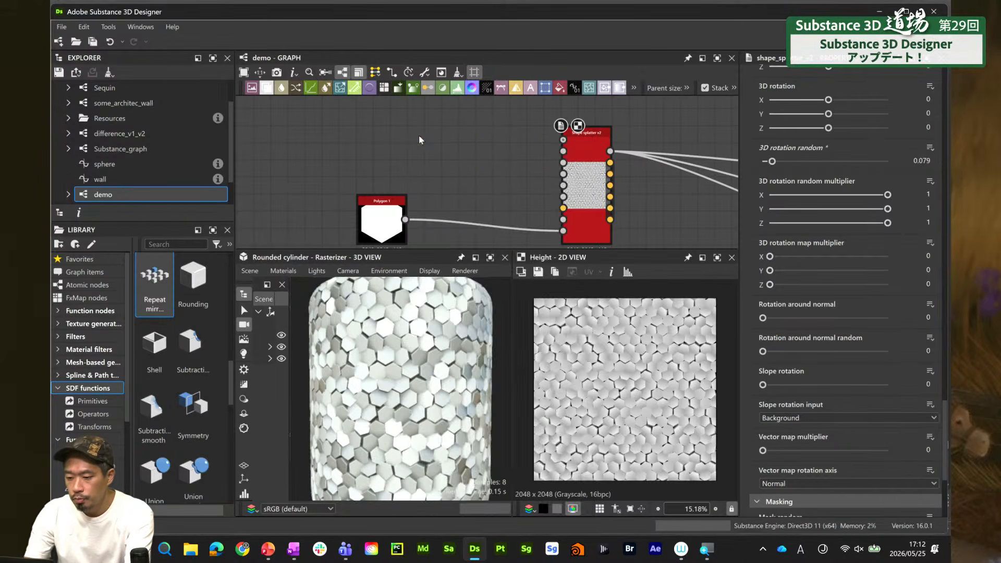
{"action": "left_click", "coordinate": [796, 249]}
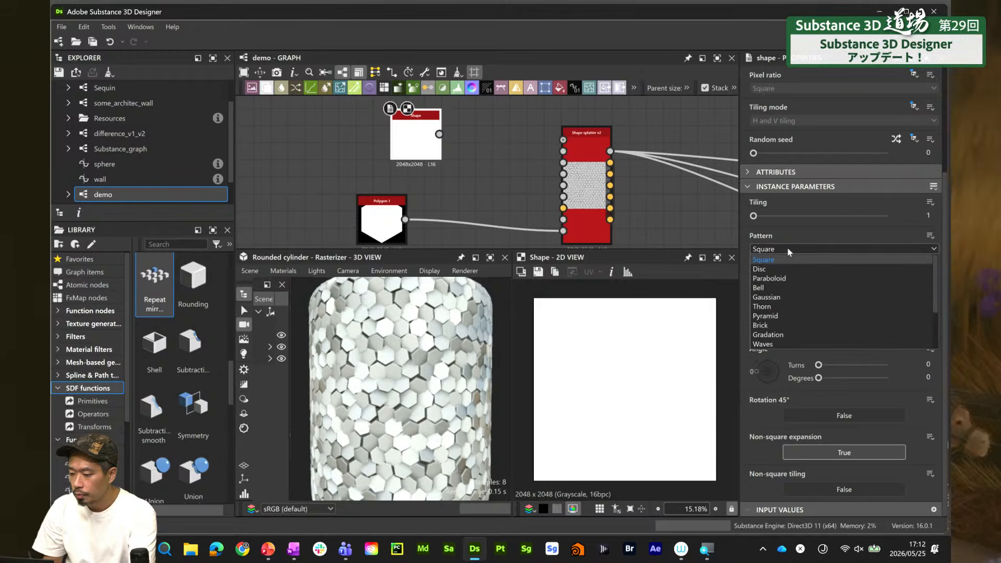
{"action": "left_click", "coordinate": [758, 287]}
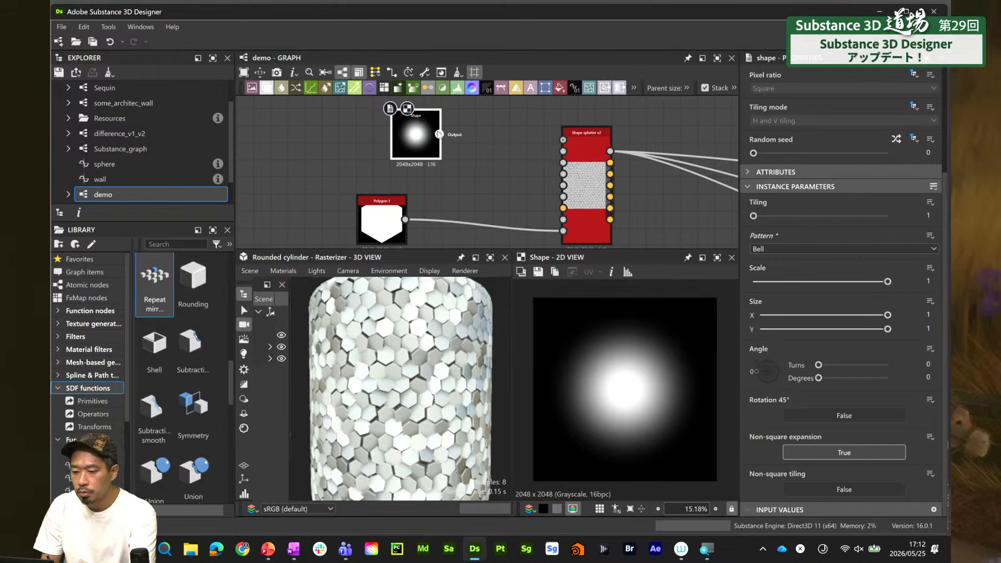
Add a Transformation 2D node after the Shape node and squeeze the bell horizontally into a narrow ellipse
{"action": "left_click_drag", "start_coordinate": [439, 134], "coordinate": [486, 132]}
{"action": "type", "text": "trans"}
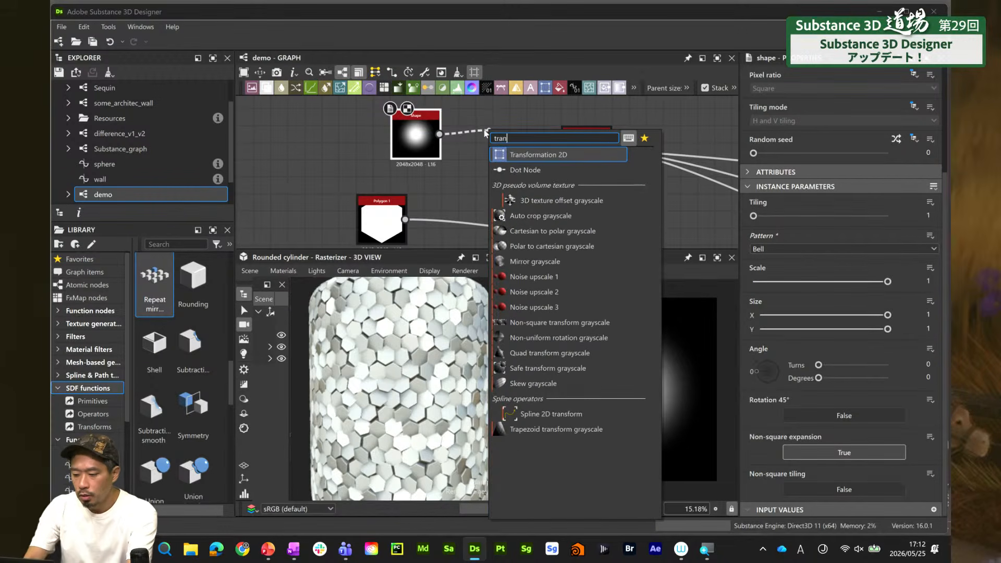
{"action": "left_click", "coordinate": [552, 159]}
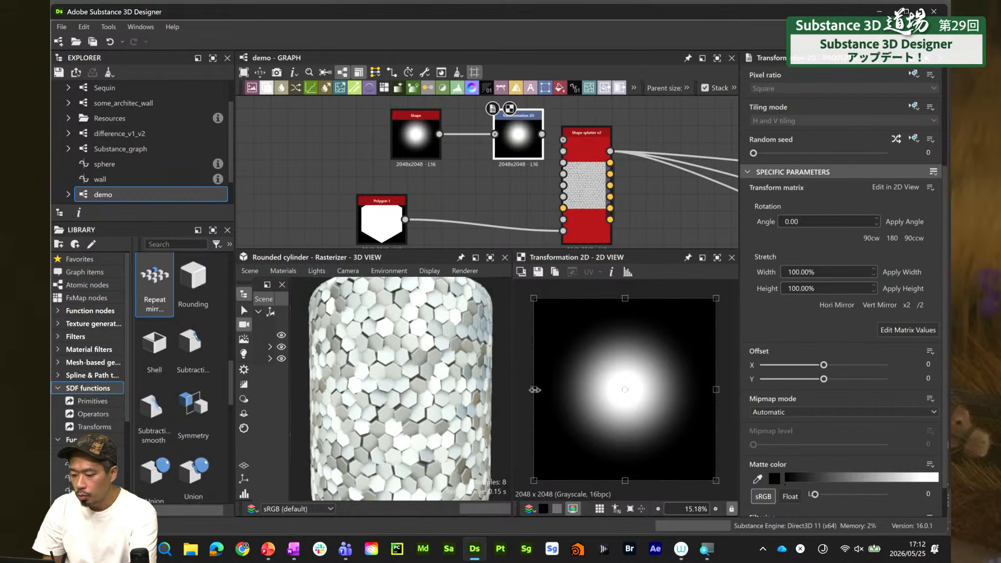
{"action": "left_click_drag", "start_coordinate": [534, 389], "coordinate": [586, 389]}
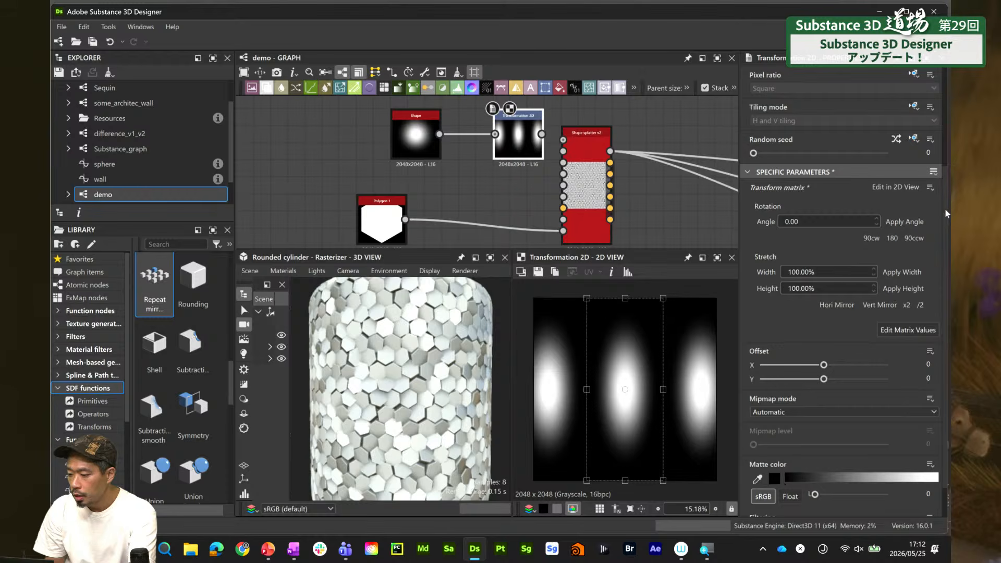
Override the Transformation 2D node's inherited tiling mode with No tiling
{"action": "scroll", "coordinate": [944, 201], "scroll_direction": "up", "scroll_amount": 3}
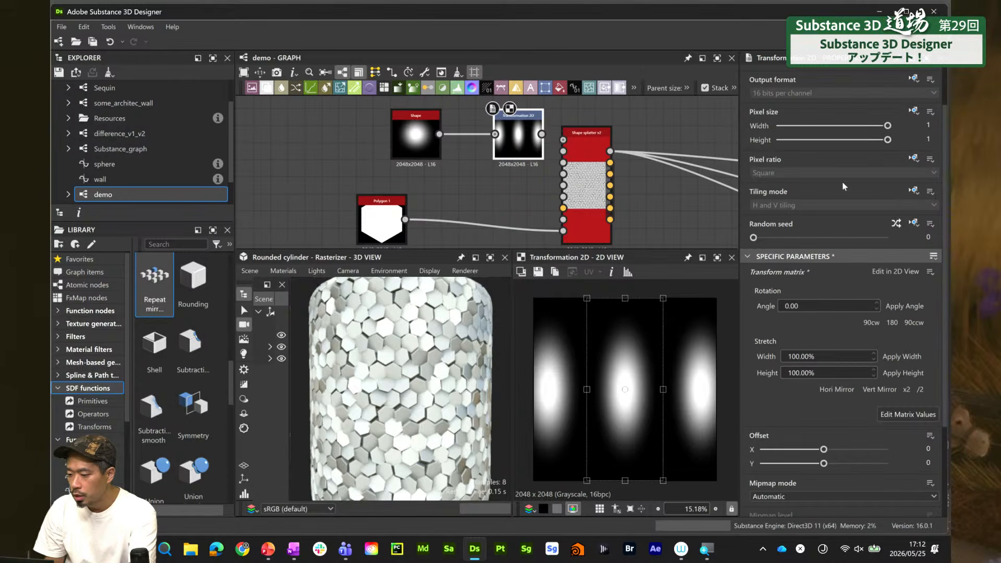
{"action": "left_click", "coordinate": [913, 192]}
{"action": "left_click", "coordinate": [897, 236]}
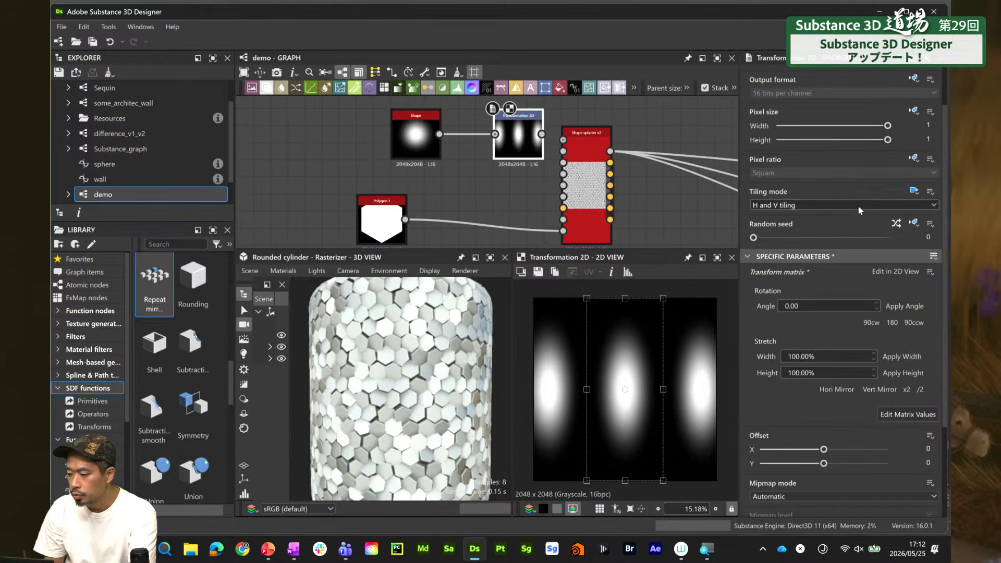
{"action": "left_click", "coordinate": [858, 205]}
{"action": "left_click", "coordinate": [848, 215]}
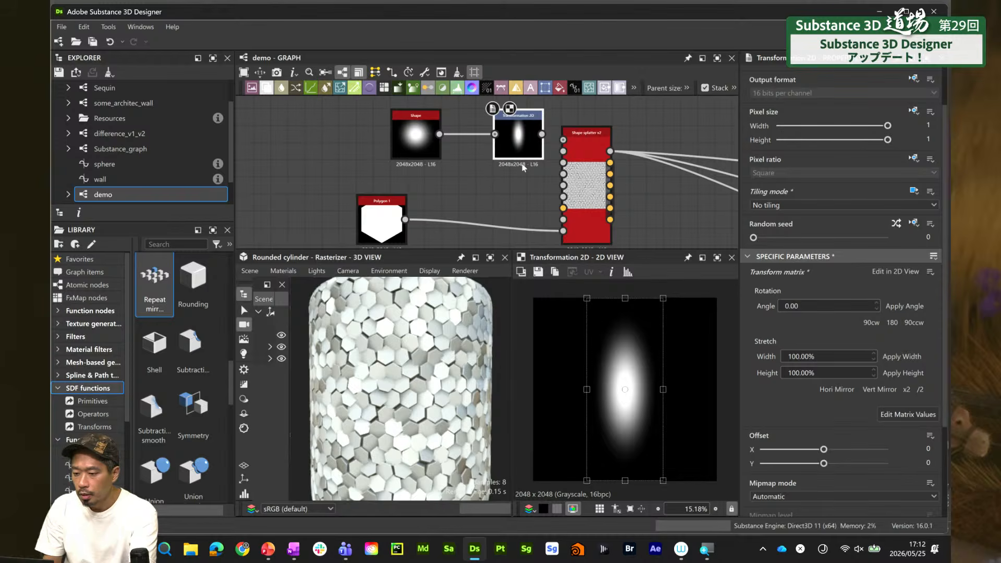
Connect the Transformation 2D output to the Shape rotation input of the Shape splatter v2 node
{"action": "middle_click_drag", "start_coordinate": [459, 185], "coordinate": [470, 184]}
{"action": "left_click_drag", "start_coordinate": [427, 185], "coordinate": [508, 145]}
{"action": "middle_click_drag", "start_coordinate": [515, 149], "coordinate": [483, 137]}
{"action": "scroll", "coordinate": [552, 182], "scroll_direction": "up", "scroll_amount": 4}
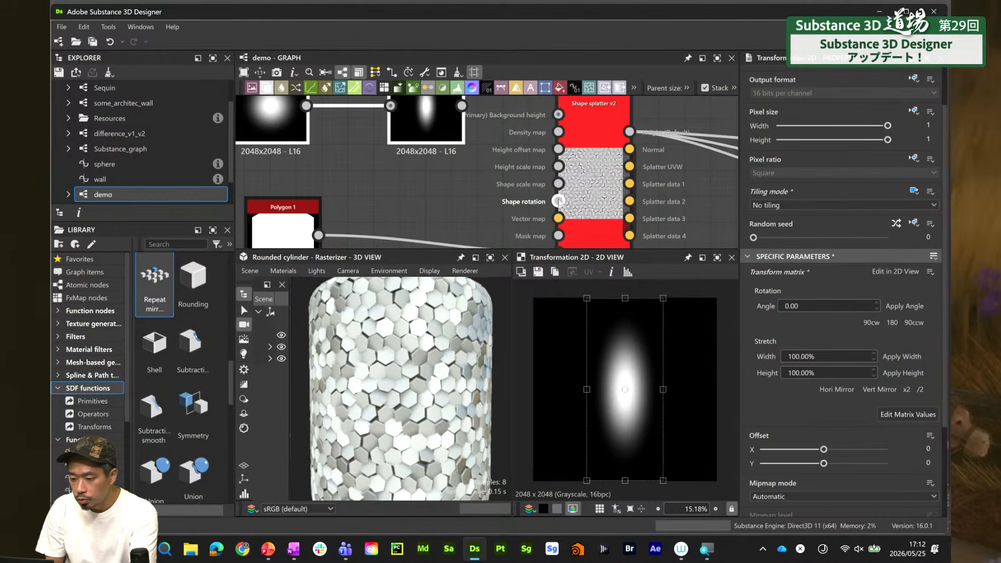
{"action": "left_click_drag", "start_coordinate": [558, 202], "coordinate": [462, 105]}
Open the Shape splatter v2 node's parameters and set its 3D rotation random to 0
{"action": "left_click", "coordinate": [575, 177]}
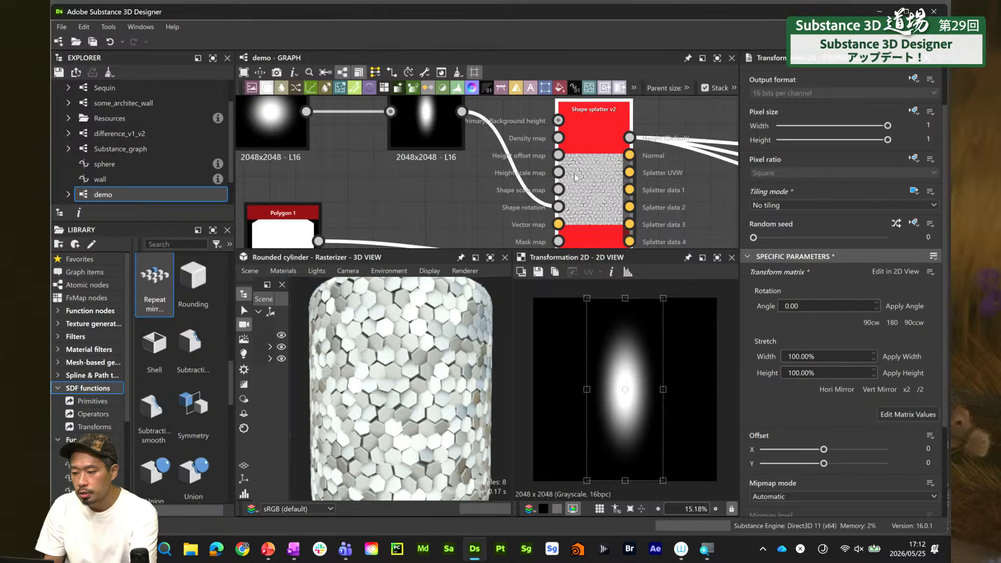
{"action": "double_click", "coordinate": [577, 179]}
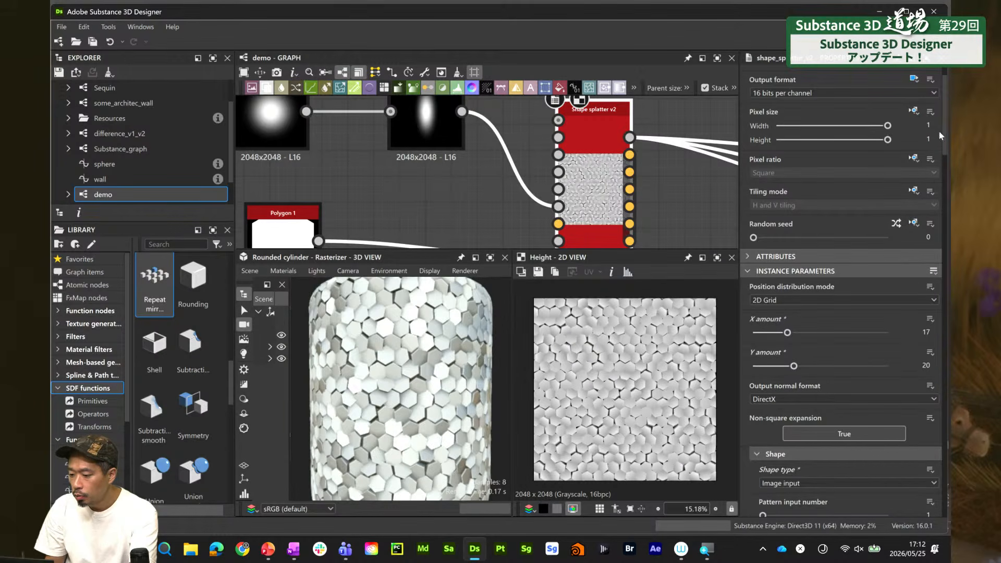
{"action": "left_click_drag", "start_coordinate": [939, 111], "coordinate": [933, 346]}
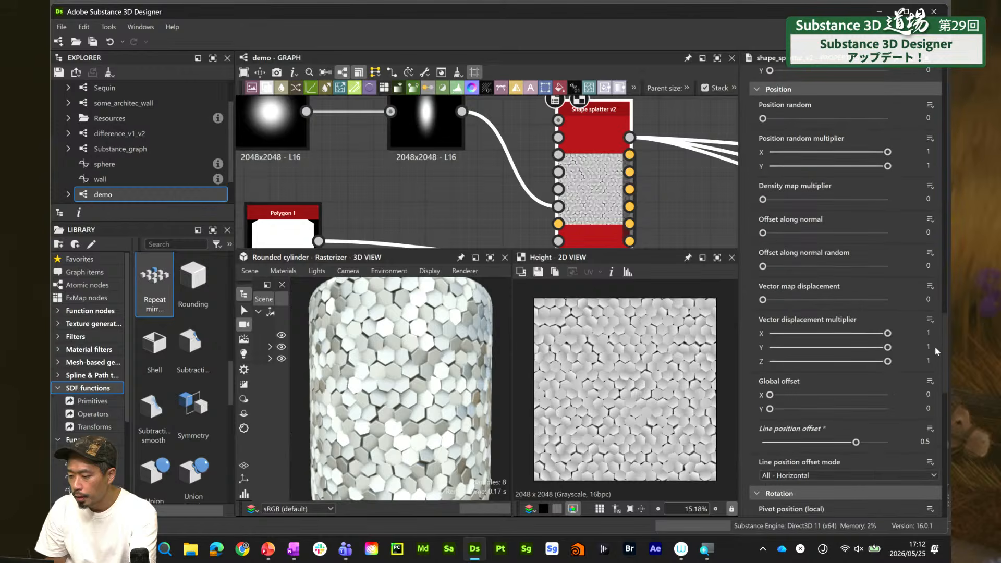
{"action": "scroll", "coordinate": [934, 346], "scroll_direction": "down", "scroll_amount": 6}
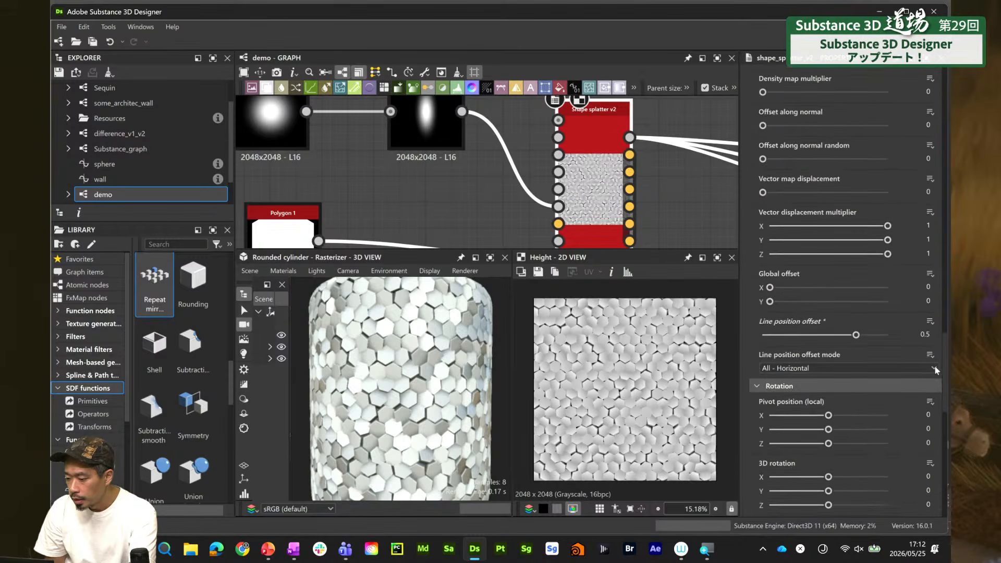
{"action": "scroll", "coordinate": [930, 385], "scroll_direction": "down", "scroll_amount": 5}
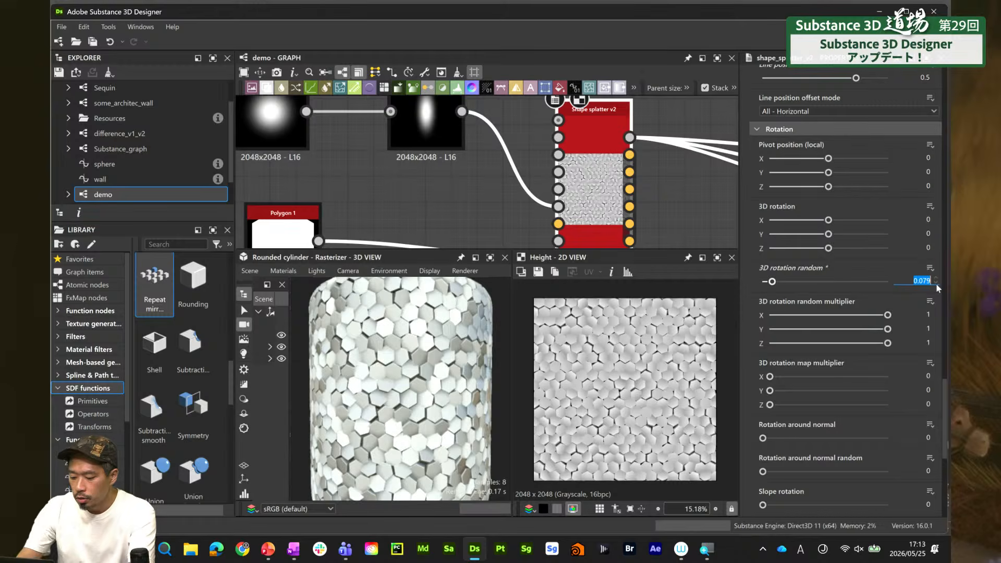
{"action": "key", "text": "Return"}
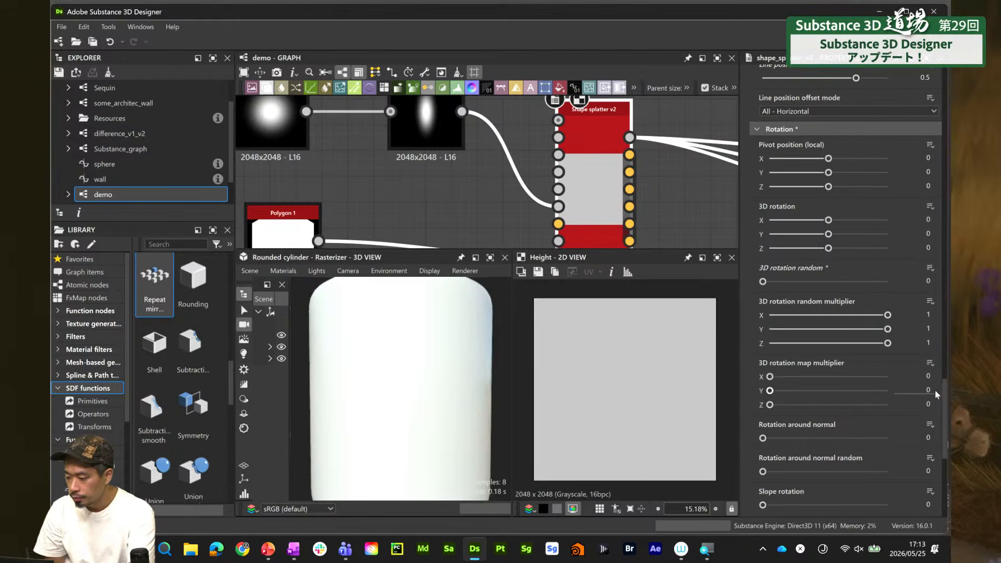
Raise the Y component of the Shape splatter v2 node's 3D rotation map multiplier to 0.37
{"action": "left_click_drag", "start_coordinate": [944, 391], "coordinate": [942, 417]}
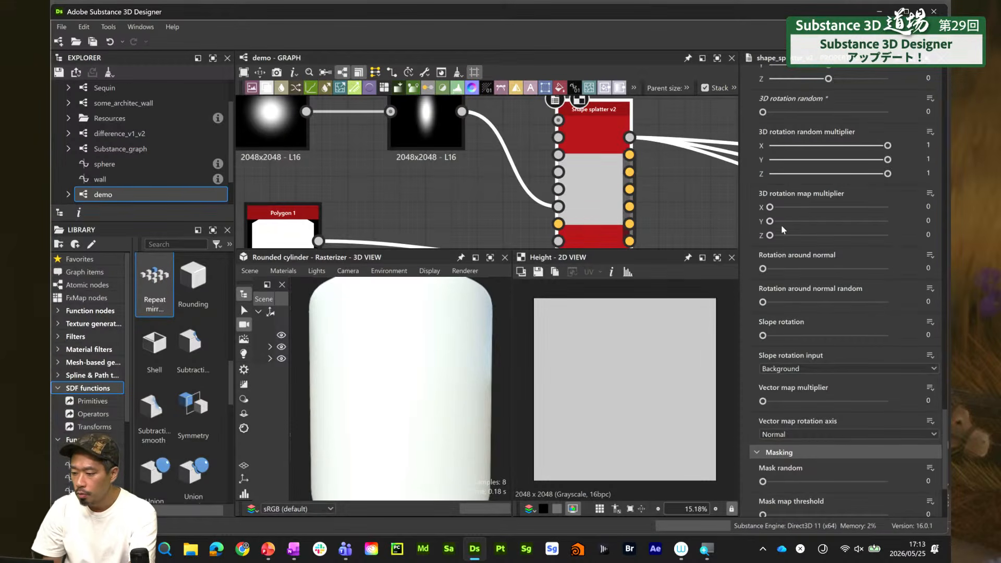
{"action": "left_click_drag", "start_coordinate": [779, 221], "coordinate": [802, 226]}
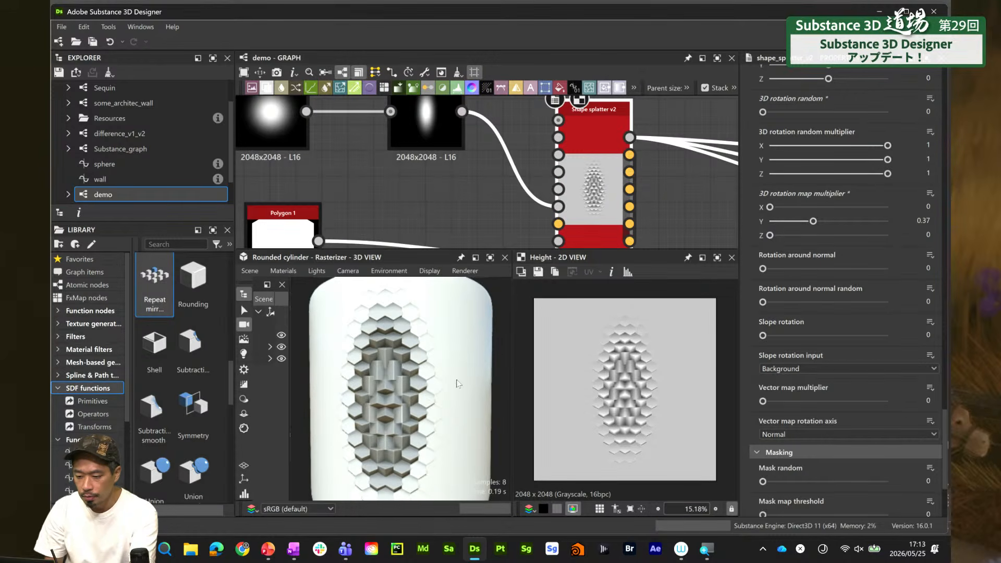
{"action": "scroll", "coordinate": [431, 405], "scroll_direction": "up", "scroll_amount": 2}
{"action": "scroll", "coordinate": [637, 355], "scroll_direction": "up", "scroll_amount": 5}
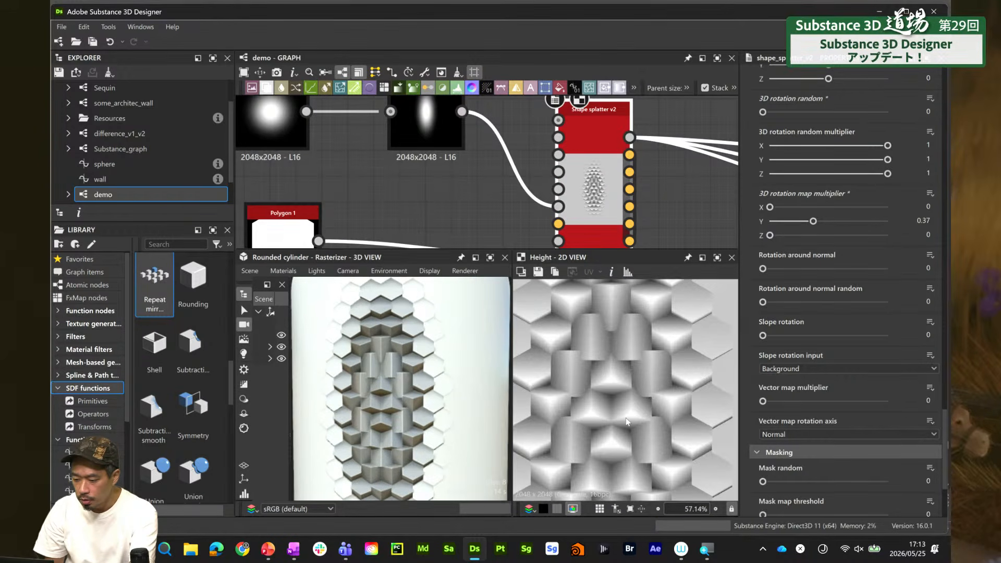
{"action": "scroll", "coordinate": [623, 417], "scroll_direction": "up", "scroll_amount": 2}
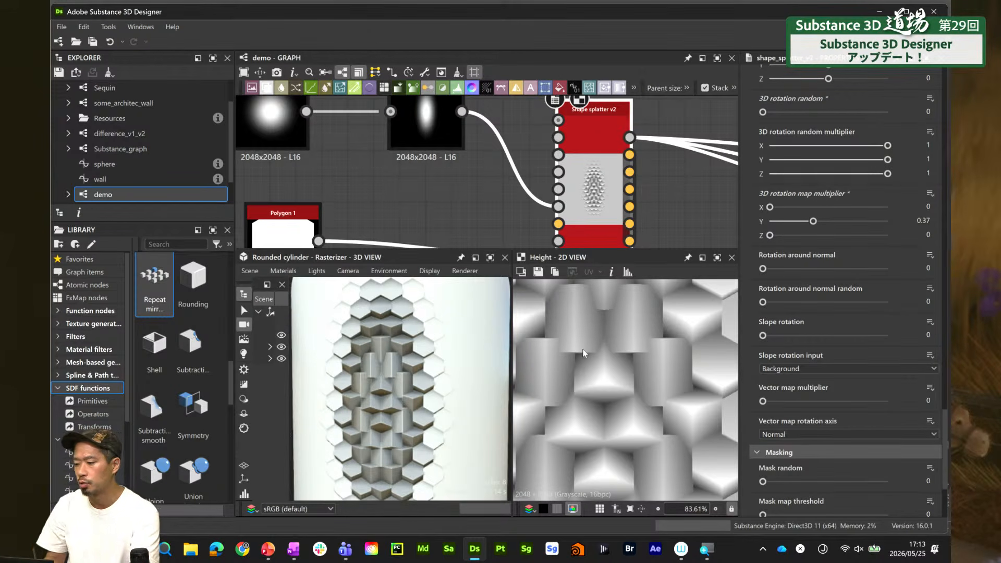
Thin the hexagonal panels by reducing the Shape extrude height of Shape splatter v2 to 0.05
{"action": "left_click_drag", "start_coordinate": [943, 420], "coordinate": [945, 108]}
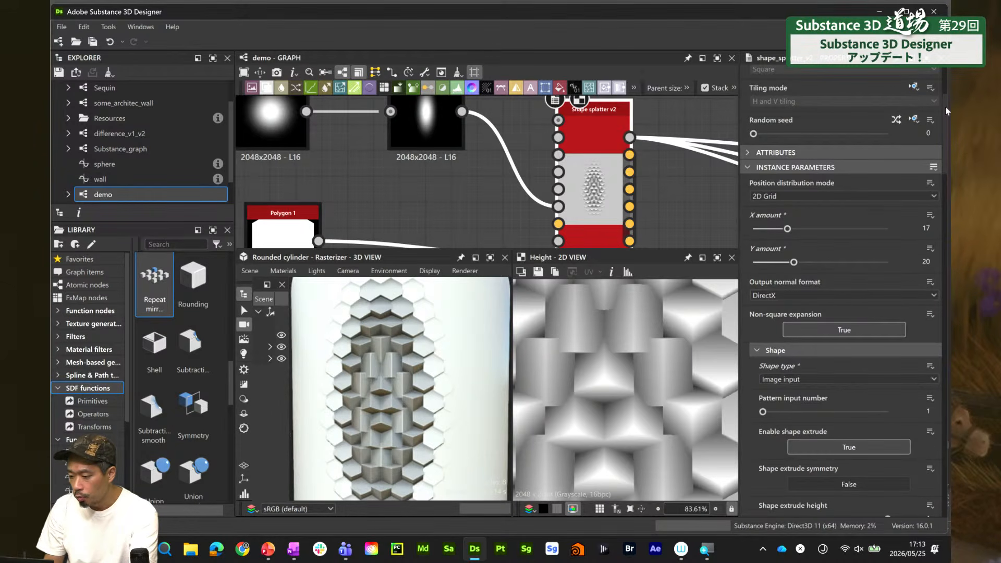
{"action": "left_click_drag", "start_coordinate": [945, 107], "coordinate": [942, 158]}
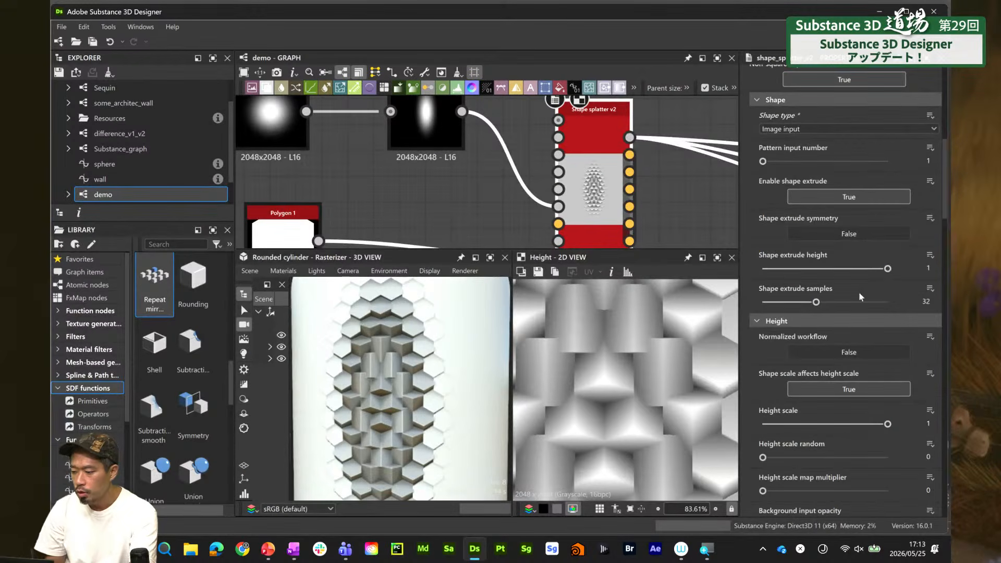
{"action": "left_click_drag", "start_coordinate": [887, 269], "coordinate": [773, 276]}
{"action": "scroll", "coordinate": [618, 365], "scroll_direction": "down", "scroll_amount": 8}
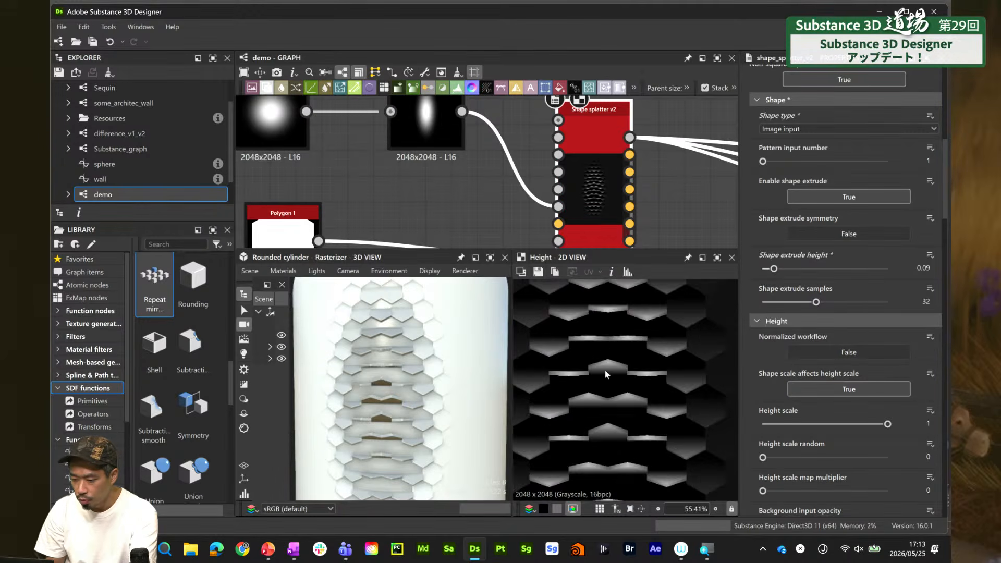
{"action": "scroll", "coordinate": [619, 349], "scroll_direction": "up", "scroll_amount": 2}
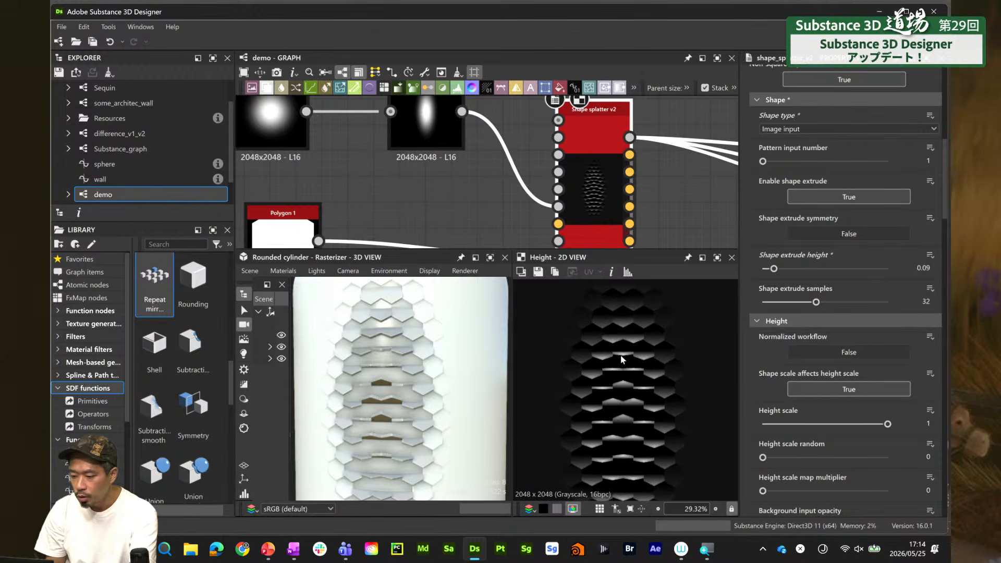
{"action": "scroll", "coordinate": [614, 414], "scroll_direction": "up", "scroll_amount": 6}
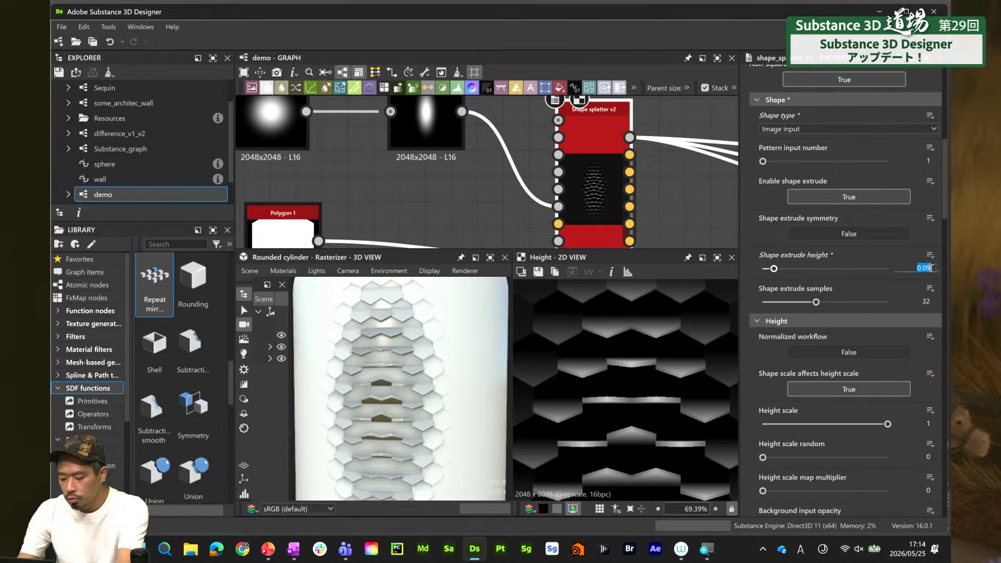
{"action": "type", "text": "0.05"}
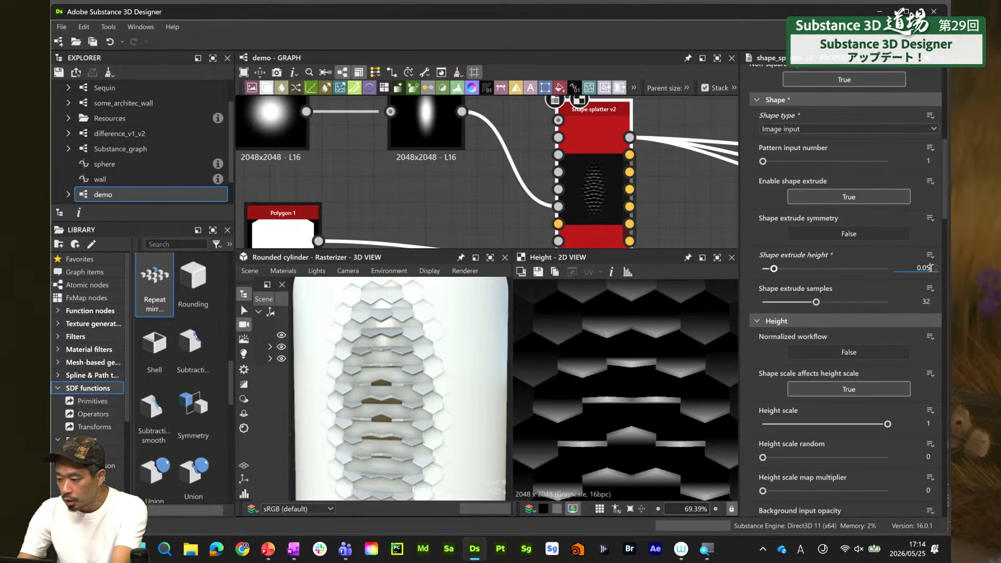
{"action": "key", "text": "Return"}
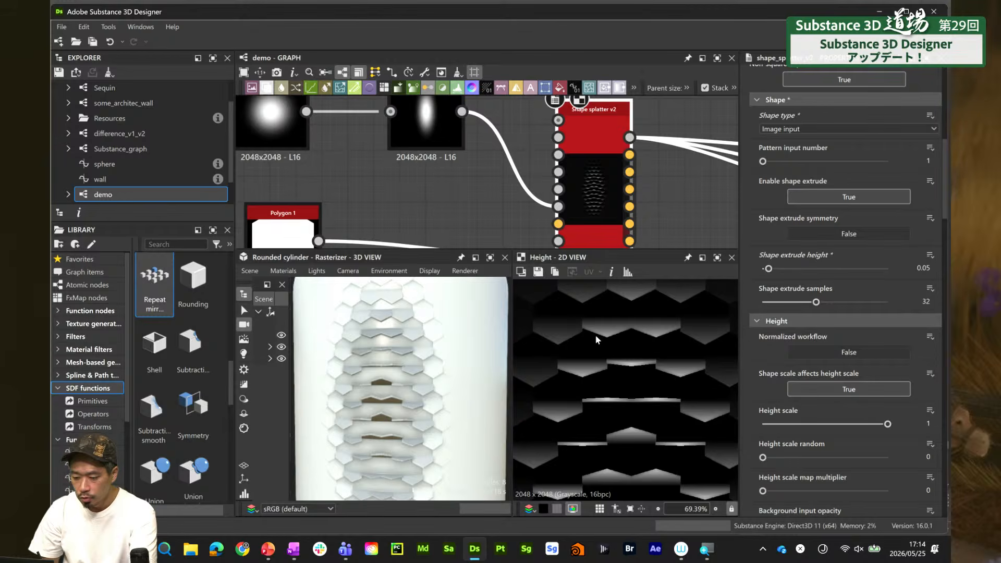
{"action": "scroll", "coordinate": [599, 359], "scroll_direction": "down", "scroll_amount": 5}
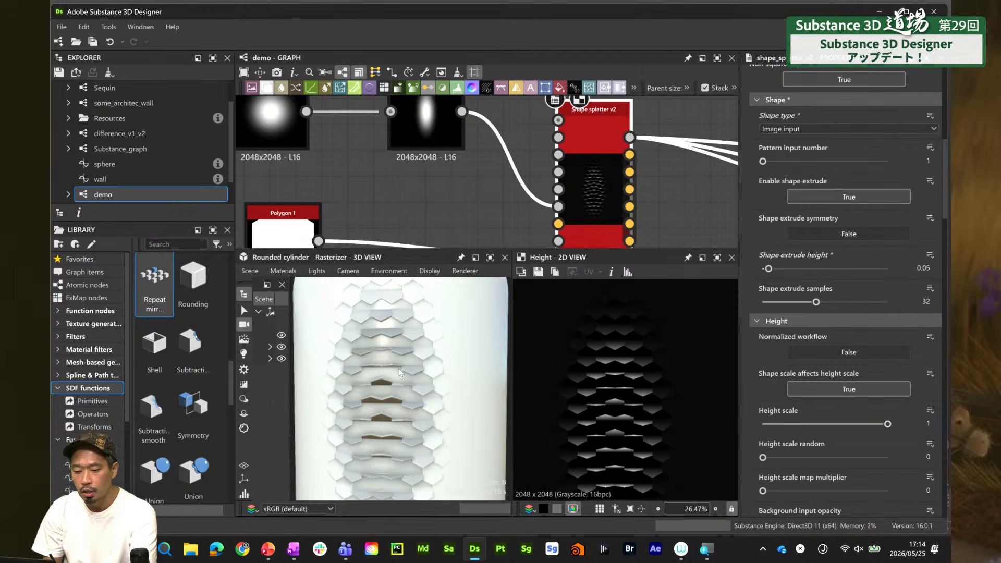
{"action": "scroll", "coordinate": [399, 372], "scroll_direction": "down", "scroll_amount": 3}
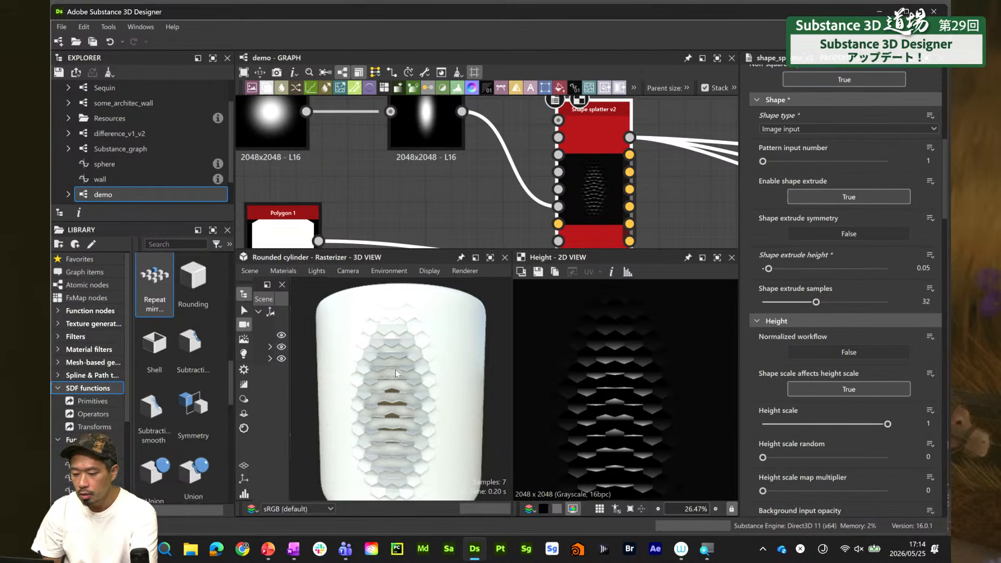
{"action": "scroll", "coordinate": [946, 173], "scroll_direction": "down", "scroll_amount": 2}
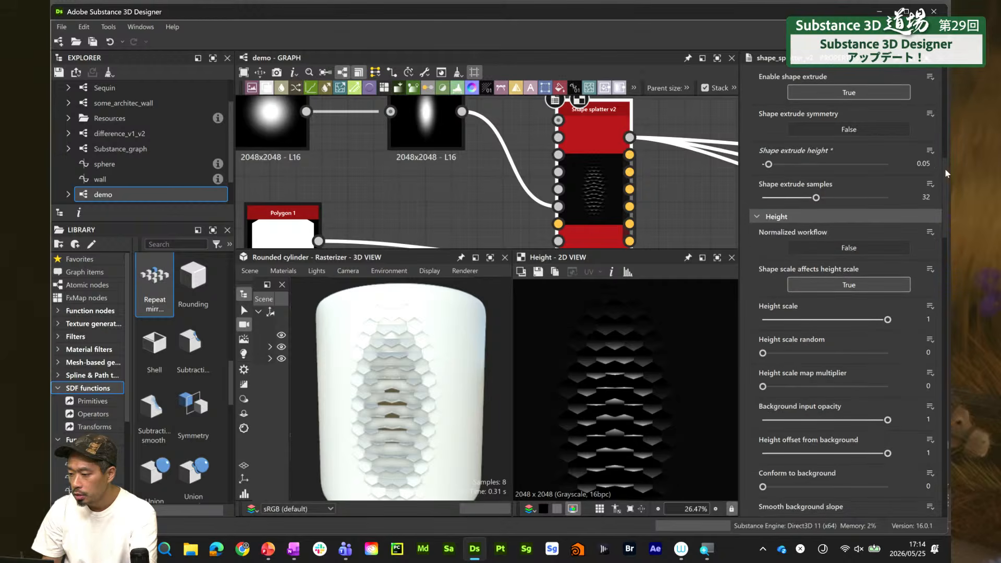
Raise the Height offset of Shape splatter v2 to 1
{"action": "left_click_drag", "start_coordinate": [946, 173], "coordinate": [944, 225]}
{"action": "left_click_drag", "start_coordinate": [786, 264], "coordinate": [900, 261]}
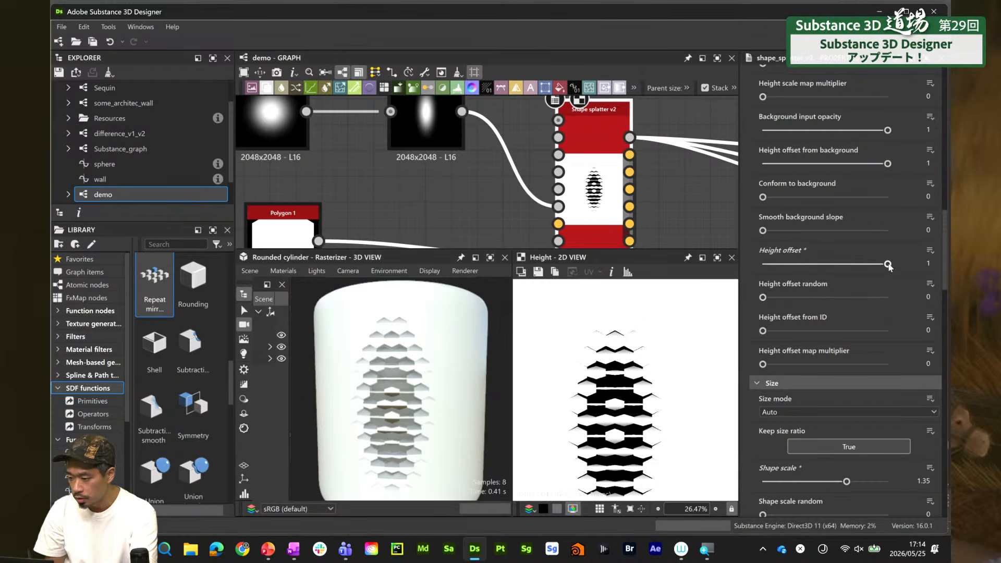
Examine the offset, rotated panels up close in the height map and on the 3D cylinder
{"action": "scroll", "coordinate": [621, 340], "scroll_direction": "up", "scroll_amount": 3}
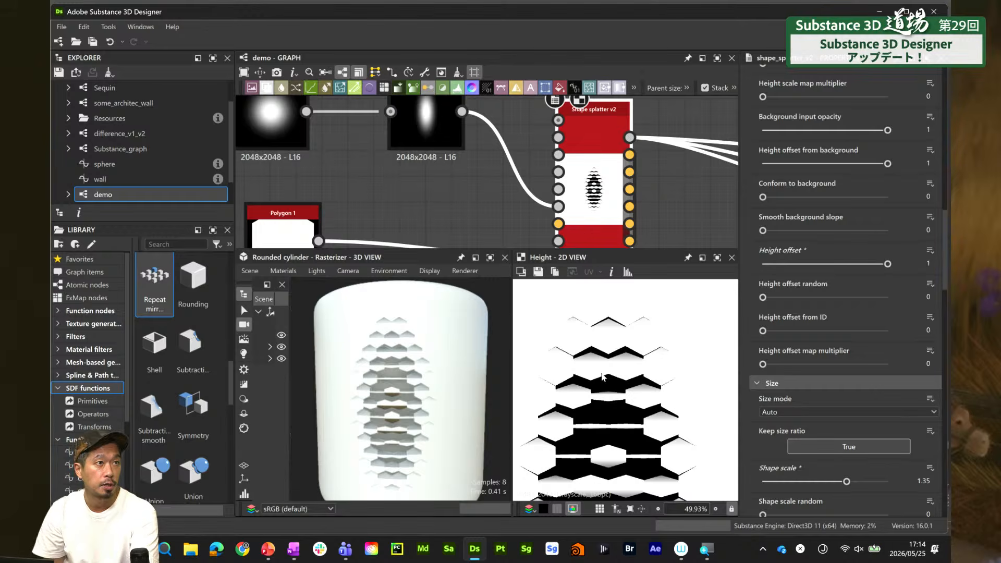
{"action": "scroll", "coordinate": [615, 341], "scroll_direction": "up", "scroll_amount": 3}
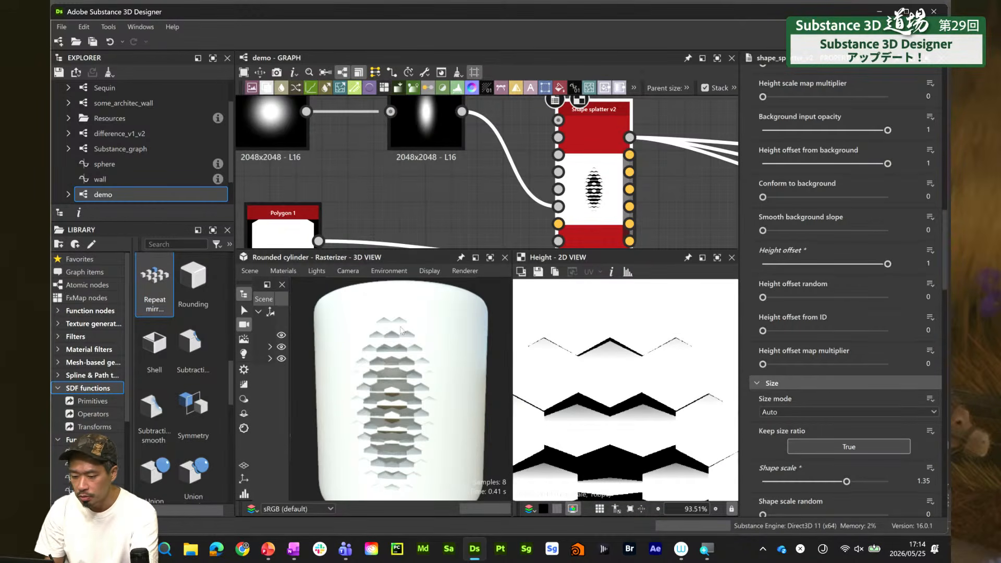
{"action": "scroll", "coordinate": [400, 330], "scroll_direction": "up", "scroll_amount": 4}
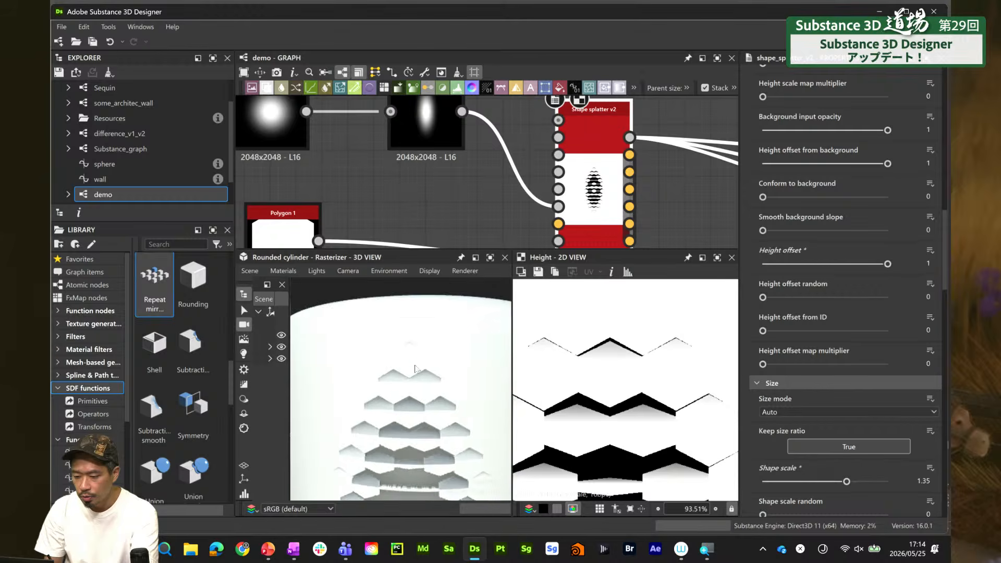
{"action": "scroll", "coordinate": [404, 369], "scroll_direction": "down", "scroll_amount": 2}
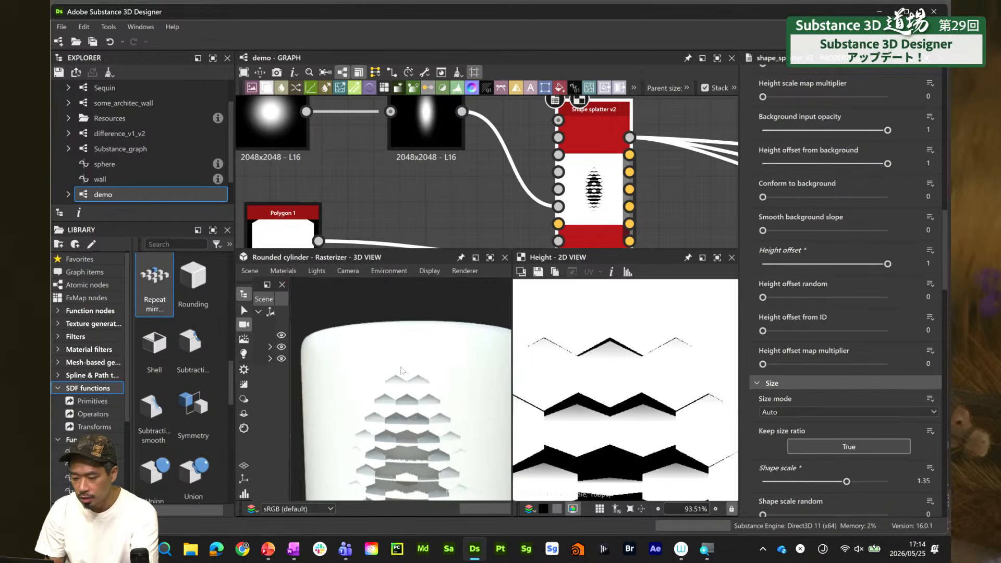
{"action": "scroll", "coordinate": [404, 371], "scroll_direction": "down", "scroll_amount": 3}
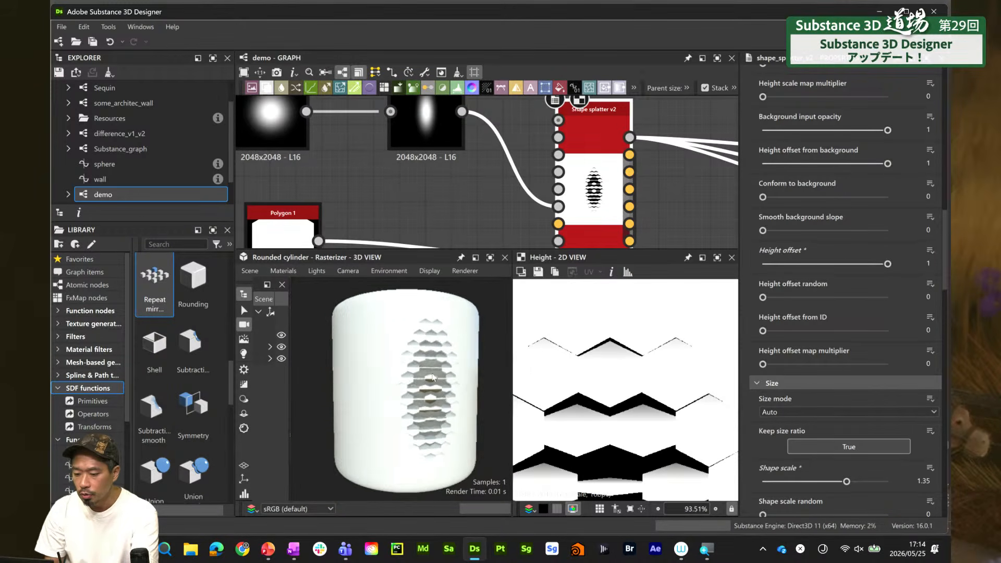
{"action": "scroll", "coordinate": [606, 376], "scroll_direction": "down", "scroll_amount": 4}
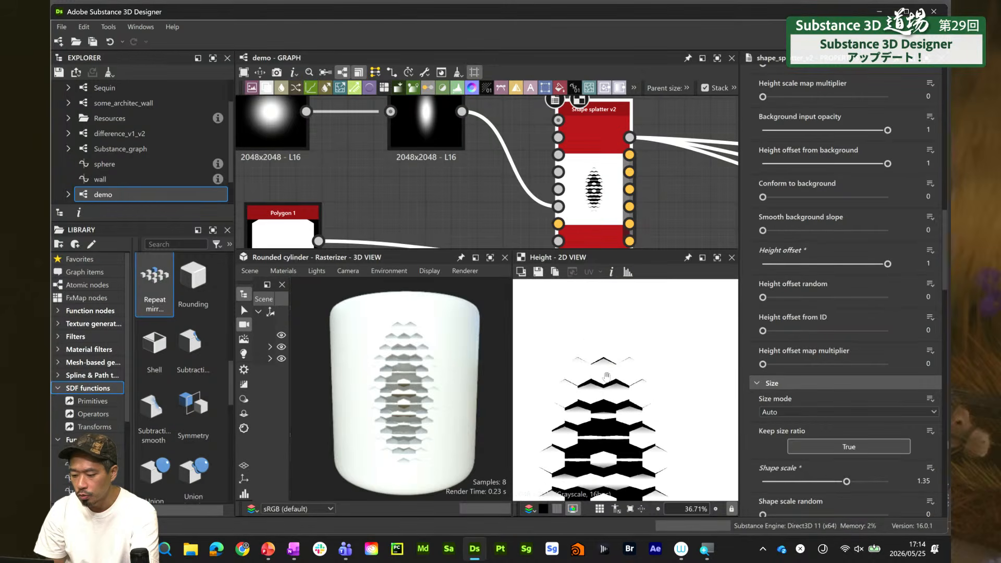
{"action": "middle_click_drag", "start_coordinate": [606, 377], "coordinate": [613, 369]}
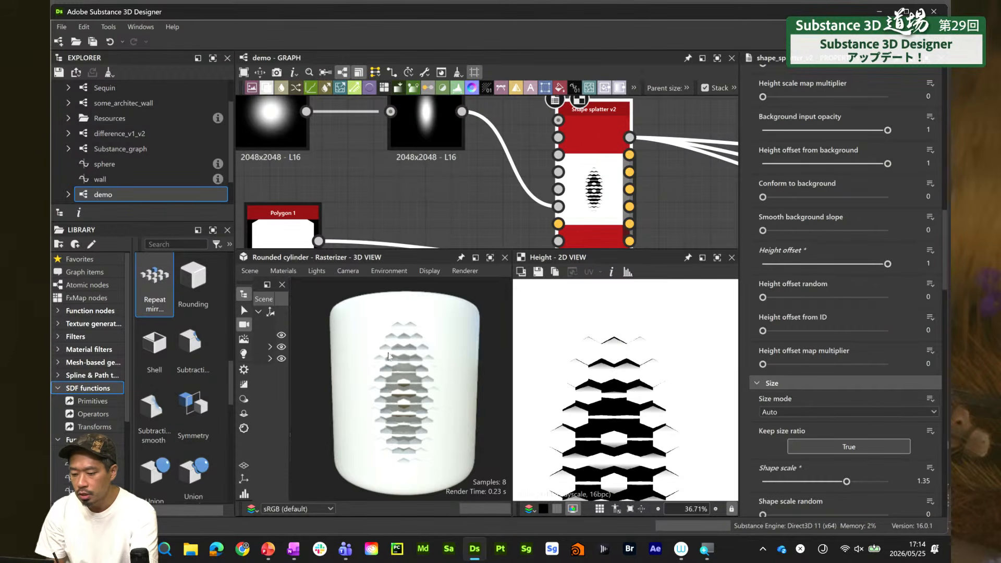
{"action": "scroll", "coordinate": [388, 357], "scroll_direction": "up", "scroll_amount": 5}
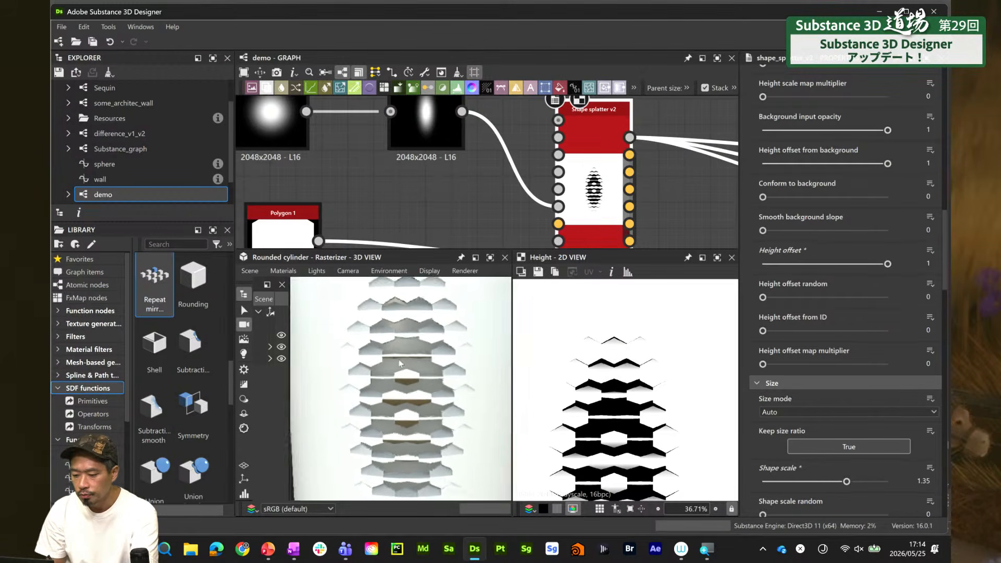
{"action": "scroll", "coordinate": [399, 363], "scroll_direction": "down", "scroll_amount": 3}
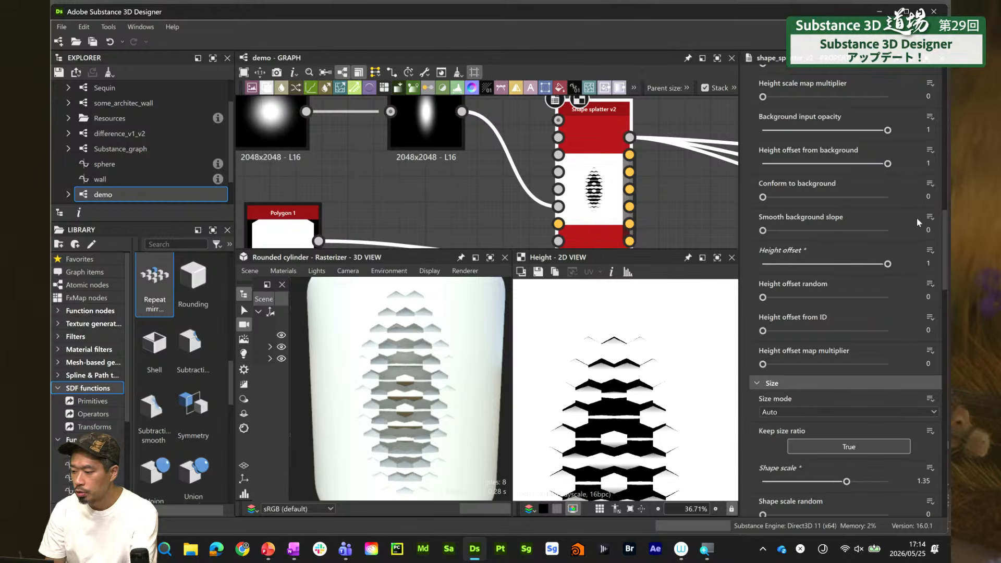
Change the Shape splatter v2 node's output format to HDR high precision (32F)
{"action": "left_click_drag", "start_coordinate": [944, 220], "coordinate": [944, 70]}
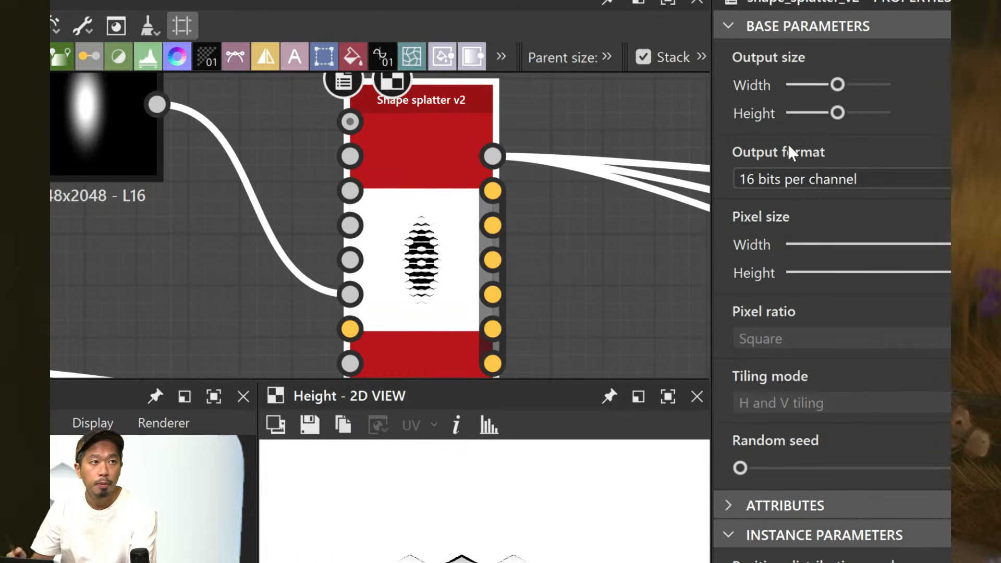
{"action": "mouse_move", "coordinate": [787, 147]}
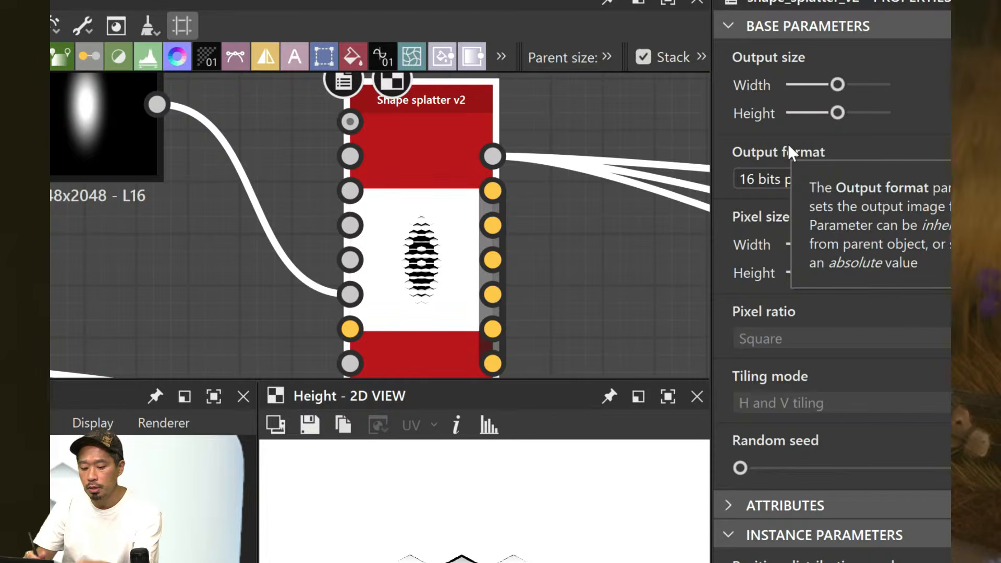
{"action": "left_click", "coordinate": [793, 181]}
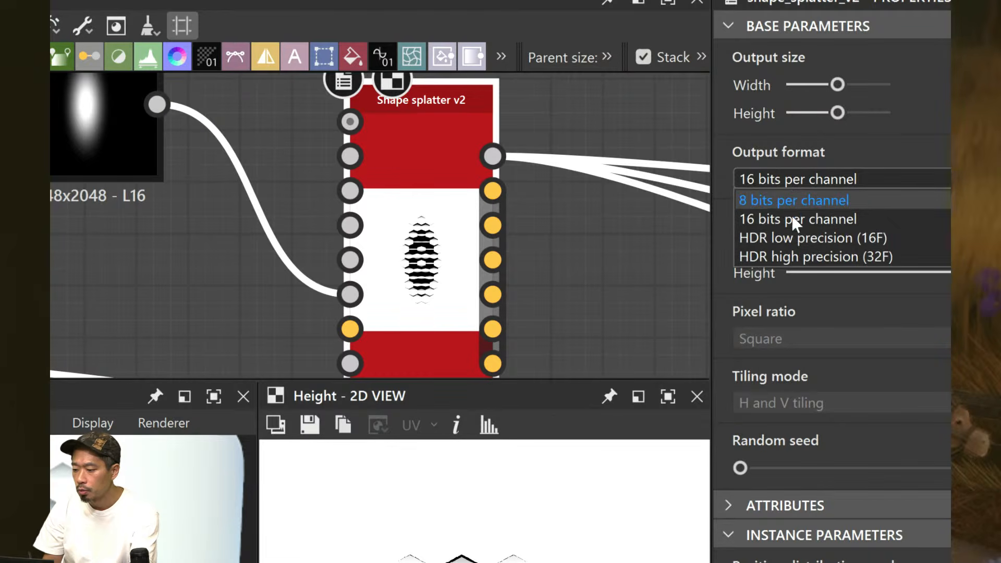
{"action": "left_click", "coordinate": [794, 257]}
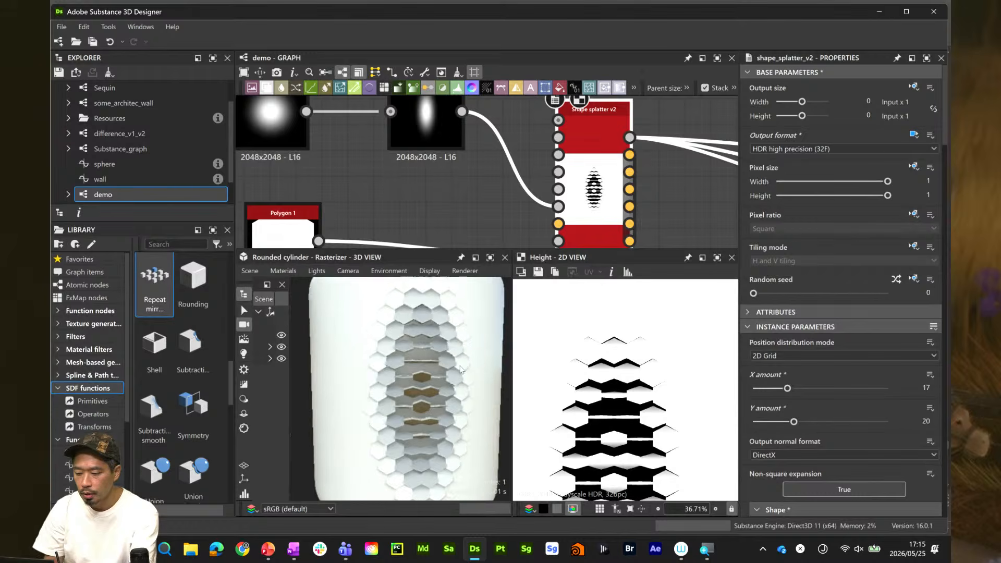
{"action": "scroll", "coordinate": [449, 397], "scroll_direction": "up", "scroll_amount": 3}
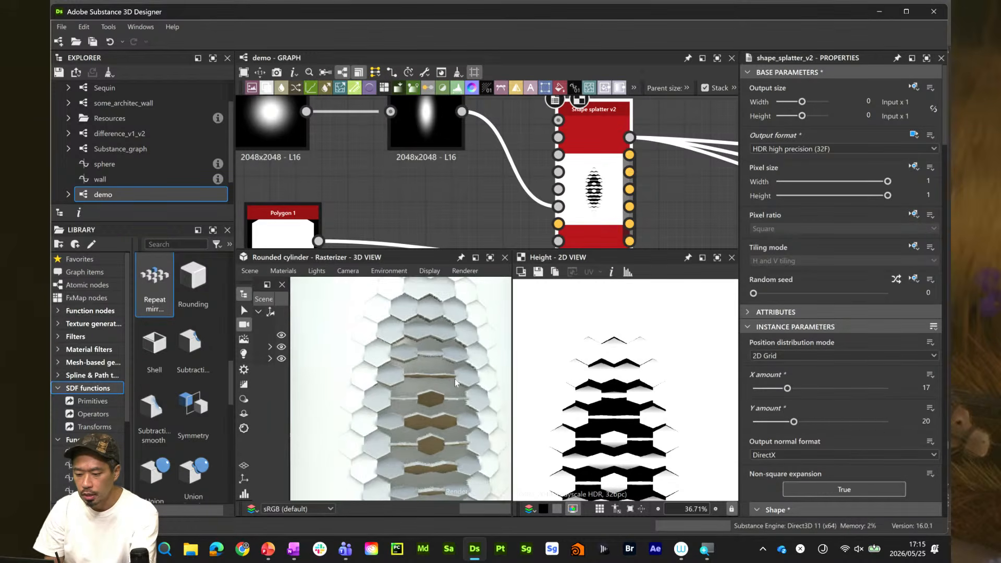
Examine the HDR hexagonal panels in the height map and on the 3D cylinder, along with the Shape splatter v2 parameters
{"action": "scroll", "coordinate": [455, 381], "scroll_direction": "down", "scroll_amount": 3}
{"action": "scroll", "coordinate": [589, 368], "scroll_direction": "down", "scroll_amount": 2}
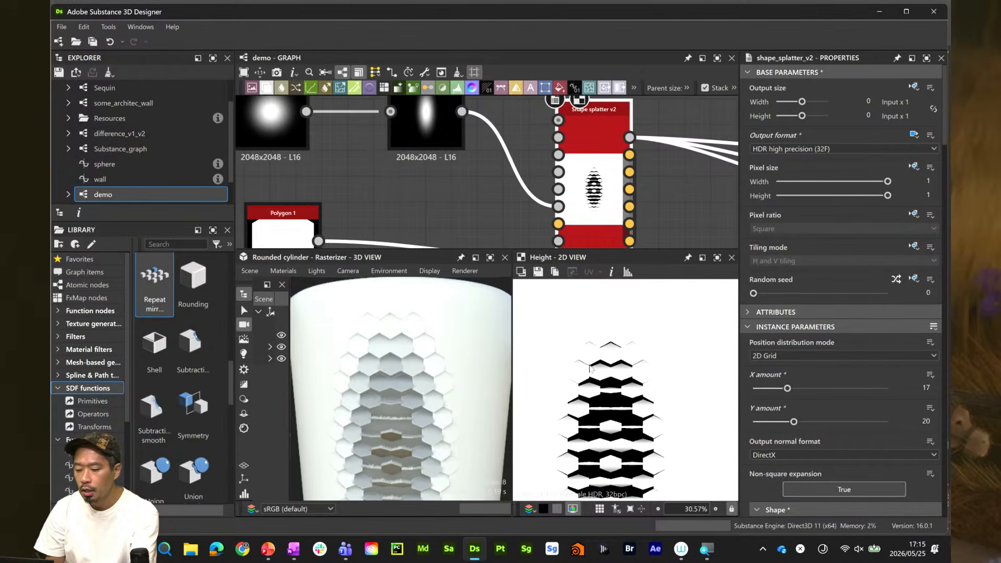
{"action": "scroll", "coordinate": [591, 344], "scroll_direction": "down", "scroll_amount": 1}
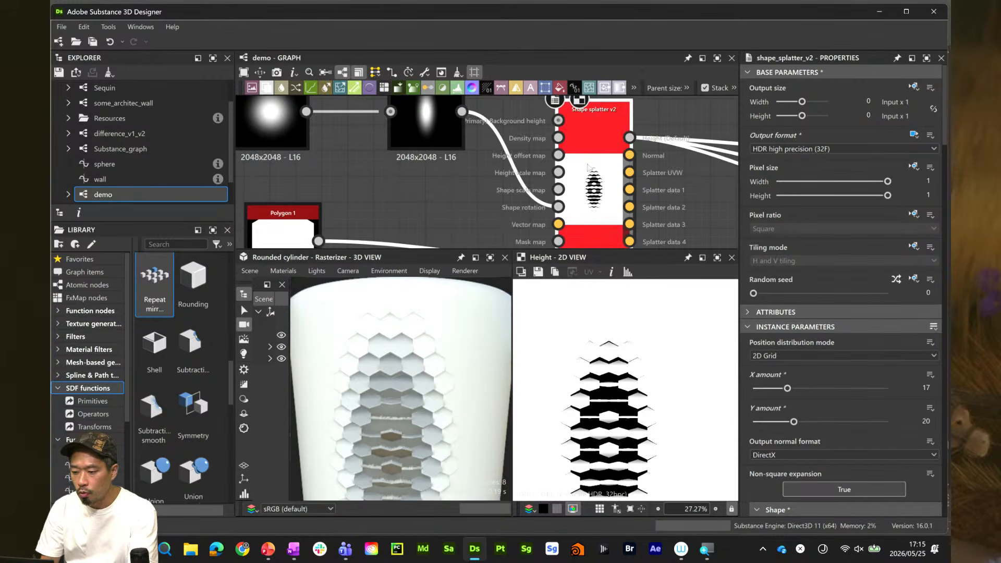
{"action": "scroll", "coordinate": [575, 174], "scroll_direction": "down", "scroll_amount": 5}
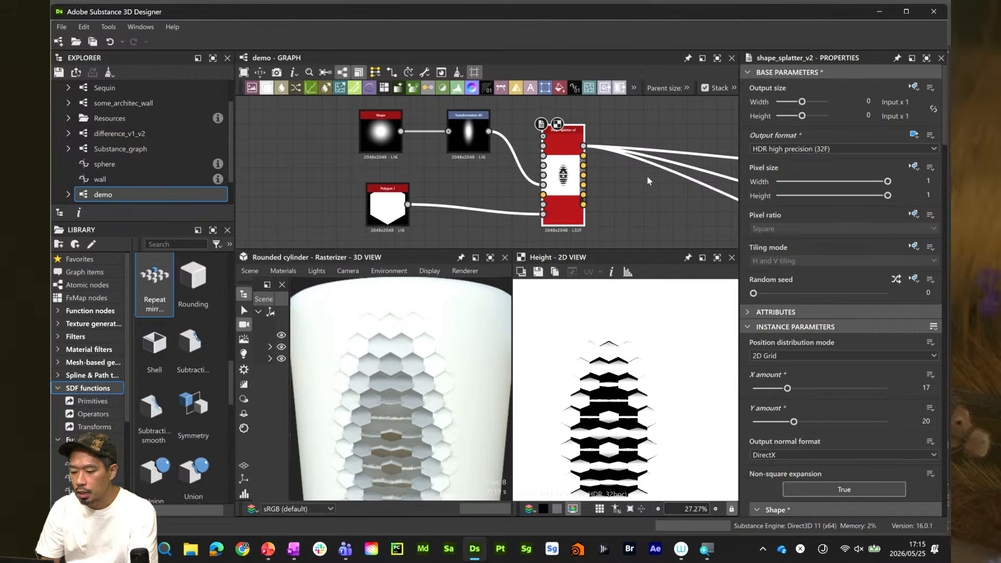
{"action": "scroll", "coordinate": [616, 403], "scroll_direction": "down", "scroll_amount": 2}
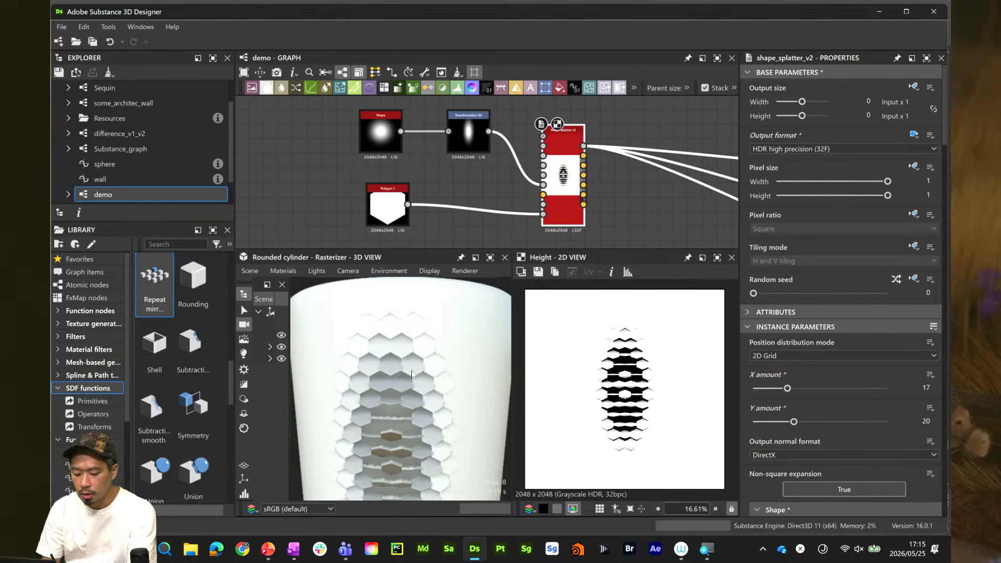
{"action": "scroll", "coordinate": [417, 375], "scroll_direction": "down", "scroll_amount": 3}
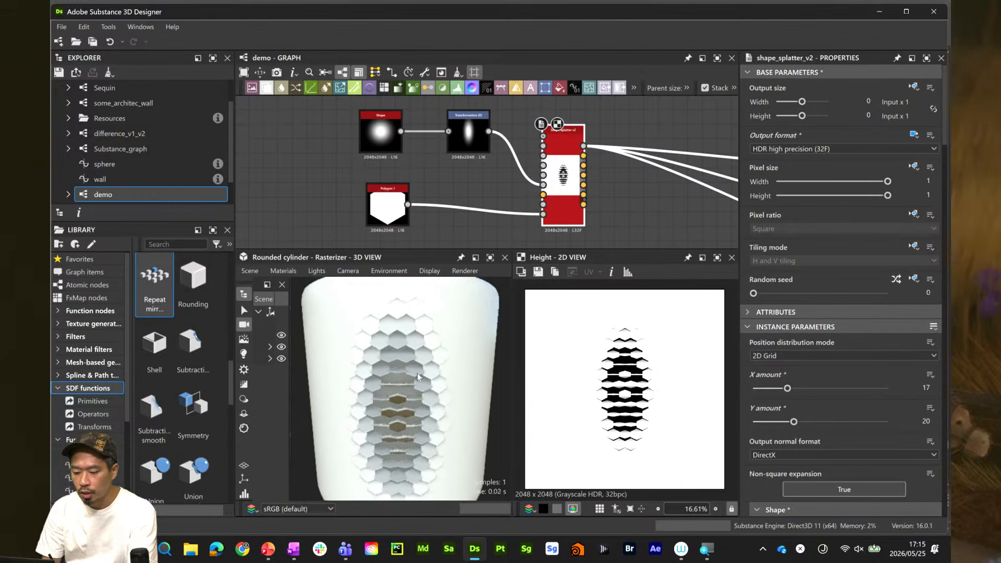
{"action": "scroll", "coordinate": [418, 370], "scroll_direction": "down", "scroll_amount": 2}
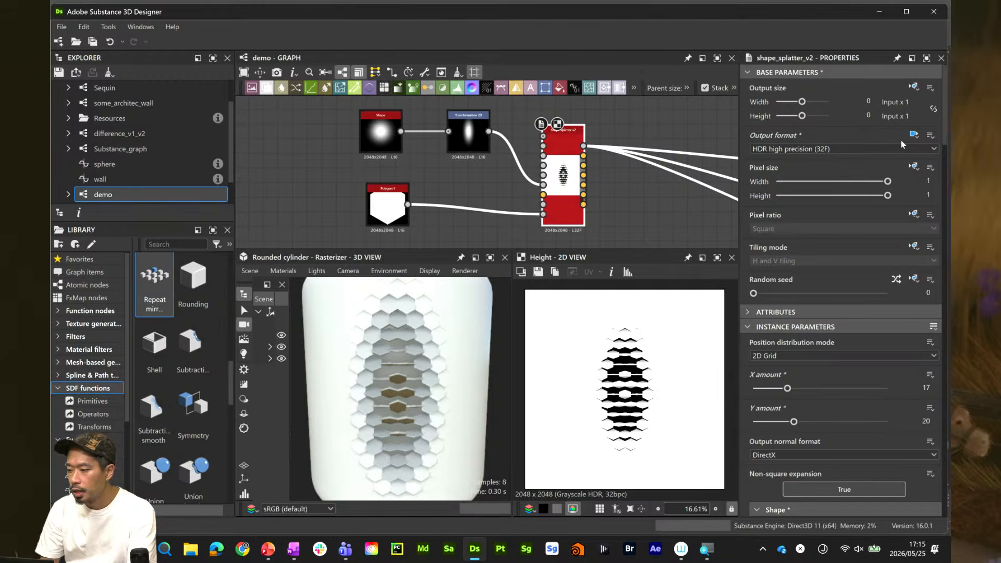
{"action": "left_click_drag", "start_coordinate": [939, 110], "coordinate": [946, 162]}
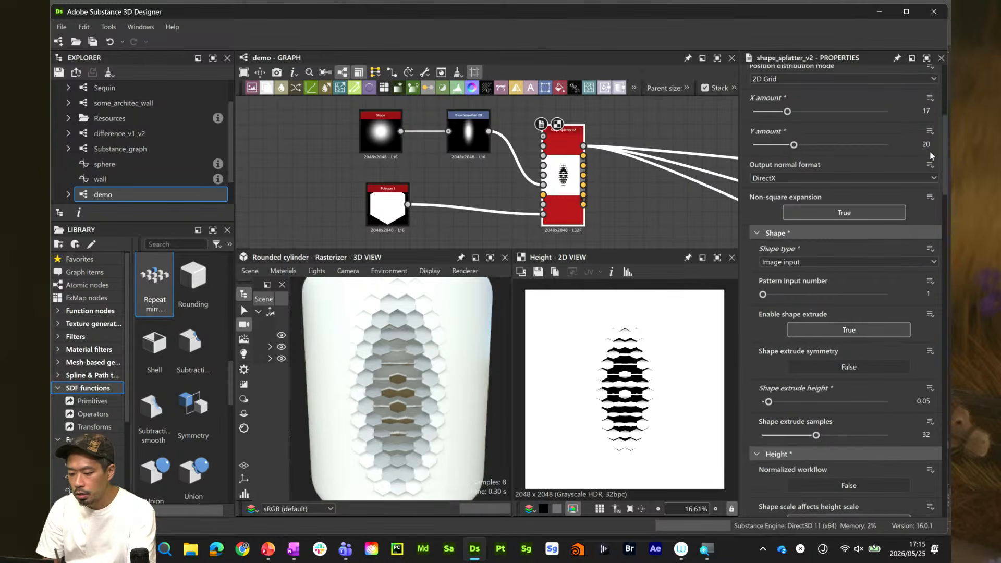
{"action": "scroll", "coordinate": [416, 392], "scroll_direction": "up", "scroll_amount": 4}
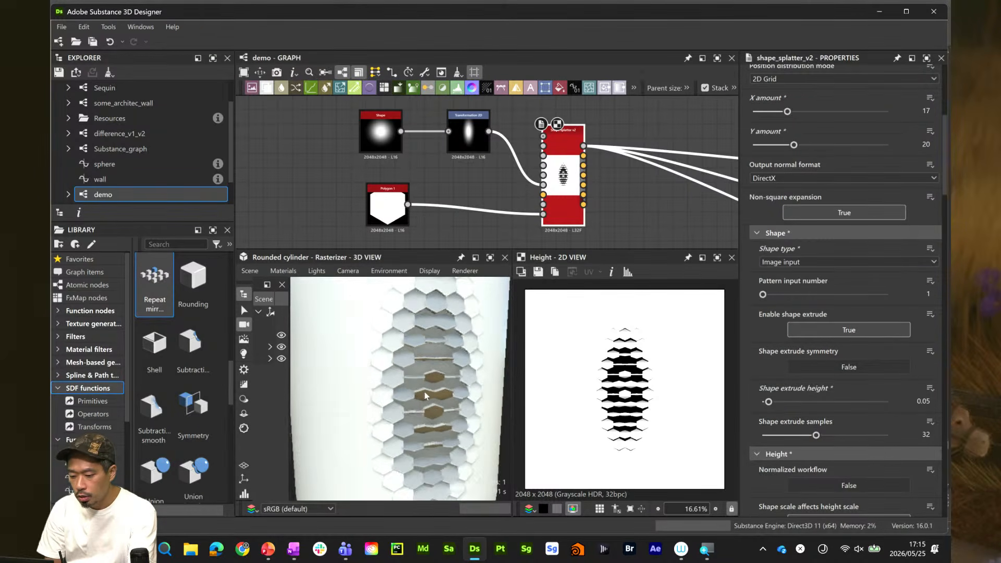
Add an Output node to the graph below the existing material outputs and open its properties
{"action": "scroll", "coordinate": [600, 194], "scroll_direction": "down", "scroll_amount": 5}
{"action": "middle_click_drag", "start_coordinate": [630, 166], "coordinate": [406, 149]}
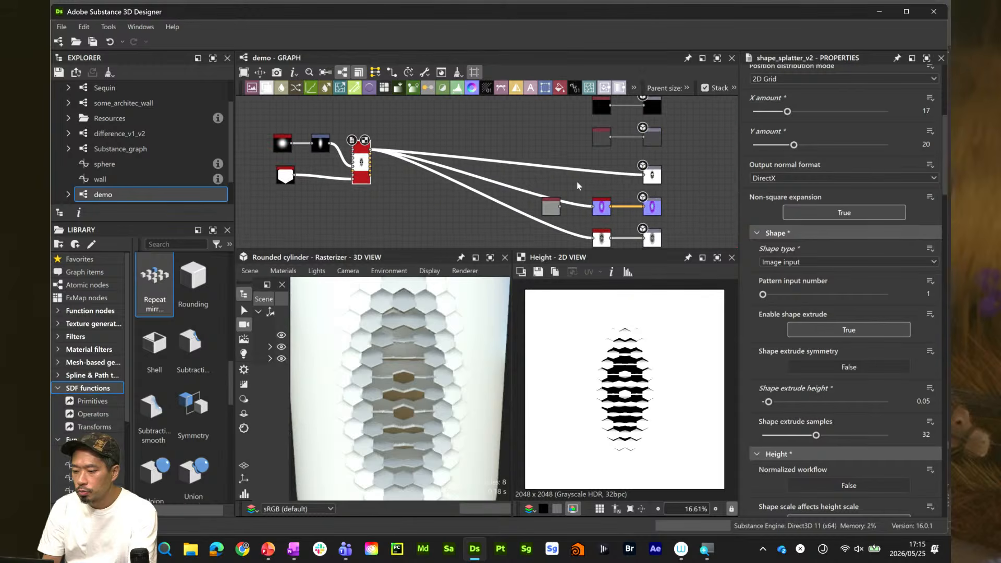
{"action": "middle_click_drag", "start_coordinate": [556, 204], "coordinate": [528, 199]}
{"action": "right_click_drag", "start_coordinate": [552, 203], "coordinate": [549, 253], "text": "alt"}
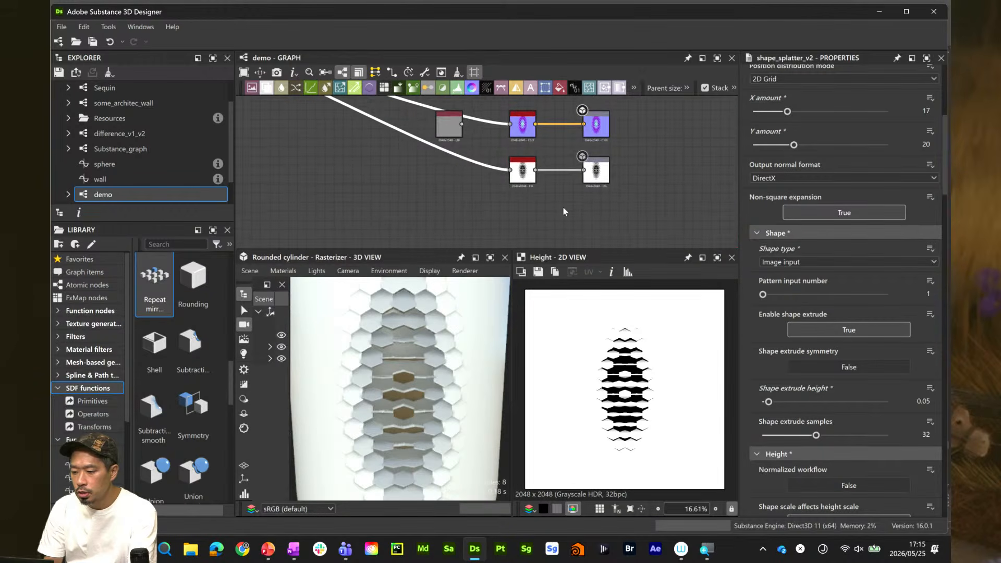
{"action": "key", "text": "space"}
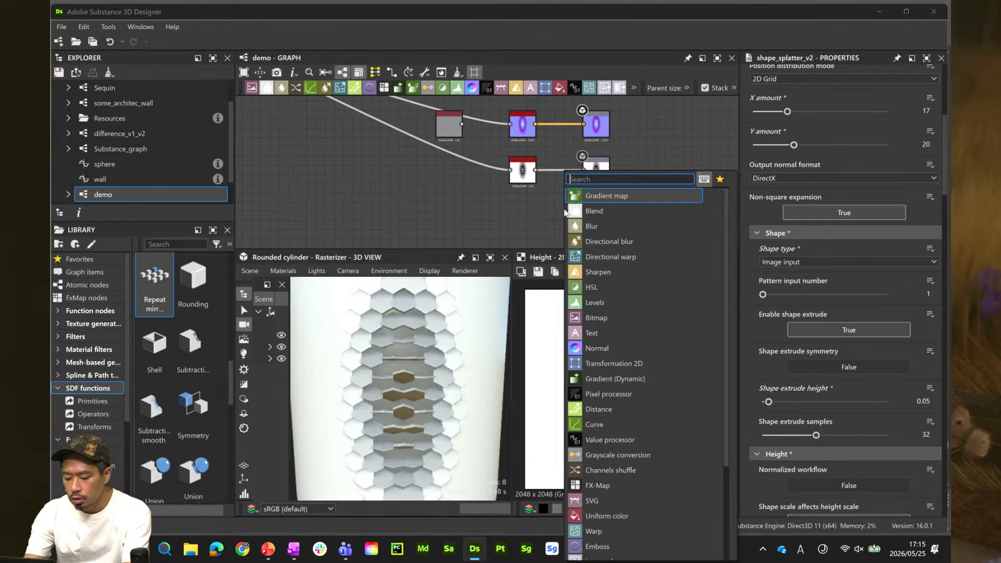
{"action": "type", "text": "out"}
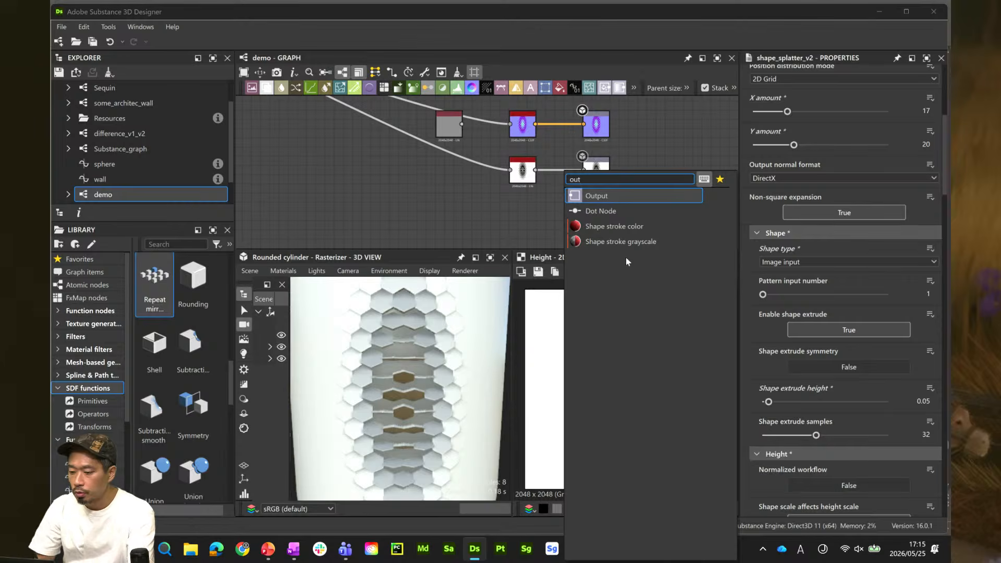
{"action": "left_click", "coordinate": [617, 194]}
{"action": "double_click", "coordinate": [558, 208]}
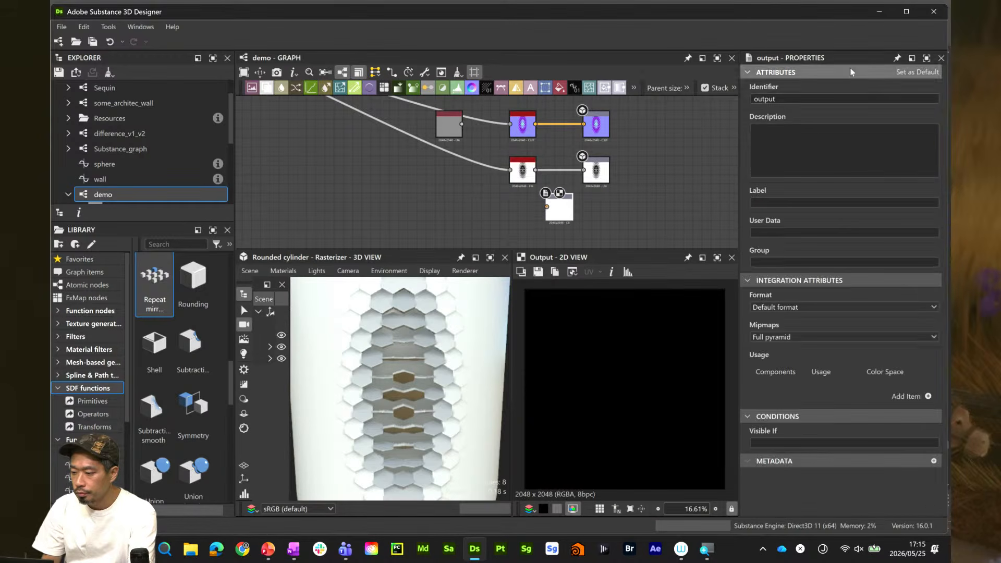
Set the new Output node's identifier to opacity
{"action": "double_click", "coordinate": [792, 99]}
{"action": "type", "text": "Topa"}
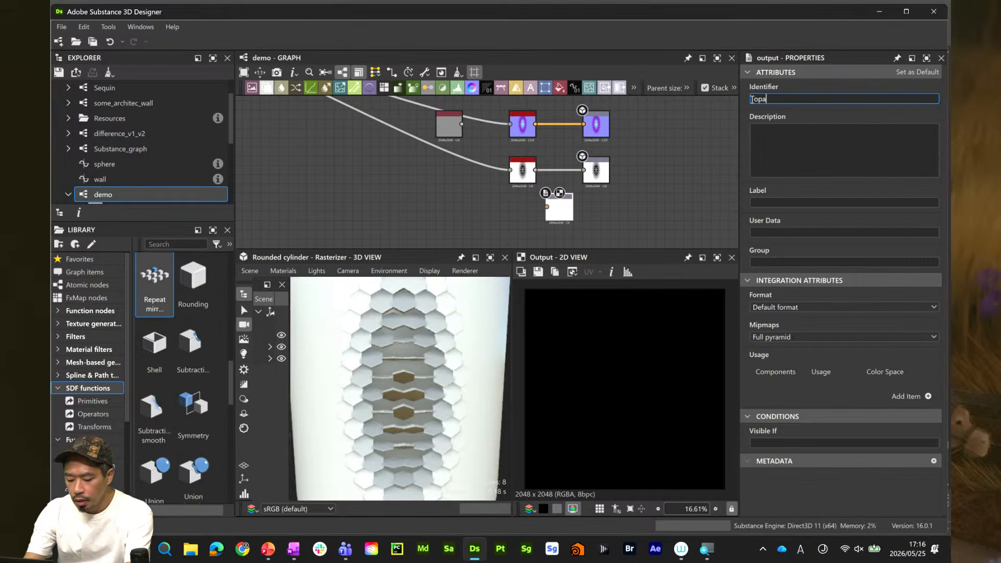
{"action": "type", "text": "city"}
{"action": "key", "text": "Return"}
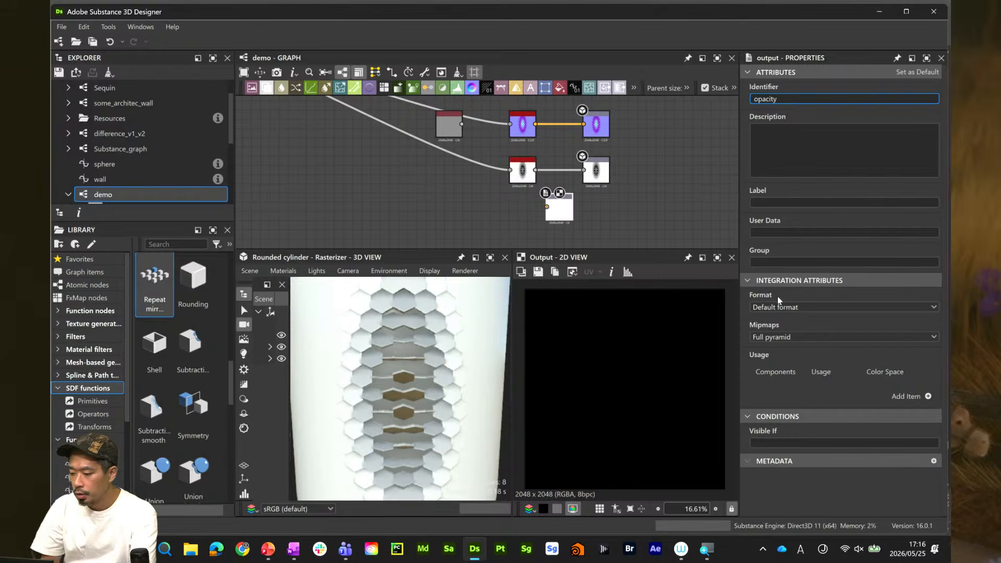
Add a usage item to the opacity output with component A and usage opacity
{"action": "left_click", "coordinate": [927, 396]}
{"action": "left_click", "coordinate": [800, 386]}
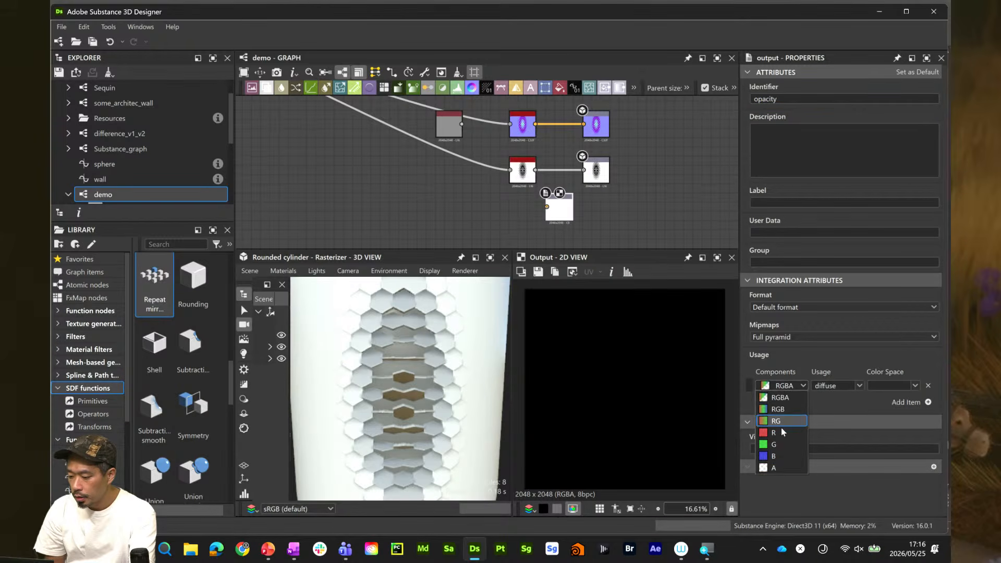
{"action": "left_click", "coordinate": [780, 468]}
{"action": "left_click", "coordinate": [857, 387]}
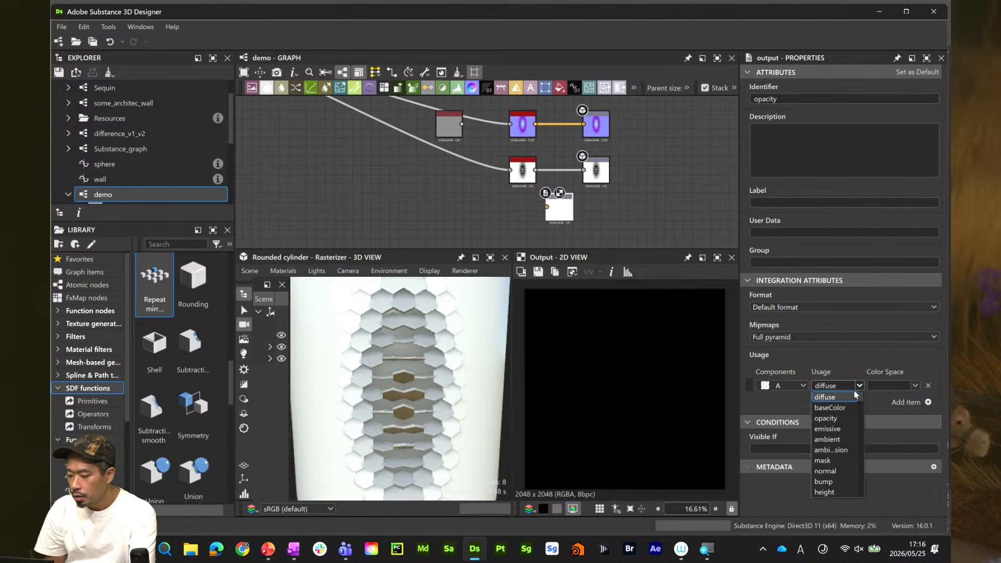
{"action": "left_click", "coordinate": [841, 418]}
Connect the Shape splatter v2 height output to the opacity output and display it in the 3D view as Opacity
{"action": "scroll", "coordinate": [391, 219], "scroll_direction": "down", "scroll_amount": 3}
{"action": "middle_click_drag", "start_coordinate": [274, 128], "coordinate": [359, 139]}
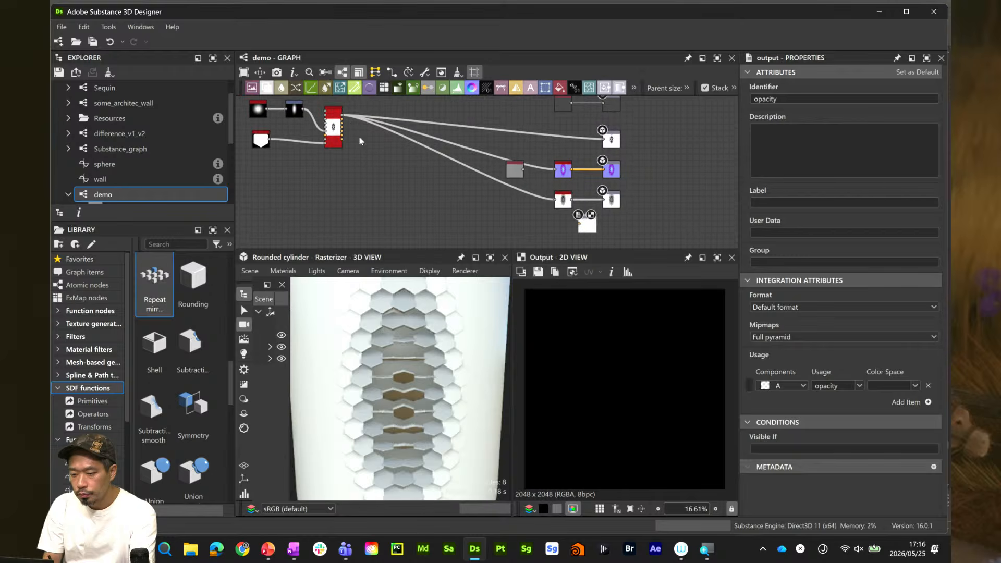
{"action": "left_click_drag", "start_coordinate": [341, 115], "coordinate": [593, 228]}
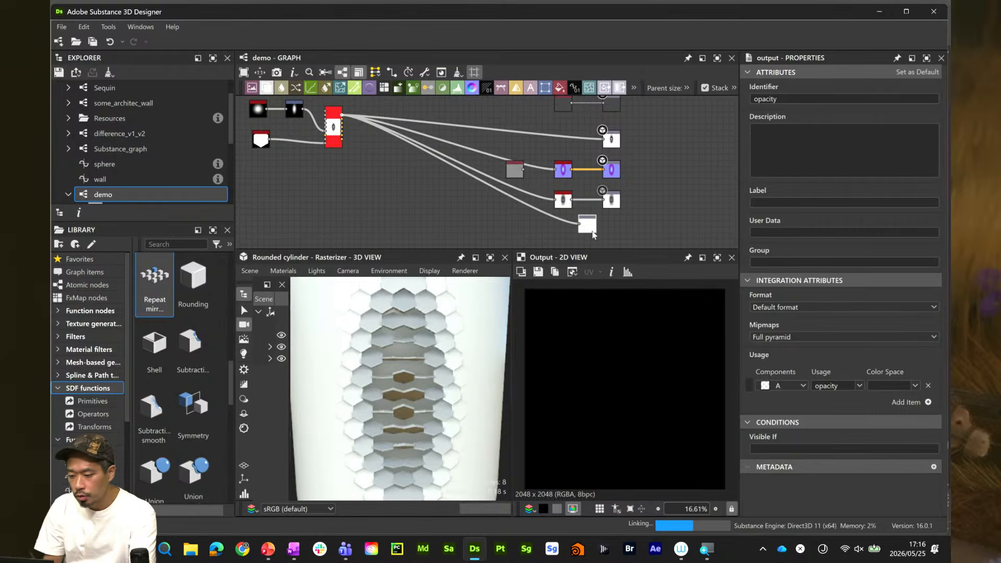
{"action": "right_click", "coordinate": [591, 225]}
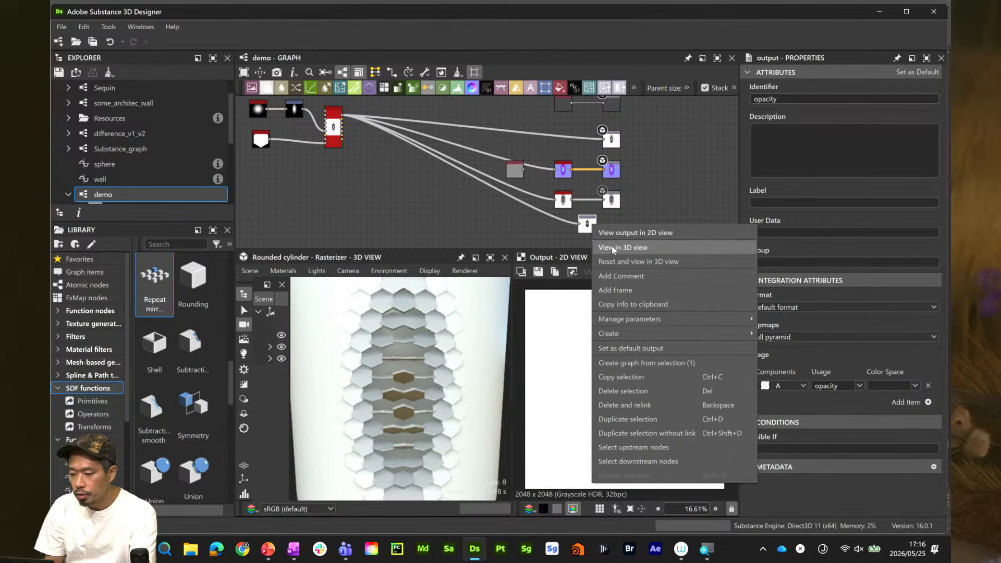
{"action": "left_click", "coordinate": [615, 249]}
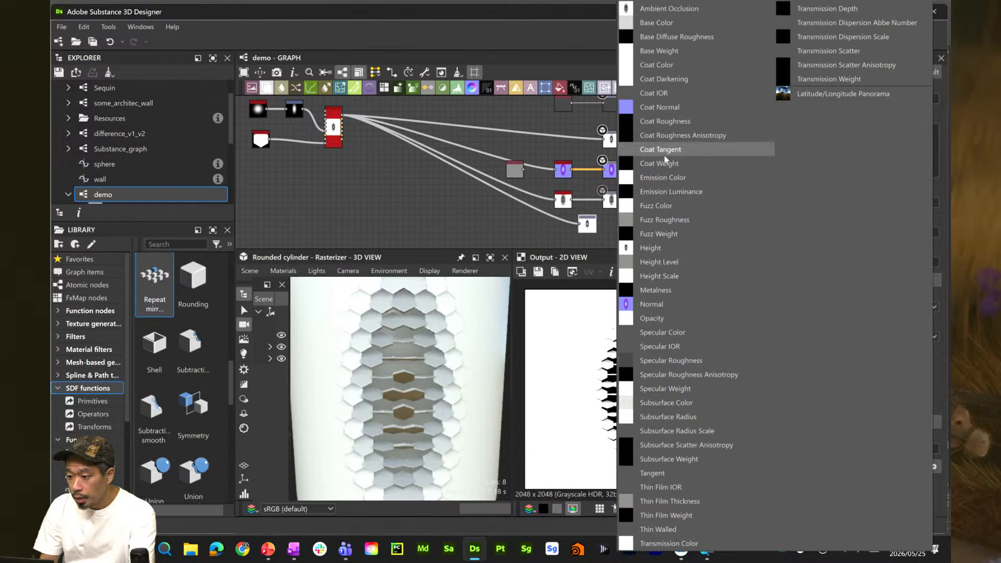
{"action": "left_click", "coordinate": [670, 317]}
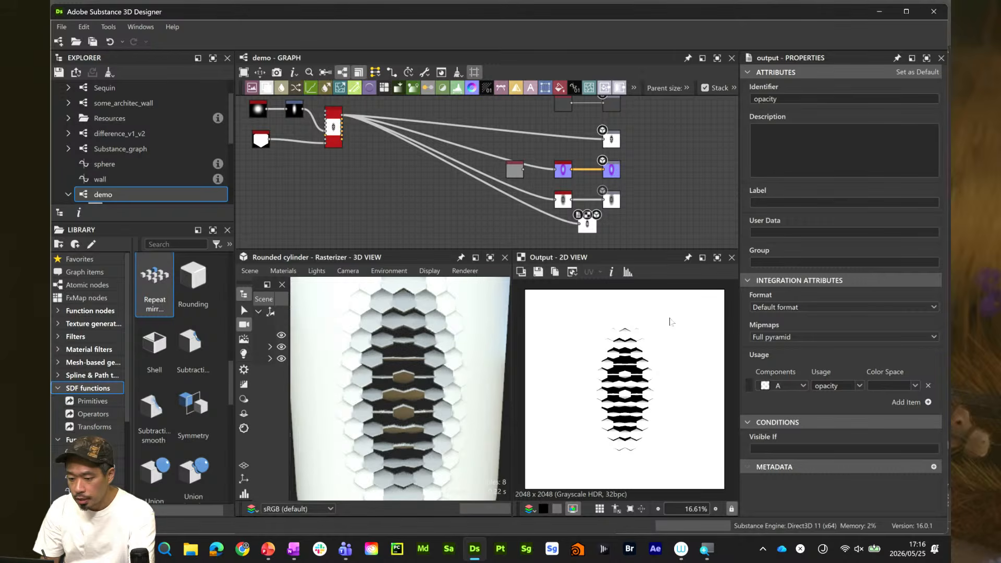
Examine the opacity cut-outs between the hexagonal panels on the 3D cylinder and compare them with the Shape splatter v2 height map
{"action": "mouse_move", "coordinate": [452, 373]}
{"action": "left_mouse_down"}
{"action": "mouse_move", "coordinate": [414, 378]}
{"action": "mouse_move", "coordinate": [461, 386]}
{"action": "mouse_move", "coordinate": [443, 383]}
{"action": "left_mouse_up"}
{"action": "scroll", "coordinate": [443, 383], "scroll_direction": "down", "scroll_amount": 2}
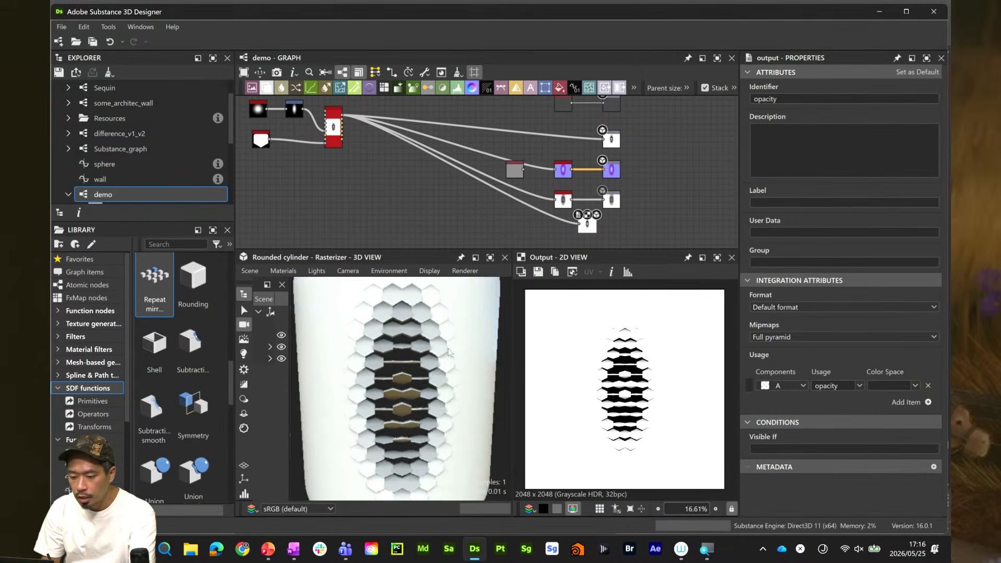
{"action": "scroll", "coordinate": [442, 381], "scroll_direction": "up", "scroll_amount": 1}
{"action": "middle_click_drag", "start_coordinate": [363, 173], "coordinate": [438, 183]}
{"action": "scroll", "coordinate": [436, 182], "scroll_direction": "up", "scroll_amount": 4}
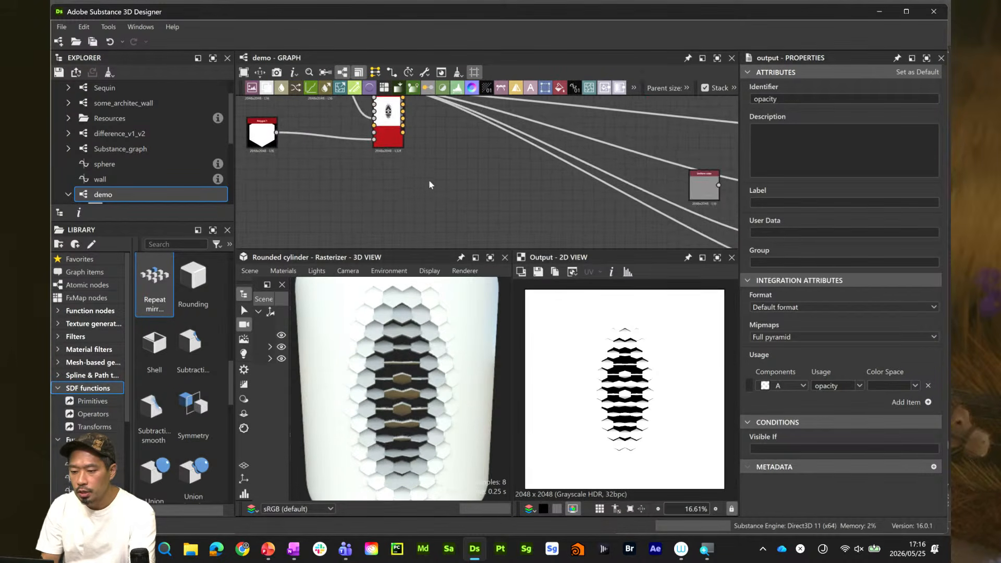
{"action": "middle_click_drag", "start_coordinate": [376, 169], "coordinate": [447, 189]}
{"action": "double_click", "coordinate": [458, 155]}
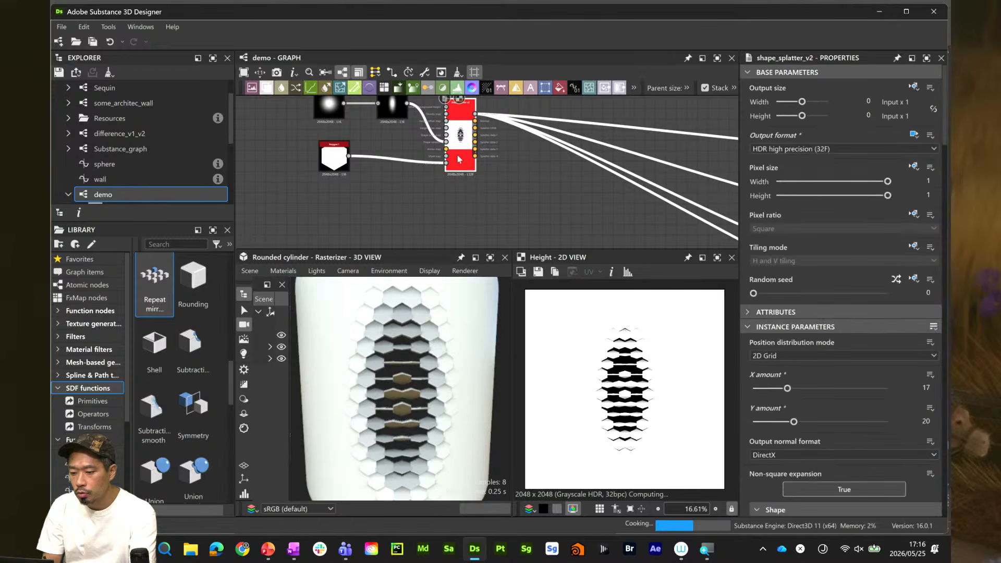
{"action": "scroll", "coordinate": [529, 192], "scroll_direction": "down", "scroll_amount": 2}
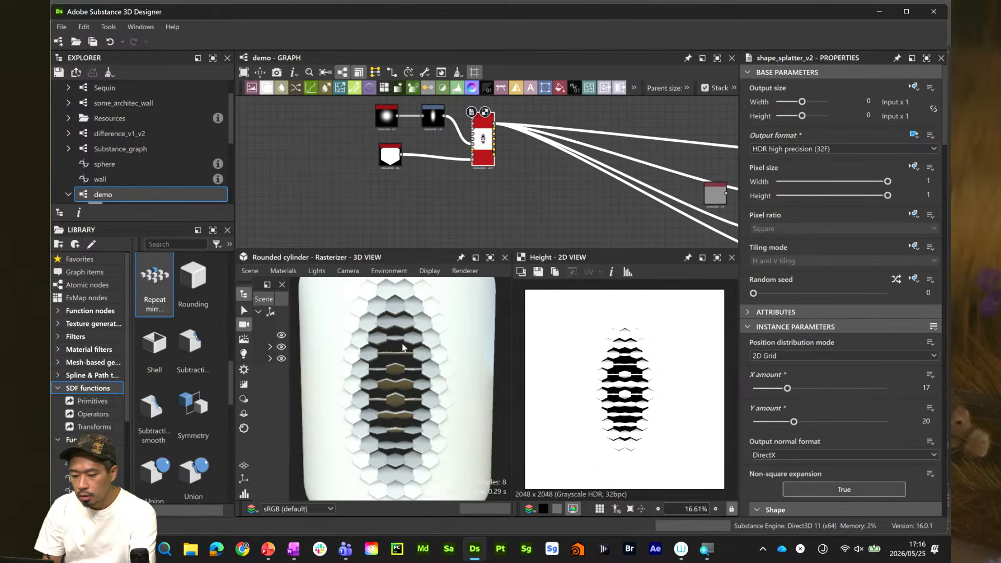
{"action": "scroll", "coordinate": [410, 372], "scroll_direction": "up", "scroll_amount": 3}
{"action": "scroll", "coordinate": [423, 347], "scroll_direction": "down", "scroll_amount": 3}
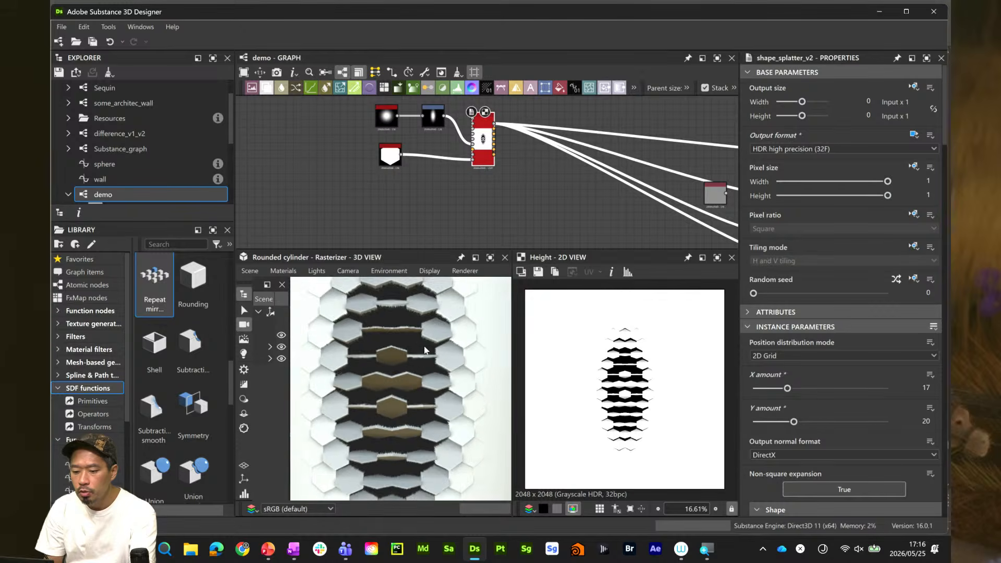
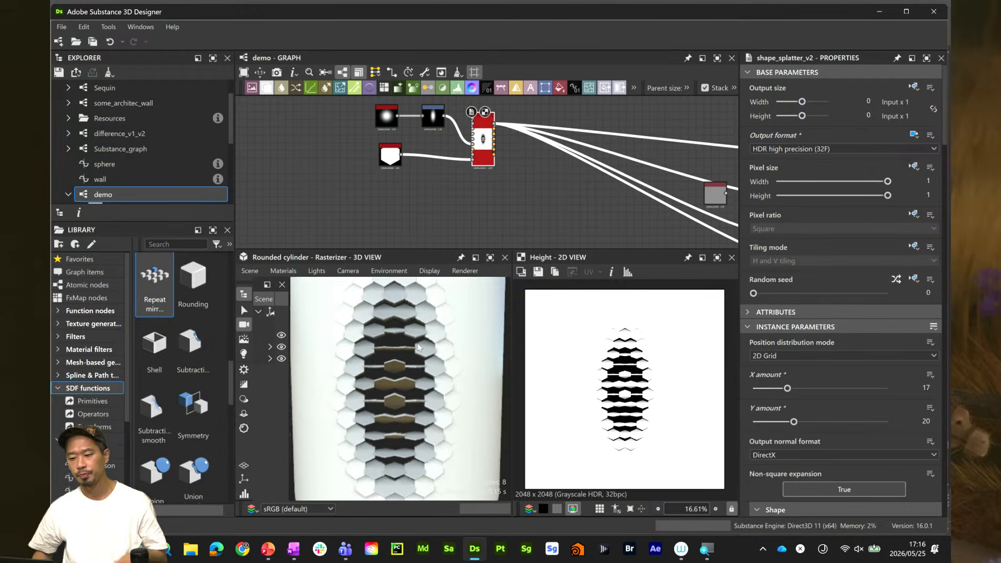
Add a Shape splatter v2 mapper color node to the graph near the Shape splatter v2 node
{"action": "scroll", "coordinate": [484, 185], "scroll_direction": "up", "scroll_amount": 4}
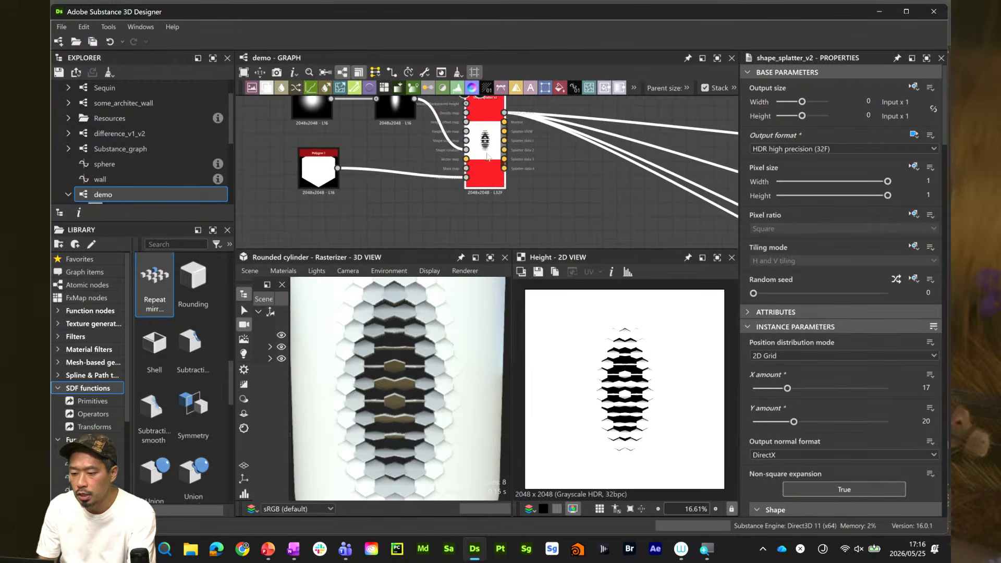
{"action": "scroll", "coordinate": [485, 165], "scroll_direction": "down", "scroll_amount": 3}
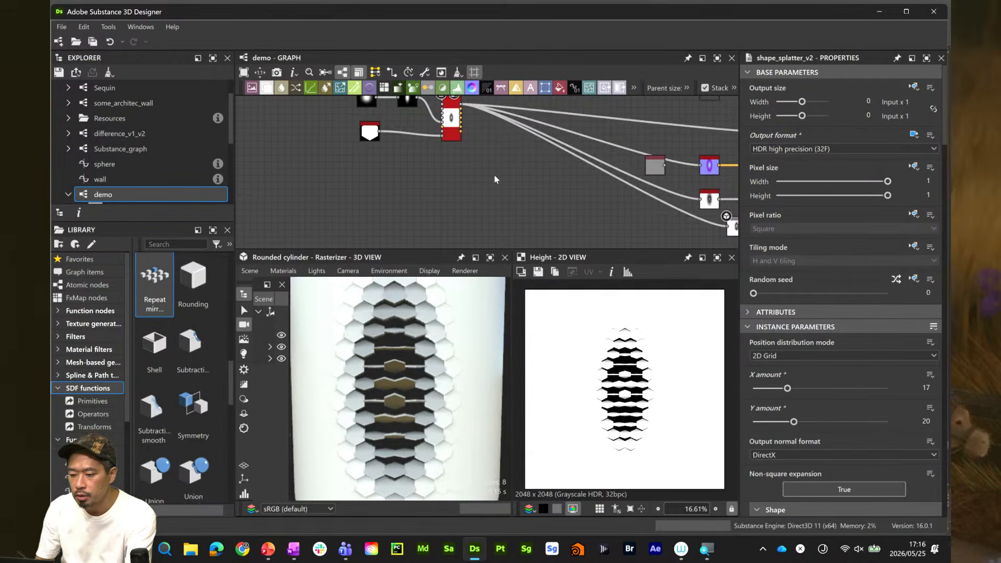
{"action": "key", "text": "space"}
{"action": "type", "text": "shape"}
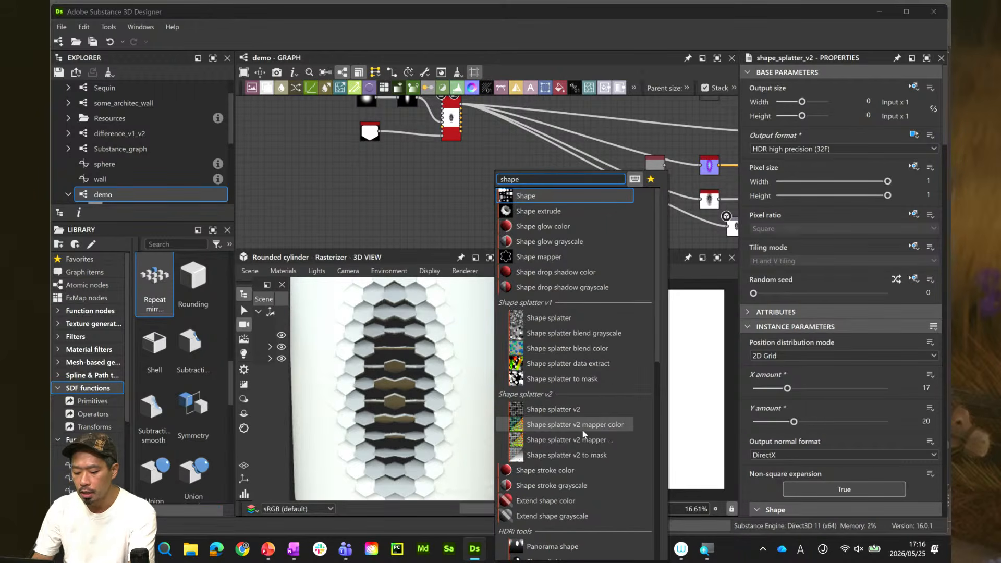
{"action": "mouse_move", "coordinate": [582, 429]}
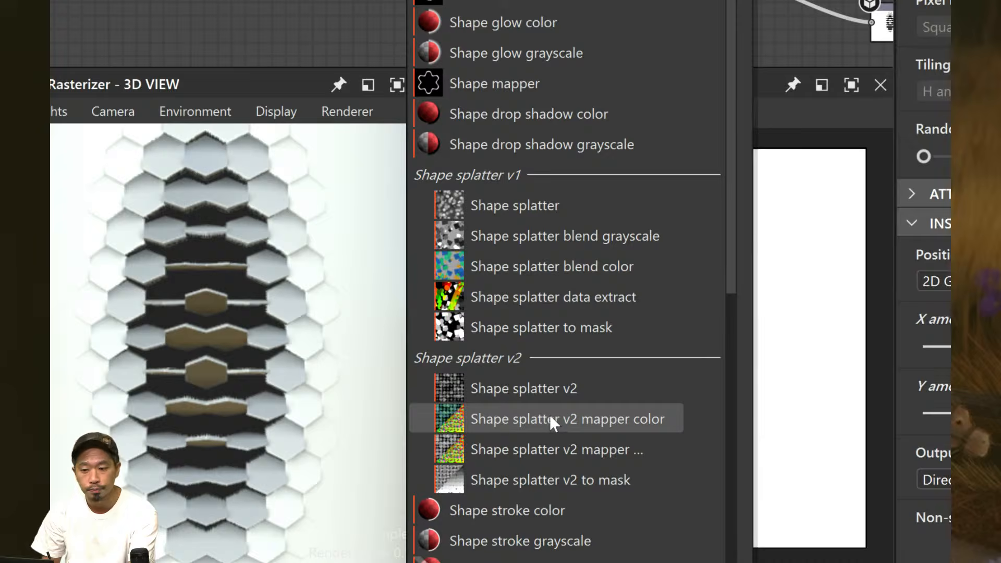
{"action": "left_click", "coordinate": [549, 416]}
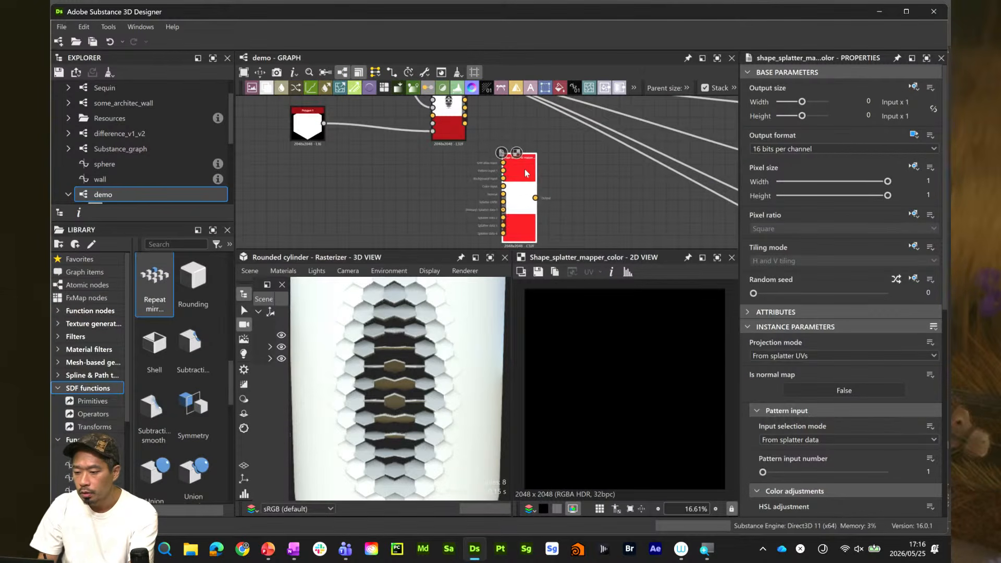
Place the mapper color node beside Shape splatter v2 and link the splatter's Normal, Splatter UVW and Splatter data outputs to its matching inputs
{"action": "left_click_drag", "start_coordinate": [524, 169], "coordinate": [536, 145]}
{"action": "middle_click_drag", "start_coordinate": [483, 124], "coordinate": [489, 155]}
{"action": "left_click_drag", "start_coordinate": [472, 119], "coordinate": [538, 194]}
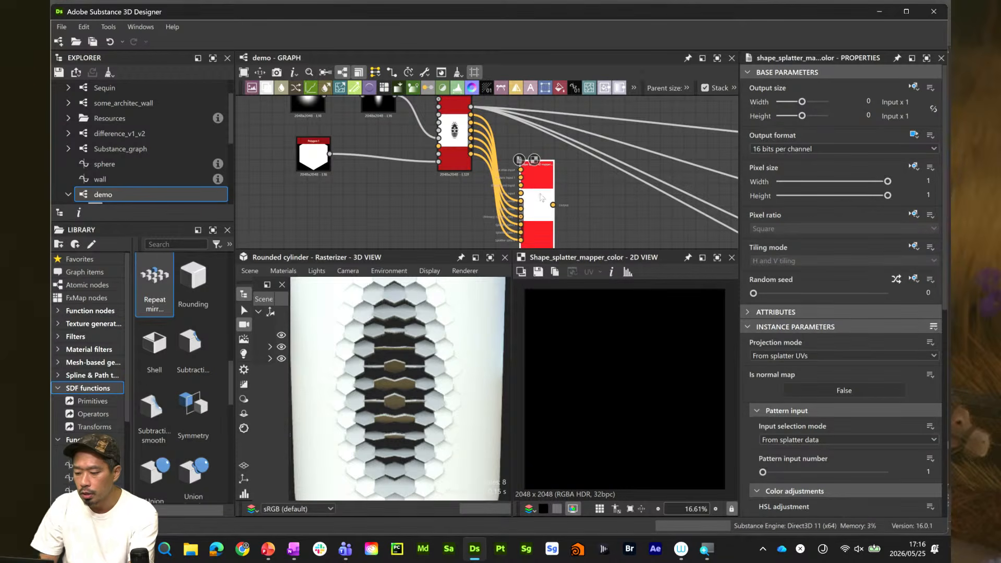
{"action": "scroll", "coordinate": [613, 364], "scroll_direction": "down", "scroll_amount": 1}
{"action": "middle_click_drag", "start_coordinate": [413, 198], "coordinate": [493, 129]}
{"action": "middle_click_drag", "start_coordinate": [522, 167], "coordinate": [488, 246]}
{"action": "scroll", "coordinate": [505, 240], "scroll_direction": "up", "scroll_amount": 3}
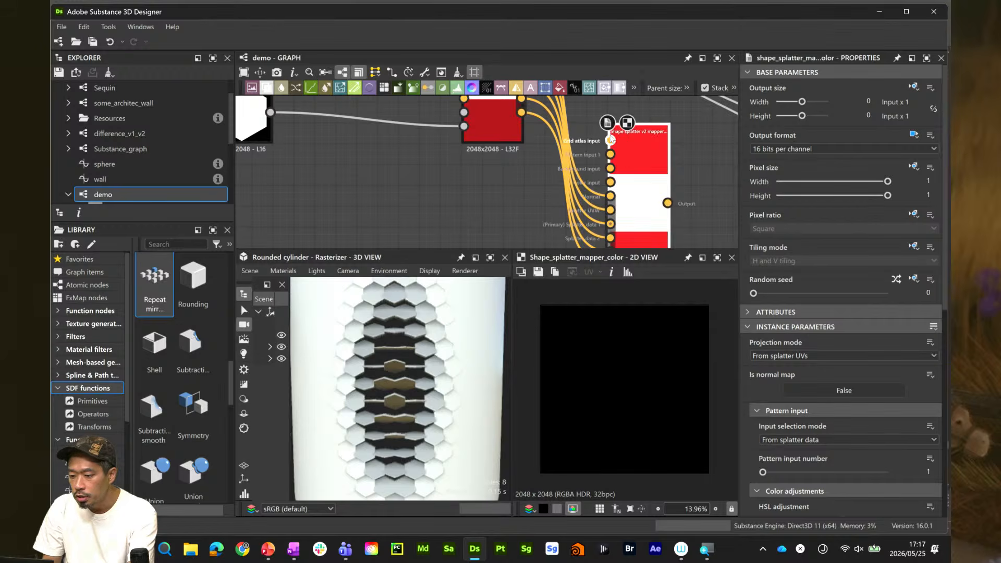
Move the Shape splatter v2 mapper color node slightly farther from the Shape splatter v2 node
{"action": "middle_click_drag", "start_coordinate": [636, 135], "coordinate": [583, 132]}
{"action": "scroll", "coordinate": [587, 153], "scroll_direction": "up", "scroll_amount": 2}
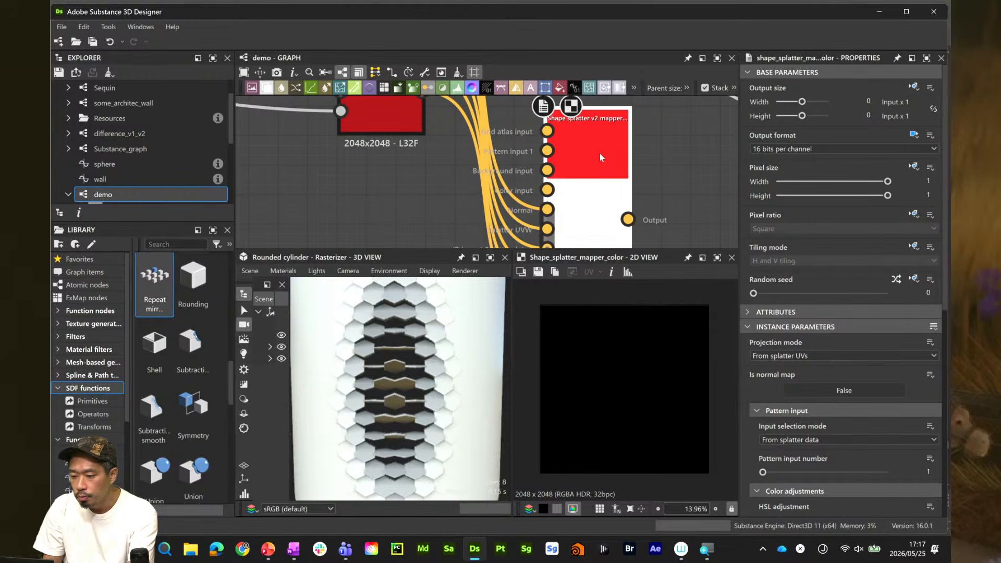
{"action": "left_click_drag", "start_coordinate": [599, 153], "coordinate": [629, 153]}
{"action": "scroll", "coordinate": [552, 153], "scroll_direction": "down", "scroll_amount": 2}
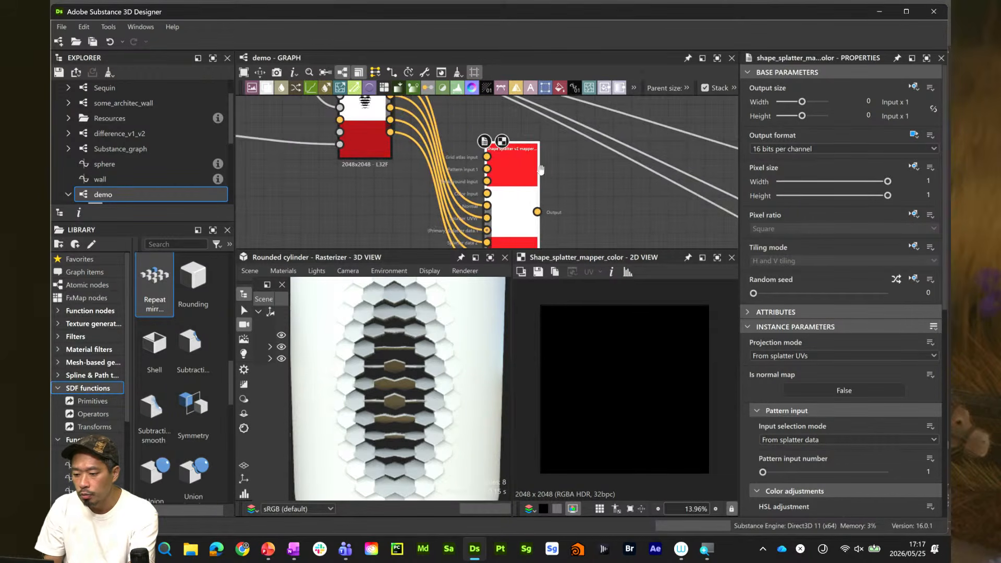
{"action": "middle_click_drag", "start_coordinate": [540, 169], "coordinate": [546, 159]}
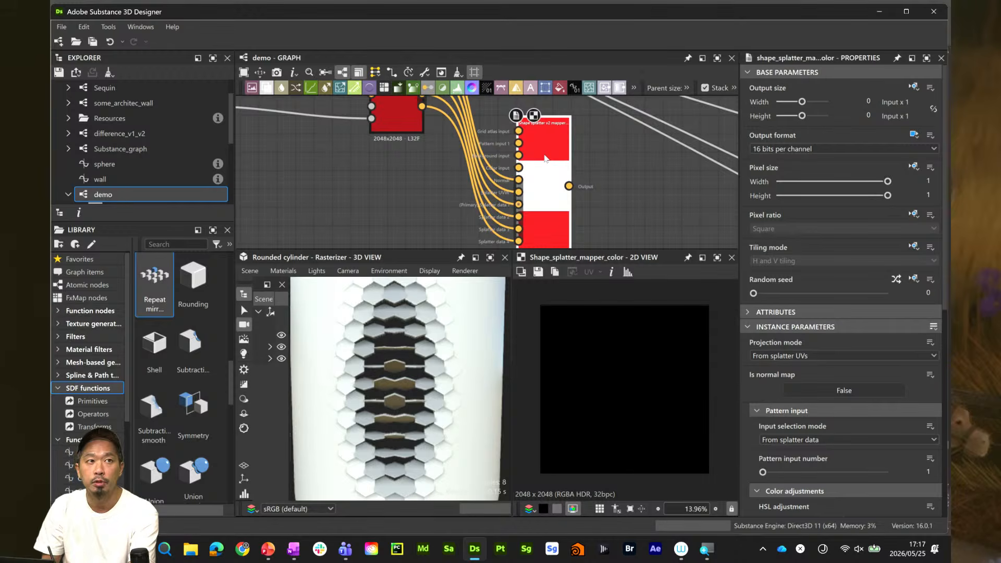
Move the hexagon Polygon 1 node farther away from Shape splatter v2 to free up graph space
{"action": "scroll", "coordinate": [422, 198], "scroll_direction": "down", "scroll_amount": 2}
{"action": "middle_click_drag", "start_coordinate": [296, 228], "coordinate": [517, 236]}
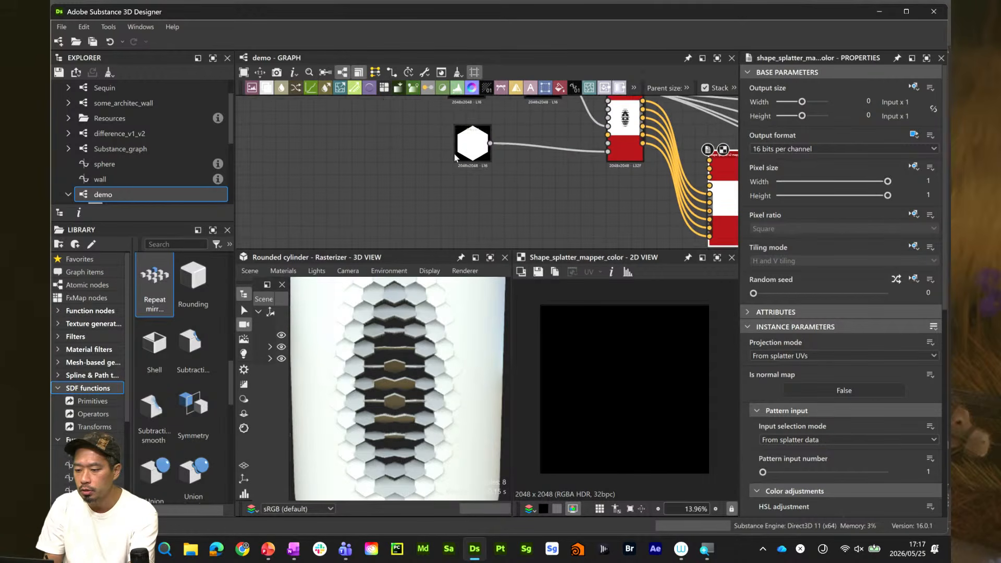
{"action": "left_click_drag", "start_coordinate": [466, 146], "coordinate": [327, 159]}
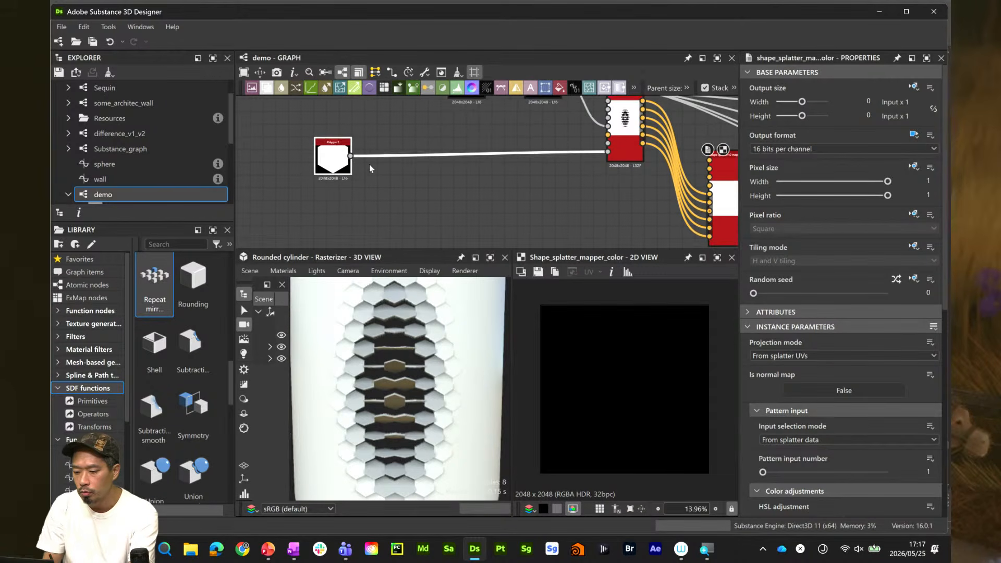
{"action": "middle_click_drag", "start_coordinate": [405, 196], "coordinate": [455, 189]}
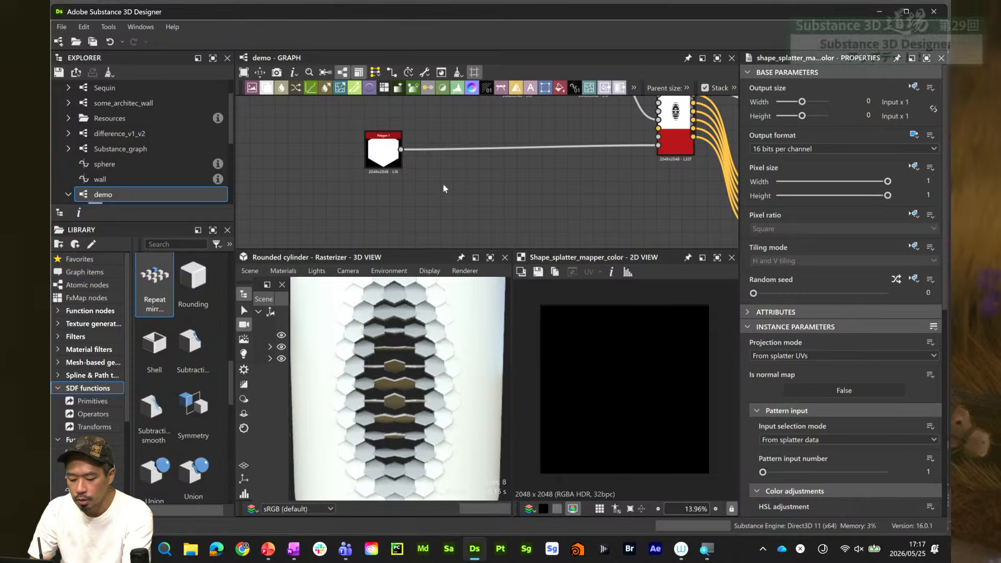
Add an Edge detect node fed by Polygon 1, with Invert set to True, edge width 4.26 and edge roundness 0
{"action": "key", "text": "space"}
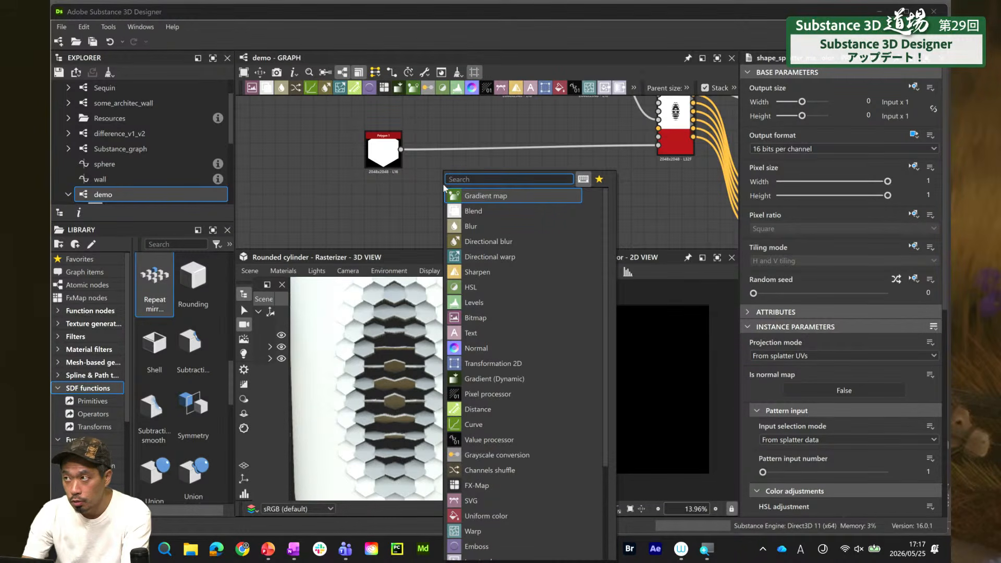
{"action": "type", "text": "e"}
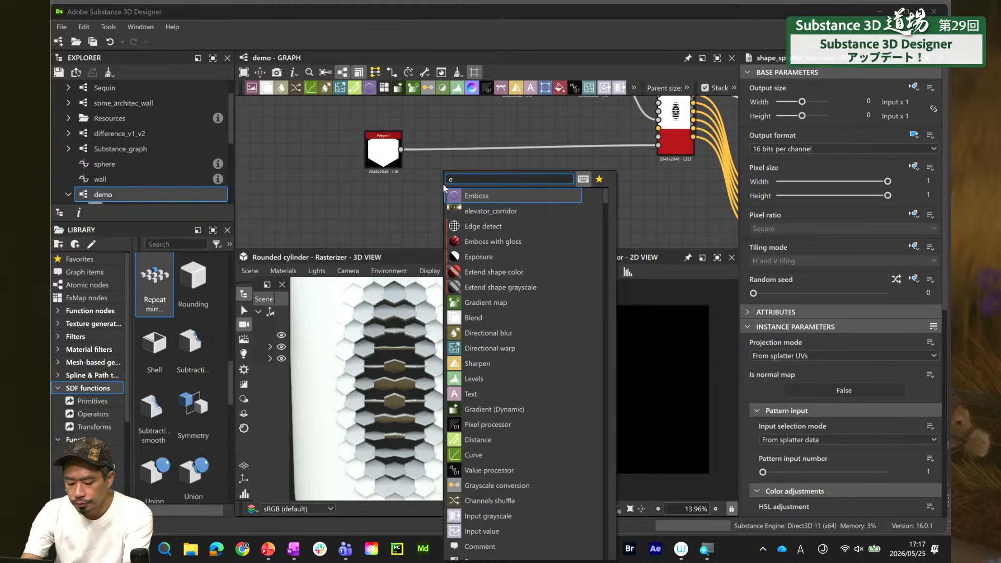
{"action": "type", "text": "dge"}
{"action": "left_click", "coordinate": [486, 194]}
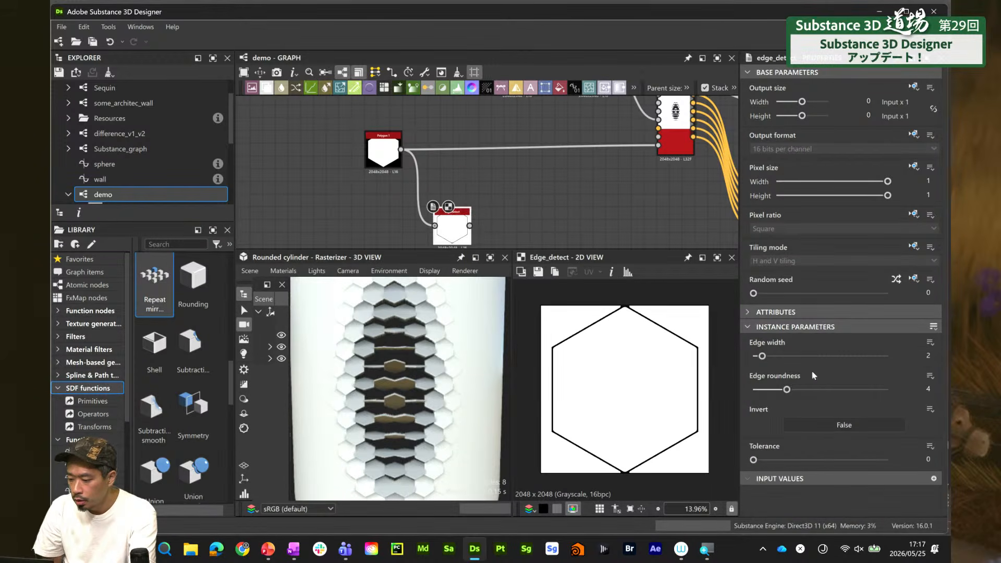
{"action": "left_click", "coordinate": [817, 430]}
{"action": "left_click_drag", "start_coordinate": [762, 356], "coordinate": [730, 393]}
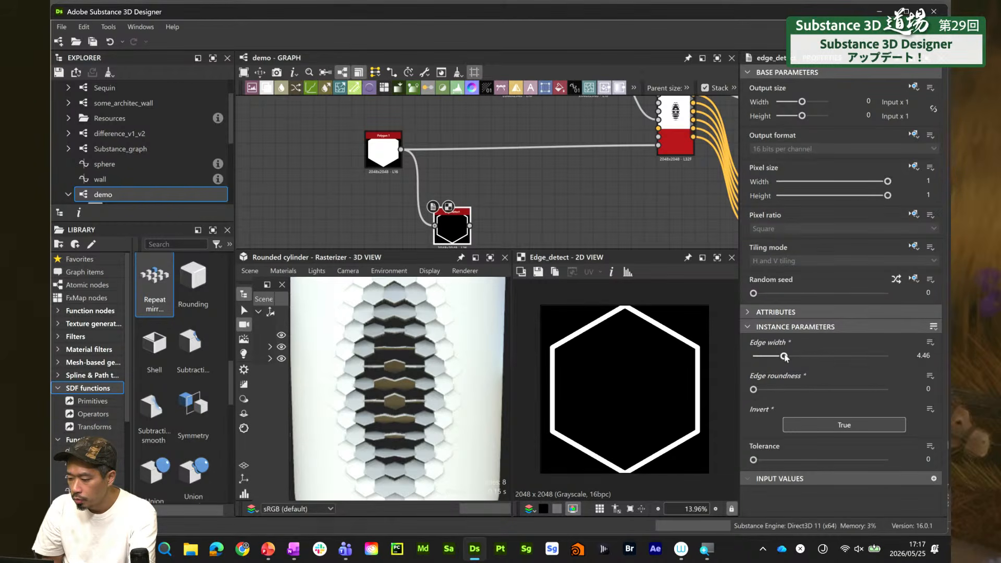
{"action": "left_click_drag", "start_coordinate": [784, 356], "coordinate": [769, 361]}
Add a Splatter circular grayscale node below Edge detect and set its pattern amount to 6
{"action": "middle_click_drag", "start_coordinate": [545, 224], "coordinate": [498, 164]}
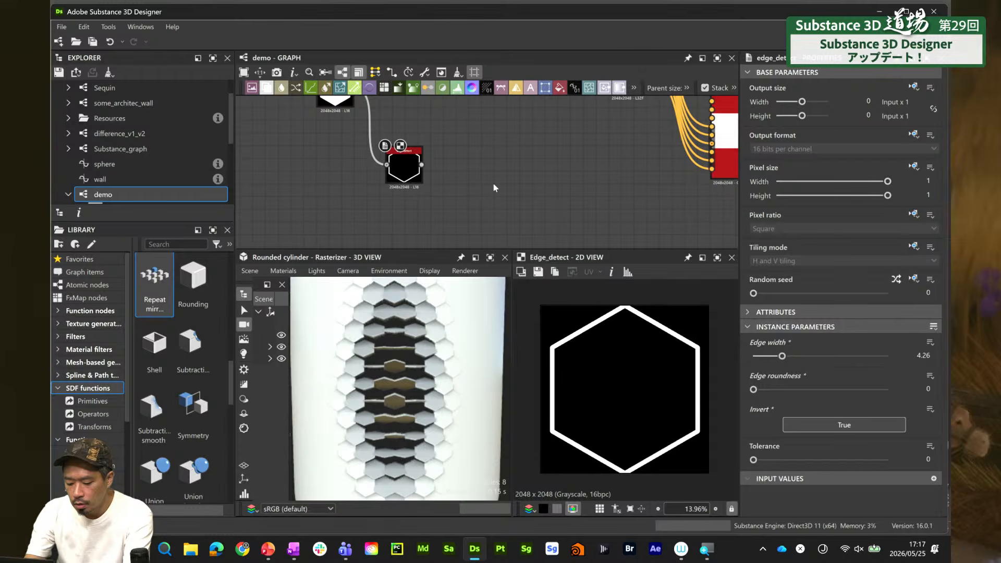
{"action": "key", "text": "space"}
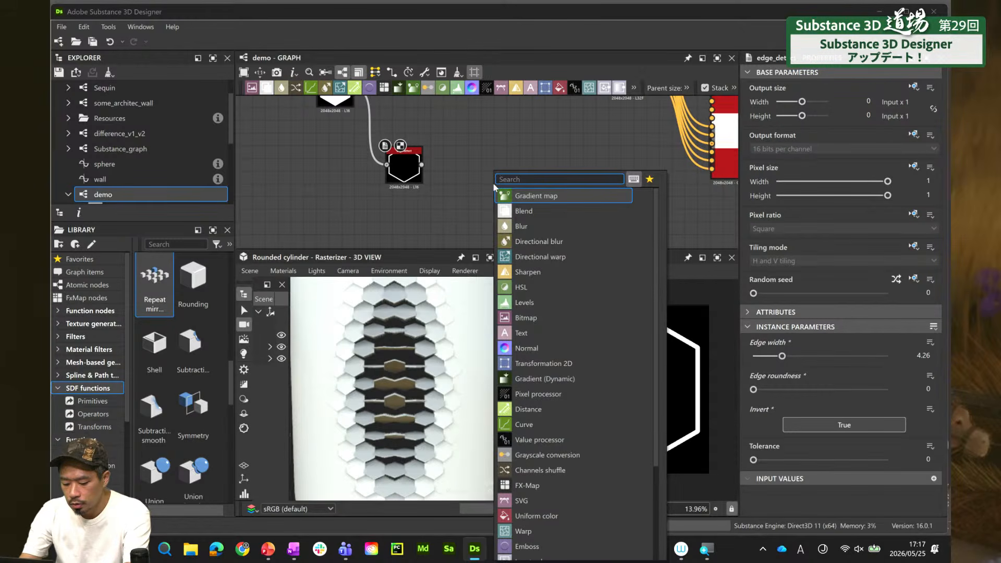
{"action": "type", "text": "spl"}
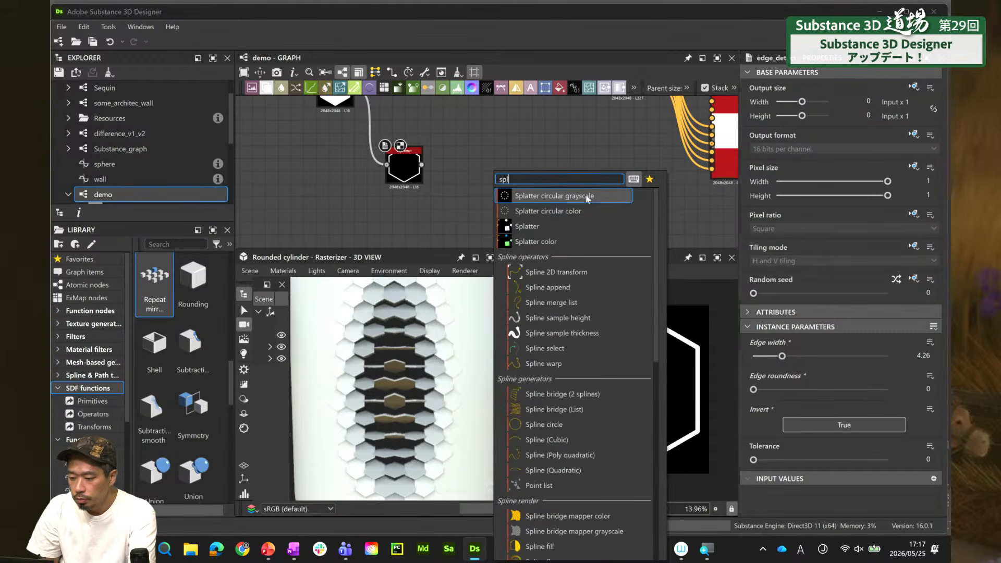
{"action": "left_click", "coordinate": [552, 195]}
{"action": "left_click_drag", "start_coordinate": [502, 194], "coordinate": [413, 240]}
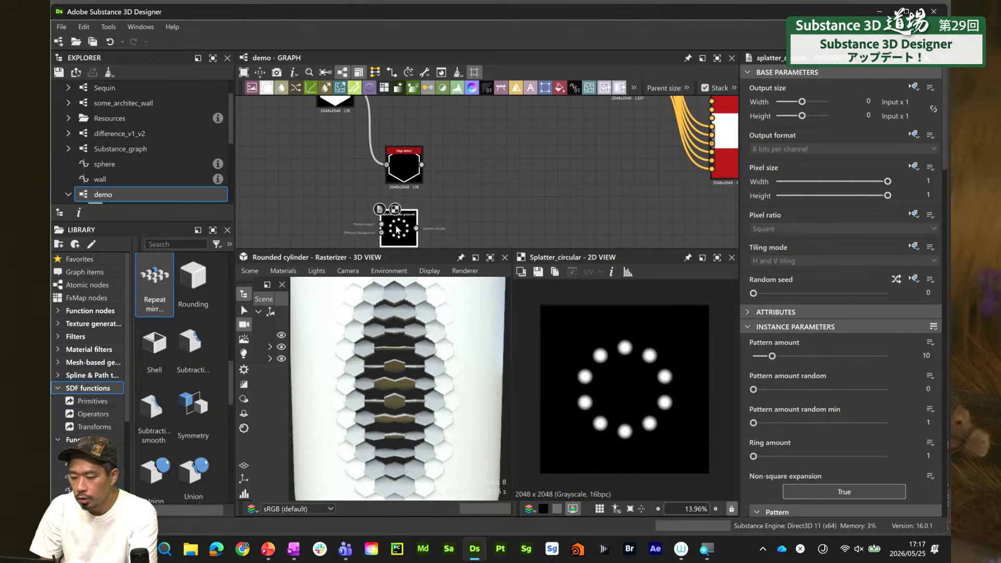
{"action": "left_click", "coordinate": [926, 356]}
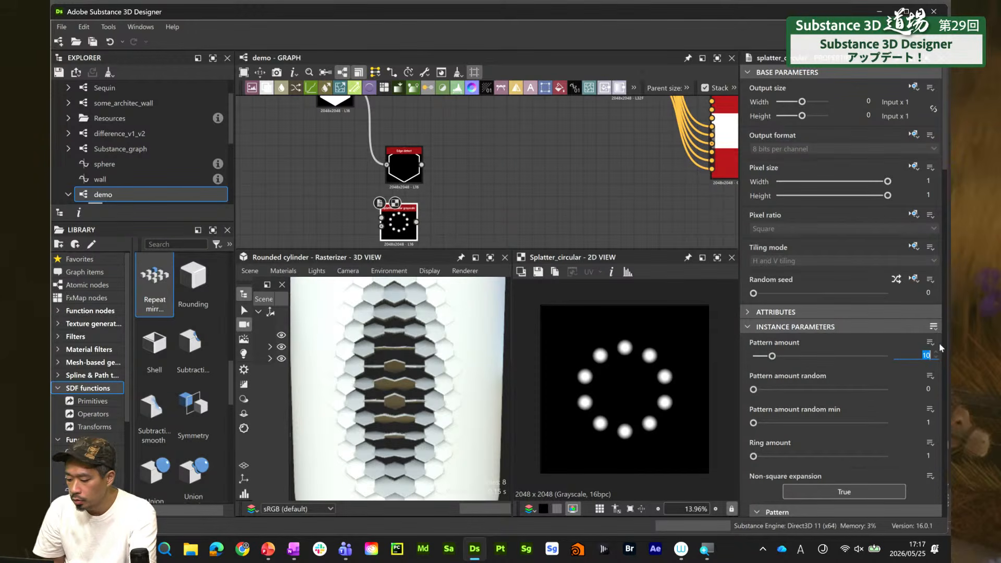
{"action": "type", "text": "6"}
{"action": "key", "text": "Return"}
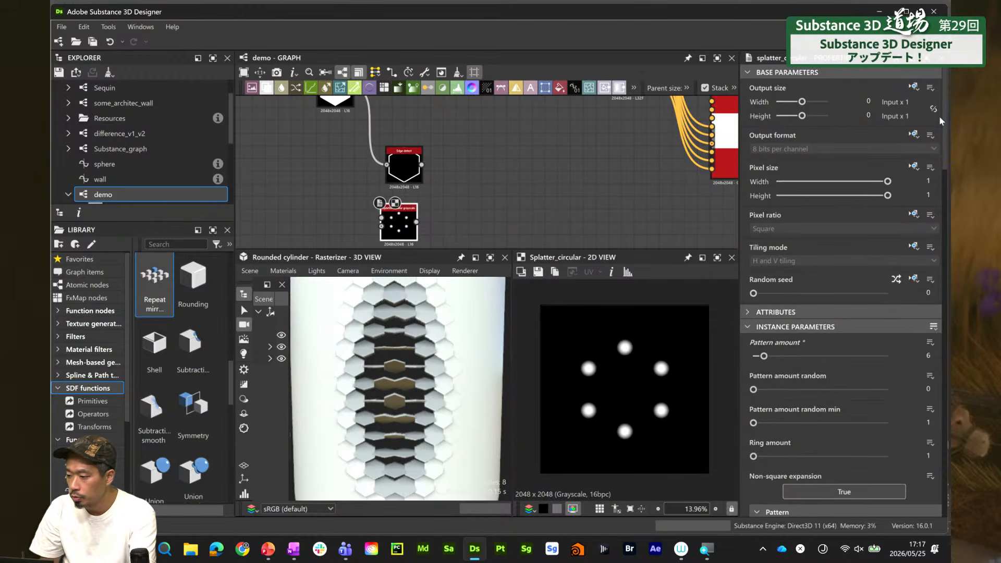
Set the circular splatter's pattern to Square and stretch its Y size to the maximum to form crossing bars
{"action": "scroll", "coordinate": [927, 198], "scroll_direction": "down", "scroll_amount": 10}
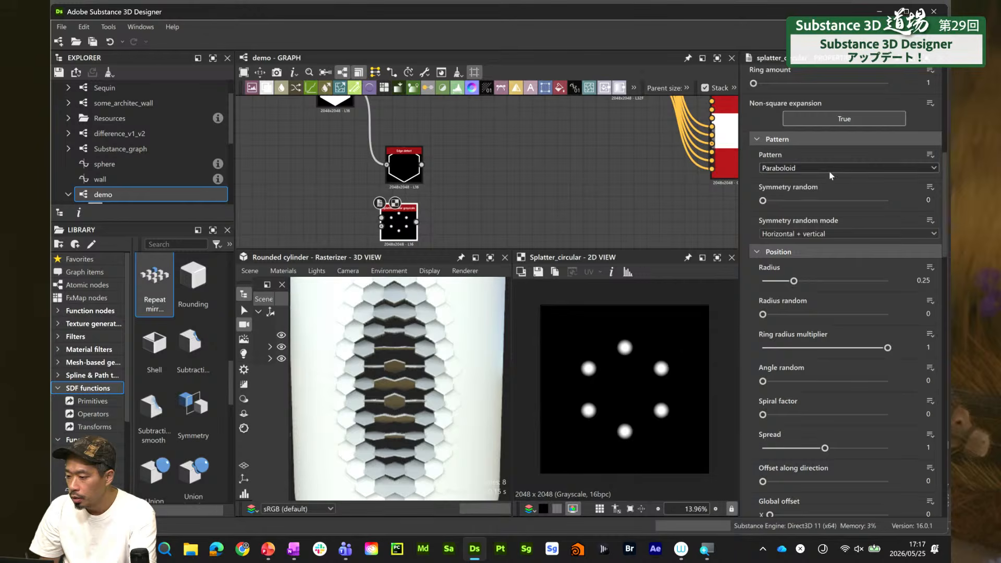
{"action": "left_click", "coordinate": [830, 174]}
{"action": "left_click", "coordinate": [822, 189]}
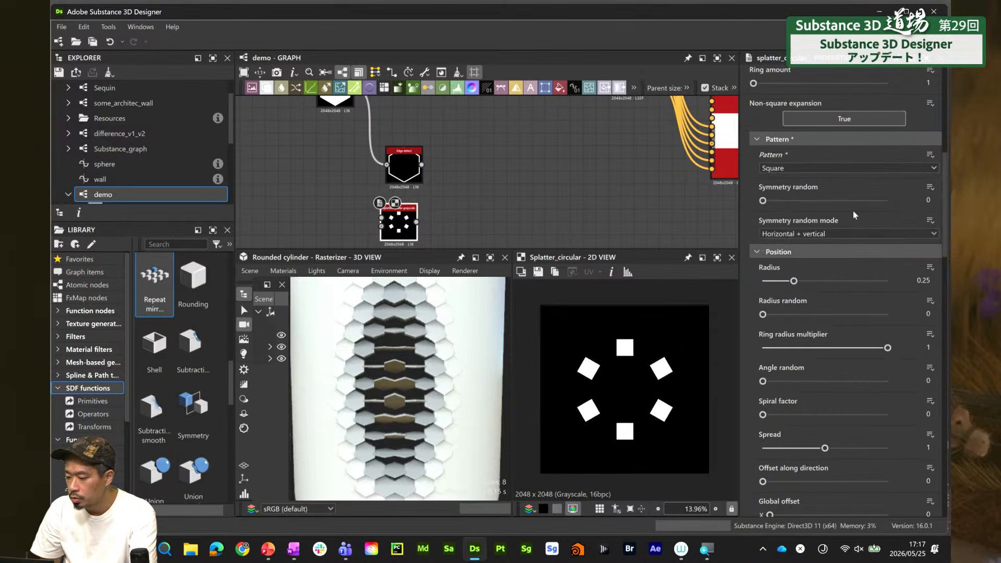
{"action": "left_click_drag", "start_coordinate": [945, 166], "coordinate": [945, 223]}
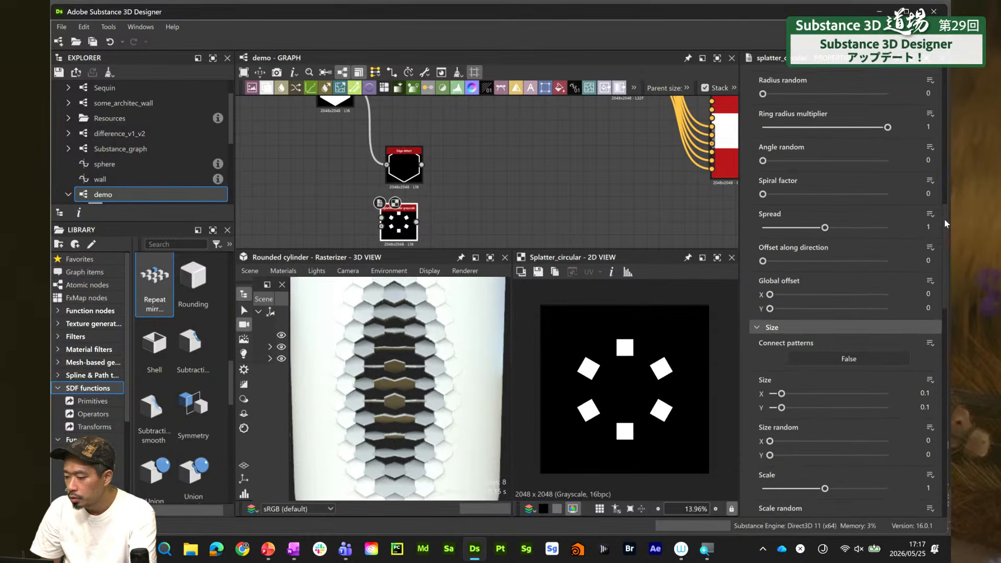
{"action": "scroll", "coordinate": [943, 230], "scroll_direction": "down", "scroll_amount": 2}
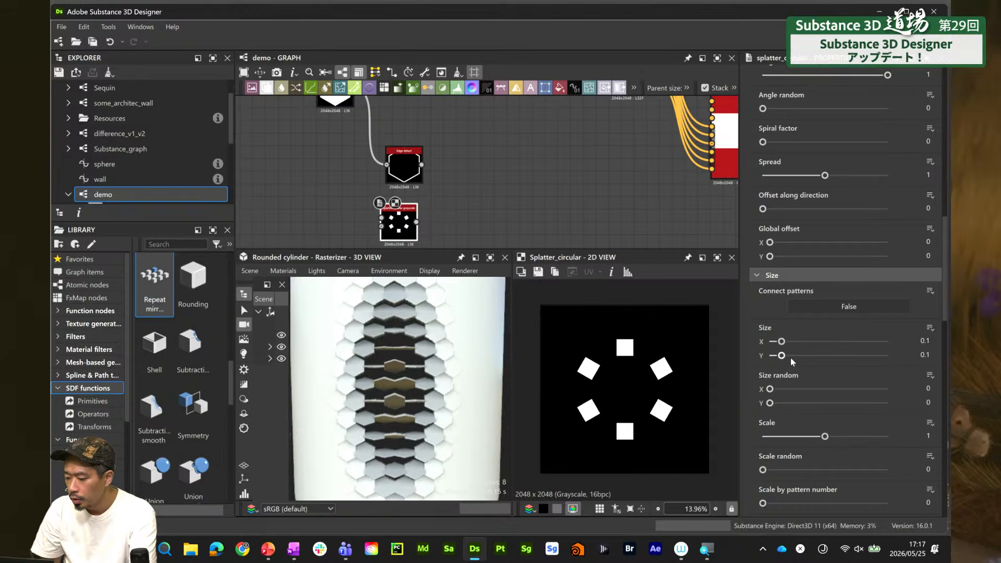
{"action": "left_click_drag", "start_coordinate": [790, 357], "coordinate": [911, 359]}
Make the circular splatter's tiling mode Absolute and set it to No tiling
{"action": "left_click_drag", "start_coordinate": [944, 265], "coordinate": [946, 119]}
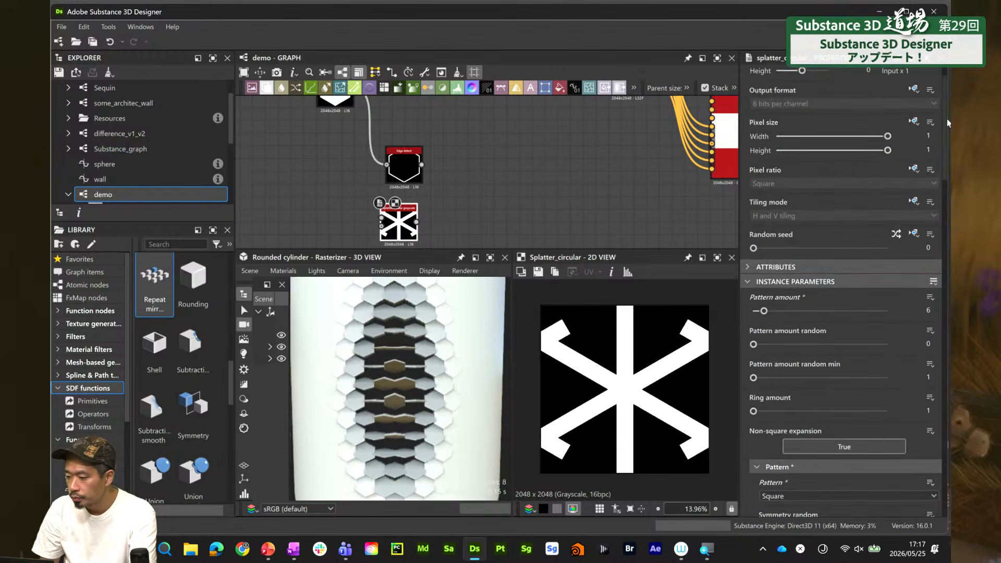
{"action": "scroll", "coordinate": [948, 123], "scroll_direction": "up", "scroll_amount": 1}
{"action": "left_click", "coordinate": [913, 214]}
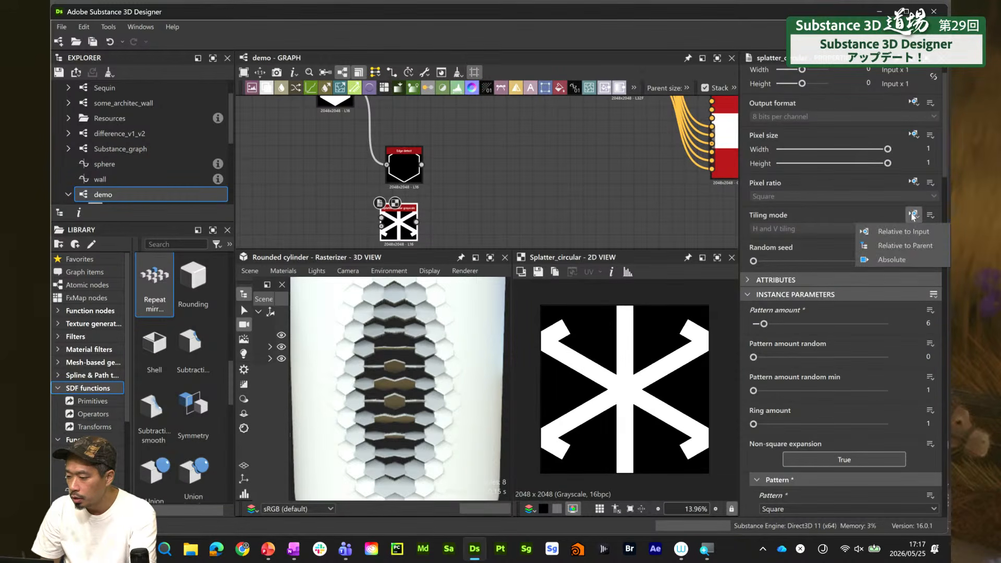
{"action": "left_click", "coordinate": [906, 258]}
{"action": "left_click", "coordinate": [832, 233]}
{"action": "left_click", "coordinate": [824, 242]}
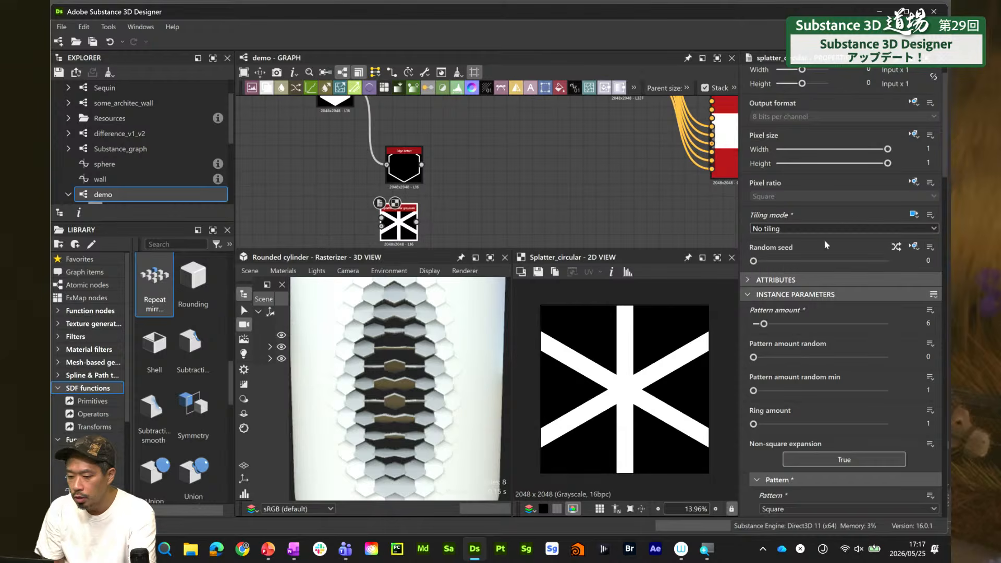
Add a Blend node with Edge detect as the foreground and Splatter circular grayscale as the opacity mask
{"action": "key", "text": "space"}
{"action": "type", "text": "blend"}
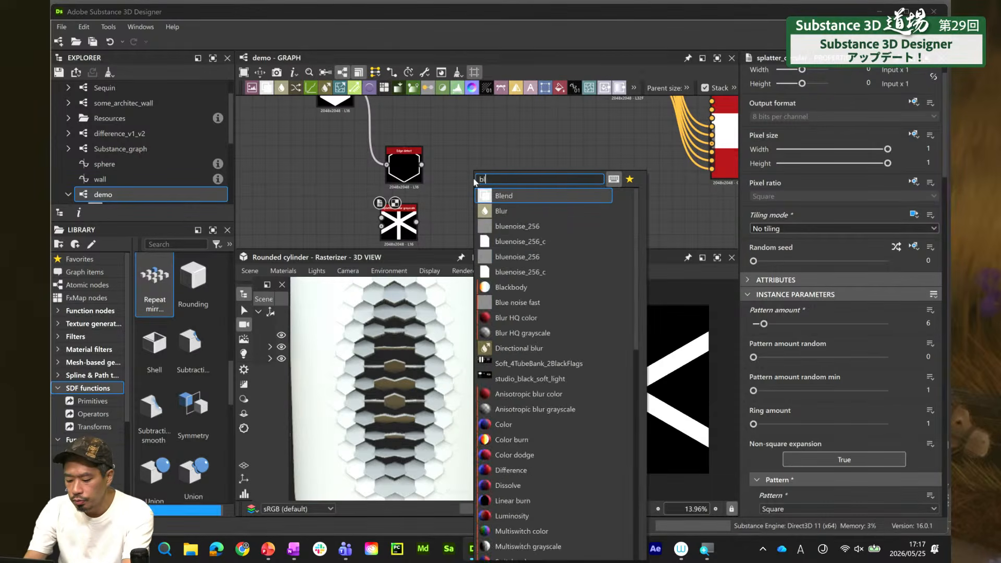
{"action": "key", "text": "Return"}
{"action": "left_click_drag", "start_coordinate": [480, 187], "coordinate": [494, 207]}
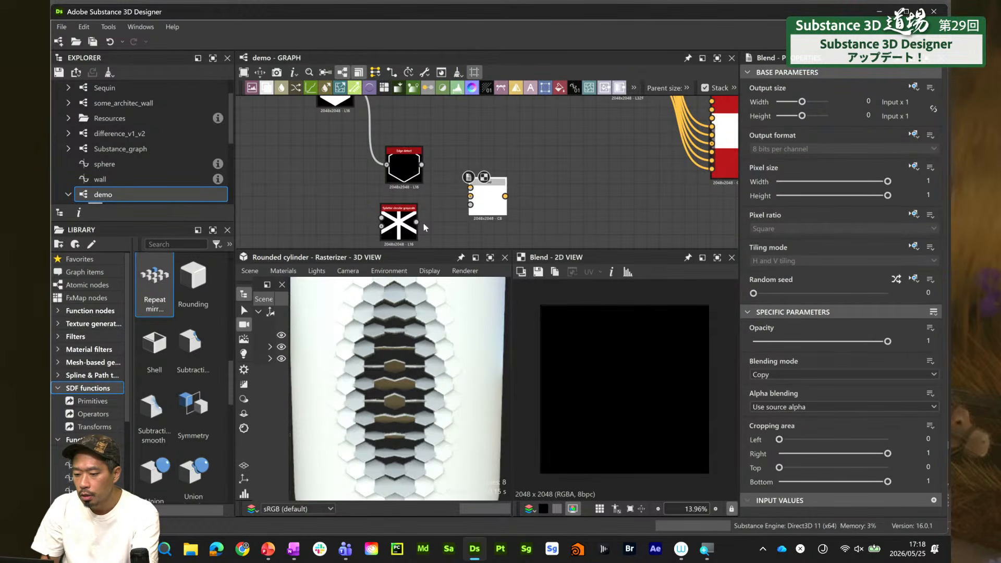
{"action": "left_click_drag", "start_coordinate": [416, 222], "coordinate": [470, 205]}
{"action": "left_click_drag", "start_coordinate": [421, 165], "coordinate": [471, 189]}
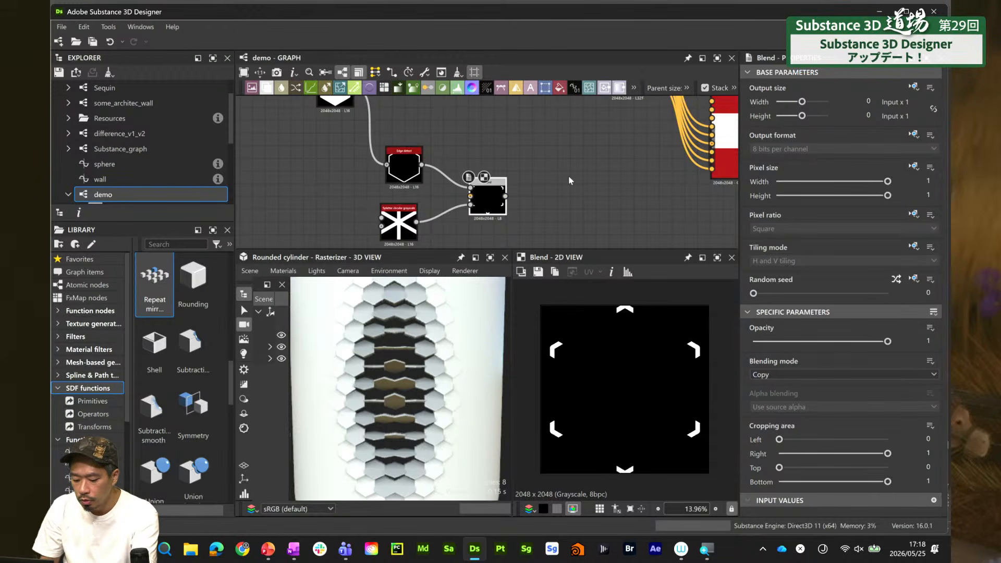
Add a Text node below the Blend node and set its text to "Ds 16.0"
{"action": "middle_click_drag", "start_coordinate": [569, 180], "coordinate": [472, 195]}
{"action": "key", "text": "space"}
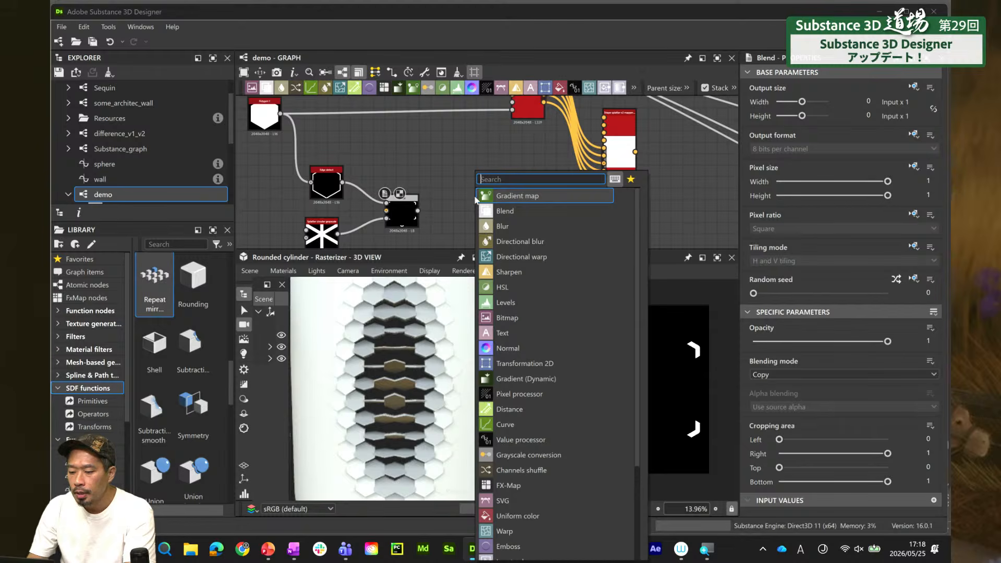
{"action": "type", "text": "text"}
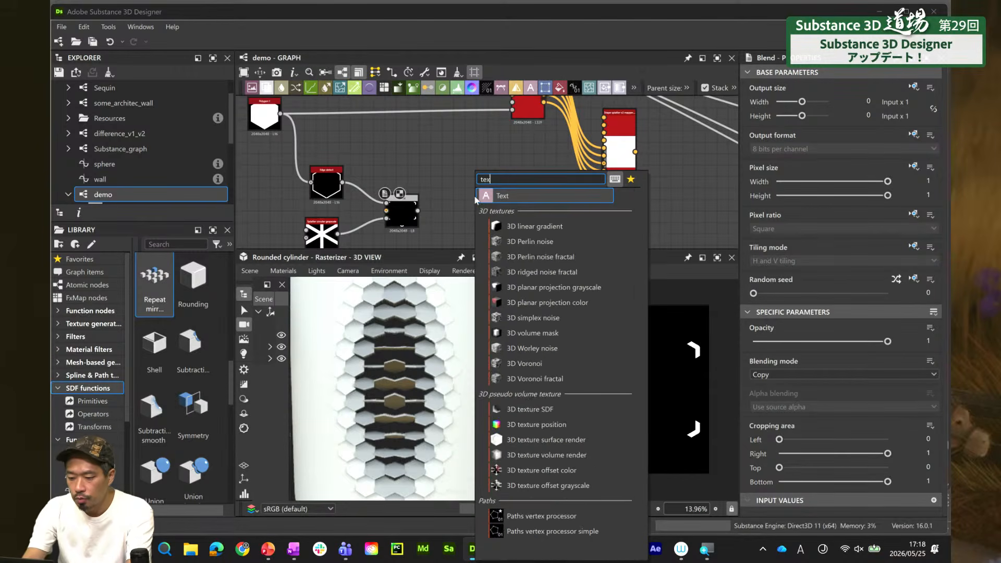
{"action": "key", "text": "Return"}
{"action": "middle_click_drag", "start_coordinate": [473, 194], "coordinate": [505, 162]}
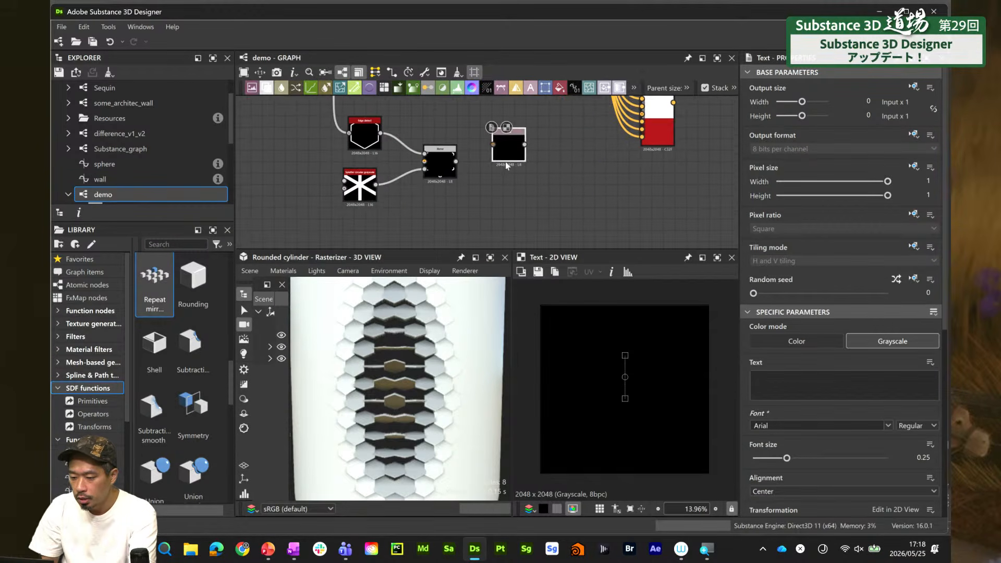
{"action": "left_click", "coordinate": [773, 385]}
{"action": "type", "text": "Ds"}
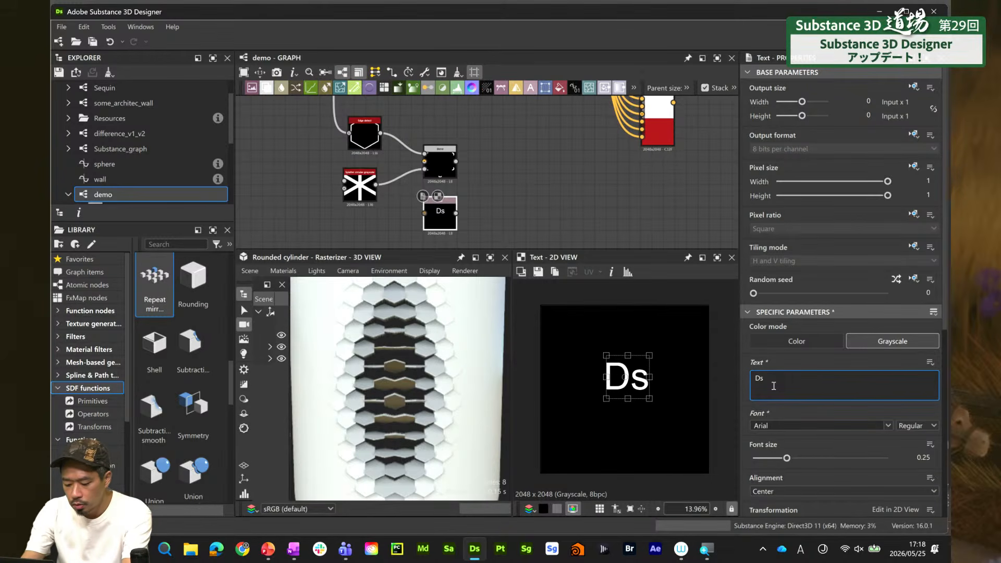
{"action": "type", "text": " 16.0"}
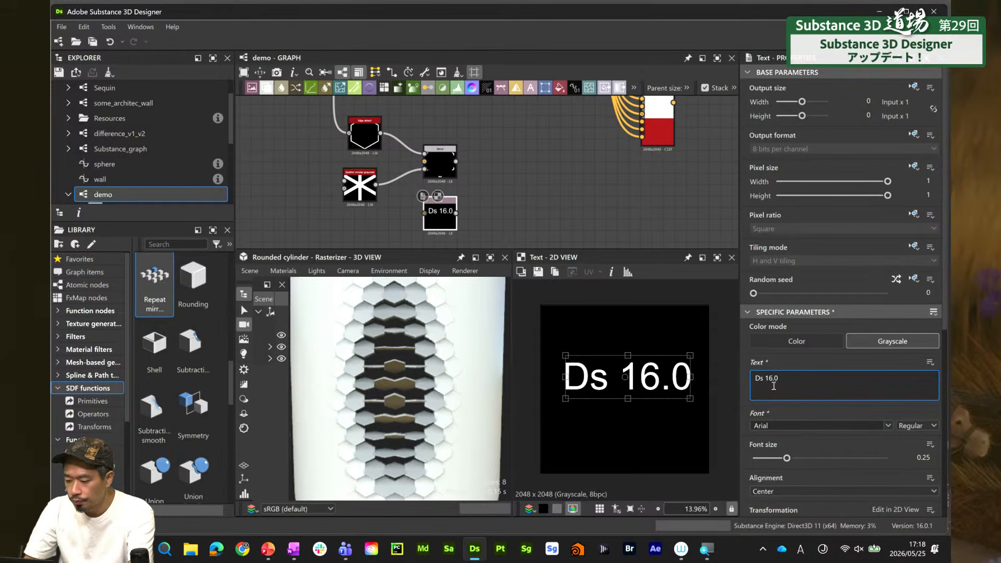
Change the Text node's font to Adobe Clean Black
{"action": "left_click", "coordinate": [886, 426]}
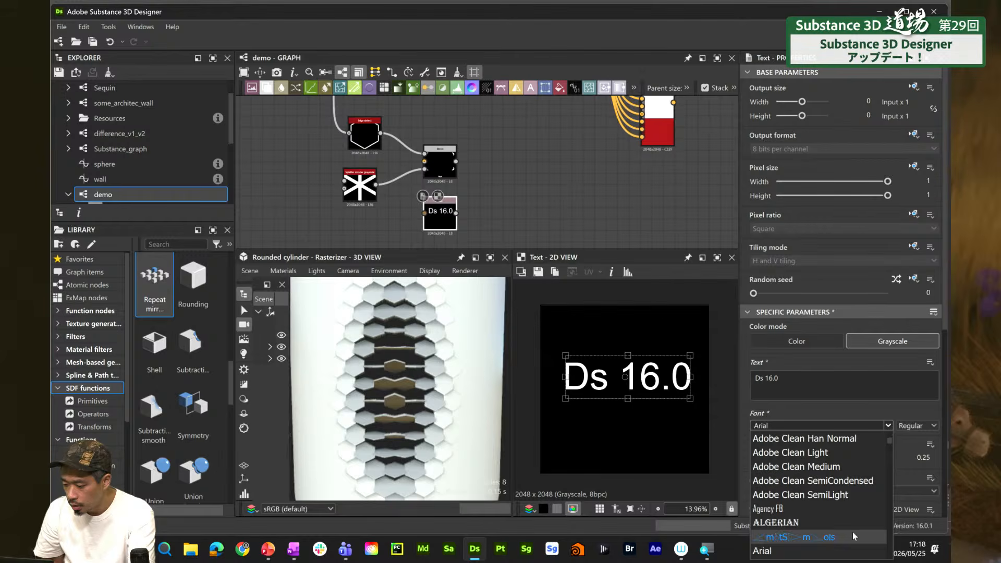
{"action": "scroll", "coordinate": [888, 437], "scroll_direction": "up", "scroll_amount": 4}
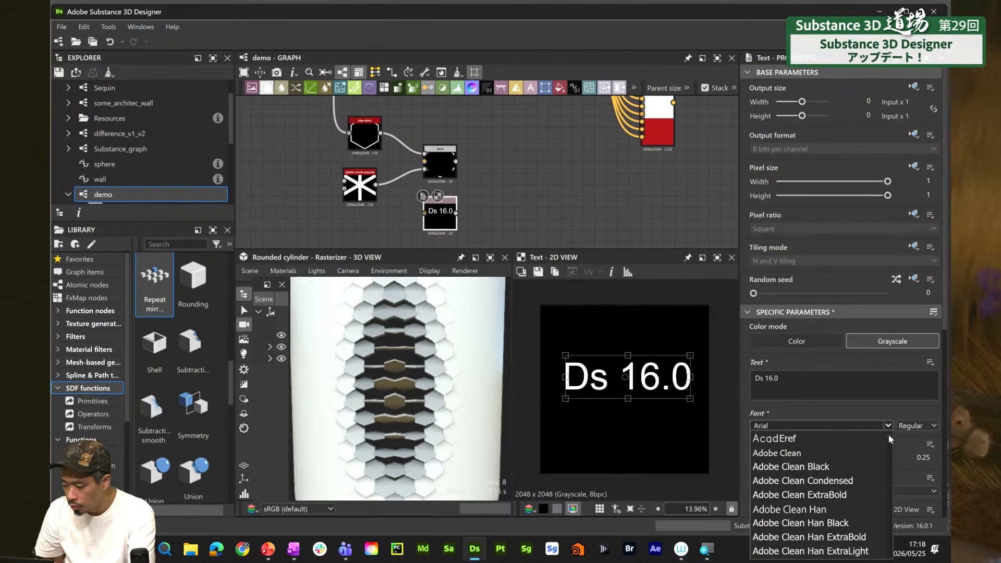
{"action": "scroll", "coordinate": [889, 435], "scroll_direction": "down", "scroll_amount": 1}
{"action": "scroll", "coordinate": [890, 437], "scroll_direction": "up", "scroll_amount": 1}
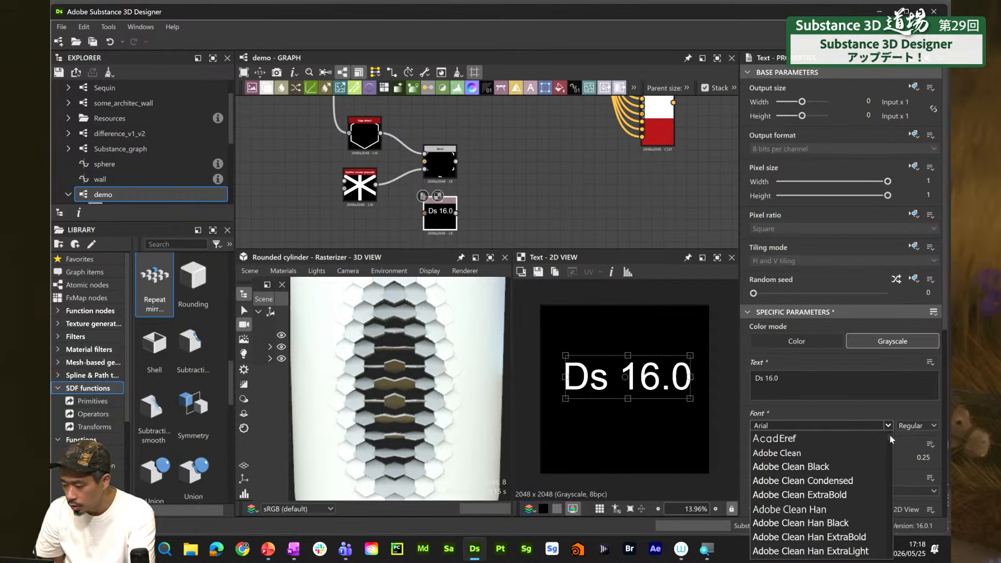
{"action": "left_click", "coordinate": [844, 464]}
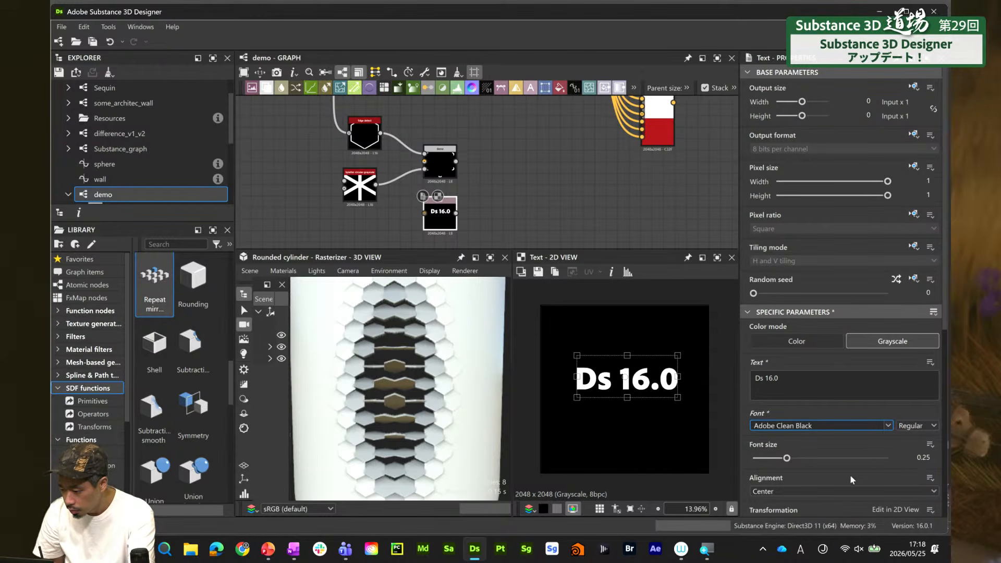
Set the text's font size to 0.15, turn it to read vertically downward, and move it toward the canvas's left edge
{"action": "left_click_drag", "start_coordinate": [785, 462], "coordinate": [774, 465]}
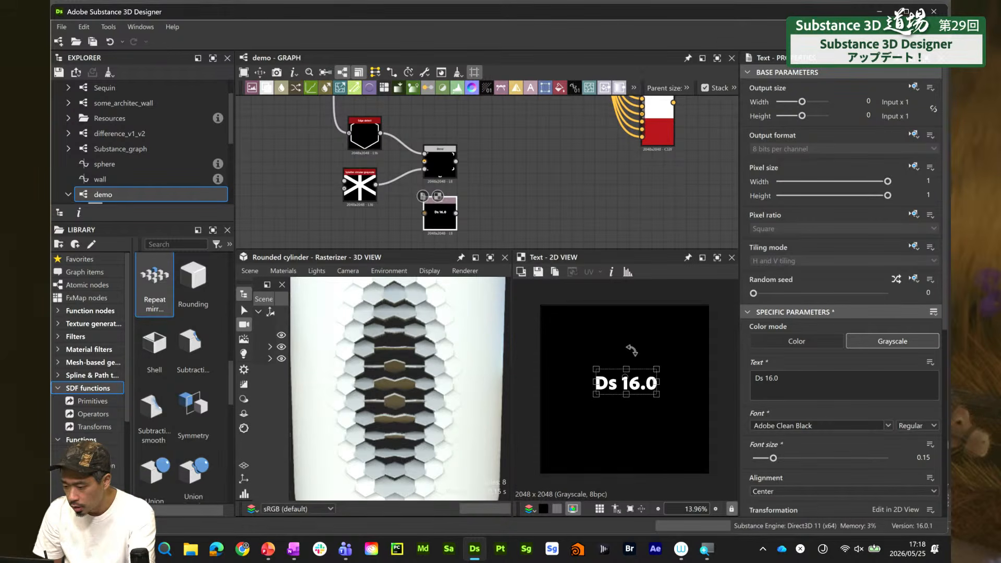
{"action": "left_click_drag", "start_coordinate": [631, 350], "coordinate": [586, 386]}
Add a Blend node with the corner-mark Blend as foreground and the Text node as background, using Add (linear dodge) mode
{"action": "middle_click_drag", "start_coordinate": [526, 178], "coordinate": [551, 154]}
{"action": "scroll", "coordinate": [519, 138], "scroll_direction": "up", "scroll_amount": 2}
{"action": "left_click", "coordinate": [516, 172]}
{"action": "key", "text": "space"}
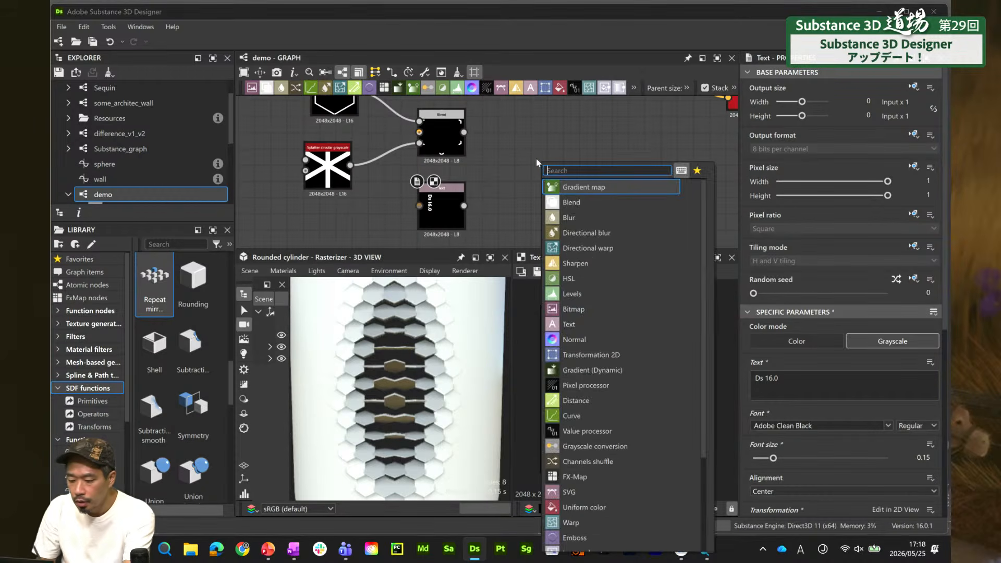
{"action": "type", "text": "blend"}
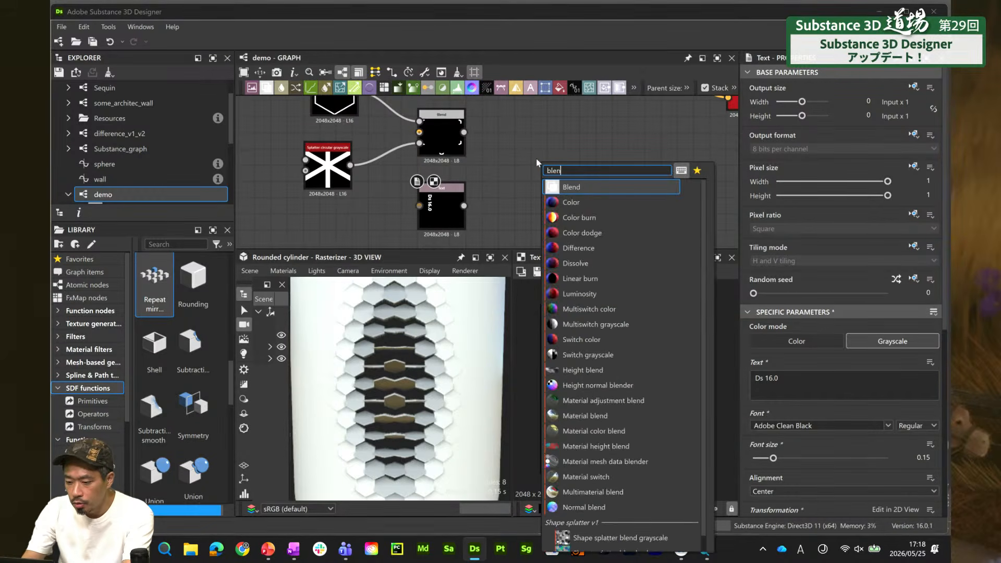
{"action": "key", "text": "Return"}
{"action": "left_click_drag", "start_coordinate": [464, 132], "coordinate": [516, 145]}
{"action": "left_click_drag", "start_coordinate": [463, 206], "coordinate": [516, 168]}
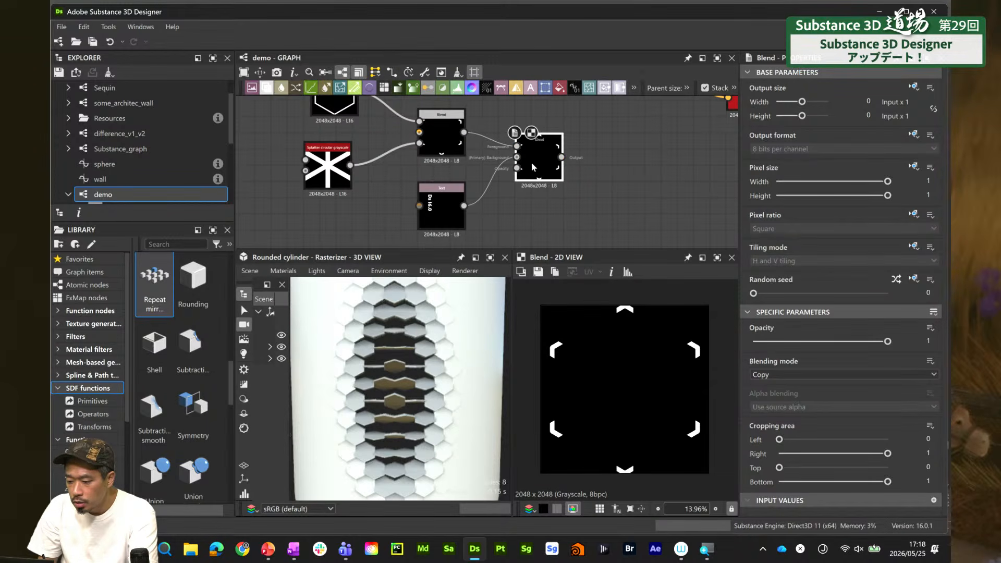
{"action": "left_click", "coordinate": [816, 374]}
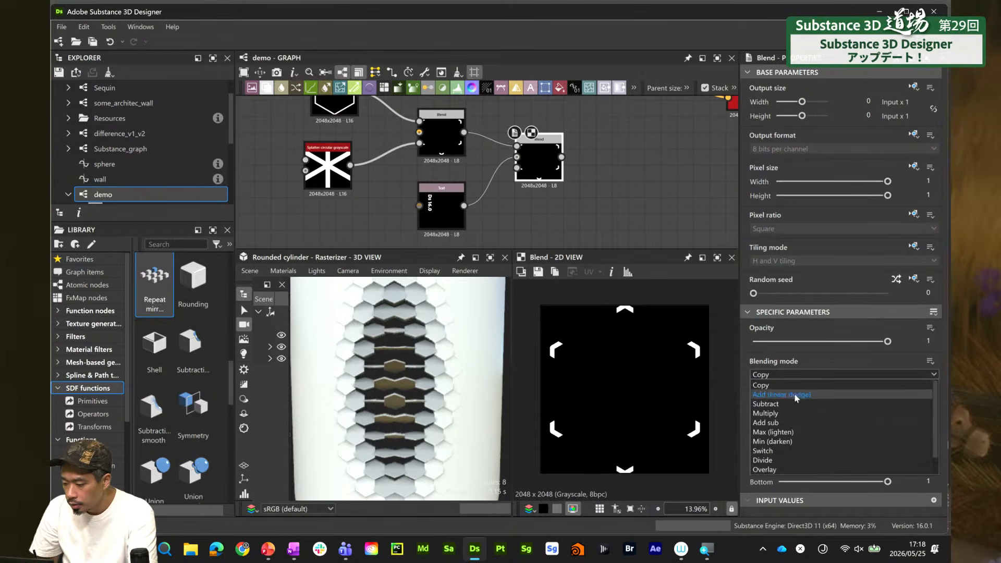
{"action": "left_click", "coordinate": [795, 395]}
Nudge the vertical text down and left between the two left corner marks, and shift the new Blend node farther right in the graph
{"action": "left_click", "coordinate": [441, 216]}
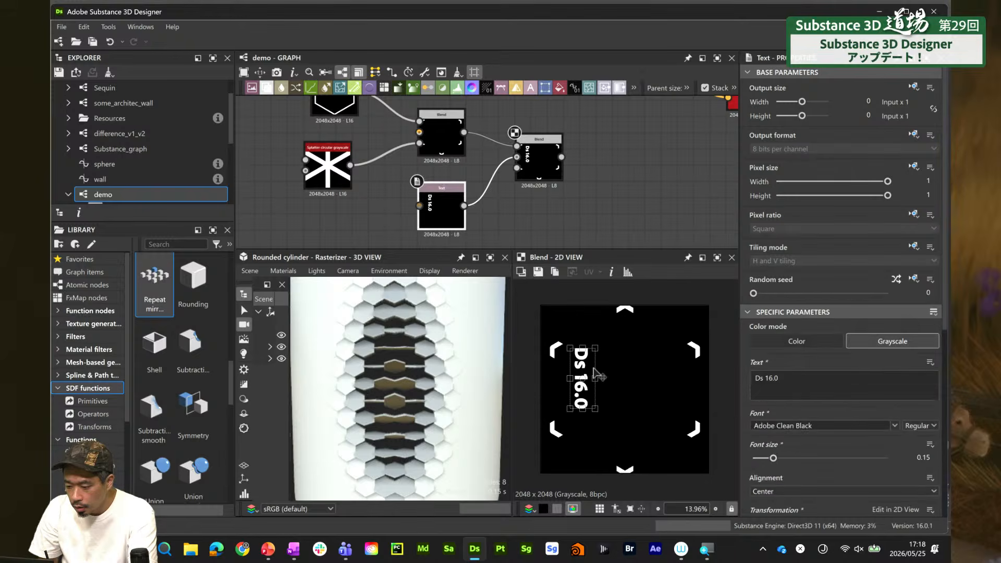
{"action": "left_click_drag", "start_coordinate": [584, 371], "coordinate": [579, 381]}
{"action": "left_click_drag", "start_coordinate": [540, 158], "coordinate": [645, 184]}
{"action": "left_click", "coordinate": [572, 131]}
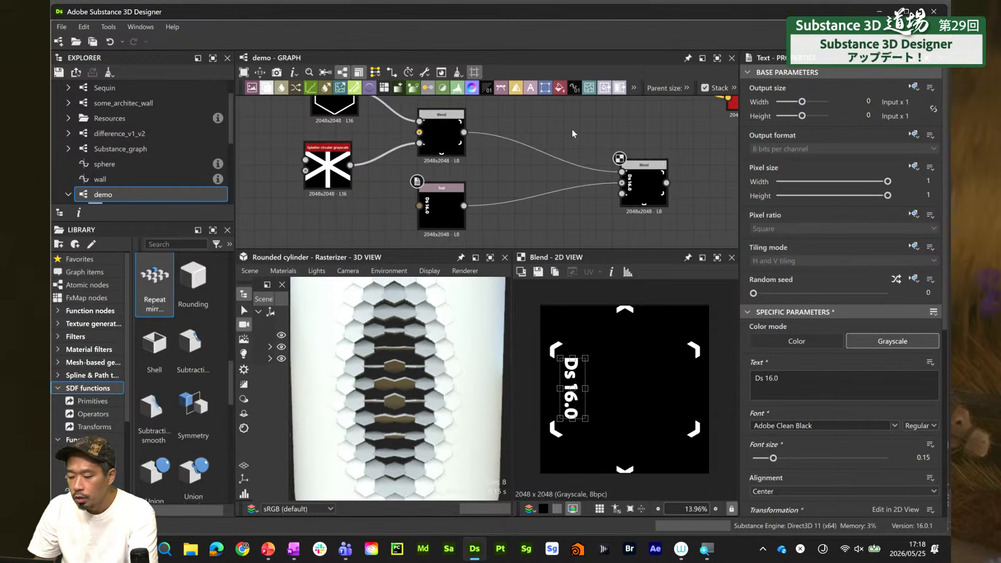
Try feeding the combined Blend into an RGBA split node, and remove that node and the Blend's two input links
{"action": "middle_click_drag", "start_coordinate": [723, 166], "coordinate": [610, 177]}
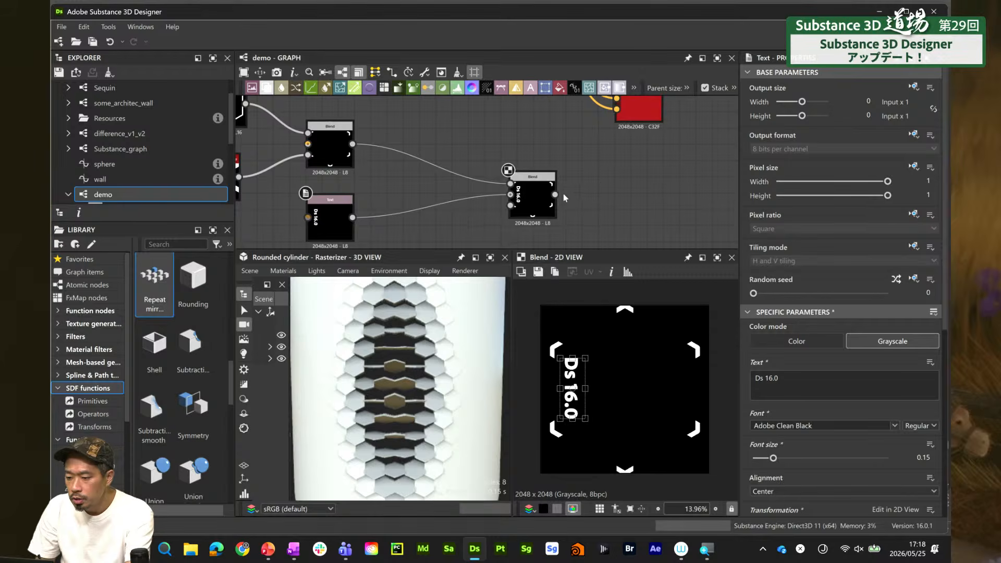
{"action": "key", "text": "space"}
{"action": "key", "text": "Escape"}
{"action": "key", "text": "space"}
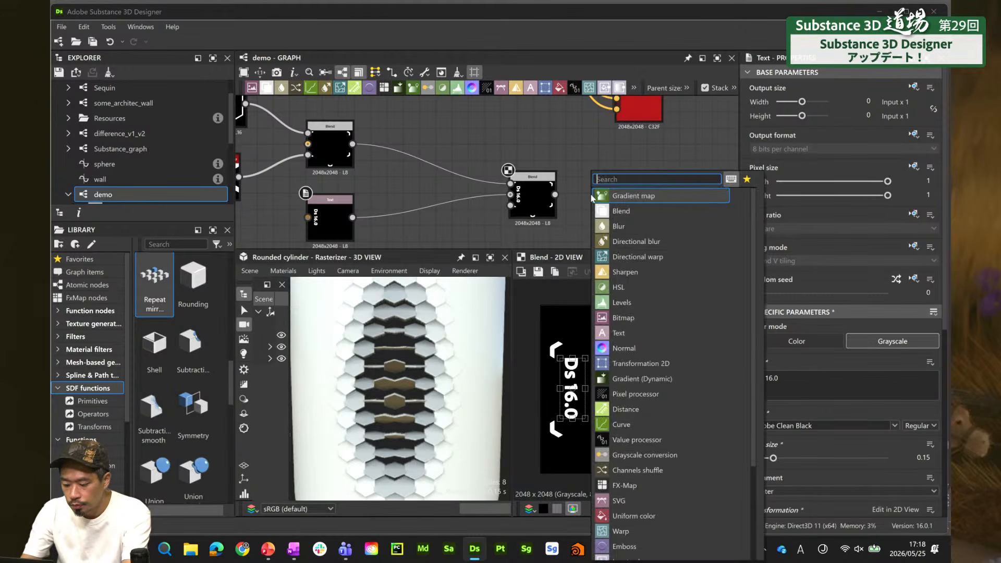
{"action": "type", "text": "rgb"}
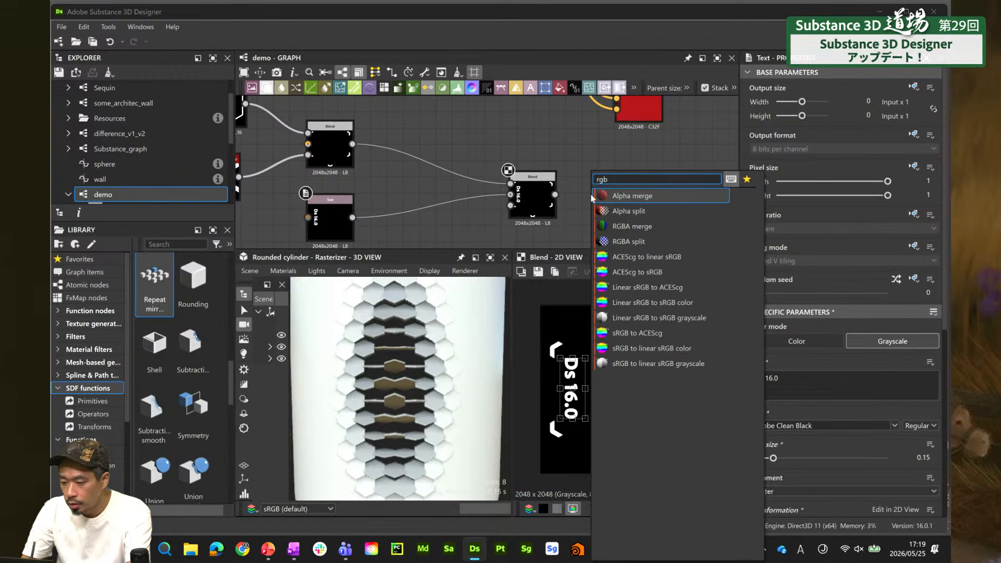
{"action": "left_click", "coordinate": [640, 242]}
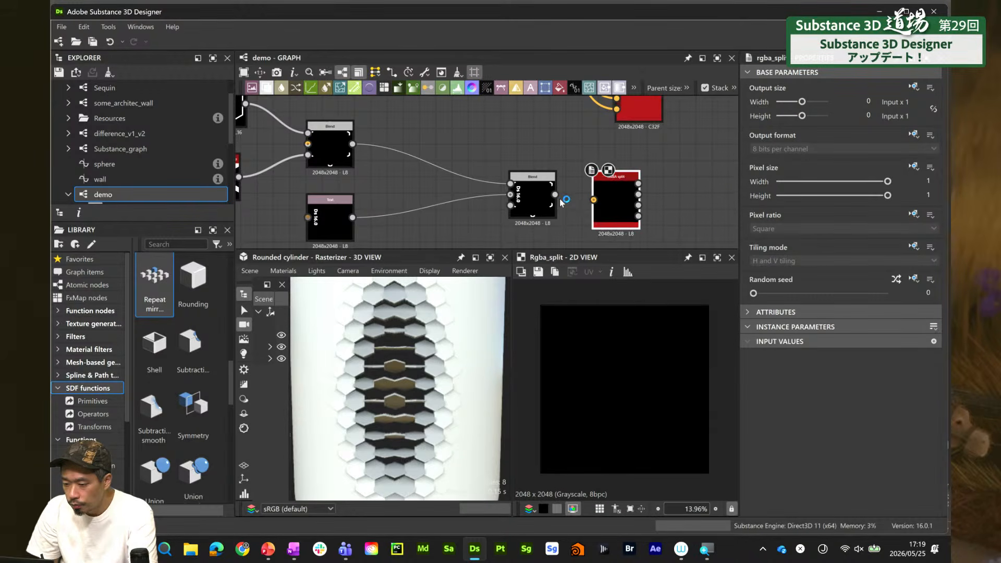
{"action": "left_click_drag", "start_coordinate": [555, 194], "coordinate": [593, 199]}
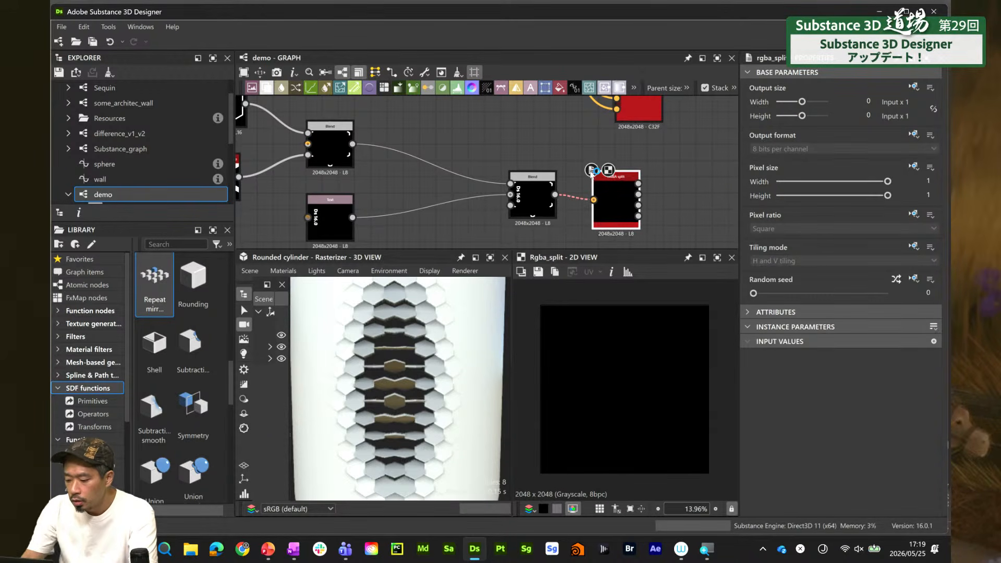
{"action": "key", "text": "Delete"}
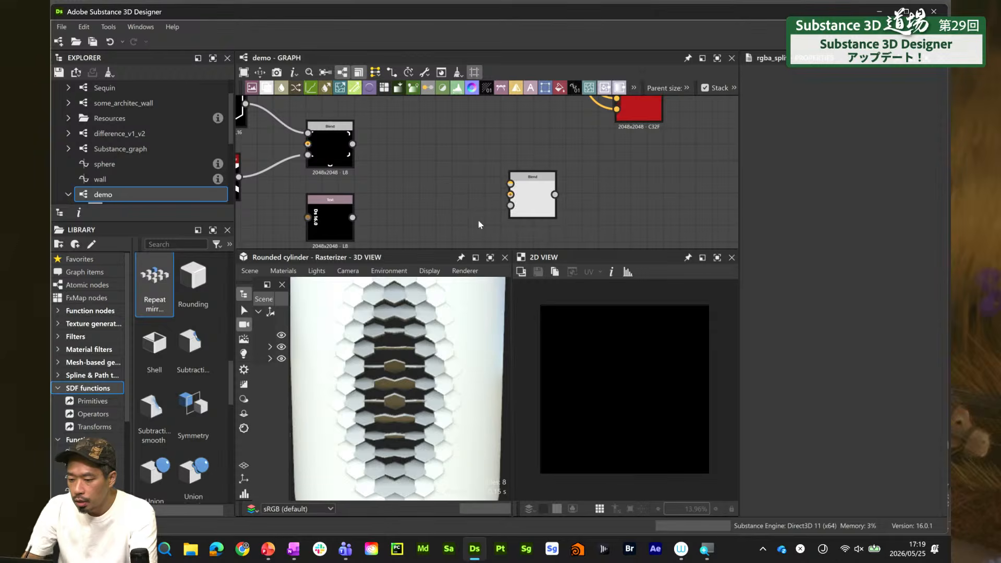
Add a Uniform color node above the corner-mark Blend and set its color to bright green (H 94, S 255, V 213)
{"action": "key", "text": "space"}
{"action": "type", "text": "unif"}
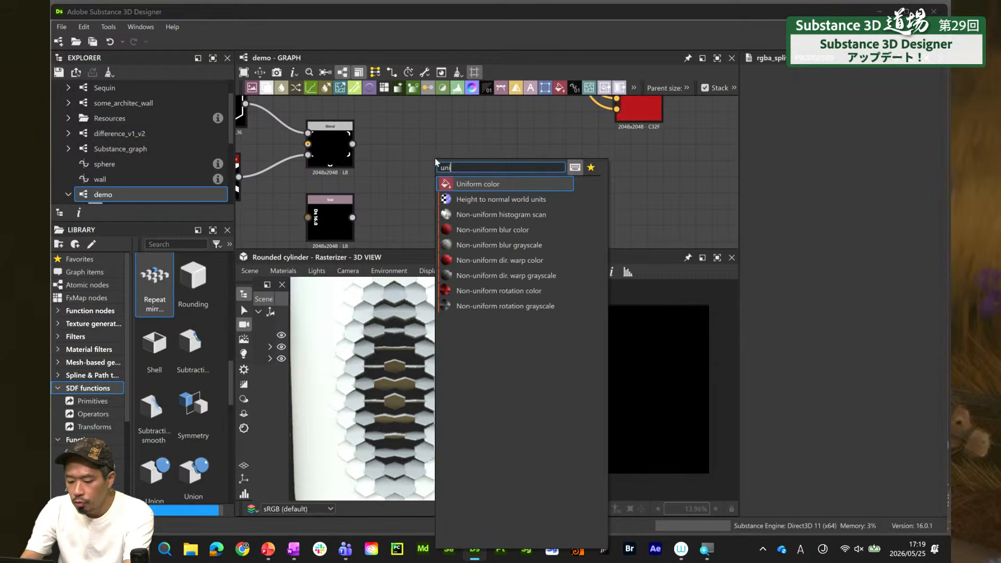
{"action": "left_click", "coordinate": [510, 186]}
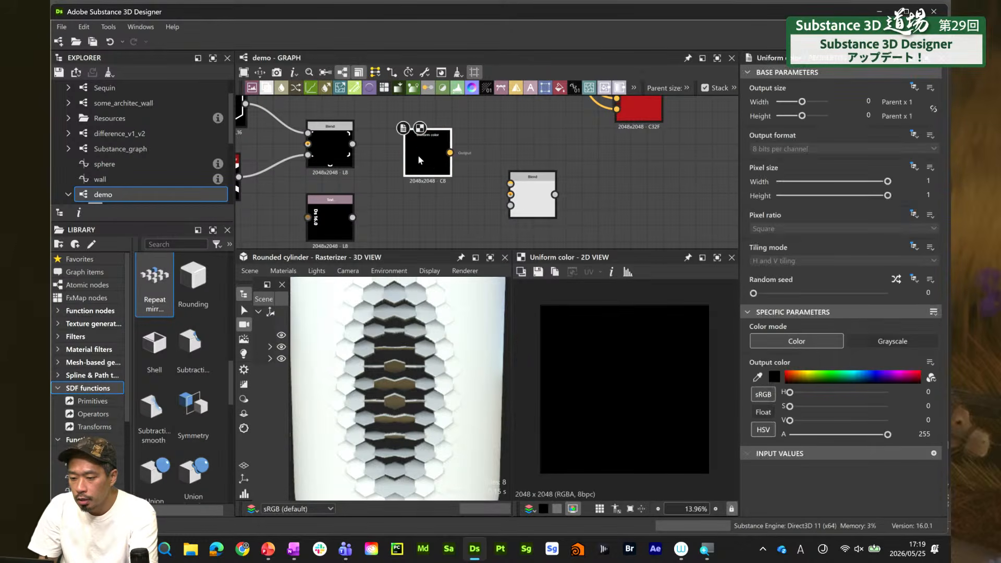
{"action": "left_click_drag", "start_coordinate": [417, 154], "coordinate": [376, 118]}
{"action": "middle_click_drag", "start_coordinate": [396, 136], "coordinate": [417, 192]}
{"action": "left_click_drag", "start_coordinate": [407, 170], "coordinate": [359, 138]}
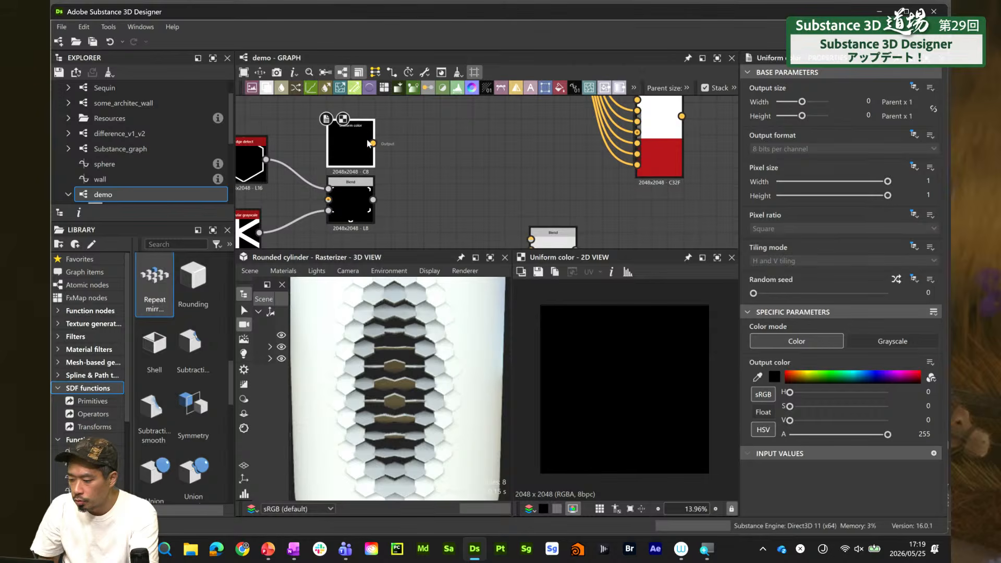
{"action": "left_click", "coordinate": [813, 374]}
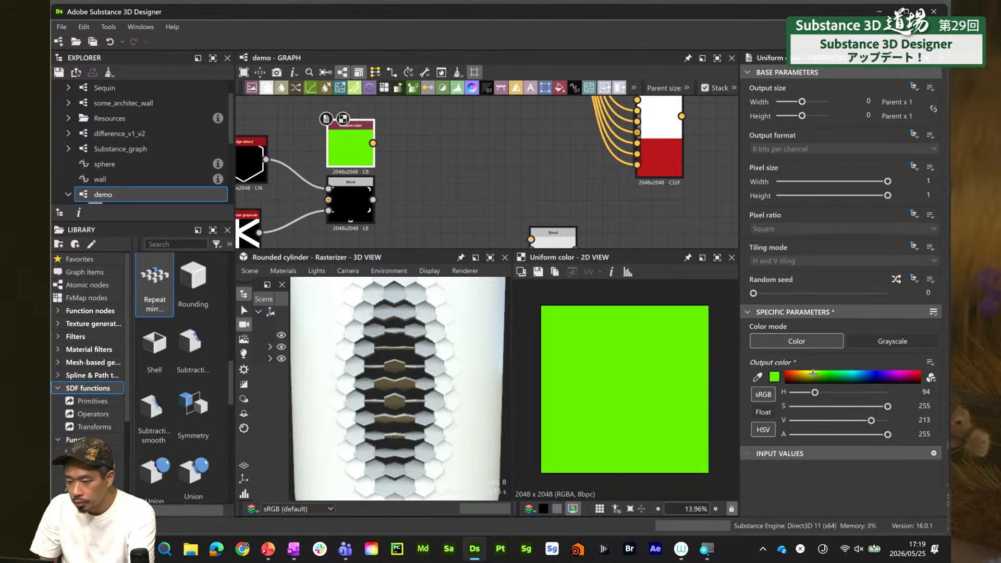
Add a Blend node with the green Uniform color as foreground and the corner-mark Blend as opacity mask
{"action": "key", "text": "space"}
{"action": "type", "text": "blend"}
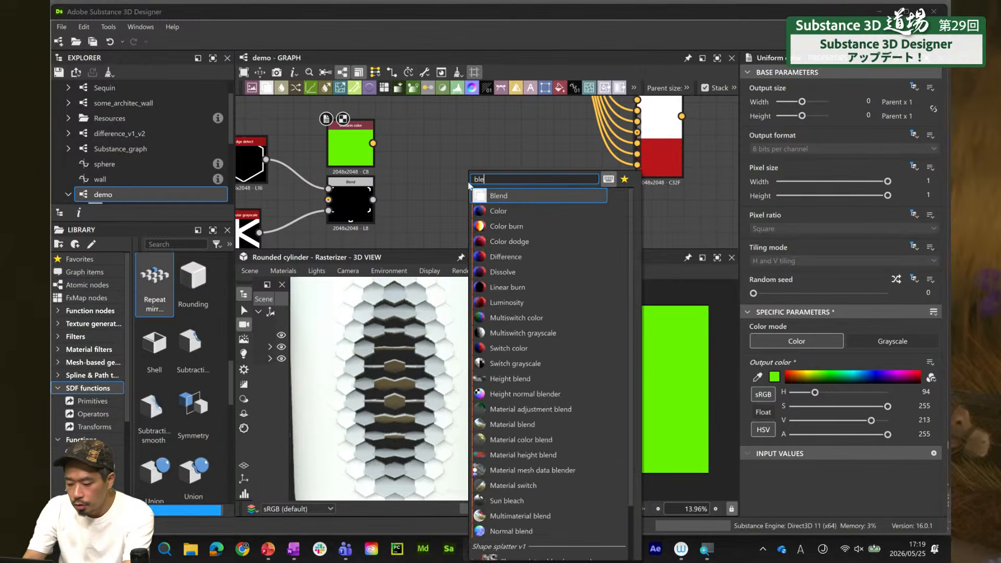
{"action": "key", "text": "Return"}
{"action": "left_click_drag", "start_coordinate": [372, 143], "coordinate": [442, 164]}
{"action": "left_click_drag", "start_coordinate": [372, 200], "coordinate": [441, 182]}
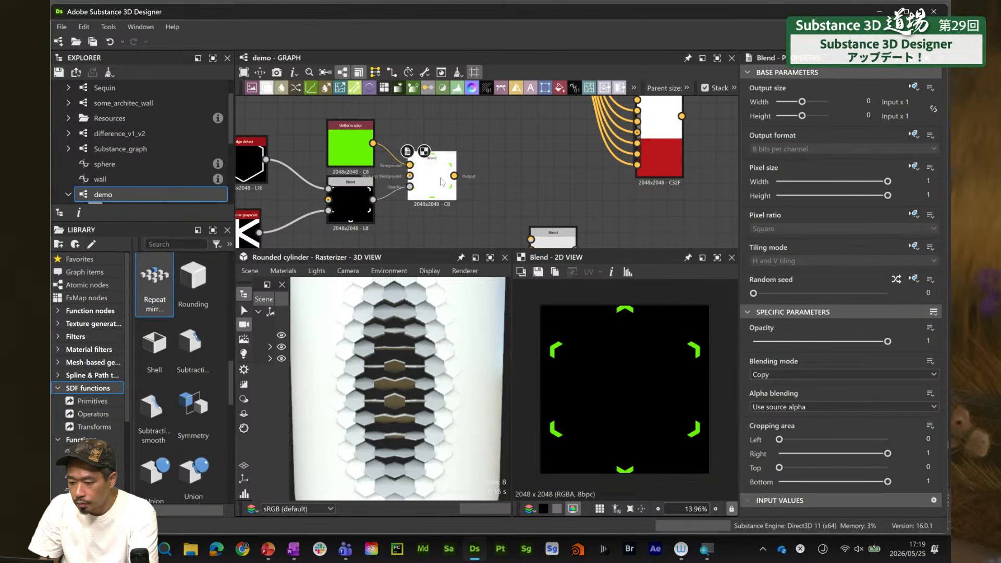
Add a second Uniform color node near the Text node
{"action": "scroll", "coordinate": [473, 162], "scroll_direction": "down", "scroll_amount": 2}
{"action": "middle_click_drag", "start_coordinate": [468, 221], "coordinate": [496, 195]}
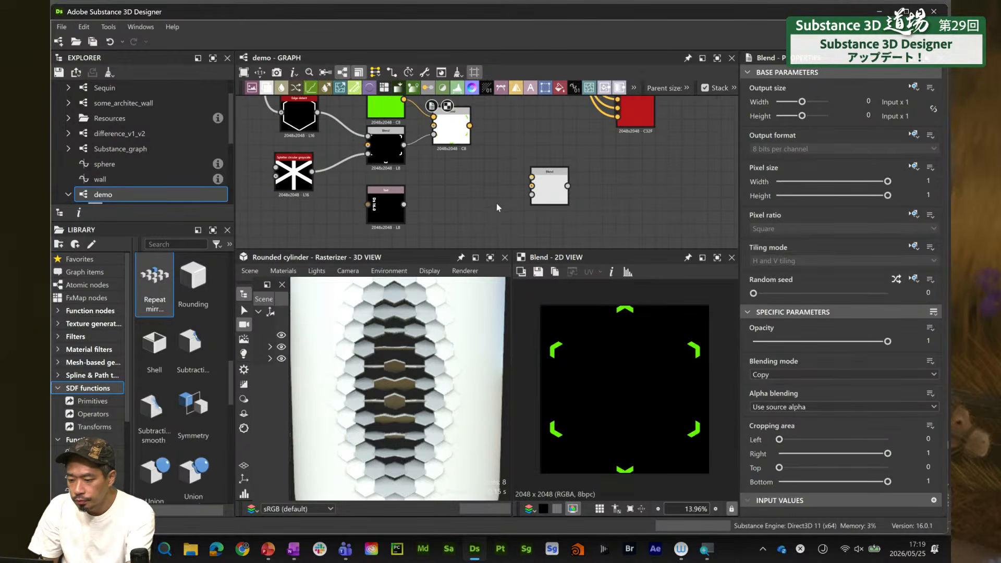
{"action": "key", "text": "space"}
{"action": "type", "text": "unif"}
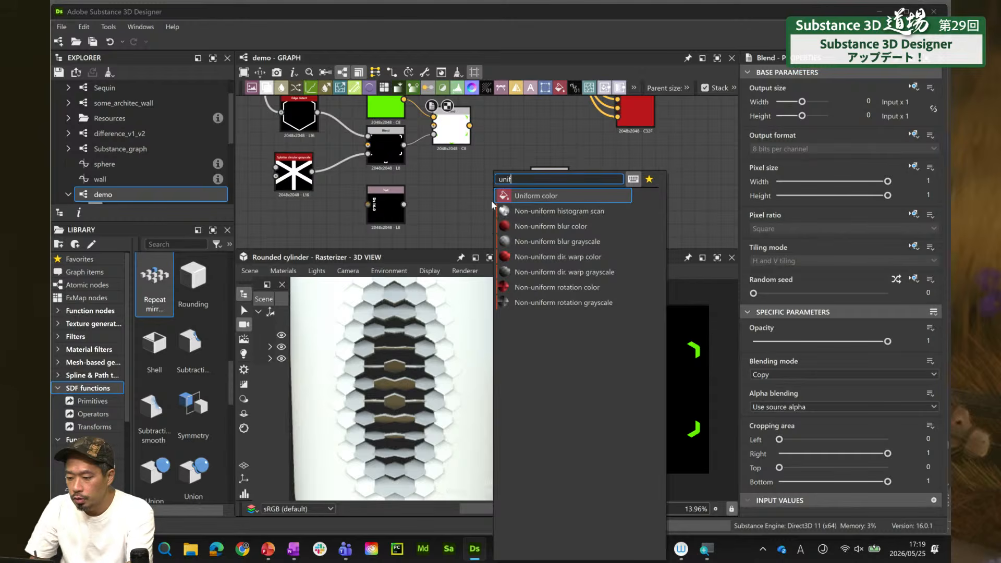
Add a Uniform color node and stack it in line with the Text node, directly above it
{"action": "key", "text": "Return"}
{"action": "double_click", "coordinate": [487, 203]}
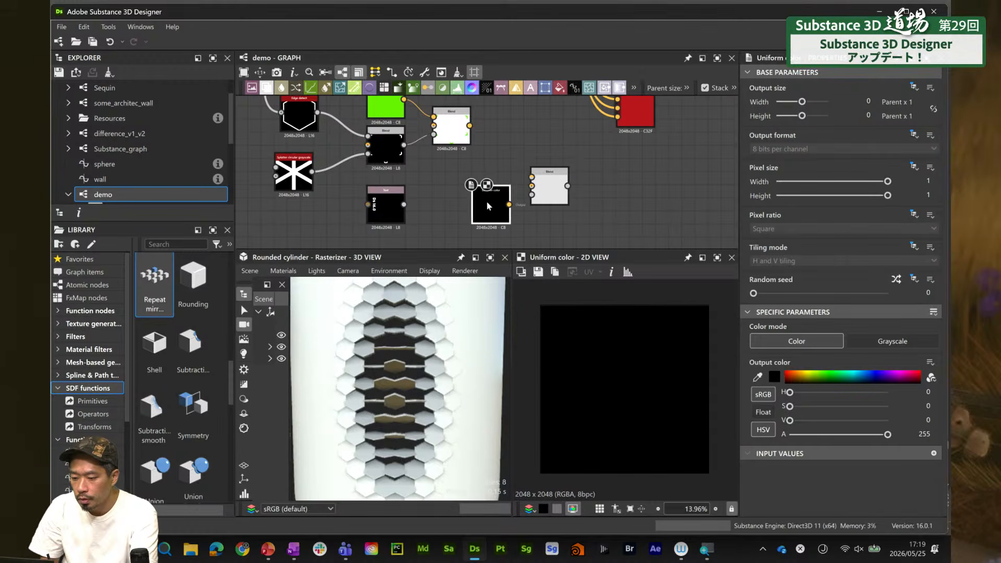
{"action": "left_click_drag", "start_coordinate": [487, 202], "coordinate": [435, 202]}
{"action": "middle_click_drag", "start_coordinate": [468, 202], "coordinate": [504, 148]}
{"action": "left_click_drag", "start_coordinate": [422, 149], "coordinate": [462, 202]}
{"action": "left_click", "coordinate": [463, 161], "text": "ctrl"}
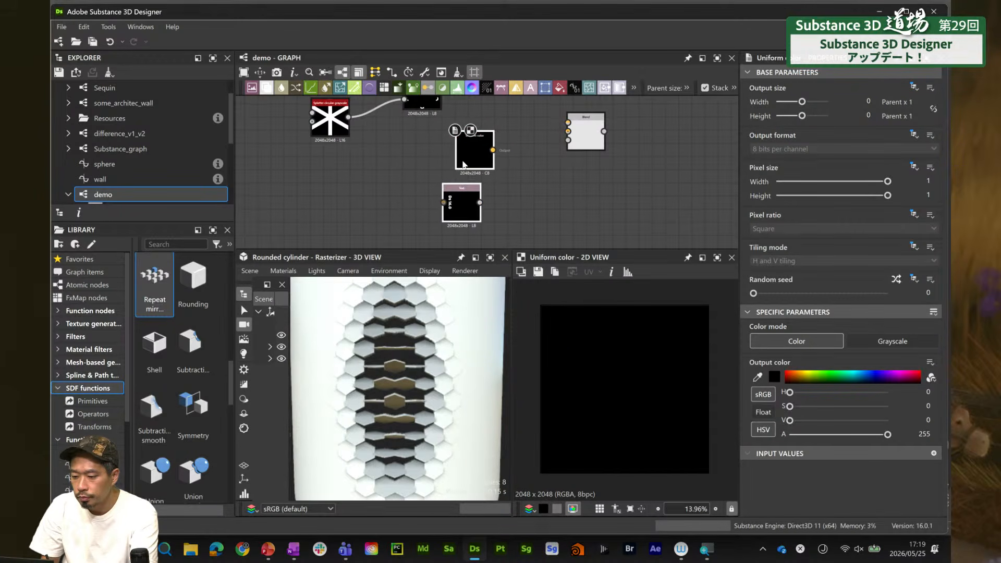
{"action": "left_click_drag", "start_coordinate": [462, 165], "coordinate": [411, 165]}
{"action": "left_click", "coordinate": [407, 208]}
{"action": "left_click_drag", "start_coordinate": [435, 196], "coordinate": [430, 196]}
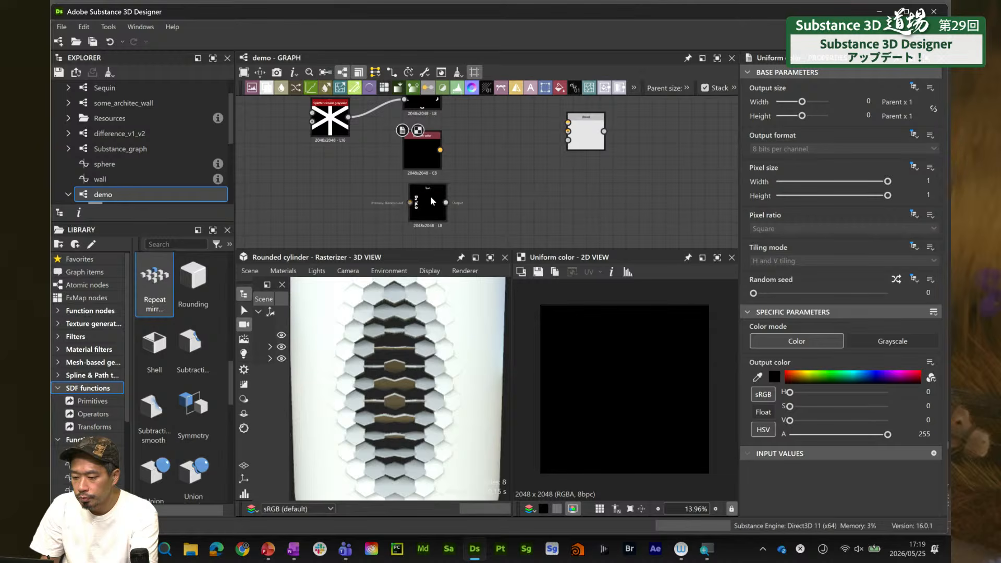
Set the new Uniform color node's output colour to orange (H 40, S 255, V 234)
{"action": "left_click", "coordinate": [409, 155]}
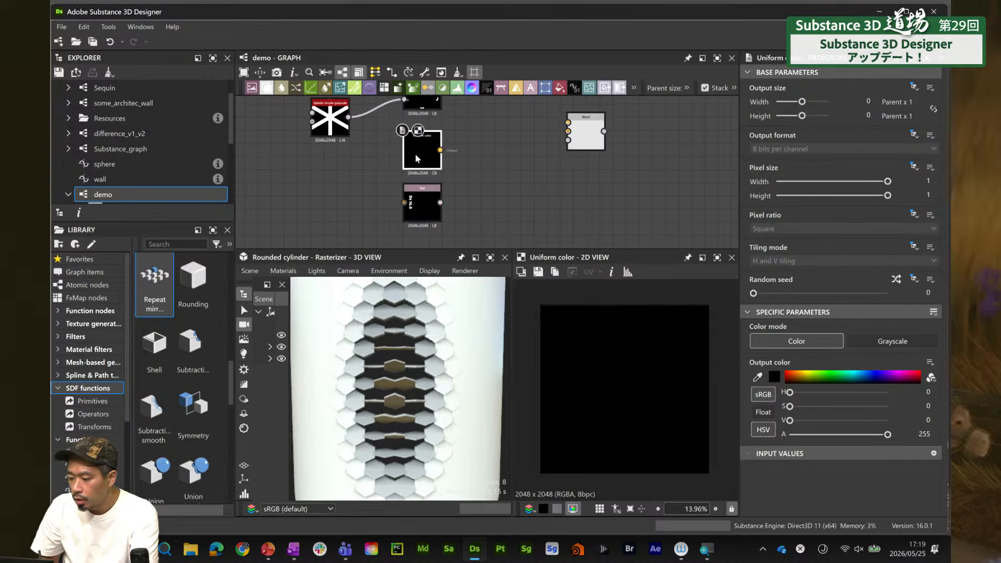
{"action": "left_click", "coordinate": [813, 373]}
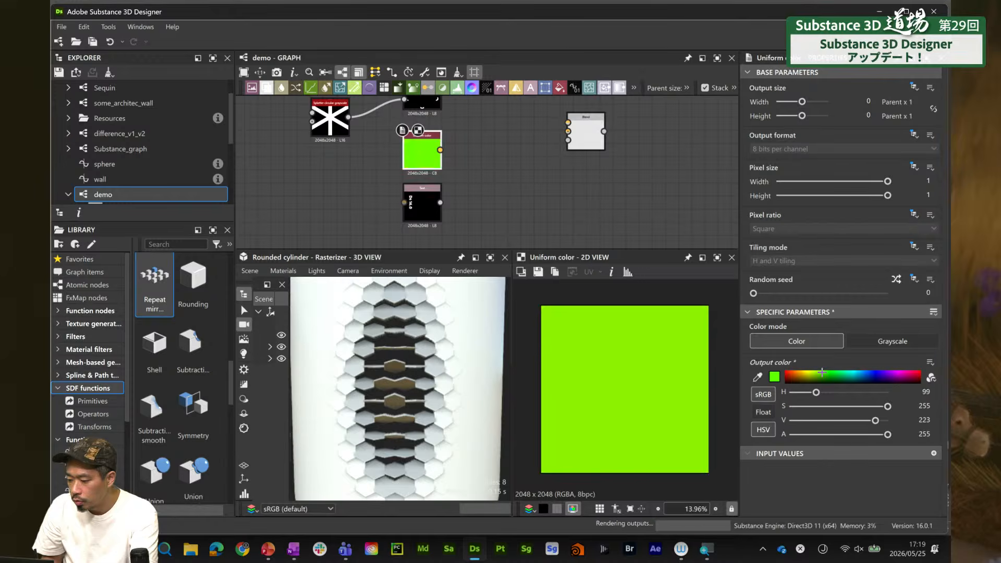
{"action": "left_click", "coordinate": [799, 372]}
Add a Blend node with the orange Uniform color as its foreground and the Text node as its opacity mask
{"action": "middle_click_drag", "start_coordinate": [487, 140], "coordinate": [495, 192]}
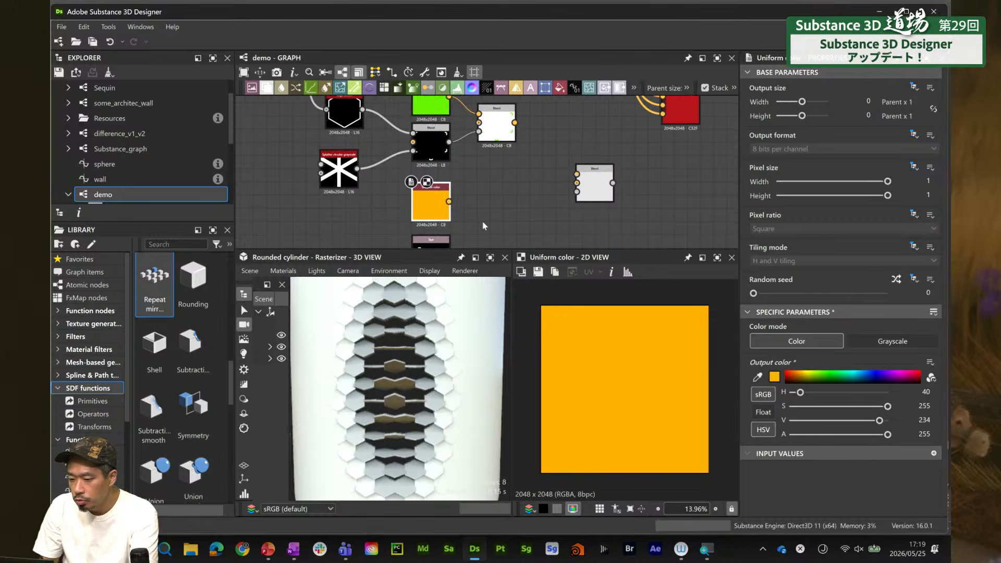
{"action": "key", "text": "space"}
{"action": "type", "text": "blend"}
{"action": "key", "text": "Return"}
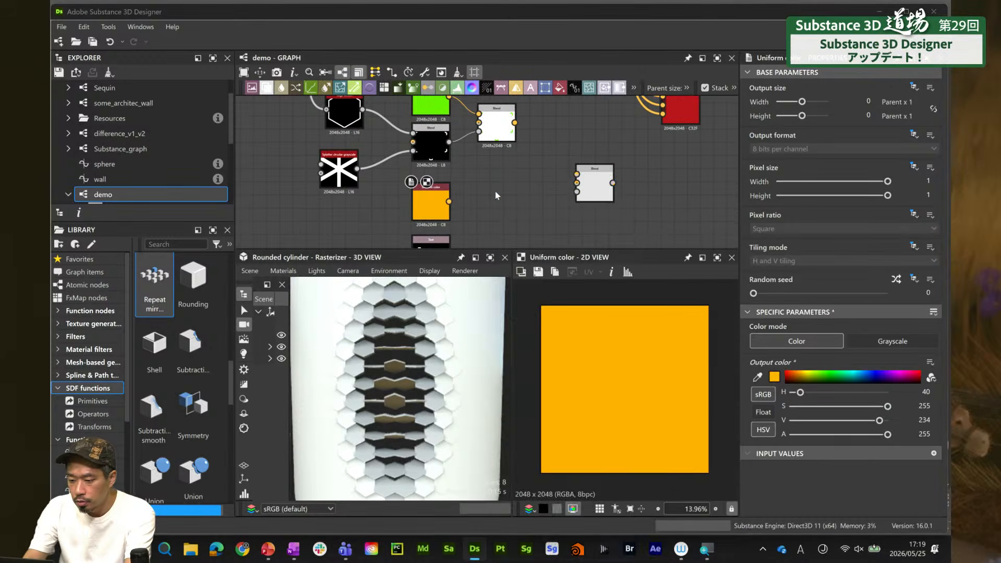
{"action": "left_click_drag", "start_coordinate": [498, 192], "coordinate": [516, 219]}
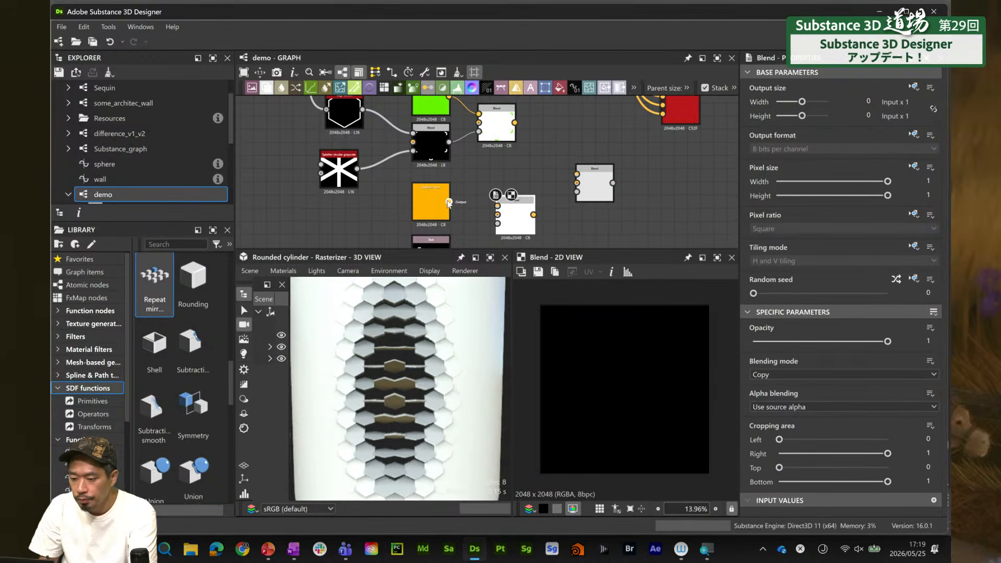
{"action": "left_click_drag", "start_coordinate": [449, 201], "coordinate": [497, 205]}
{"action": "middle_click_drag", "start_coordinate": [472, 226], "coordinate": [468, 187]}
{"action": "left_click_drag", "start_coordinate": [445, 213], "coordinate": [491, 184]}
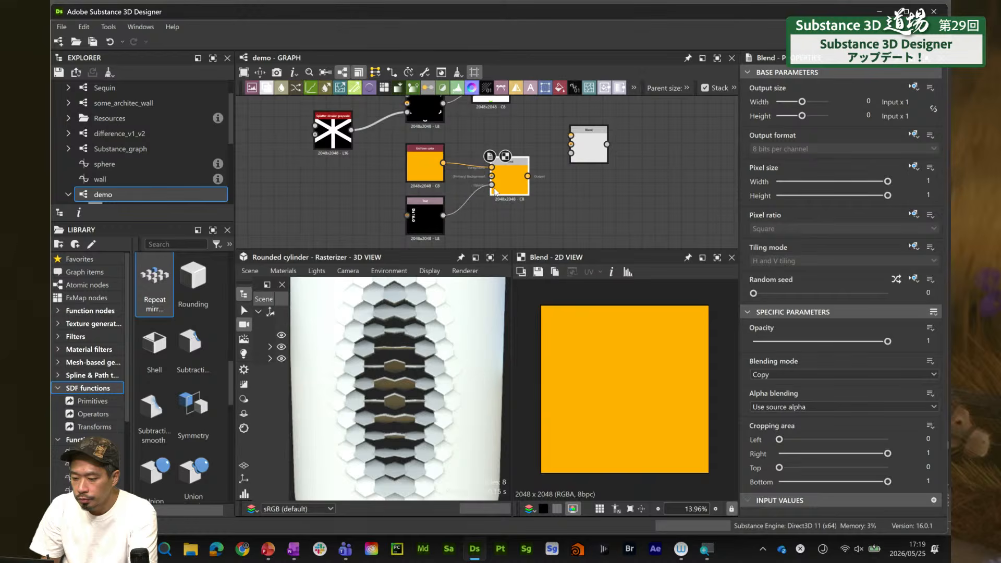
Combine the green and orange Blend outputs in the empty Blend node, set its blending mode to Copy, and preview it
{"action": "middle_click_drag", "start_coordinate": [583, 134], "coordinate": [537, 193]}
{"action": "left_click_drag", "start_coordinate": [465, 141], "coordinate": [527, 192]}
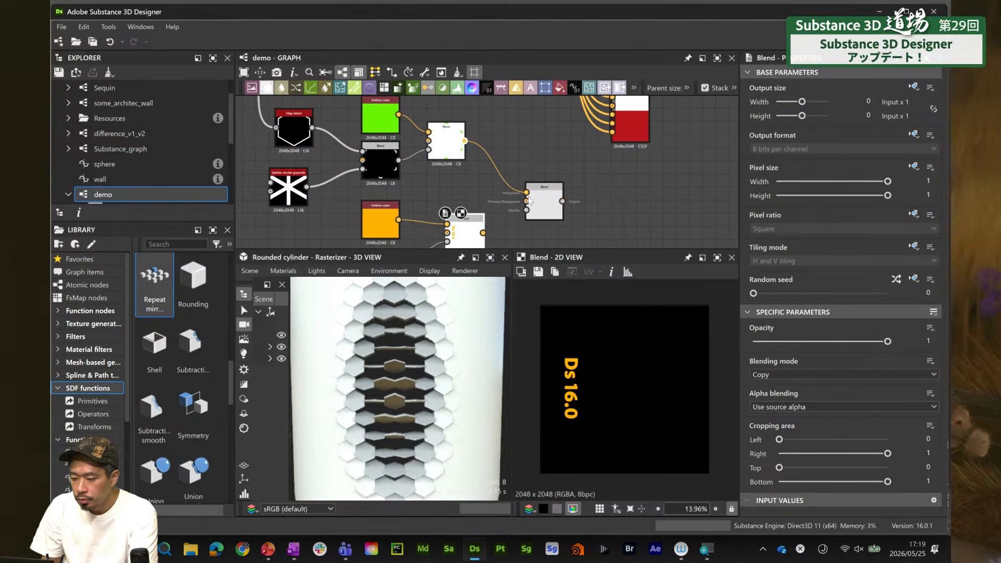
{"action": "left_click", "coordinate": [541, 202]}
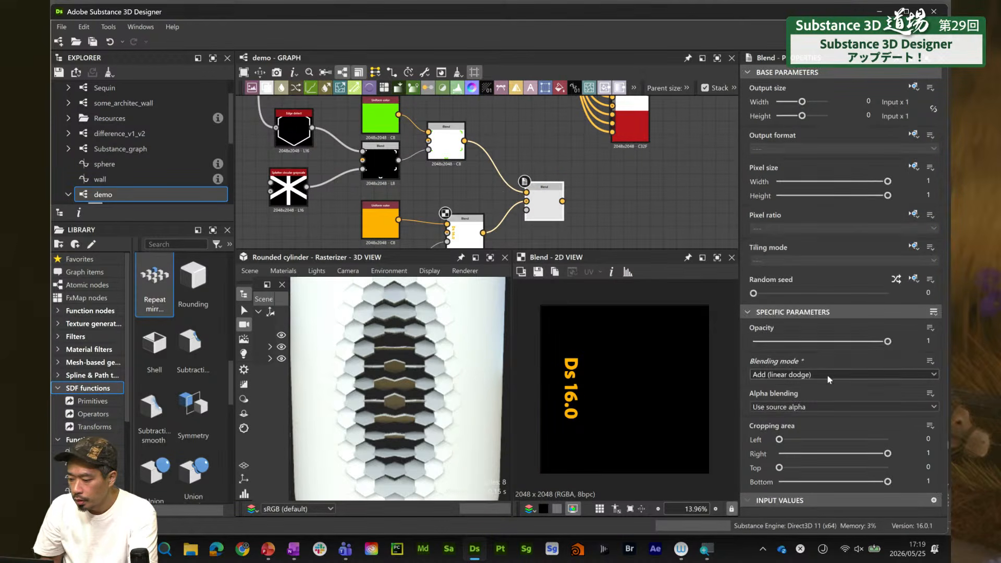
{"action": "left_click", "coordinate": [826, 375]}
{"action": "left_click", "coordinate": [812, 388]}
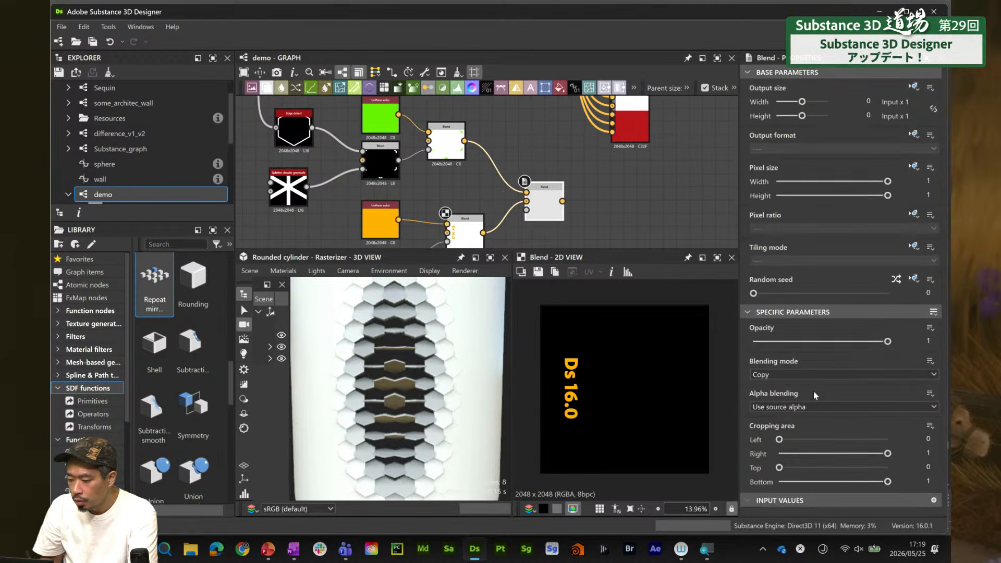
{"action": "double_click", "coordinate": [552, 203]}
{"action": "middle_click_drag", "start_coordinate": [569, 218], "coordinate": [545, 193]}
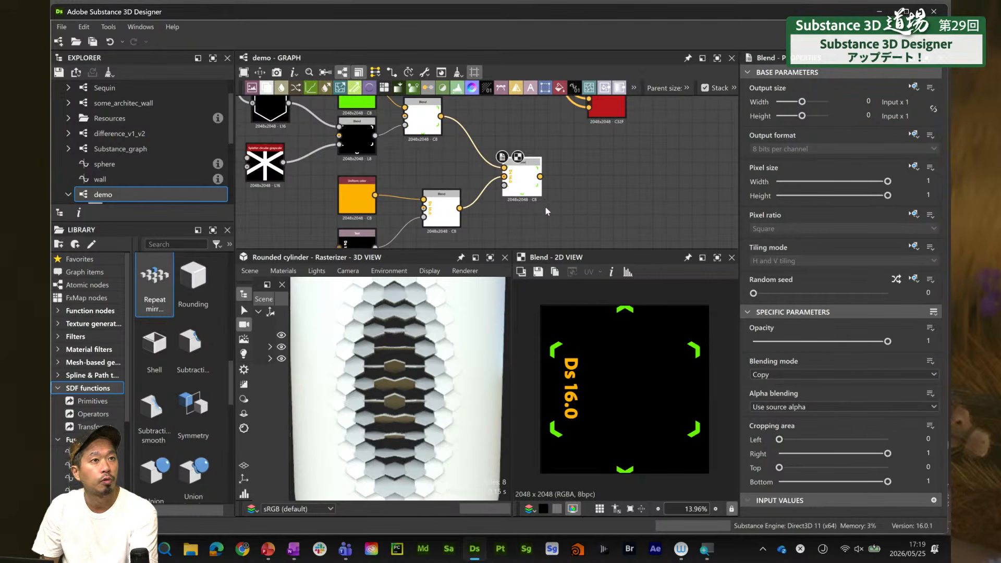
Connect the combined Blend output to Pattern input 1 of the Shape splatter v2 mapper color node and inspect the mapped result up close
{"action": "scroll", "coordinate": [513, 109], "scroll_direction": "down", "scroll_amount": 3}
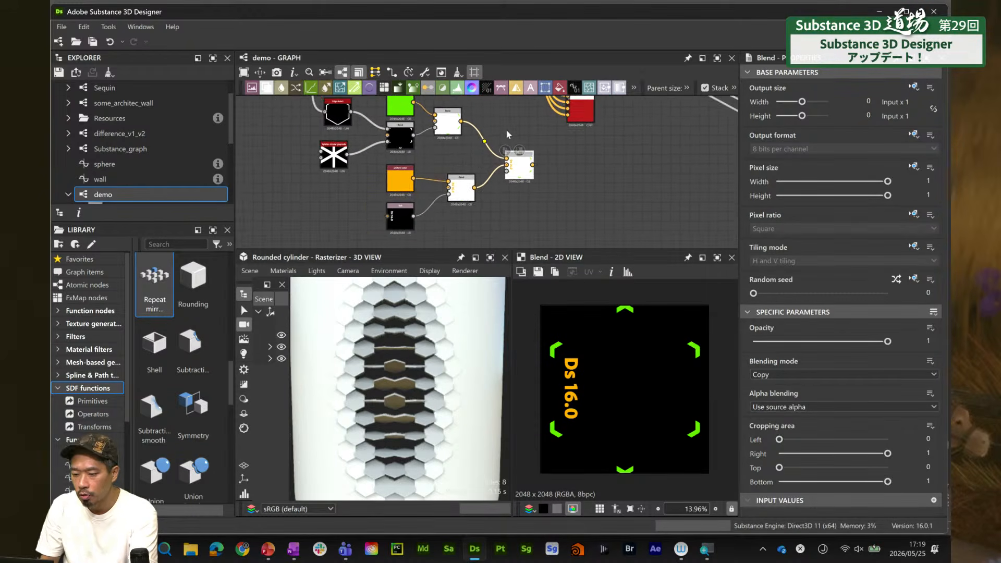
{"action": "middle_click_drag", "start_coordinate": [505, 129], "coordinate": [494, 193]}
{"action": "scroll", "coordinate": [508, 174], "scroll_direction": "up", "scroll_amount": 3}
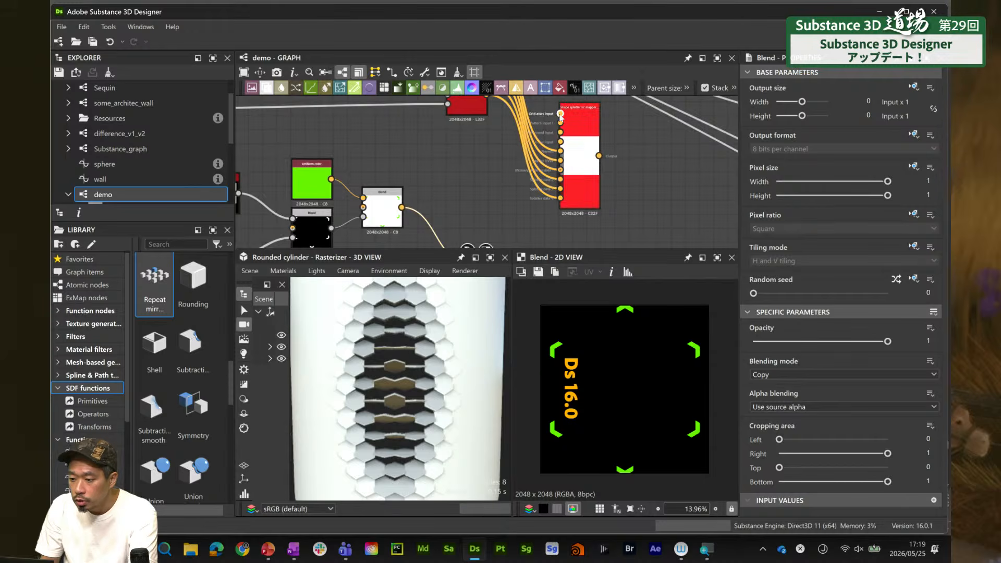
{"action": "scroll", "coordinate": [560, 123], "scroll_direction": "up", "scroll_amount": 2}
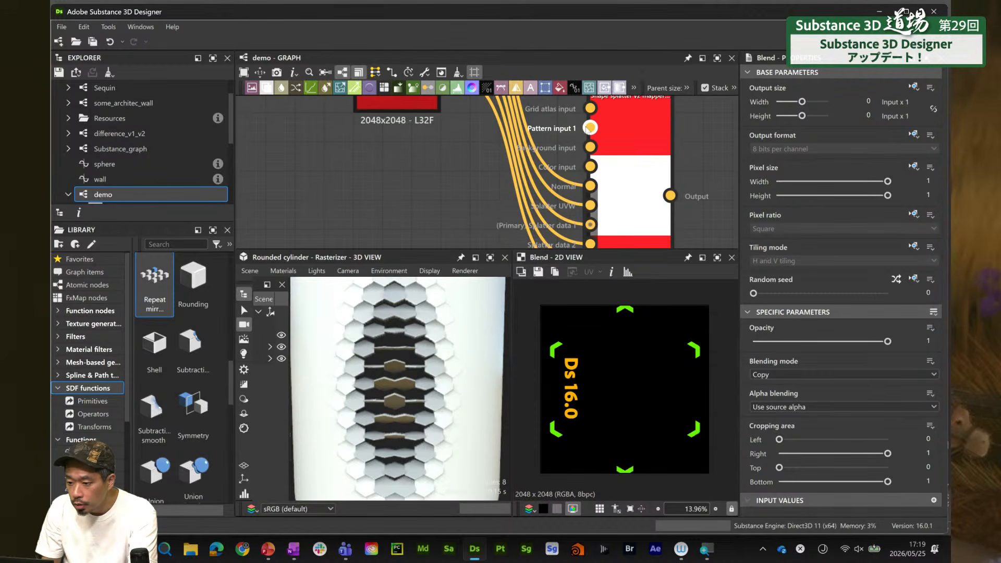
{"action": "scroll", "coordinate": [475, 139], "scroll_direction": "down", "scroll_amount": 4}
{"action": "middle_click_drag", "start_coordinate": [539, 153], "coordinate": [572, 108]}
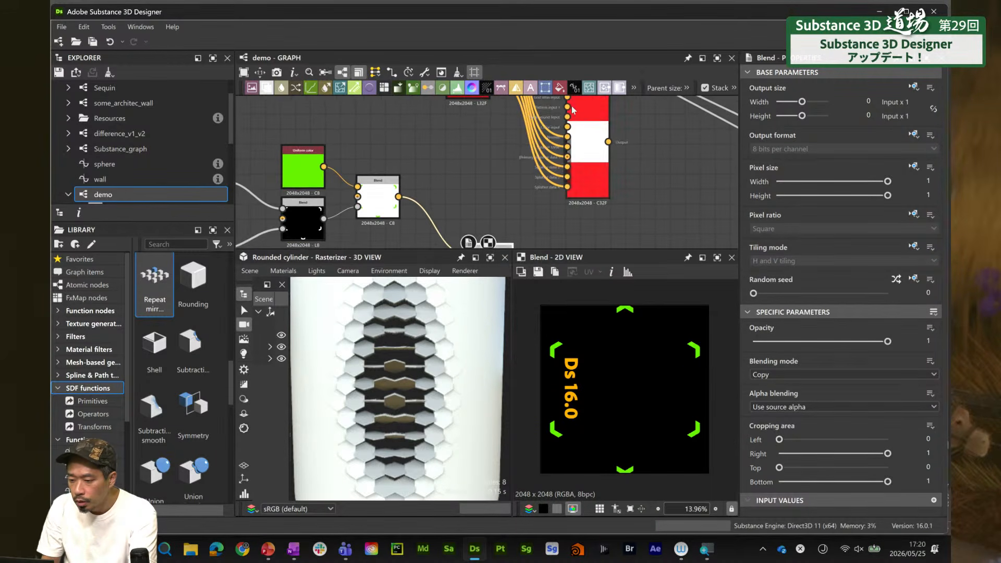
{"action": "middle_click_drag", "start_coordinate": [516, 193], "coordinate": [506, 186]}
{"action": "scroll", "coordinate": [508, 187], "scroll_direction": "down", "scroll_amount": 1}
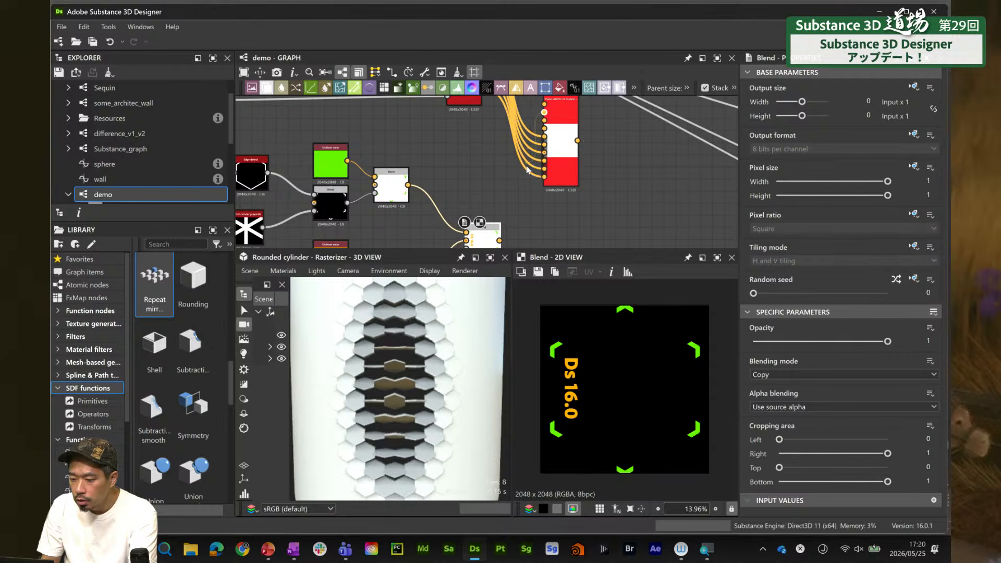
{"action": "left_click_drag", "start_coordinate": [503, 240], "coordinate": [500, 234]}
{"action": "left_click", "coordinate": [564, 158]}
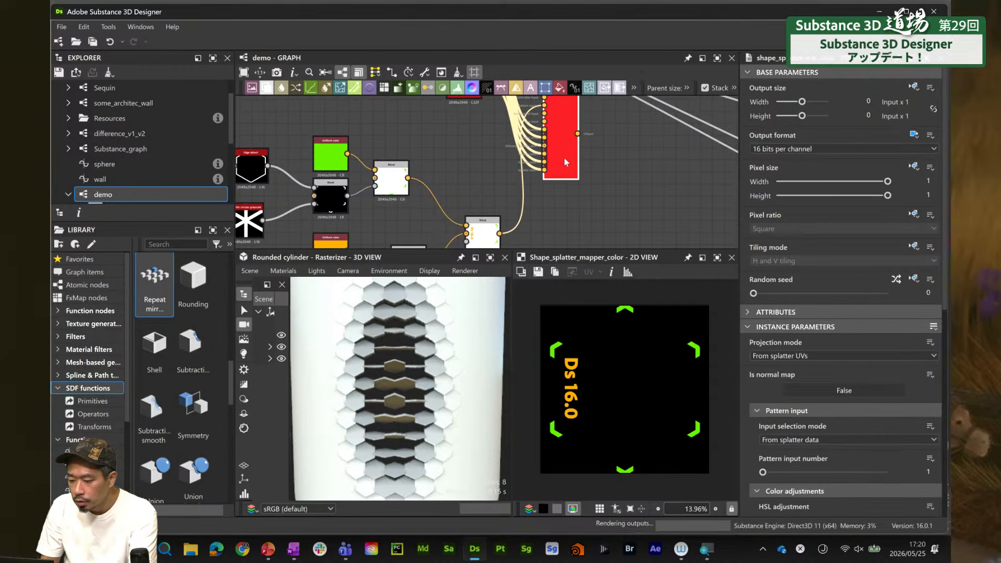
{"action": "scroll", "coordinate": [602, 385], "scroll_direction": "up", "scroll_amount": 10}
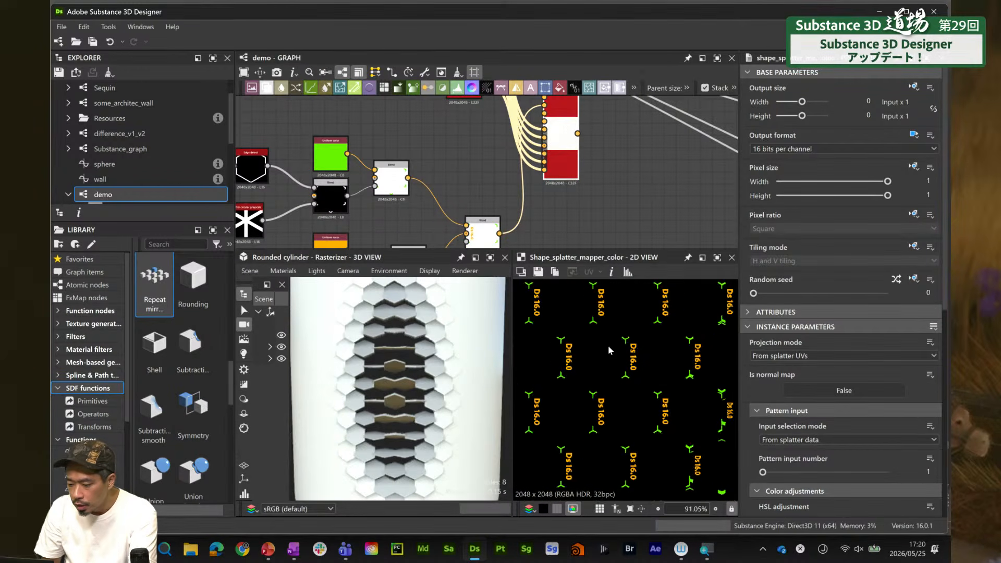
{"action": "scroll", "coordinate": [602, 385], "scroll_direction": "up", "scroll_amount": 2}
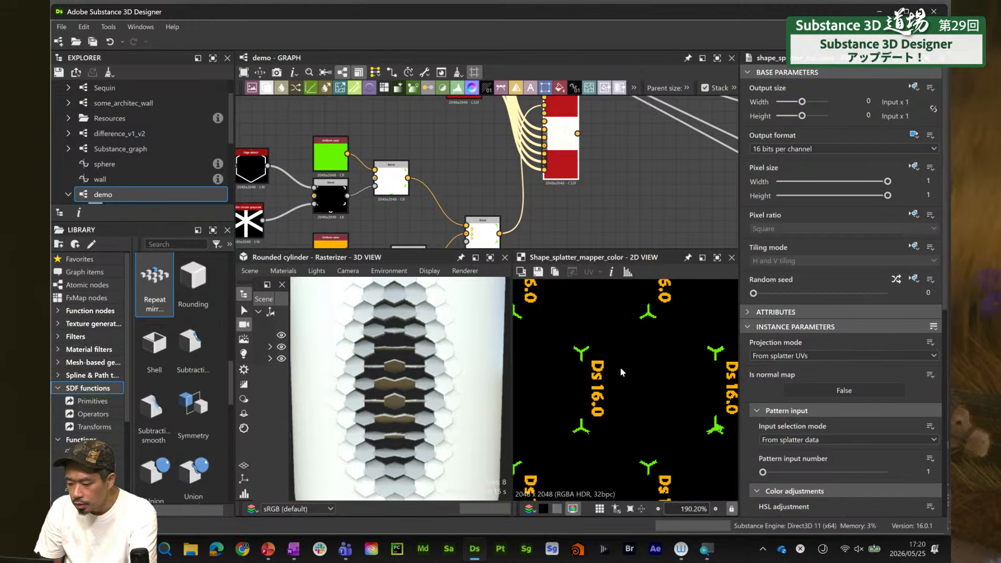
{"action": "scroll", "coordinate": [456, 173], "scroll_direction": "down", "scroll_amount": 4}
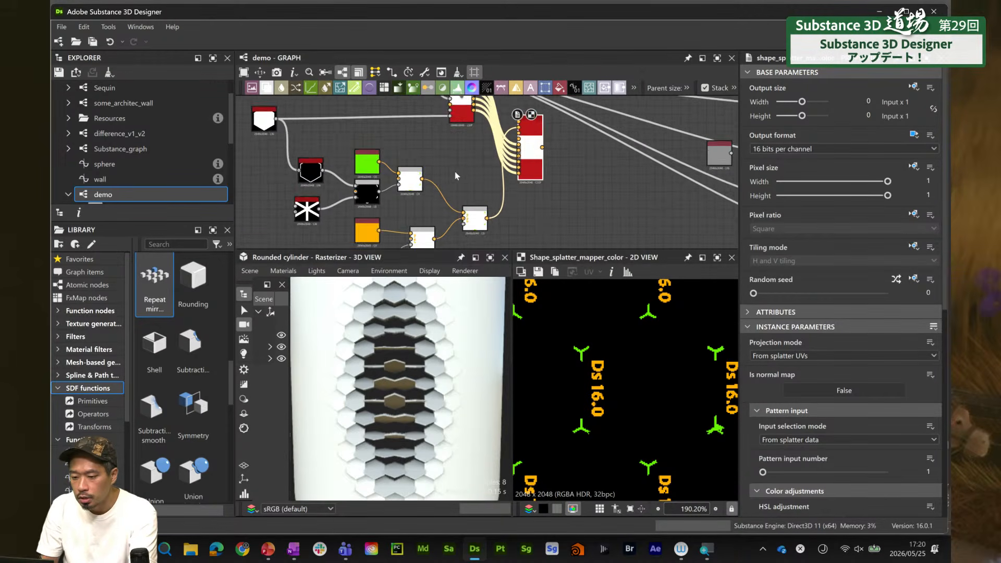
{"action": "middle_click_drag", "start_coordinate": [449, 150], "coordinate": [520, 122]}
{"action": "middle_click_drag", "start_coordinate": [643, 137], "coordinate": [497, 188]}
{"action": "scroll", "coordinate": [498, 183], "scroll_direction": "down", "scroll_amount": 3}
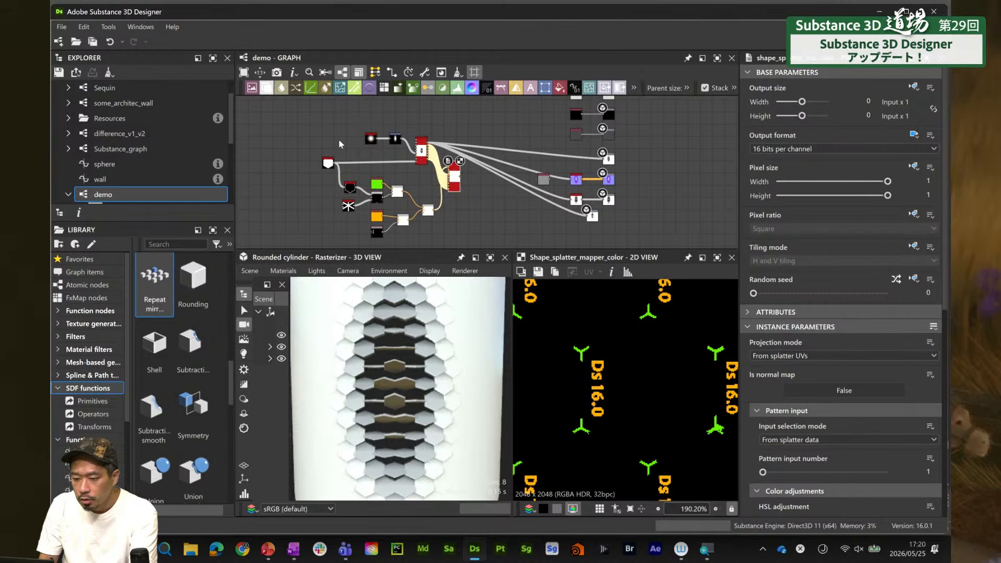
{"action": "left_click_drag", "start_coordinate": [309, 134], "coordinate": [481, 221]}
{"action": "left_click_drag", "start_coordinate": [455, 186], "coordinate": [423, 180]}
{"action": "key", "text": "ctrl+z"}
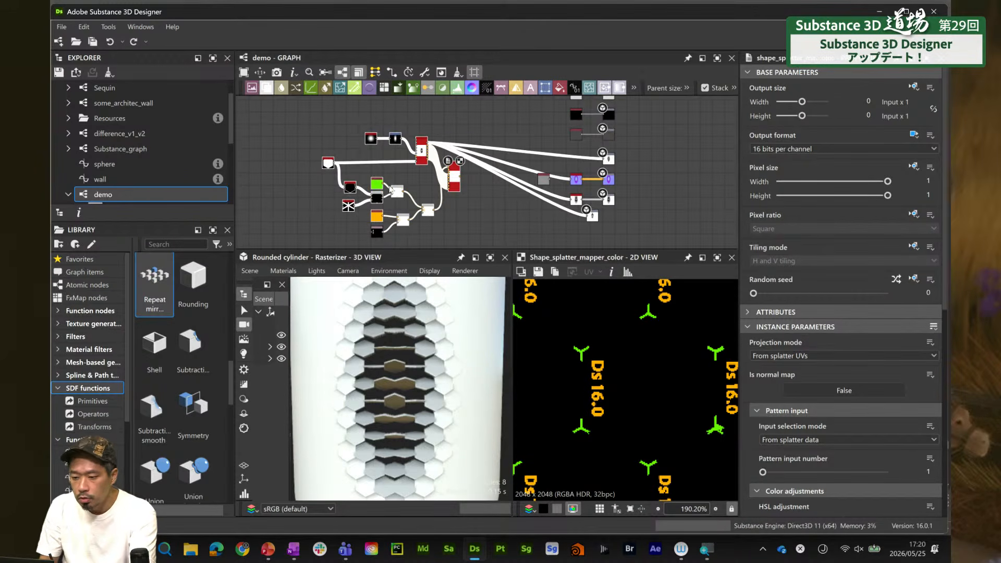
Move the entire shape splatter node network farther away from the output nodes to make room
{"action": "middle_click_drag", "start_coordinate": [311, 152], "coordinate": [355, 134]}
{"action": "left_click_drag", "start_coordinate": [295, 113], "coordinate": [504, 238]}
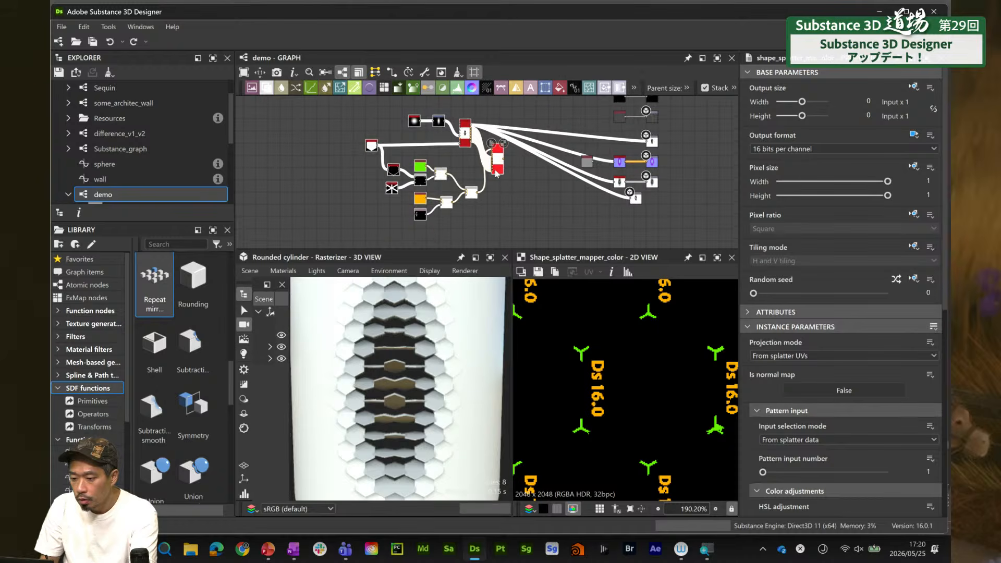
{"action": "left_click_drag", "start_coordinate": [496, 174], "coordinate": [433, 180]}
Add a Shape splatter v2 mapper grayscale node in the empty space above the colour mapper
{"action": "scroll", "coordinate": [461, 175], "scroll_direction": "up", "scroll_amount": 3}
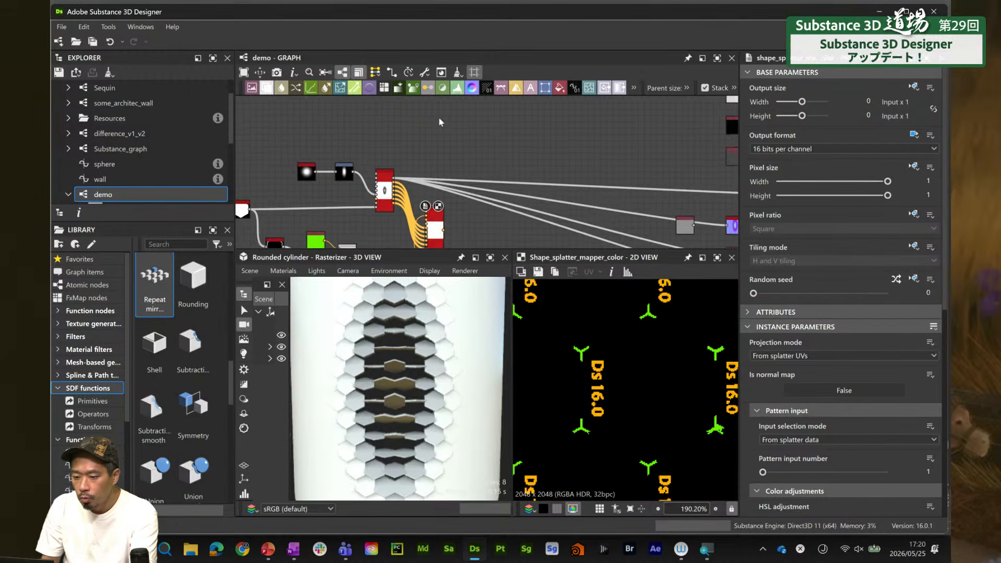
{"action": "scroll", "coordinate": [453, 130], "scroll_direction": "up", "scroll_amount": 2}
{"action": "key", "text": "space"}
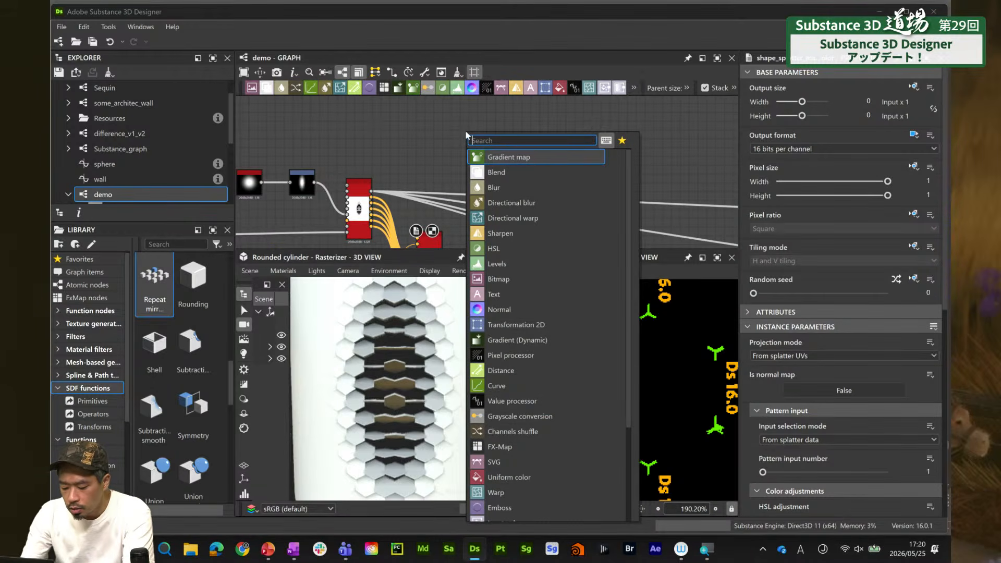
{"action": "type", "text": "sha"}
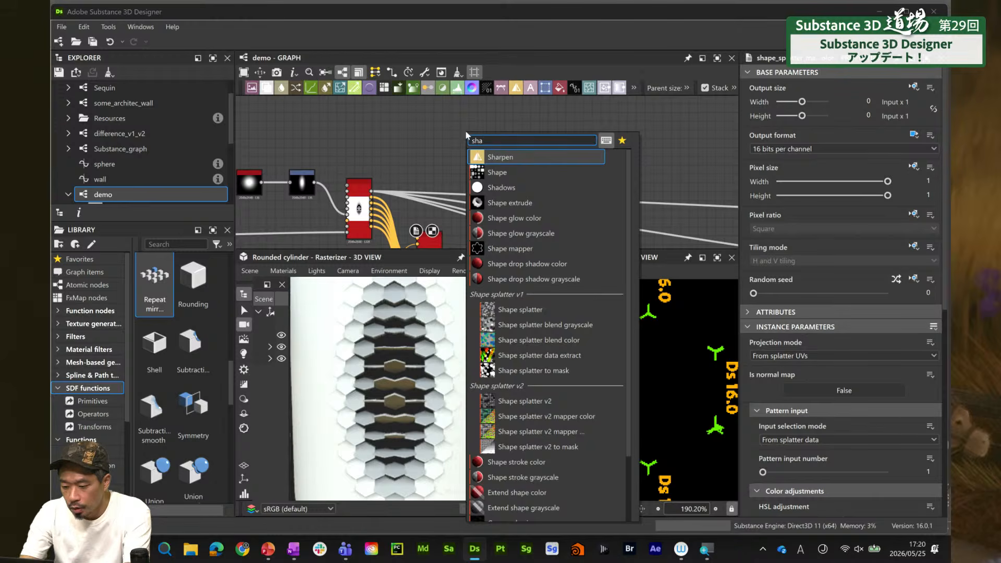
{"action": "type", "text": "tt"}
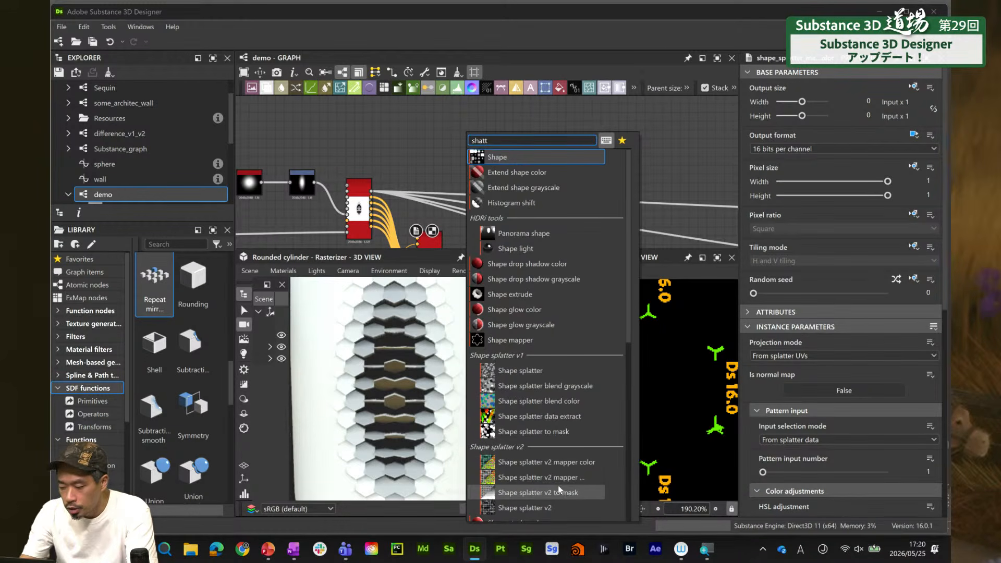
{"action": "key", "text": "BackSpace"}
{"action": "key", "text": "BackSpace"}
{"action": "type", "text": "pe"}
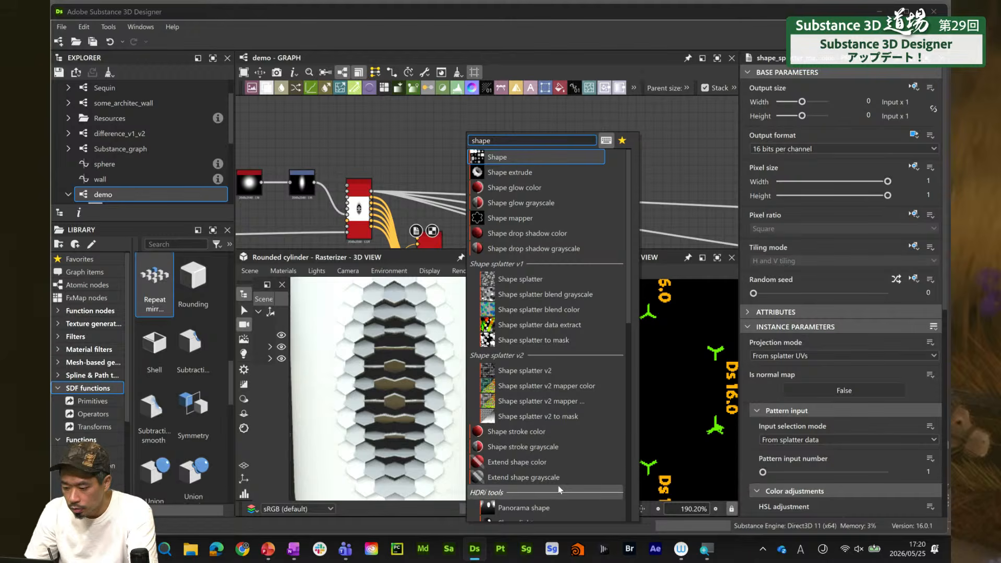
{"action": "left_click", "coordinate": [571, 402]}
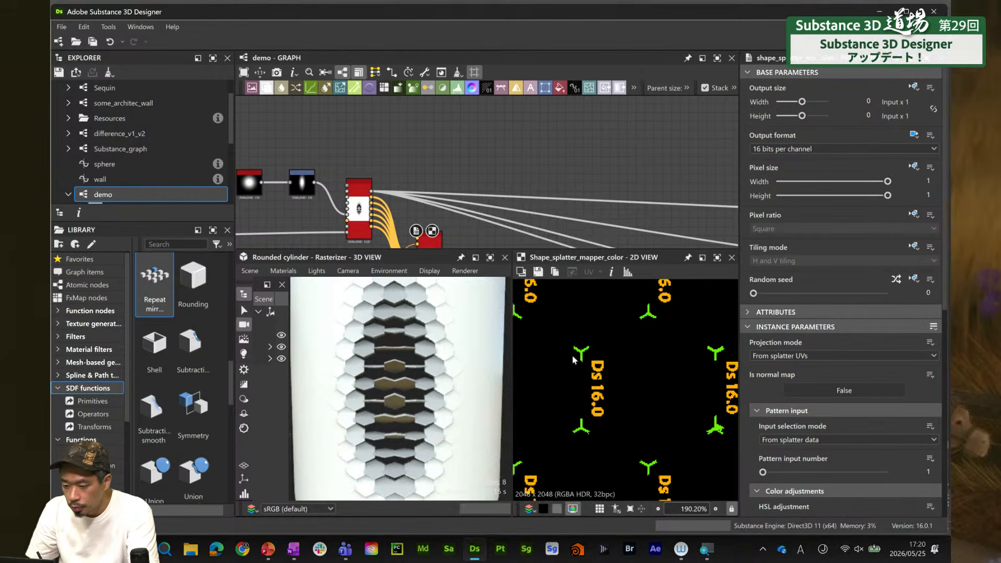
{"action": "left_click_drag", "start_coordinate": [454, 131], "coordinate": [450, 154]}
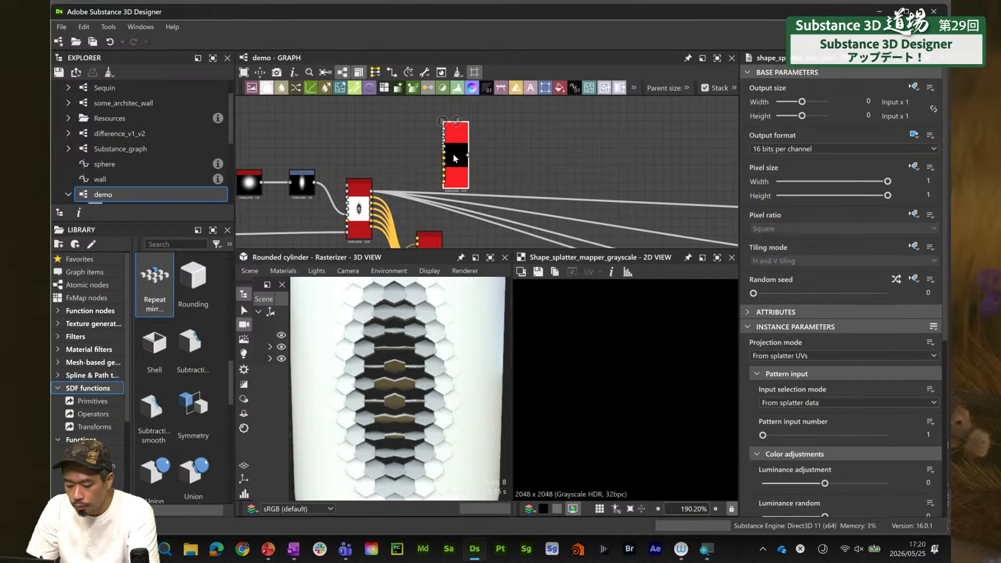
Connect the Shape splatter v2 node's normal, UVW and splatter data outputs to the matching inputs of the grayscale mapper
{"action": "scroll", "coordinate": [455, 158], "scroll_direction": "up", "scroll_amount": 3}
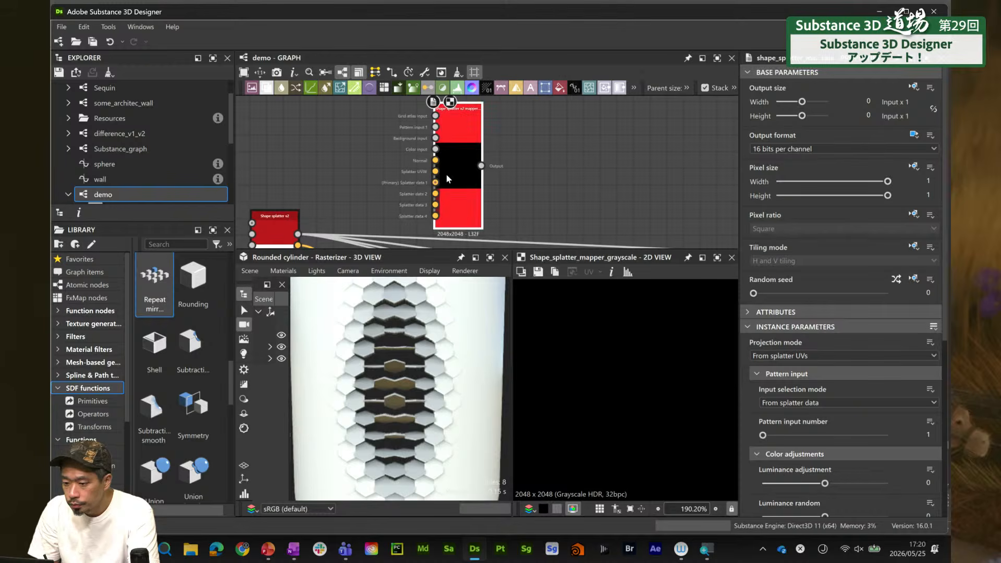
{"action": "middle_click_drag", "start_coordinate": [391, 182], "coordinate": [382, 148]}
{"action": "scroll", "coordinate": [376, 132], "scroll_direction": "down", "scroll_amount": 3}
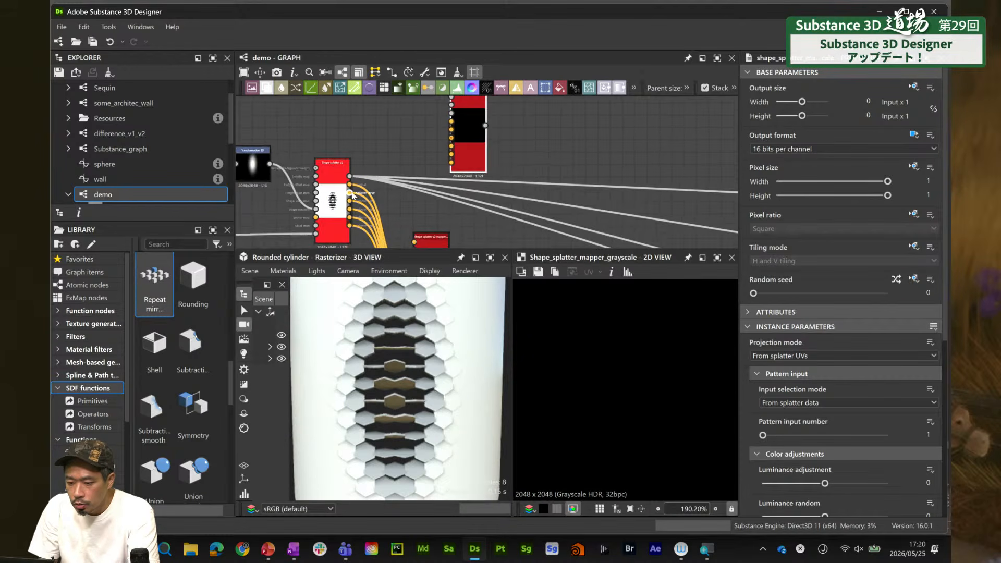
{"action": "left_click_drag", "start_coordinate": [349, 192], "coordinate": [456, 133]}
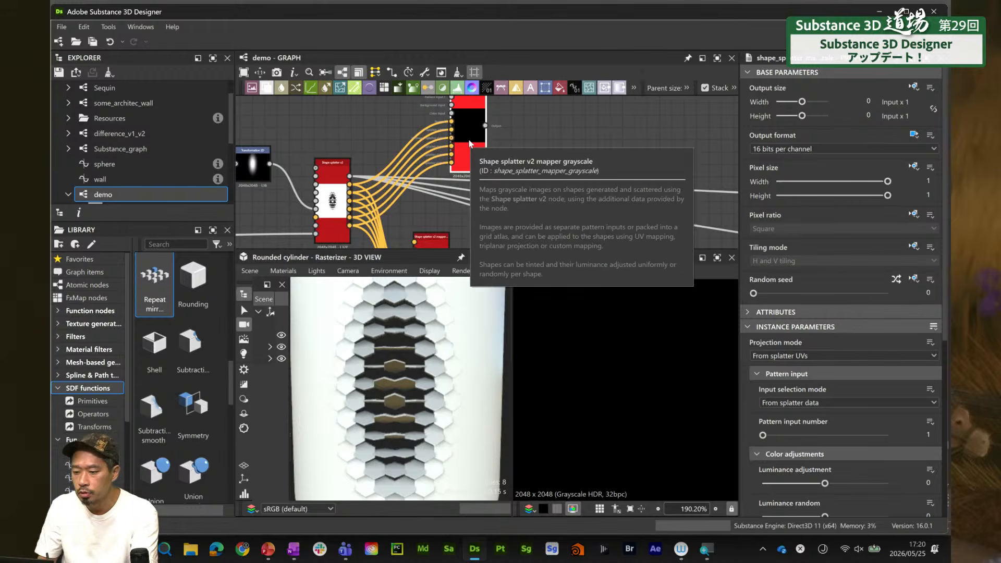
Add a Grunge rust fine node in the empty space beside the Shape splatter v2 mapper grayscale node
{"action": "middle_click_drag", "start_coordinate": [468, 140], "coordinate": [497, 161]}
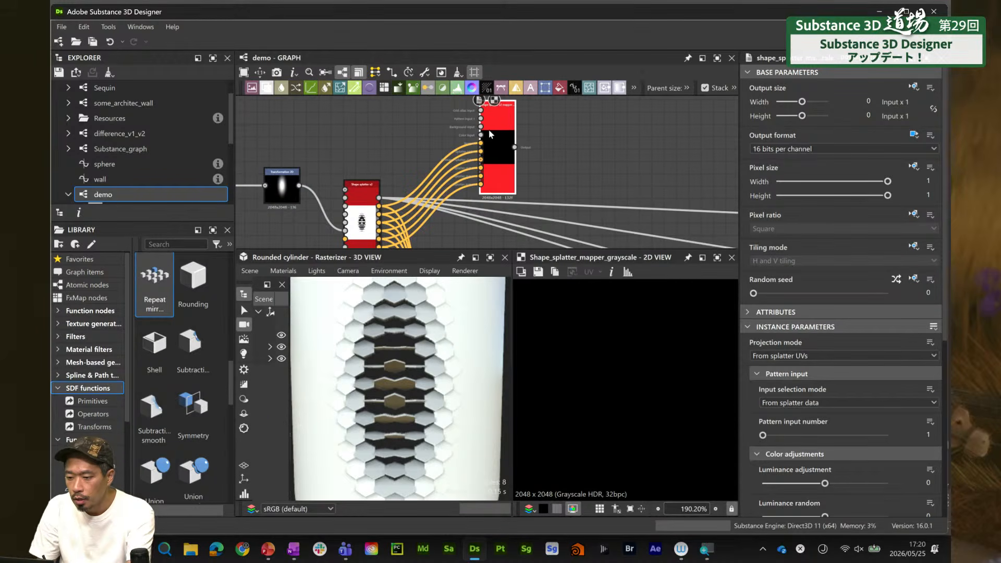
{"action": "key", "text": "space"}
{"action": "type", "text": "g"}
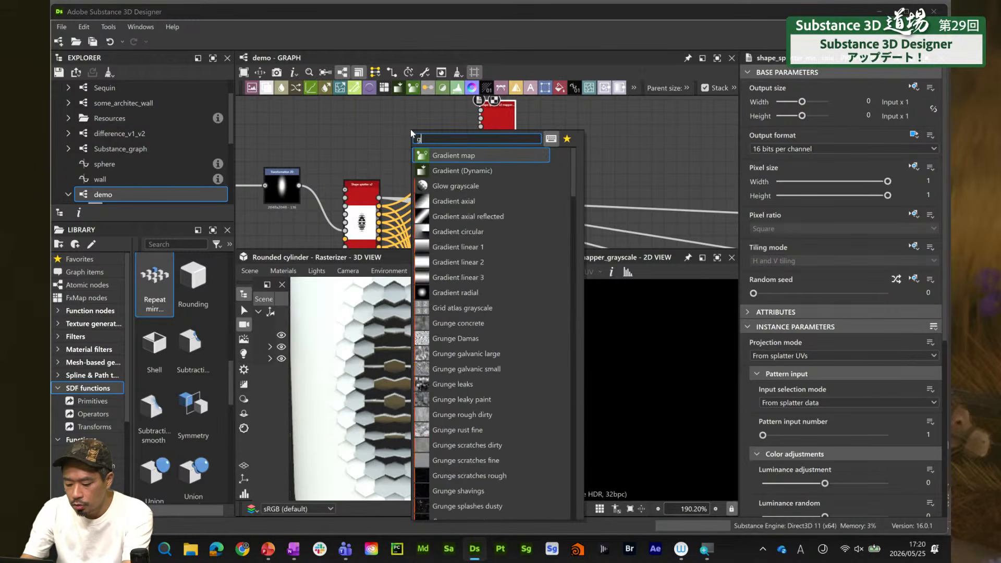
{"action": "type", "text": "rung"}
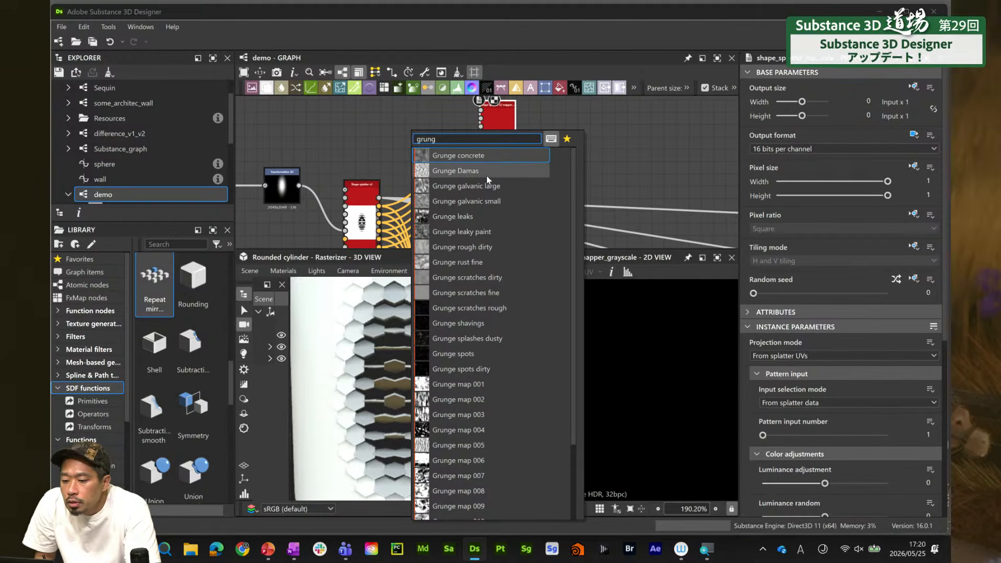
{"action": "left_click", "coordinate": [489, 262]}
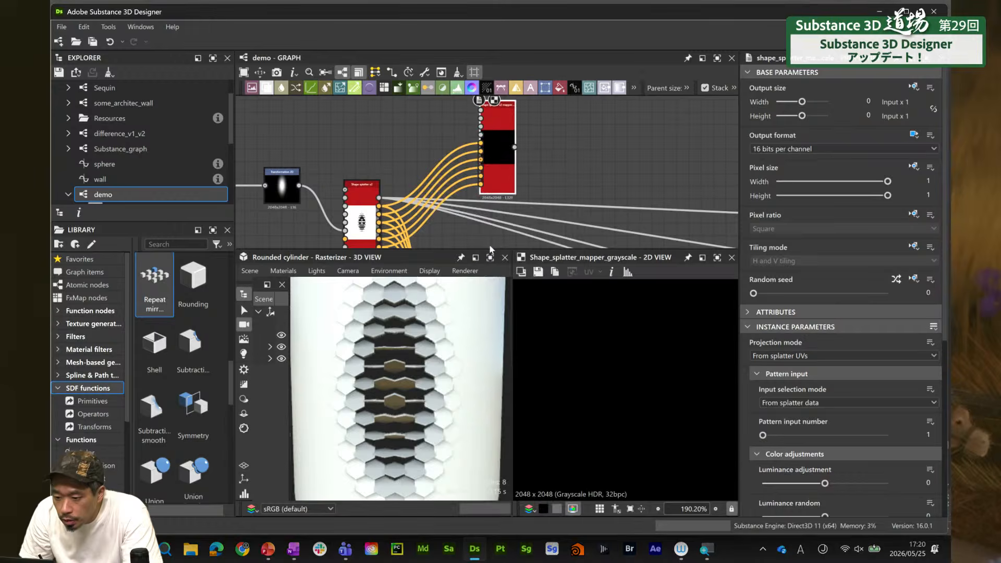
Connect the Grunge rust fine output to Pattern input 1 of the grayscale mapper and display the mapper's result
{"action": "middle_click_drag", "start_coordinate": [473, 137], "coordinate": [476, 170]}
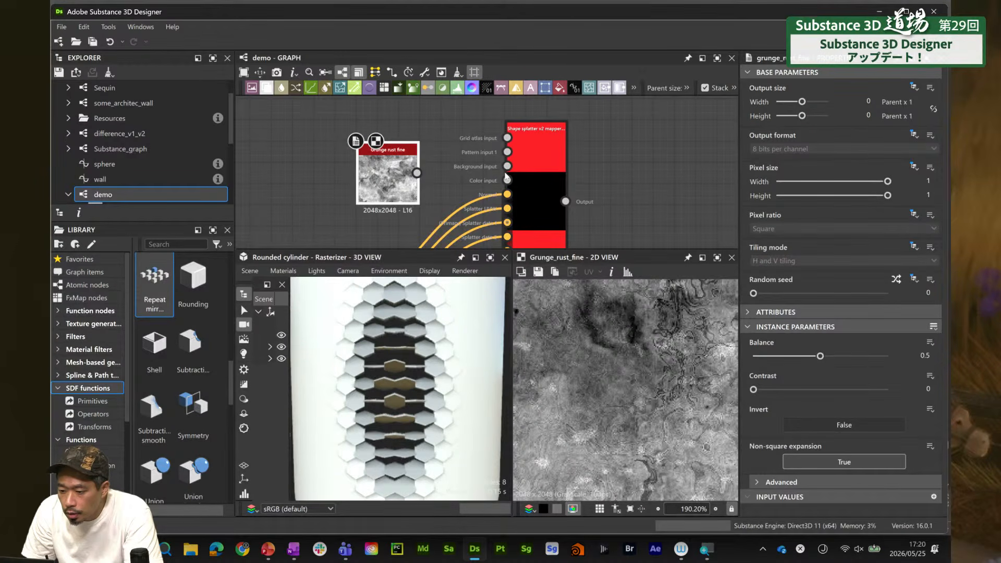
{"action": "left_click_drag", "start_coordinate": [502, 166], "coordinate": [480, 185]}
{"action": "double_click", "coordinate": [533, 170]}
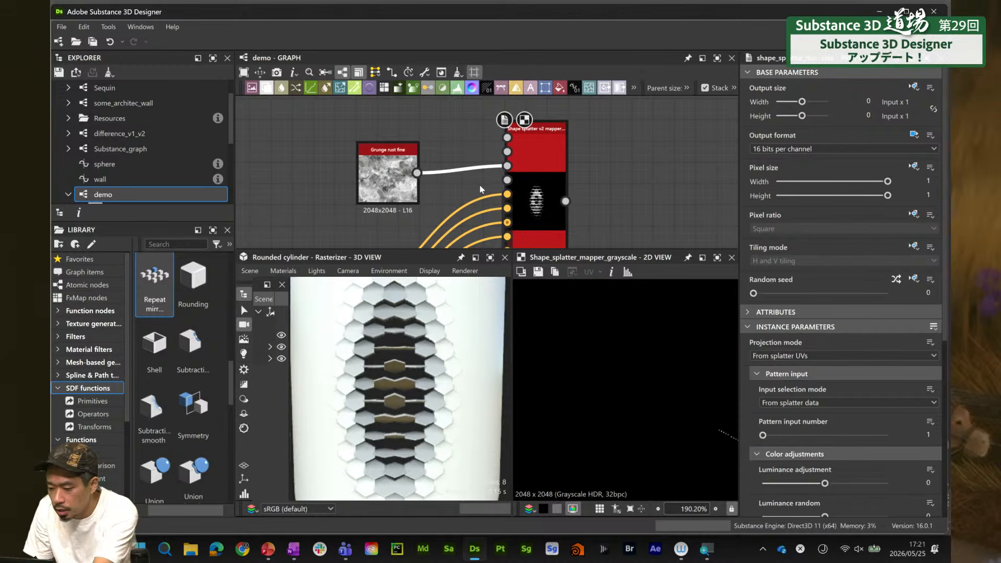
{"action": "key", "text": "Delete"}
{"action": "left_click_drag", "start_coordinate": [494, 141], "coordinate": [507, 151]}
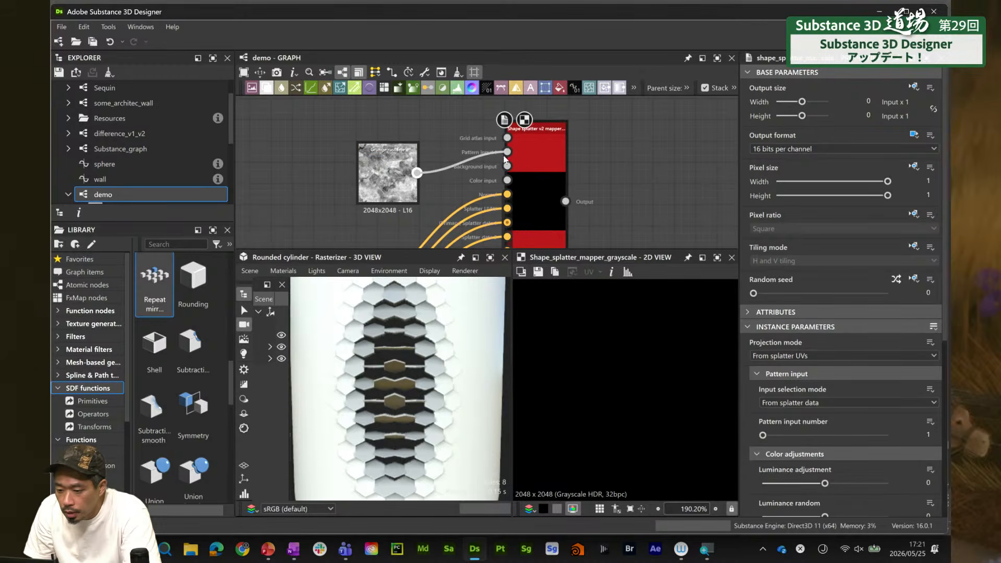
{"action": "scroll", "coordinate": [604, 378], "scroll_direction": "down", "scroll_amount": 4}
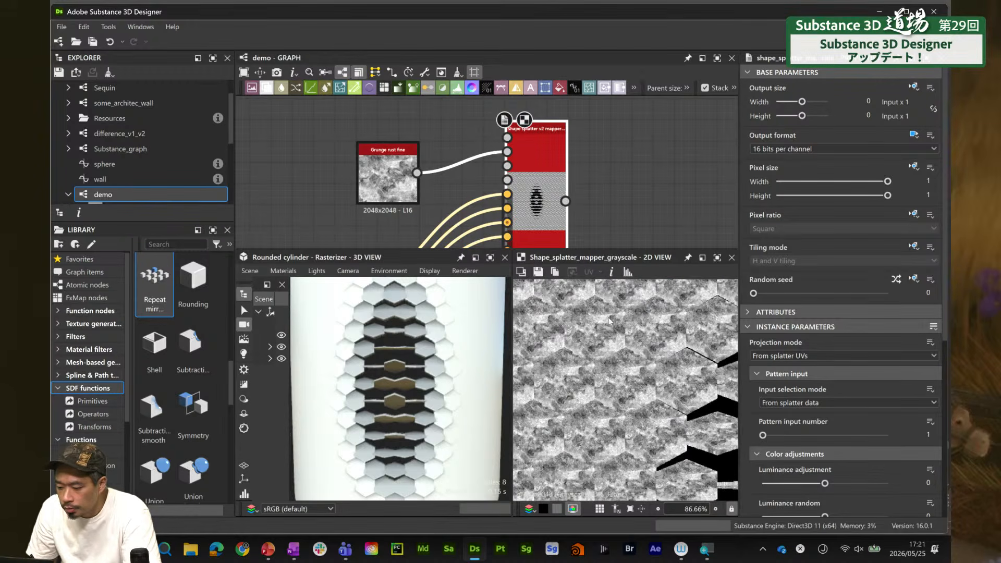
Set the grayscale mapper's UV scale to 0.2 in X and Y and its Random offset to 1
{"action": "left_click_drag", "start_coordinate": [946, 168], "coordinate": [949, 151]}
{"action": "scroll", "coordinate": [943, 170], "scroll_direction": "down", "scroll_amount": 6}
{"action": "scroll", "coordinate": [937, 316], "scroll_direction": "down", "scroll_amount": 1}
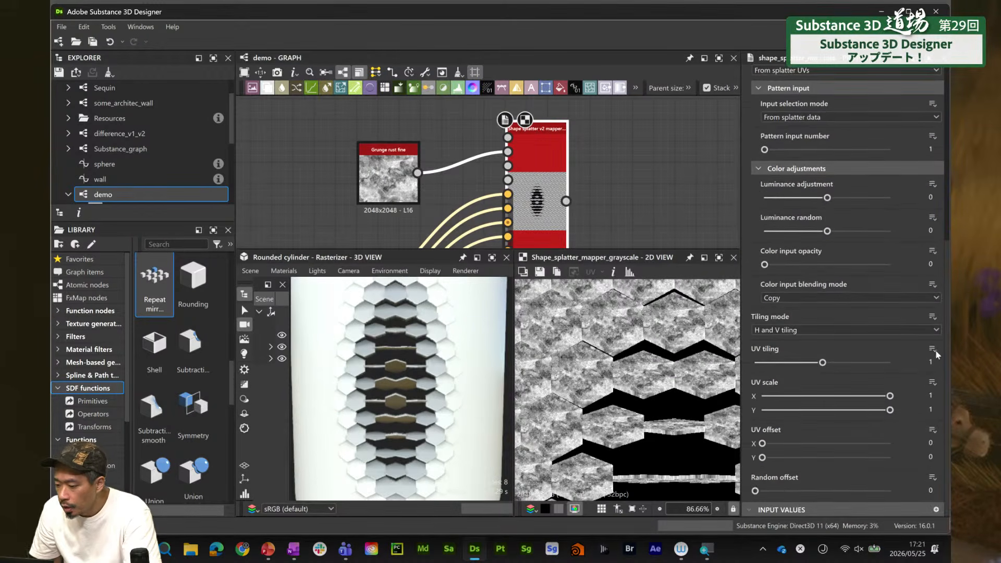
{"action": "left_click", "coordinate": [932, 396]}
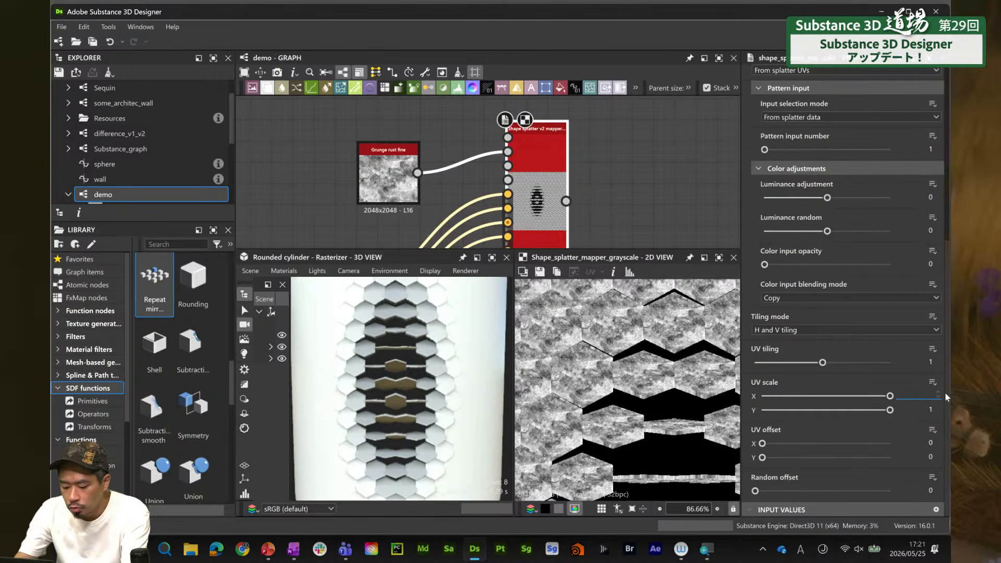
{"action": "key", "text": "Tab"}
{"action": "type", "text": ".3"}
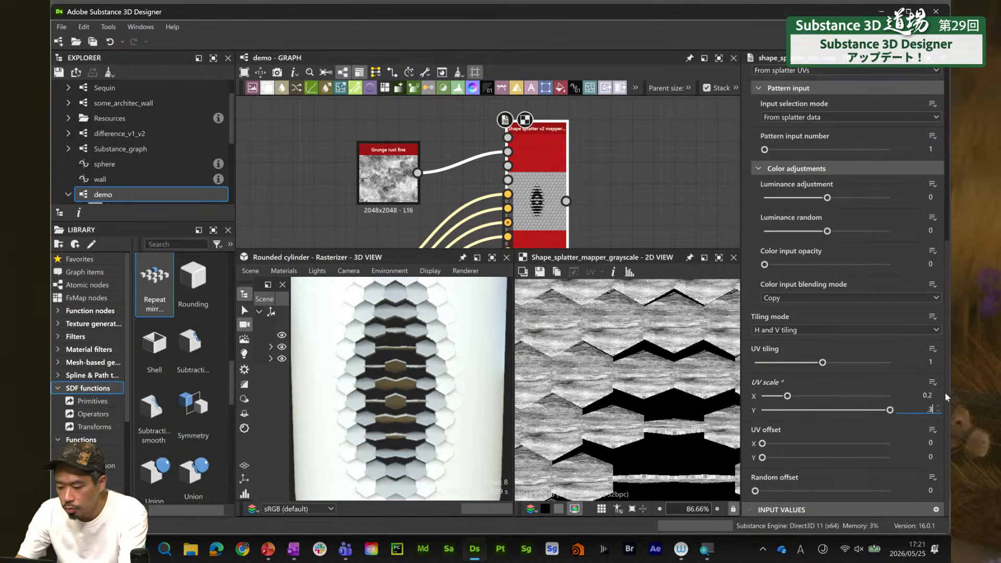
{"action": "type", "text": ".2"}
{"action": "key", "text": "Return"}
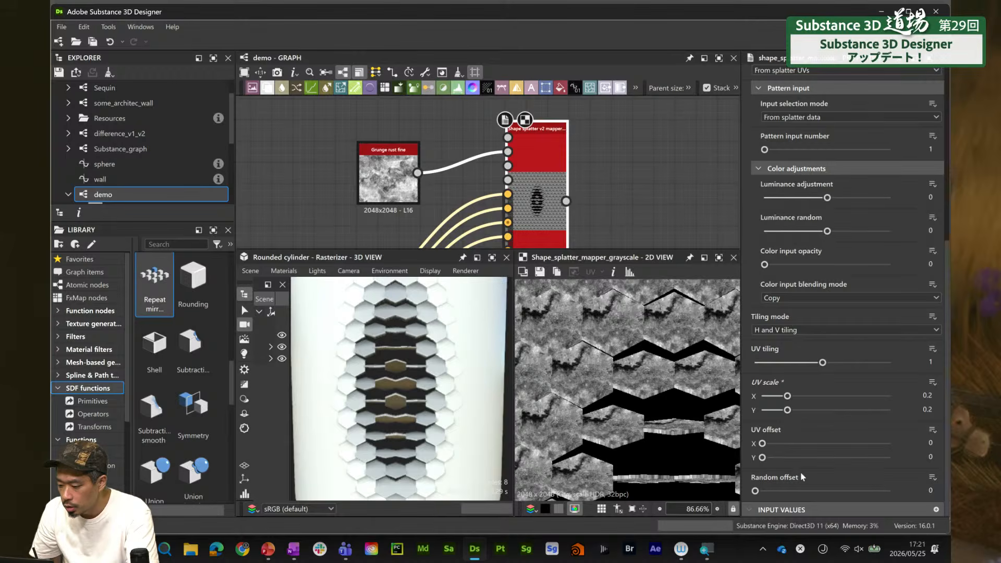
{"action": "left_click_drag", "start_coordinate": [774, 490], "coordinate": [912, 487]}
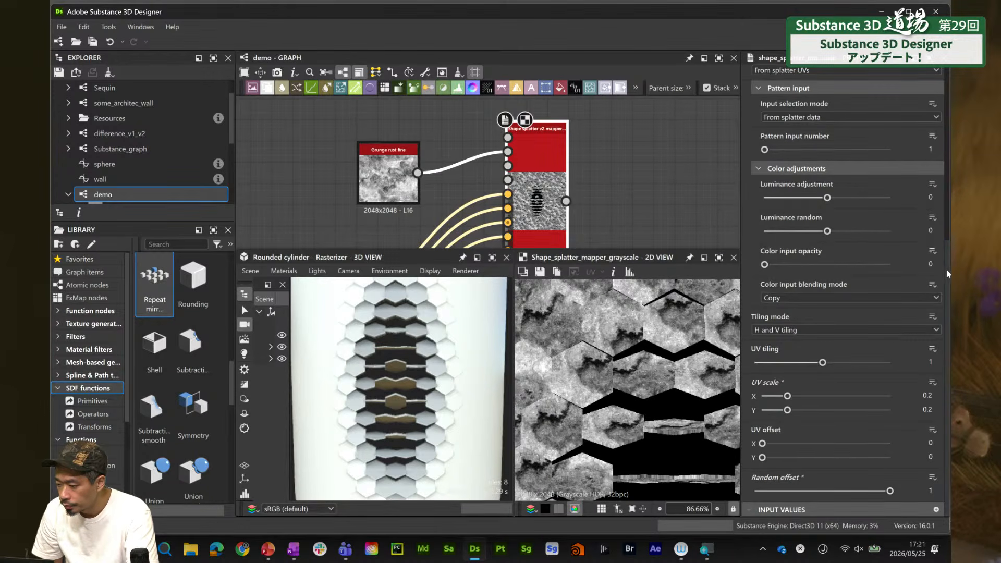
Set the grayscale mapper's Luminance random to 0.46 and Luminance adjustment to -0.24
{"action": "scroll", "coordinate": [834, 245], "scroll_direction": "up", "scroll_amount": 2}
{"action": "left_click_drag", "start_coordinate": [825, 237], "coordinate": [855, 266]}
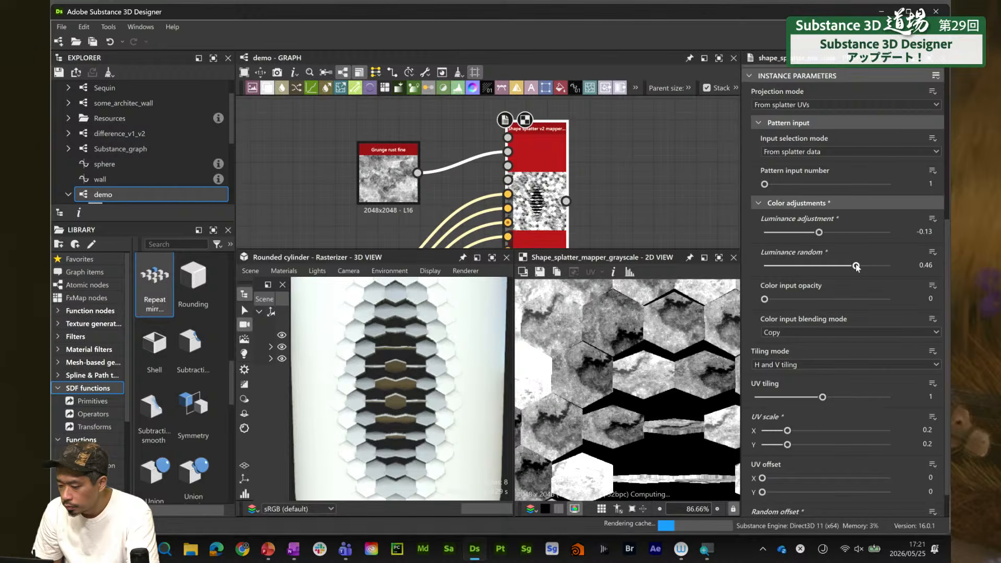
{"action": "mouse_move", "coordinate": [819, 233]}
{"action": "left_mouse_down"}
{"action": "mouse_move", "coordinate": [802, 234]}
{"action": "mouse_move", "coordinate": [812, 233]}
{"action": "left_mouse_up"}
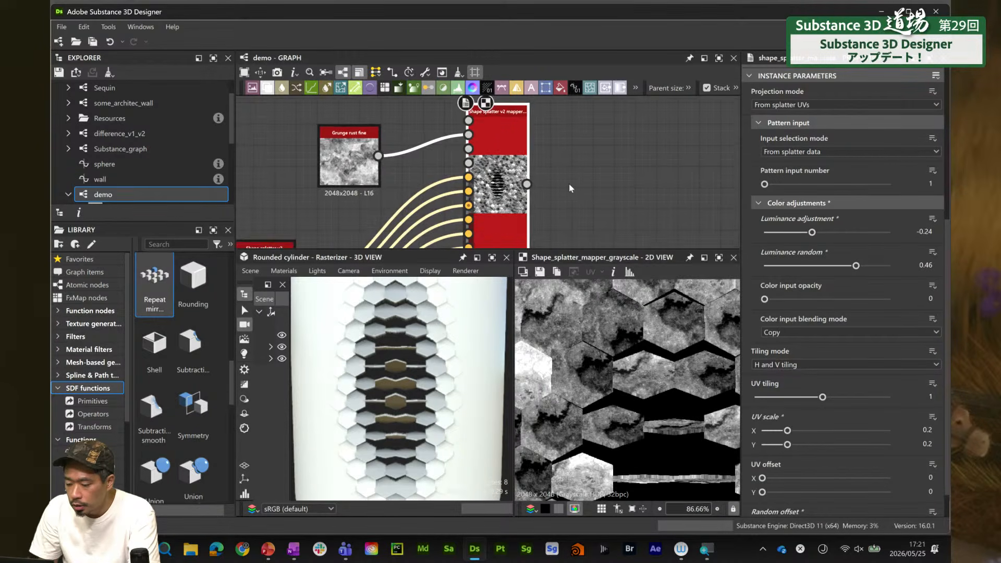
Add a Dot node on the grayscale mapper's output and name it grunge
{"action": "scroll", "coordinate": [574, 135], "scroll_direction": "down", "scroll_amount": 3}
{"action": "scroll", "coordinate": [560, 165], "scroll_direction": "up", "scroll_amount": 2}
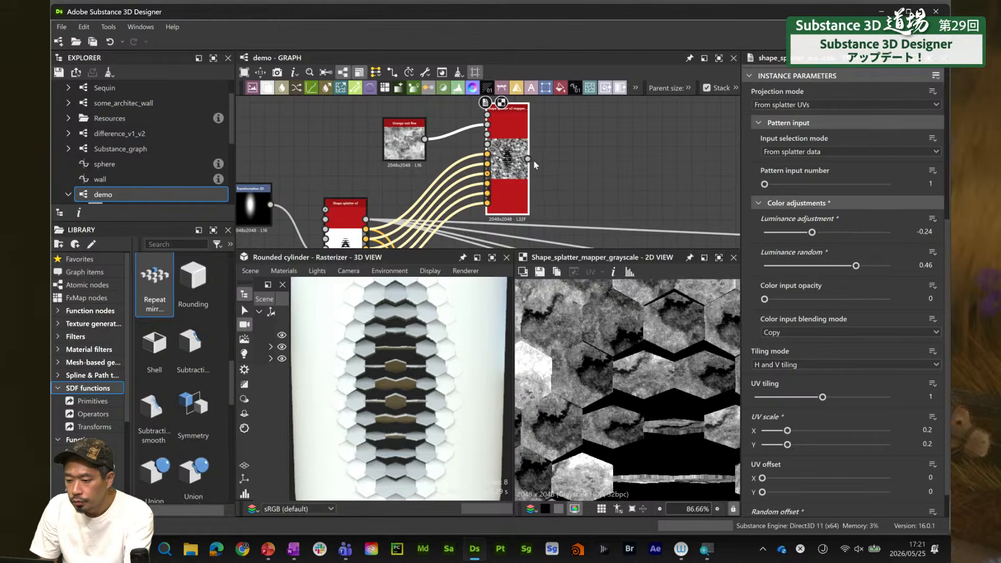
{"action": "left_click_drag", "start_coordinate": [527, 159], "coordinate": [565, 161]}
{"action": "type", "text": "dot"}
{"action": "key", "text": "Return"}
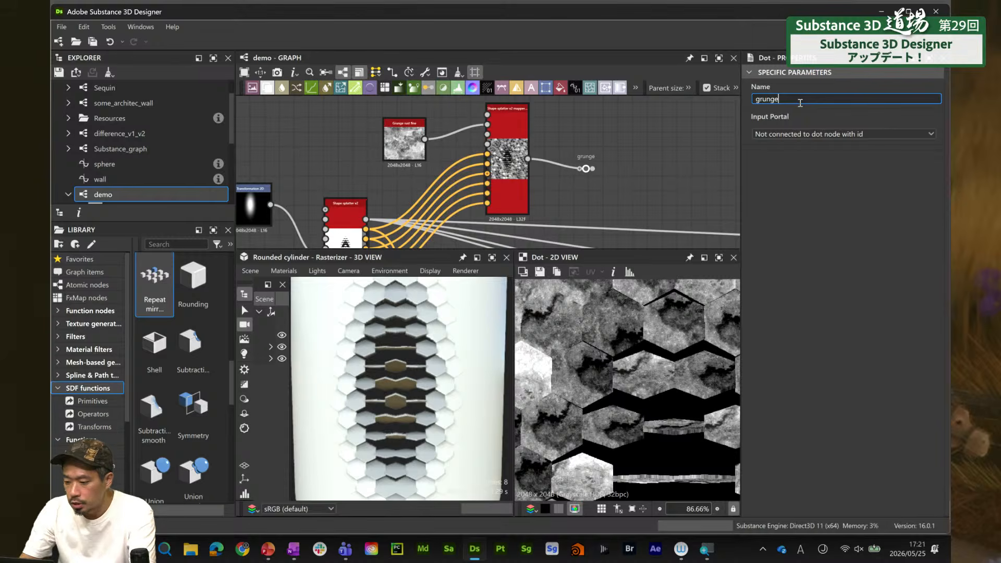
{"action": "scroll", "coordinate": [549, 176], "scroll_direction": "up", "scroll_amount": 2}
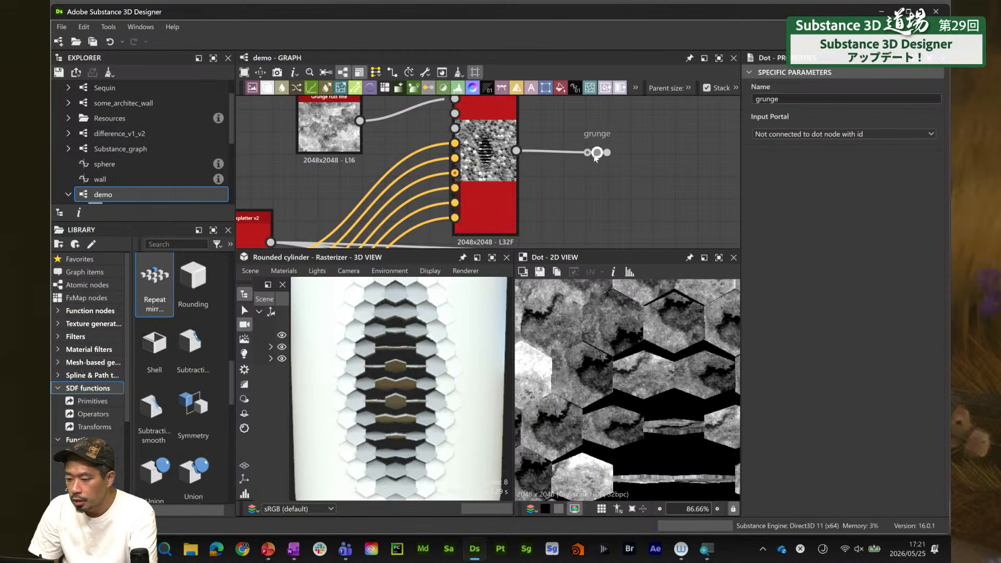
Add an RGBA split node beside the Shape splatter v2 mapper color node and connect the colour mapper's output to it
{"action": "scroll", "coordinate": [564, 180], "scroll_direction": "down", "scroll_amount": 4}
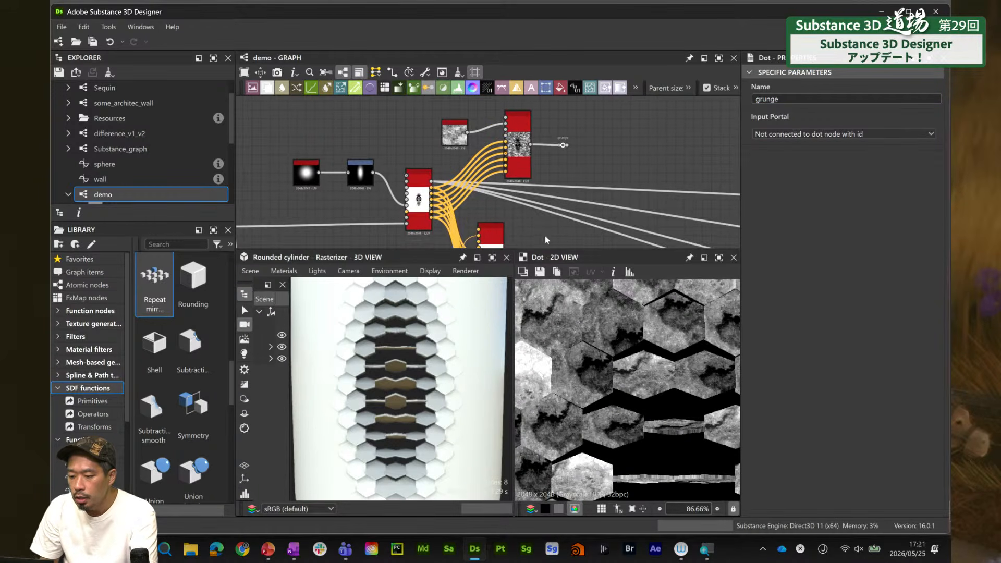
{"action": "middle_click_drag", "start_coordinate": [517, 238], "coordinate": [543, 175]}
{"action": "scroll", "coordinate": [523, 169], "scroll_direction": "down", "scroll_amount": 1}
{"action": "middle_click_drag", "start_coordinate": [557, 210], "coordinate": [538, 176]}
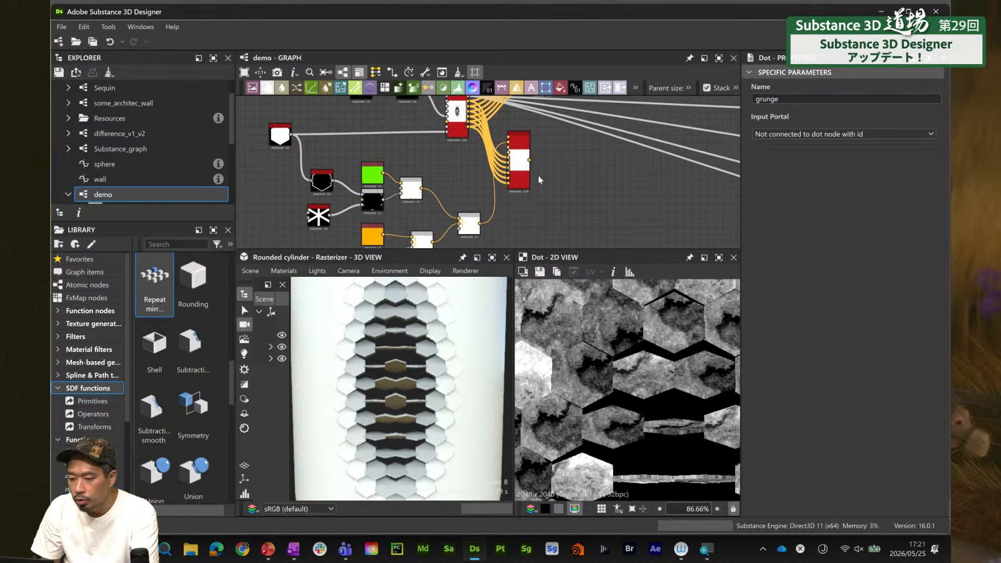
{"action": "scroll", "coordinate": [547, 181], "scroll_direction": "up", "scroll_amount": 2}
{"action": "key", "text": "space"}
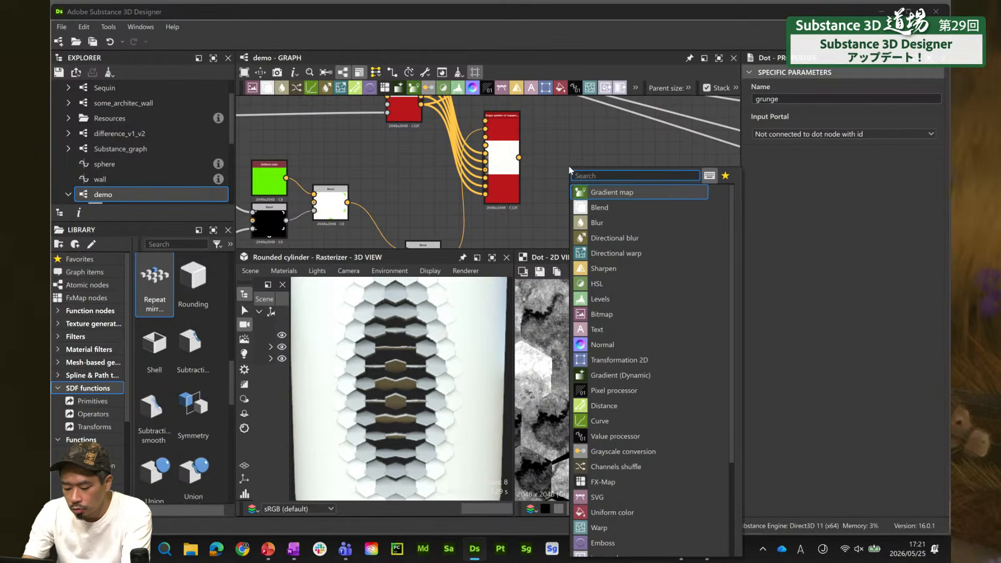
{"action": "type", "text": "rg"}
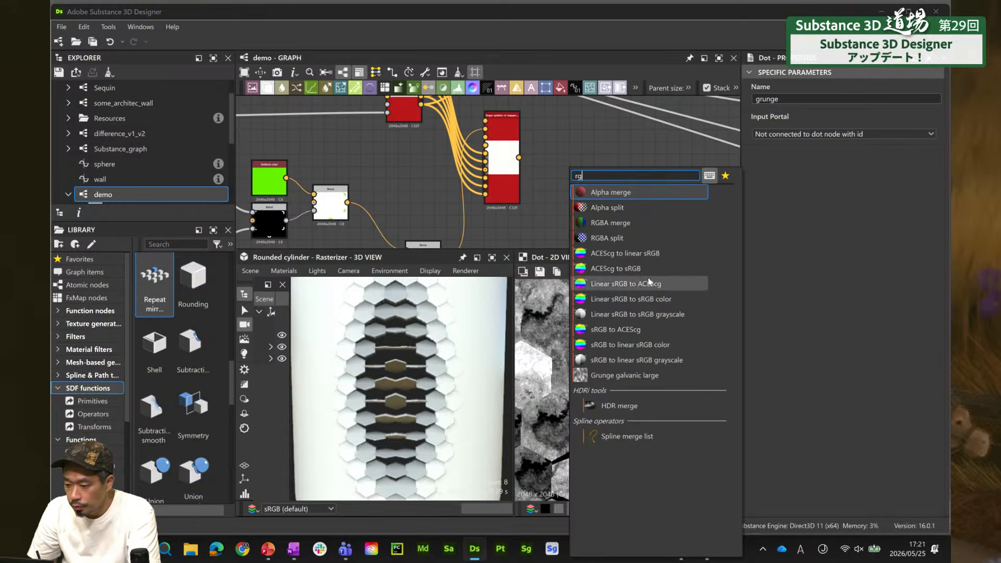
{"action": "left_click", "coordinate": [623, 238]}
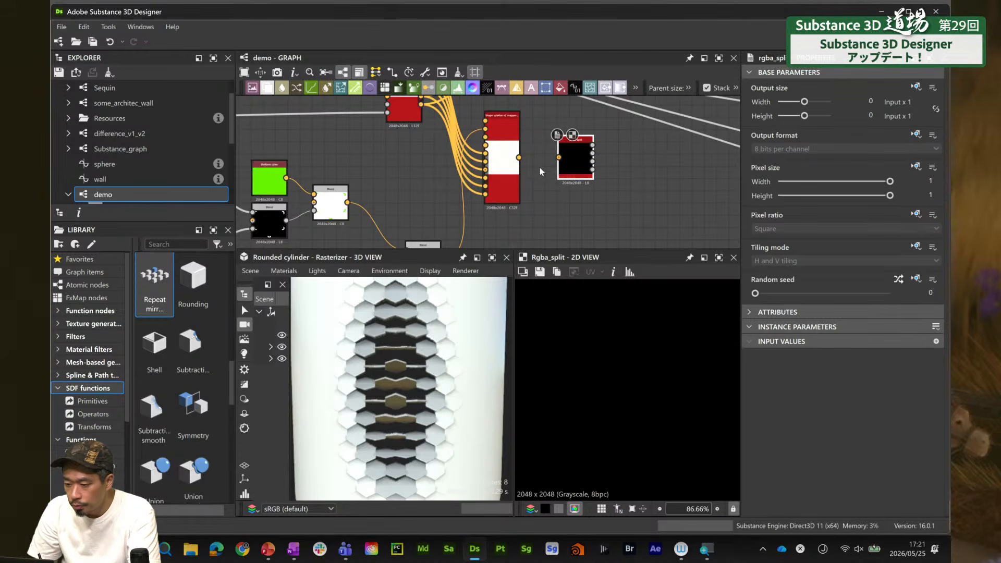
{"action": "left_click_drag", "start_coordinate": [519, 156], "coordinate": [558, 157]}
Delete the grey Uniform color node located just before the normal map branch near the output nodes
{"action": "middle_click_drag", "start_coordinate": [656, 184], "coordinate": [467, 164]}
{"action": "scroll", "coordinate": [553, 188], "scroll_direction": "down", "scroll_amount": 4}
{"action": "scroll", "coordinate": [493, 183], "scroll_direction": "up", "scroll_amount": 1}
{"action": "middle_click_drag", "start_coordinate": [540, 179], "coordinate": [510, 185]}
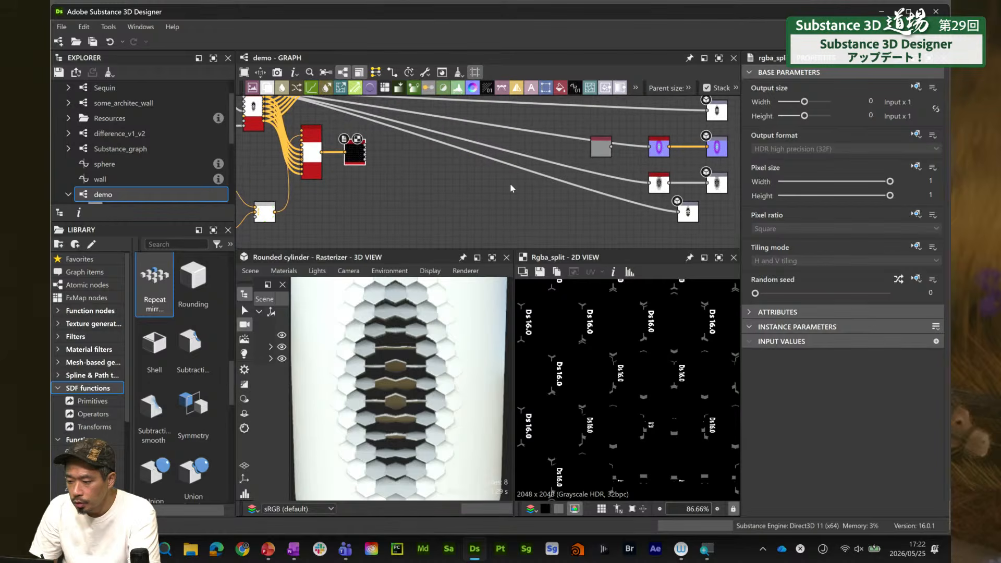
{"action": "left_click", "coordinate": [604, 152]}
{"action": "key", "text": "Delete"}
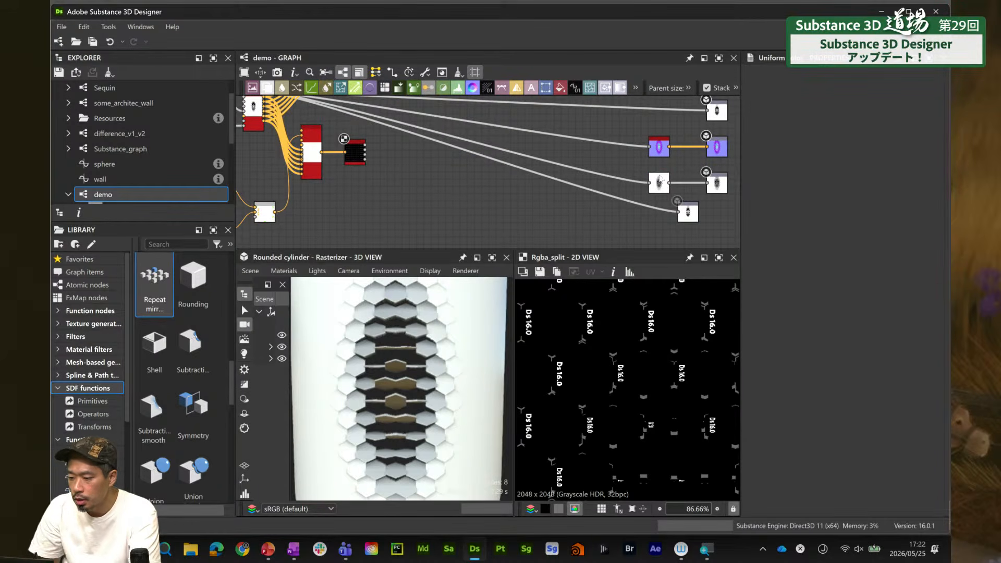
Add a Normal node and connect the RGBA split node's alpha output to its input
{"action": "key", "text": "space"}
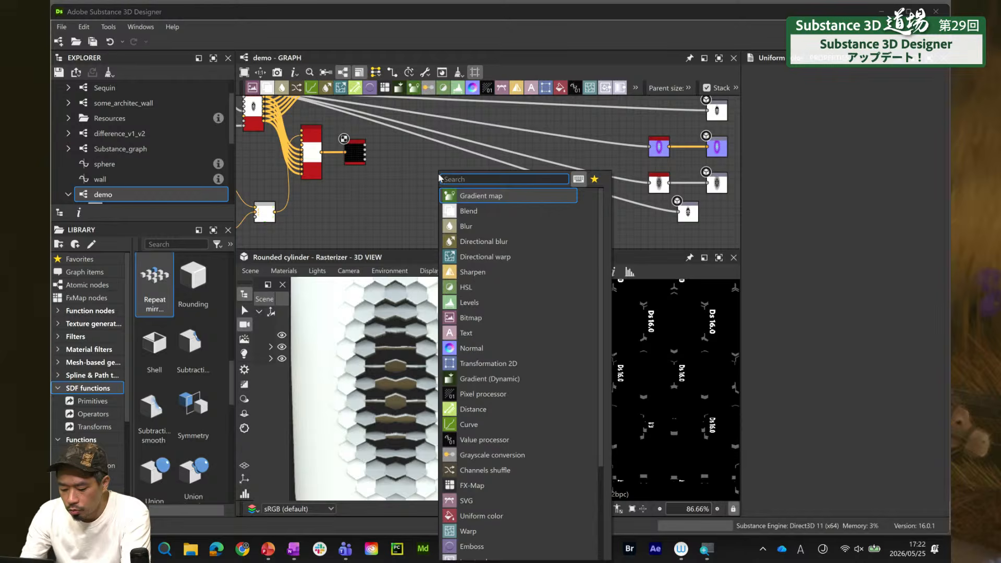
{"action": "type", "text": "norm"}
{"action": "key", "text": "Return"}
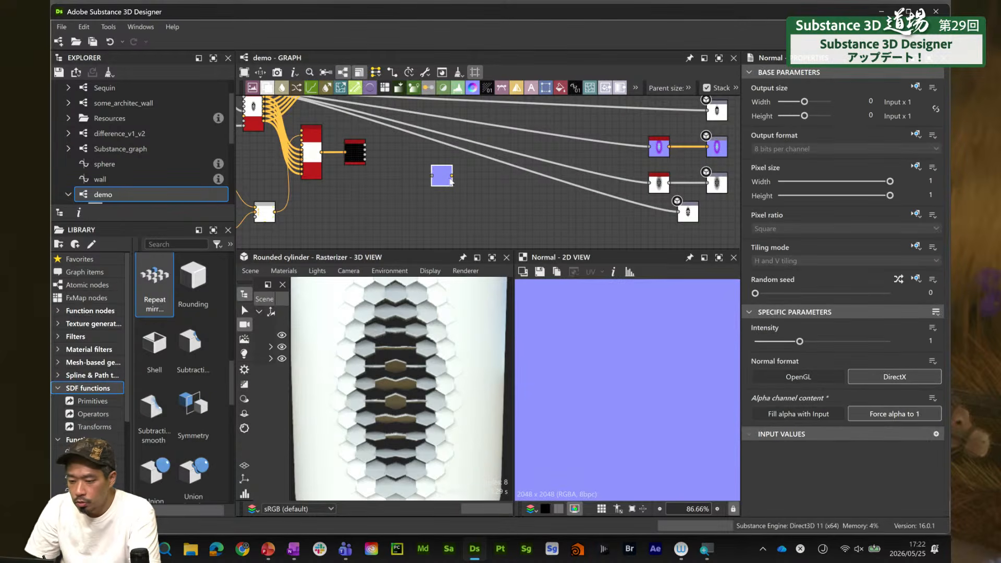
{"action": "scroll", "coordinate": [406, 179], "scroll_direction": "up", "scroll_amount": 3}
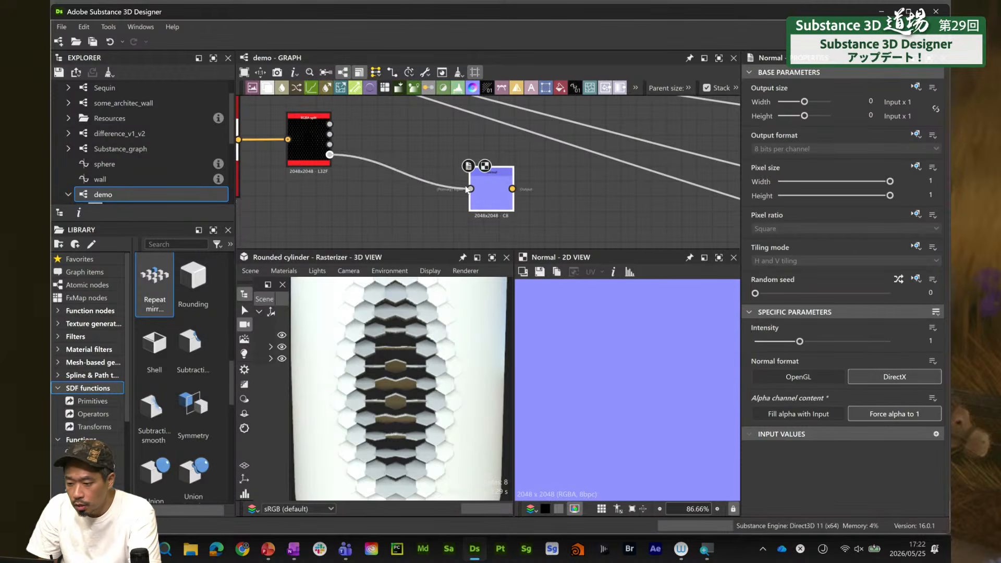
{"action": "left_click_drag", "start_coordinate": [466, 188], "coordinate": [417, 151]}
Add a Normal combine node after the Normal node and connect the Normal output to its first input
{"action": "scroll", "coordinate": [448, 178], "scroll_direction": "down", "scroll_amount": 2}
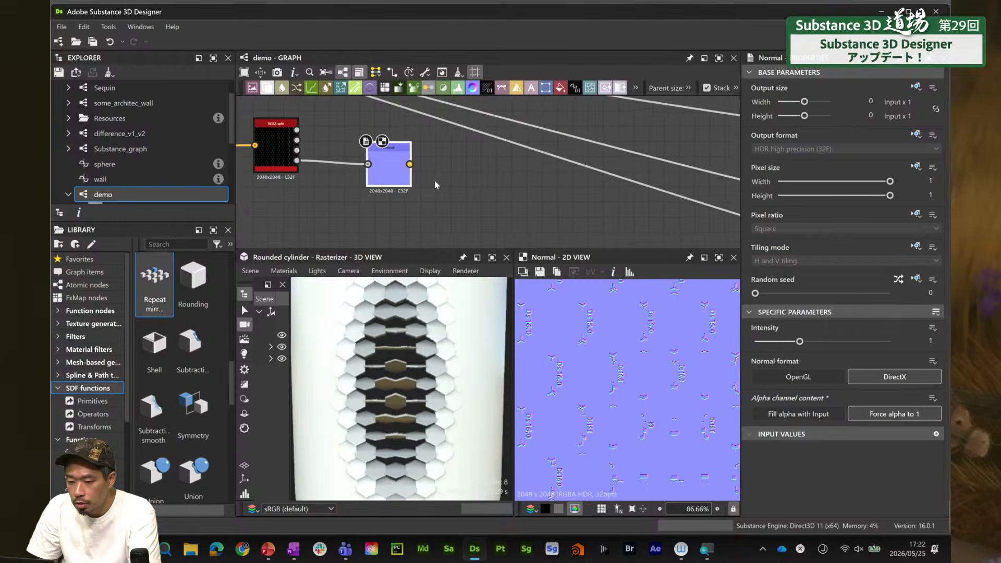
{"action": "key", "text": "space"}
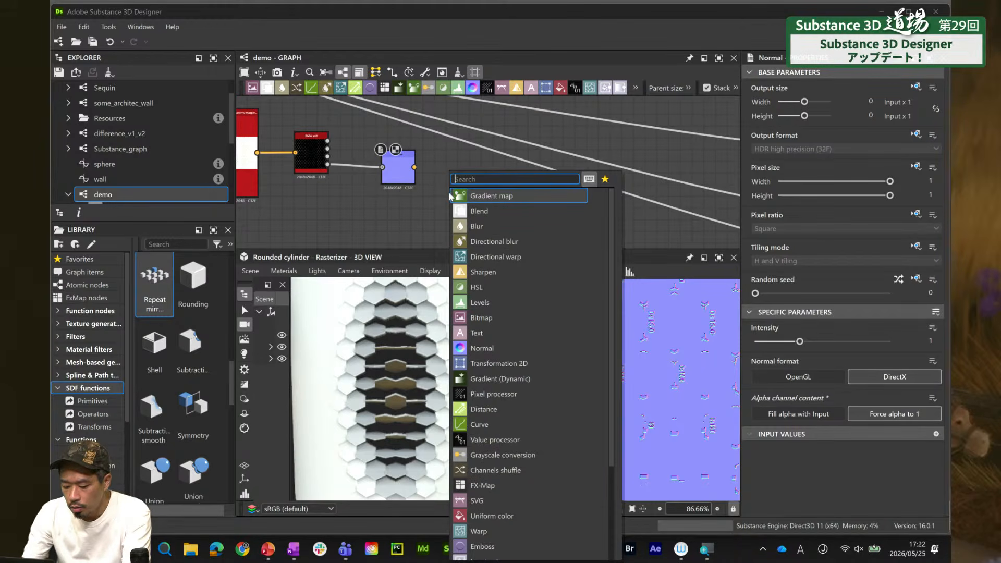
{"action": "type", "text": "norma"}
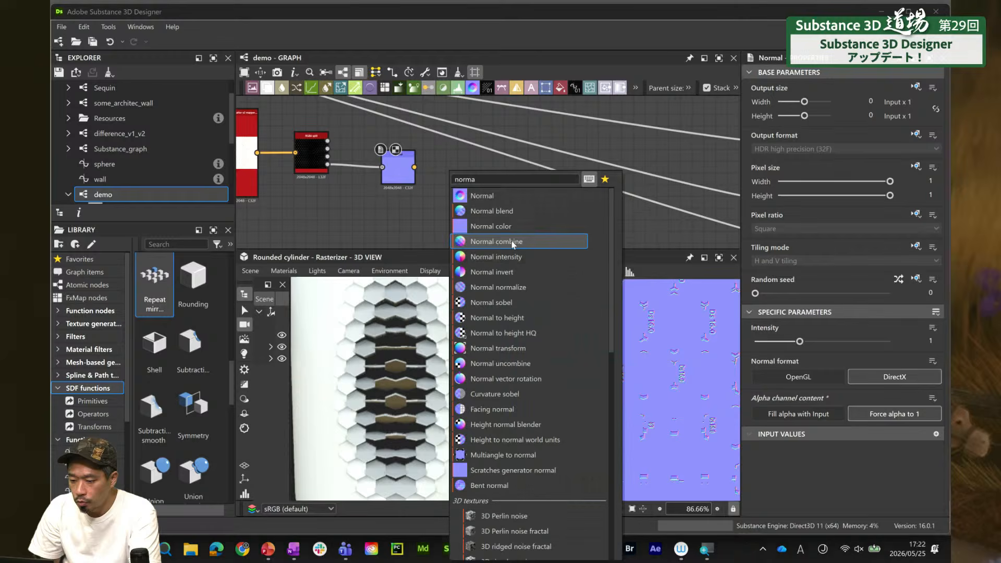
{"action": "left_click", "coordinate": [511, 242]}
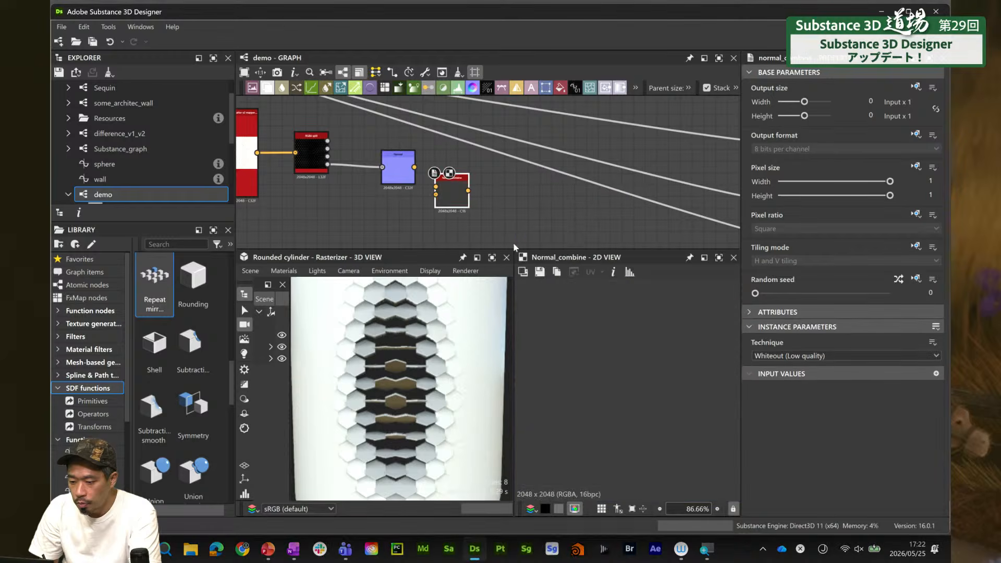
{"action": "left_click_drag", "start_coordinate": [453, 183], "coordinate": [499, 182]}
{"action": "left_click_drag", "start_coordinate": [415, 167], "coordinate": [483, 187]}
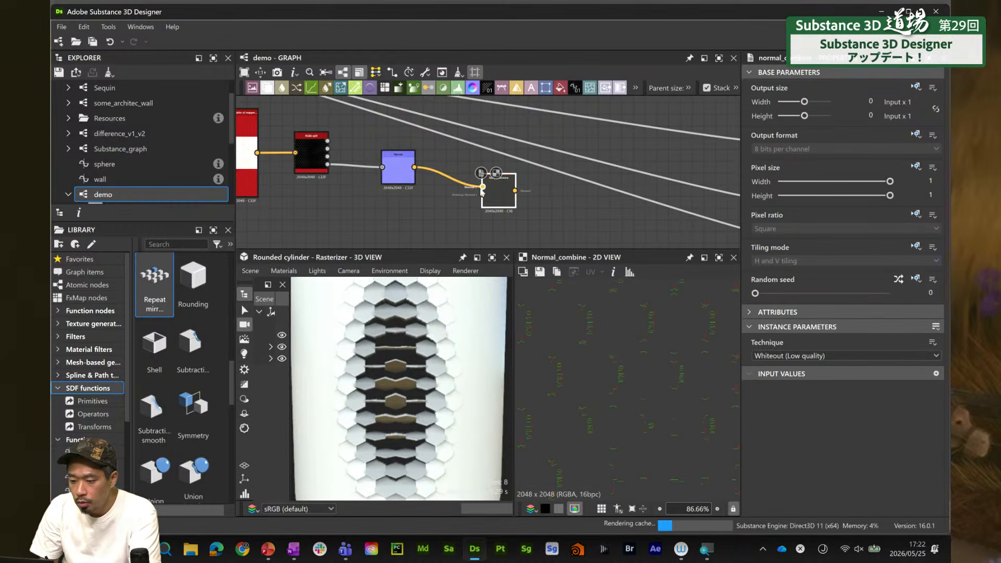
Connect the Shape splatter v2 node's normal output to the Normal combine node's second input
{"action": "scroll", "coordinate": [406, 209], "scroll_direction": "down", "scroll_amount": 3}
{"action": "middle_click_drag", "start_coordinate": [409, 210], "coordinate": [446, 247]}
{"action": "middle_click_drag", "start_coordinate": [388, 159], "coordinate": [442, 145]}
{"action": "scroll", "coordinate": [366, 173], "scroll_direction": "up", "scroll_amount": 1}
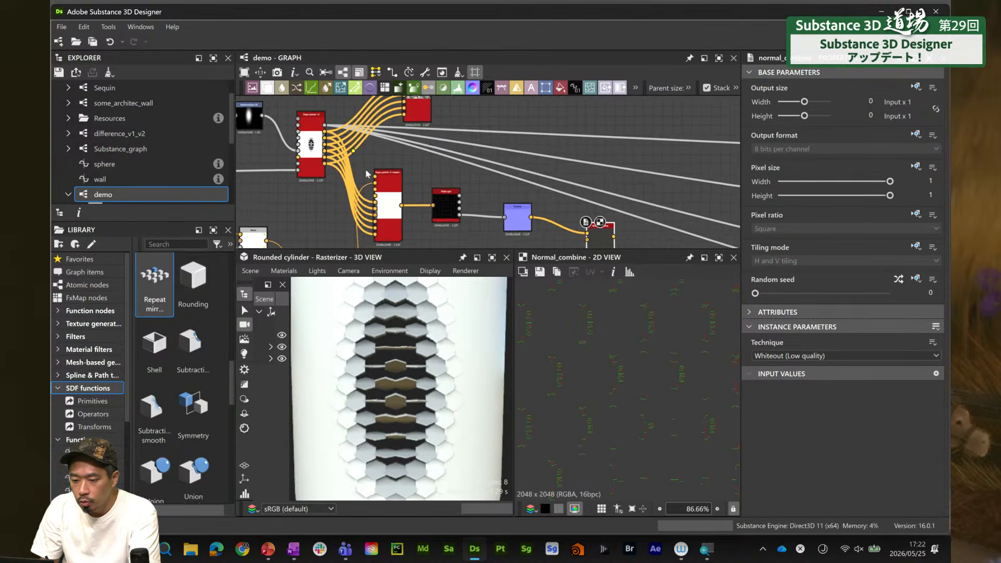
{"action": "middle_click_drag", "start_coordinate": [367, 174], "coordinate": [338, 156]}
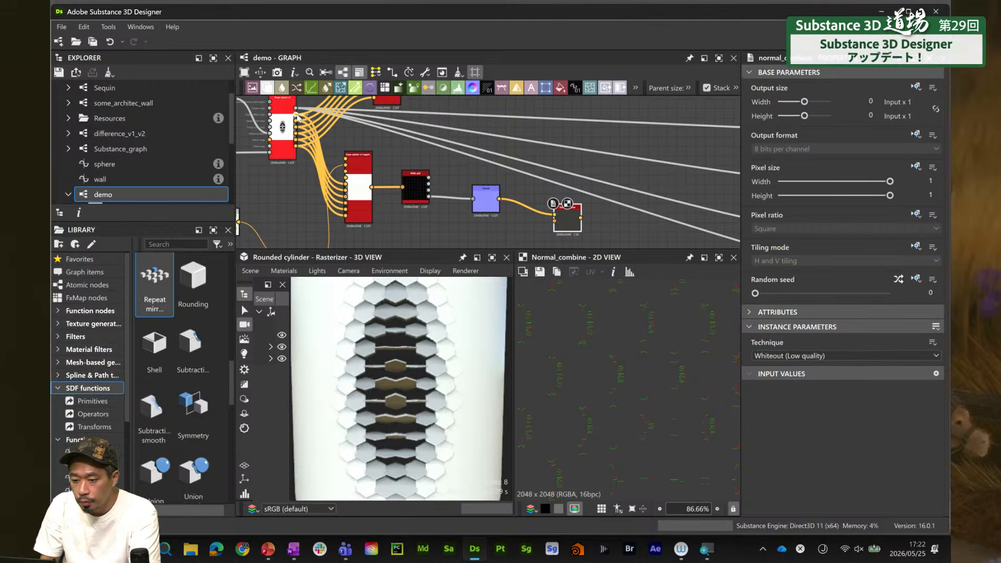
{"action": "left_click_drag", "start_coordinate": [295, 118], "coordinate": [567, 219]}
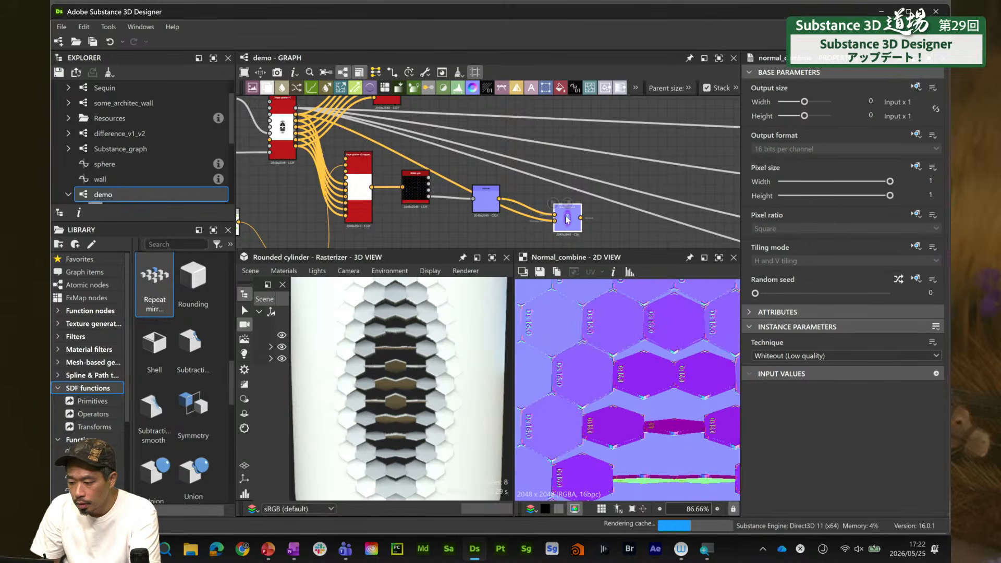
Connect the Normal combine output to the material's Normal output node and delete the bypassed height-to-normal node
{"action": "middle_click_drag", "start_coordinate": [566, 219], "coordinate": [420, 221]}
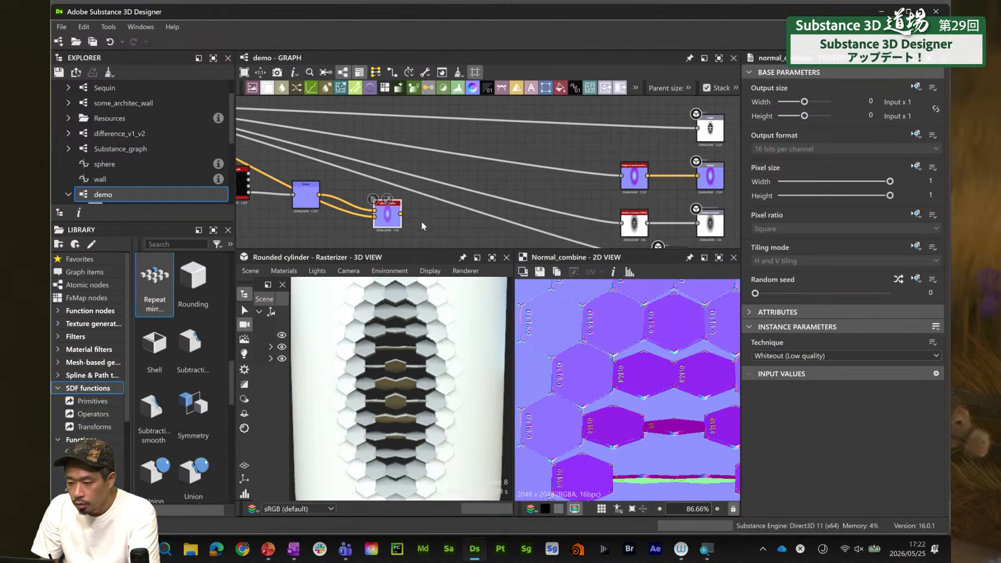
{"action": "left_click_drag", "start_coordinate": [402, 215], "coordinate": [697, 175]}
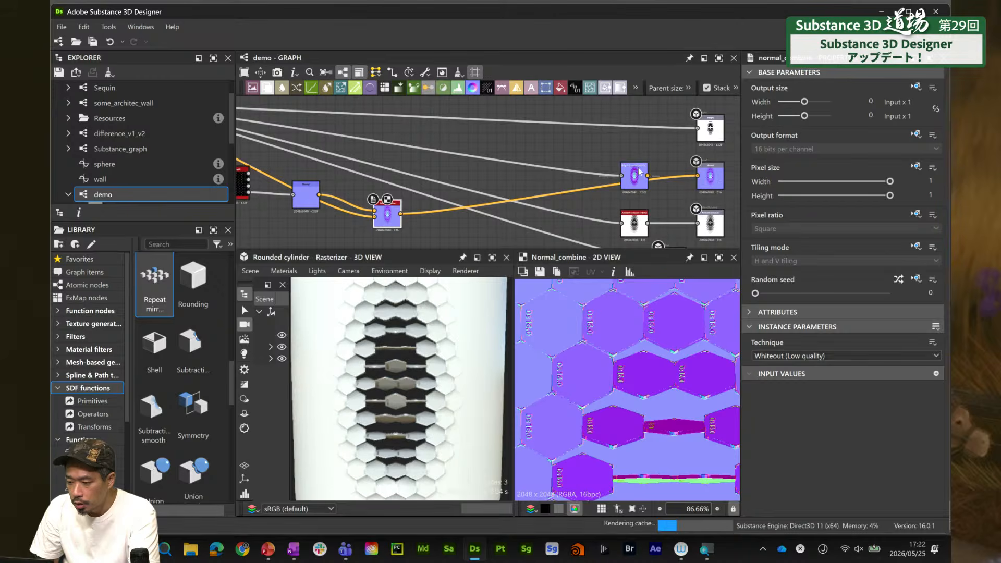
{"action": "left_click_drag", "start_coordinate": [633, 176], "coordinate": [607, 164]}
{"action": "left_click", "coordinate": [607, 162]}
{"action": "key", "text": "Delete"}
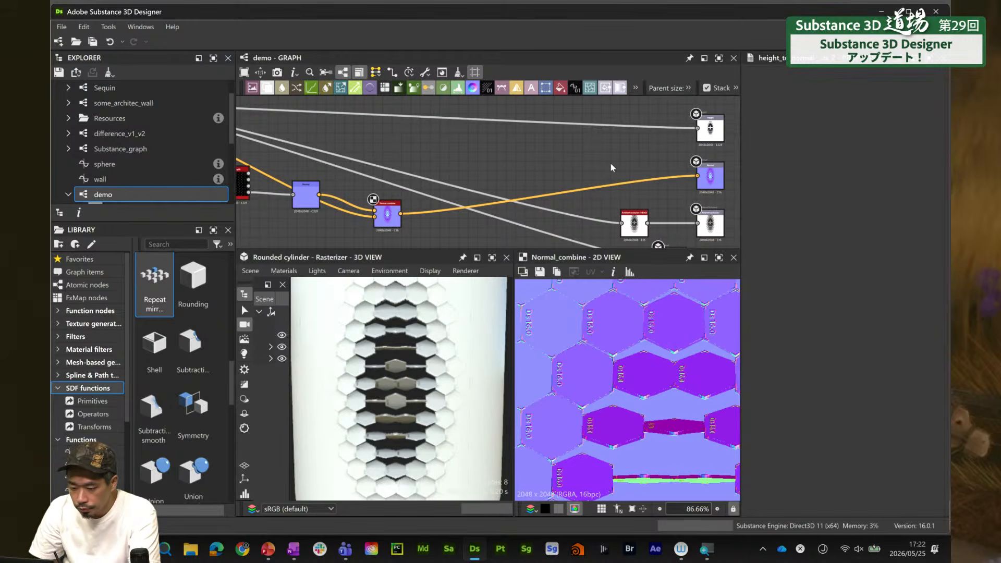
Check the embossed text up close in the 3D view and set the graph's parent size to 4096 x 4096
{"action": "scroll", "coordinate": [379, 459], "scroll_direction": "up", "scroll_amount": 3}
{"action": "scroll", "coordinate": [405, 393], "scroll_direction": "up", "scroll_amount": 5}
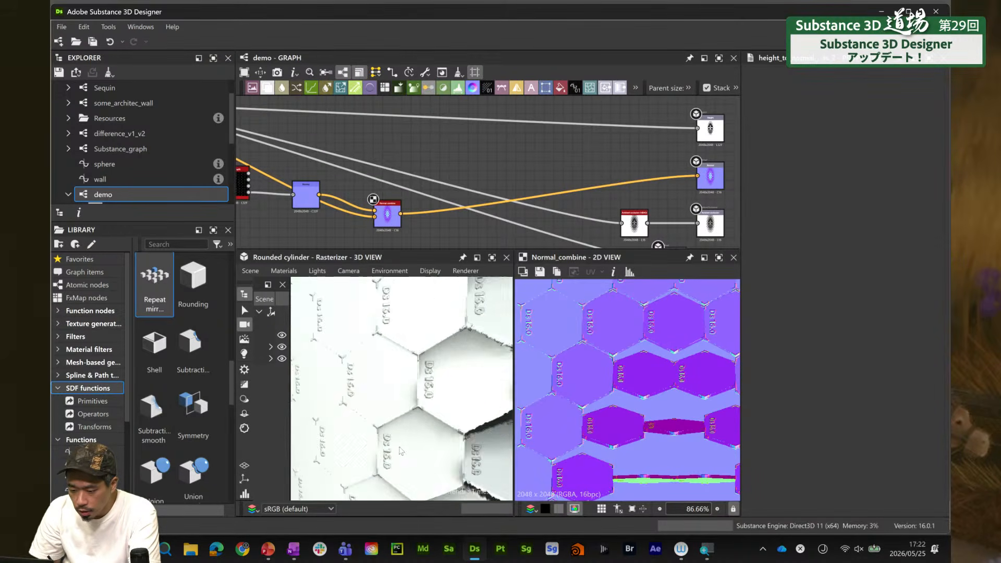
{"action": "scroll", "coordinate": [405, 393], "scroll_direction": "up", "scroll_amount": 4}
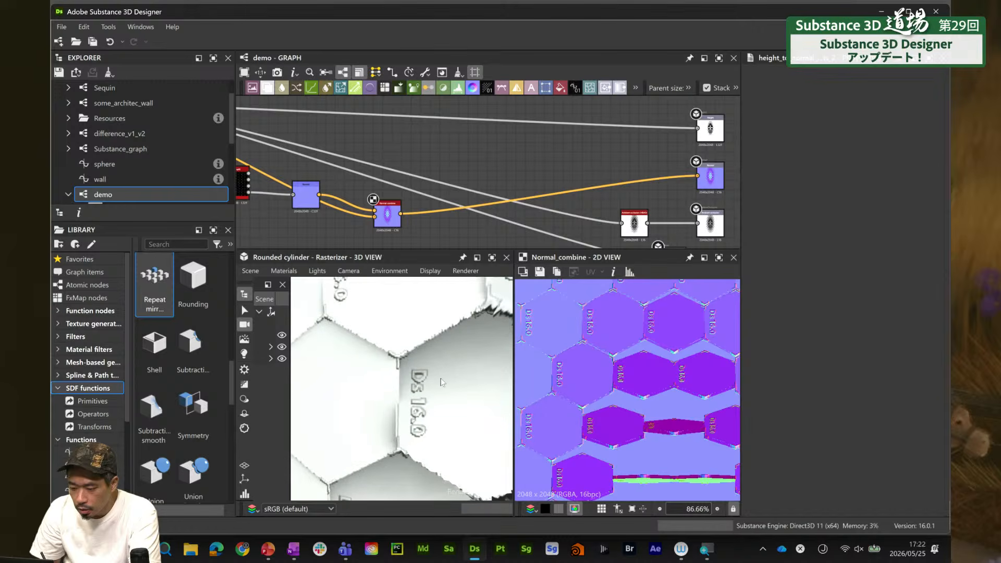
{"action": "left_click", "coordinate": [689, 89]}
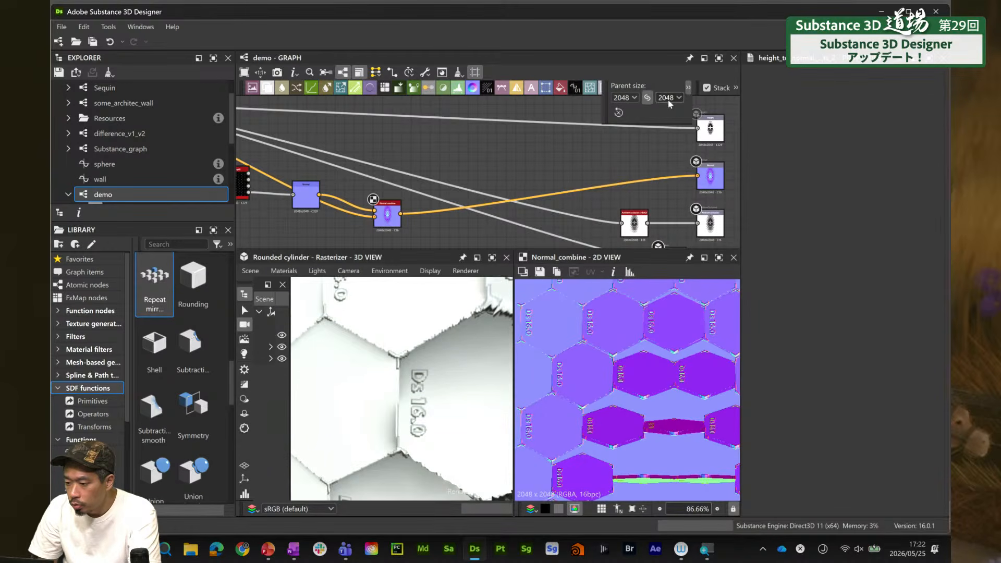
{"action": "left_click", "coordinate": [679, 98]}
{"action": "left_click", "coordinate": [674, 205]}
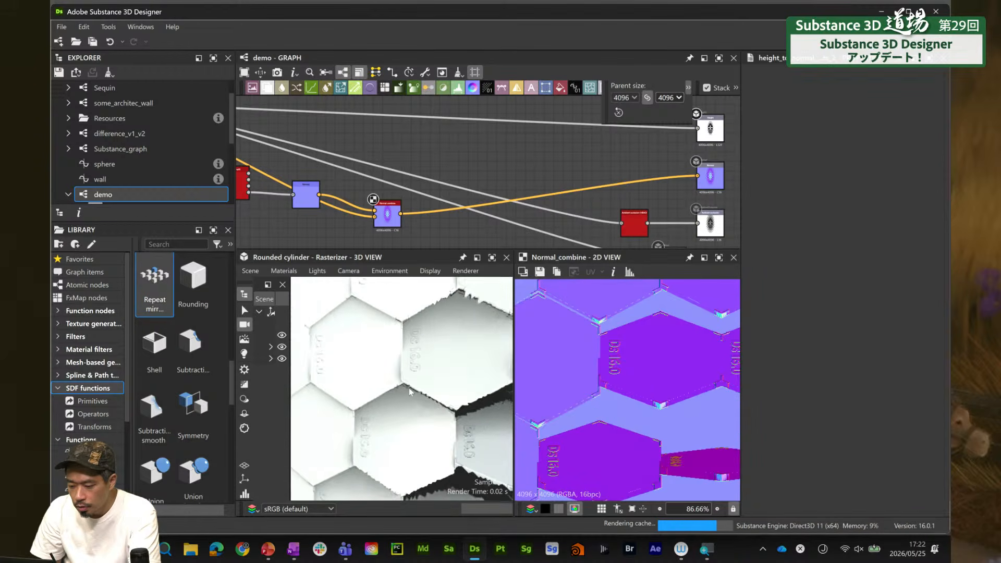
{"action": "scroll", "coordinate": [395, 366], "scroll_direction": "down", "scroll_amount": 5}
Add a Blend node in the empty area beside the grunge mapper's named dot node
{"action": "middle_click_drag", "start_coordinate": [350, 174], "coordinate": [561, 106]}
{"action": "scroll", "coordinate": [432, 181], "scroll_direction": "down", "scroll_amount": 3}
{"action": "middle_click_drag", "start_coordinate": [448, 176], "coordinate": [464, 239]}
{"action": "mouse_move", "coordinate": [483, 134]}
{"action": "middle_mouse_down"}
{"action": "mouse_move", "coordinate": [440, 170]}
{"action": "mouse_move", "coordinate": [471, 174]}
{"action": "mouse_move", "coordinate": [452, 186]}
{"action": "middle_mouse_up"}
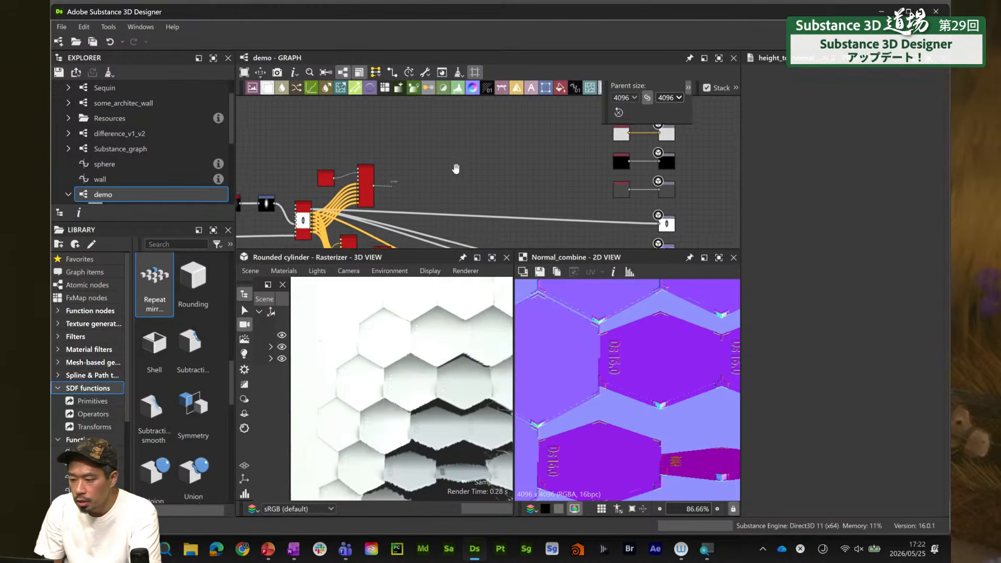
{"action": "mouse_move", "coordinate": [489, 156]}
{"action": "middle_mouse_down"}
{"action": "mouse_move", "coordinate": [442, 182]}
{"action": "mouse_move", "coordinate": [480, 139]}
{"action": "middle_mouse_up"}
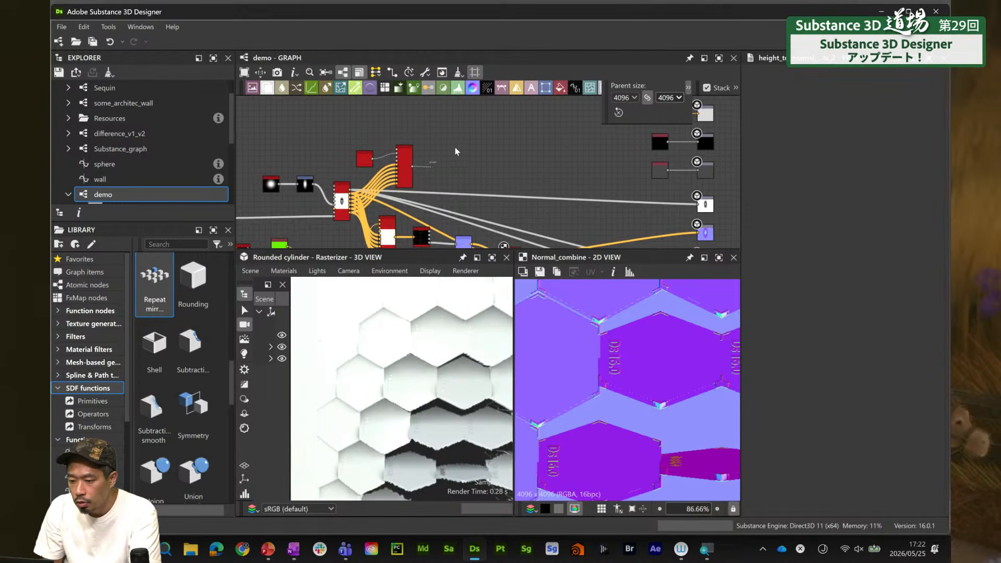
{"action": "scroll", "coordinate": [454, 148], "scroll_direction": "up", "scroll_amount": 2}
{"action": "key", "text": "space"}
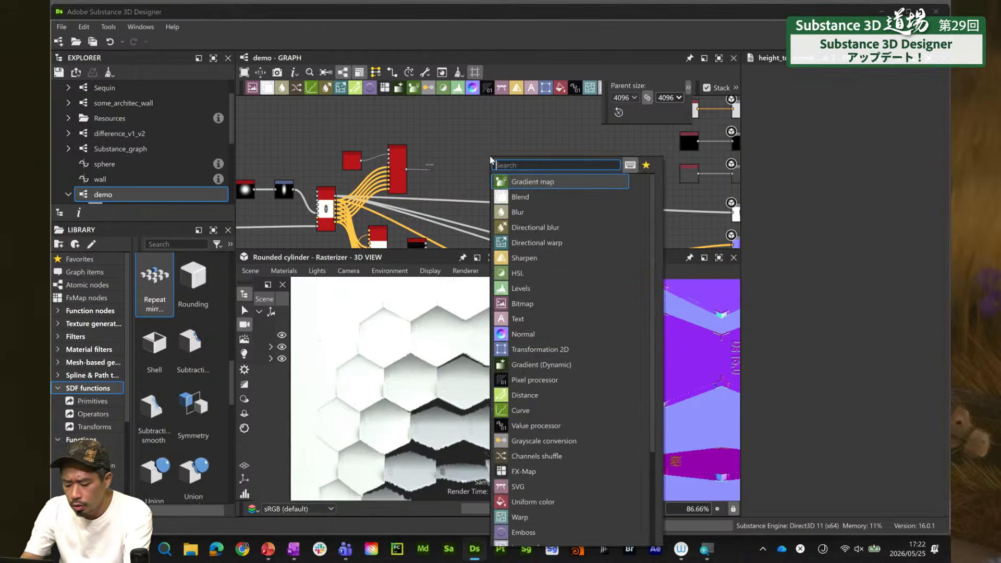
{"action": "type", "text": "blend"}
{"action": "key", "text": "Return"}
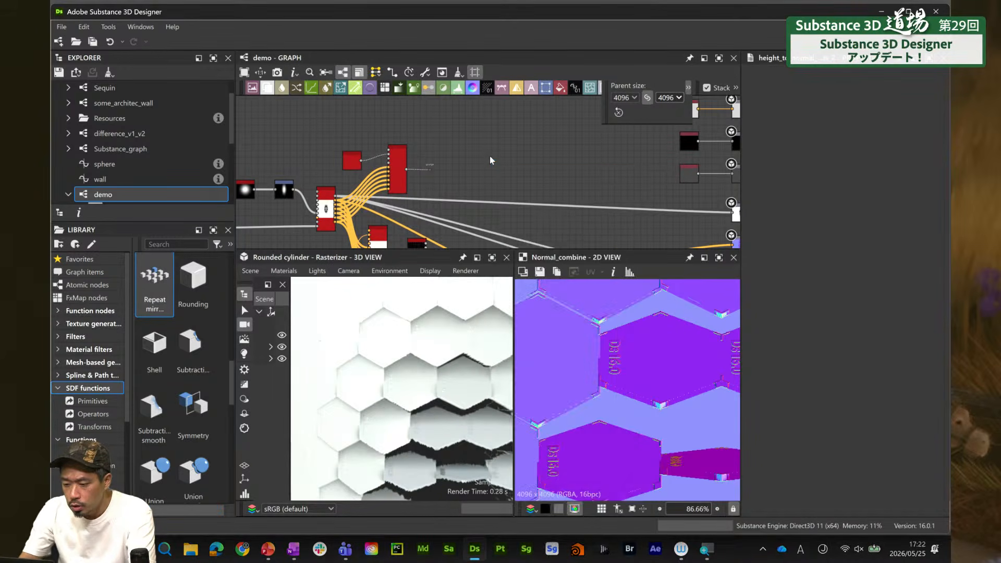
Try wiring the grunge dot node directly into the Blend node, and move the Blend node below the Normal combine branch
{"action": "scroll", "coordinate": [485, 162], "scroll_direction": "up", "scroll_amount": 3}
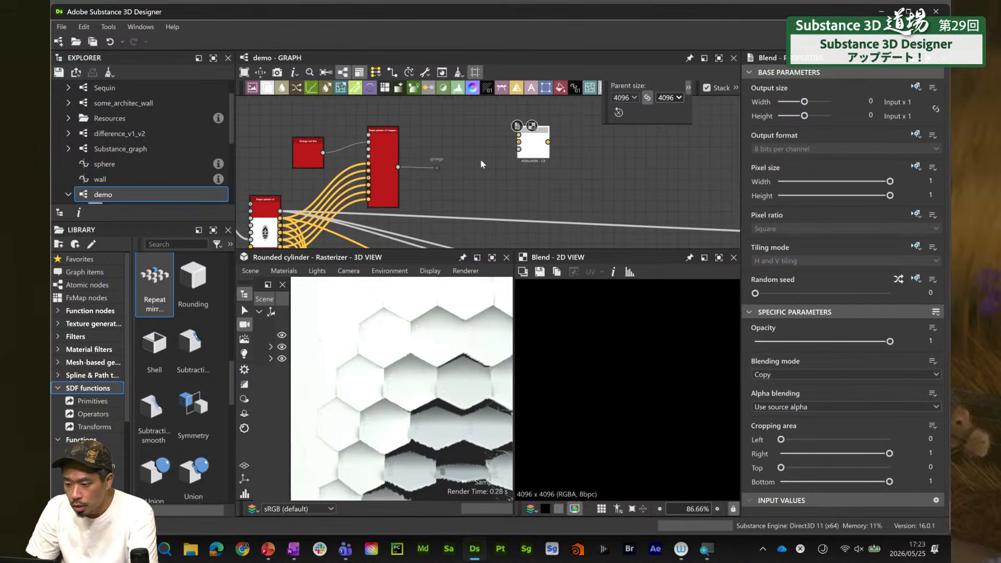
{"action": "left_click_drag", "start_coordinate": [522, 147], "coordinate": [519, 142]}
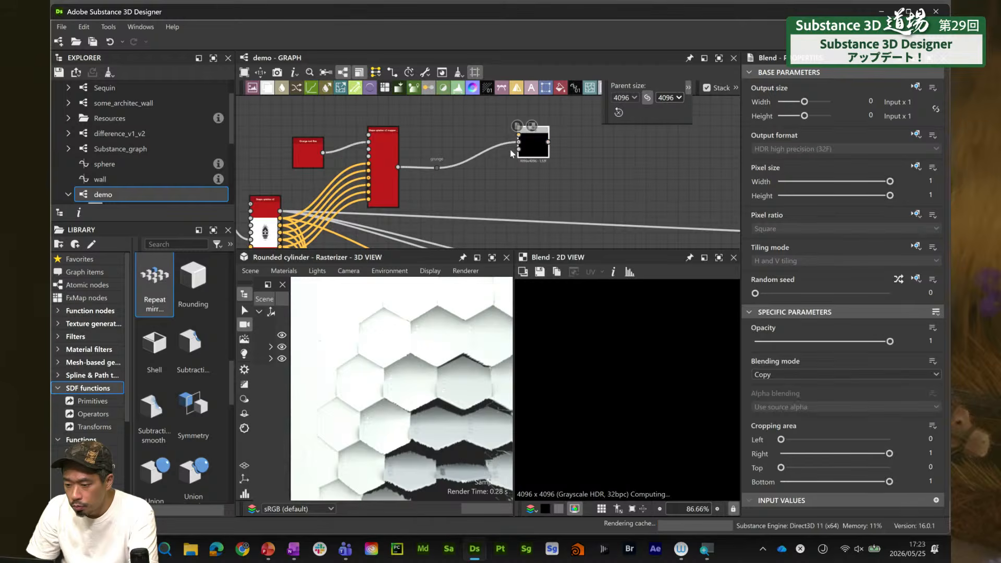
{"action": "scroll", "coordinate": [513, 143], "scroll_direction": "down", "scroll_amount": 4}
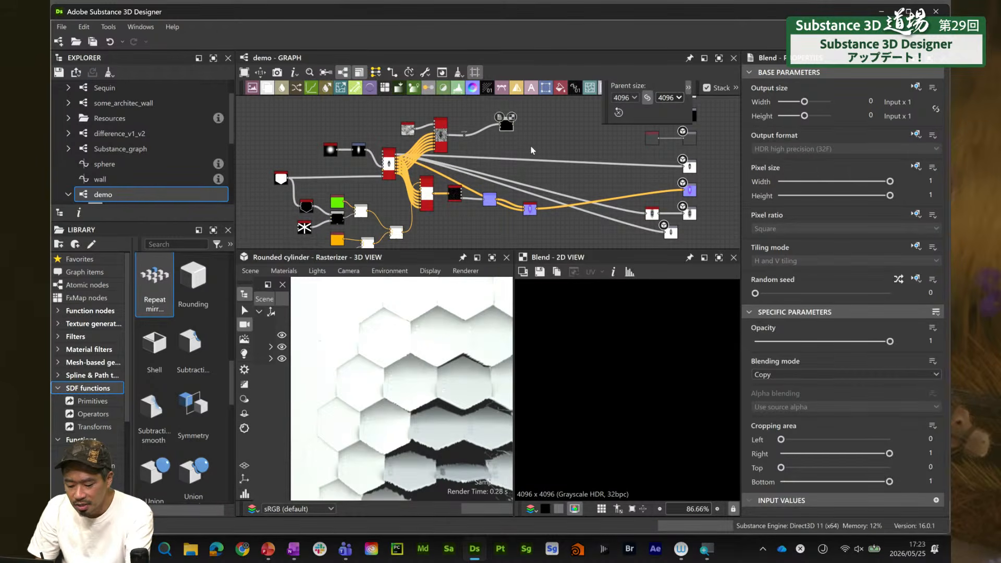
{"action": "left_click_drag", "start_coordinate": [506, 127], "coordinate": [474, 235]}
{"action": "scroll", "coordinate": [477, 170], "scroll_direction": "up", "scroll_amount": 5}
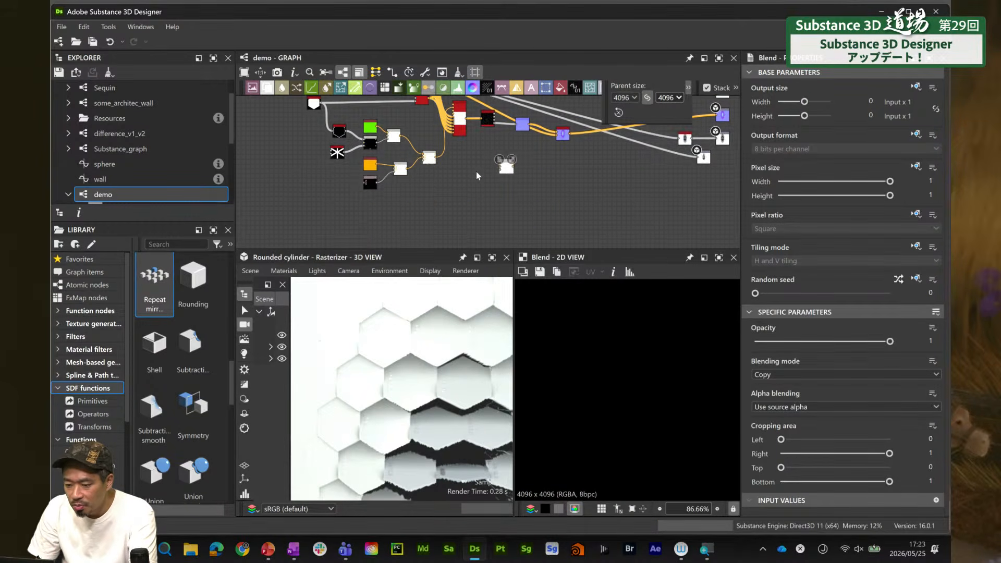
Add a Dot node with grunge as its input portal and connect it to the Blend node's background input
{"action": "key", "text": "space"}
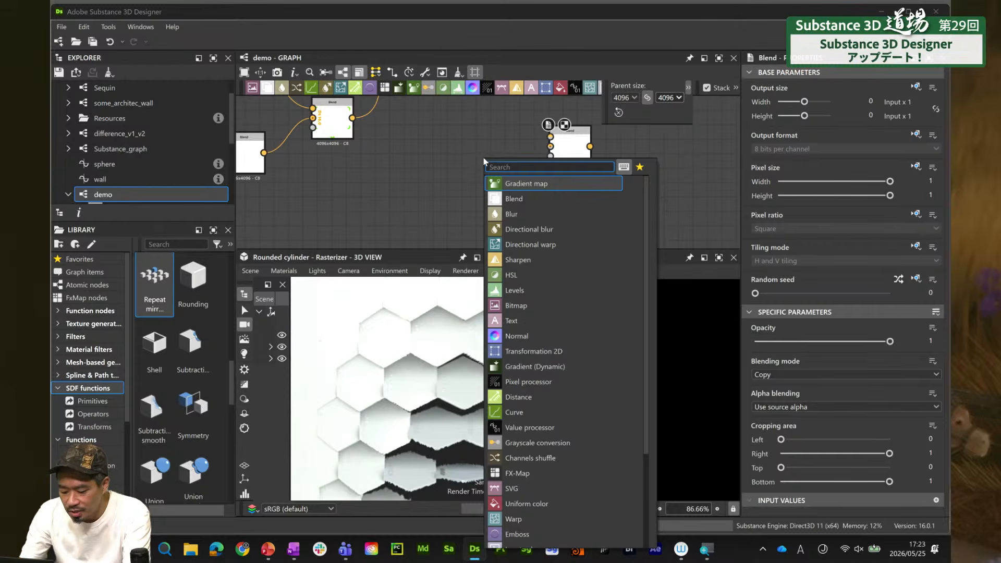
{"action": "type", "text": "dot"}
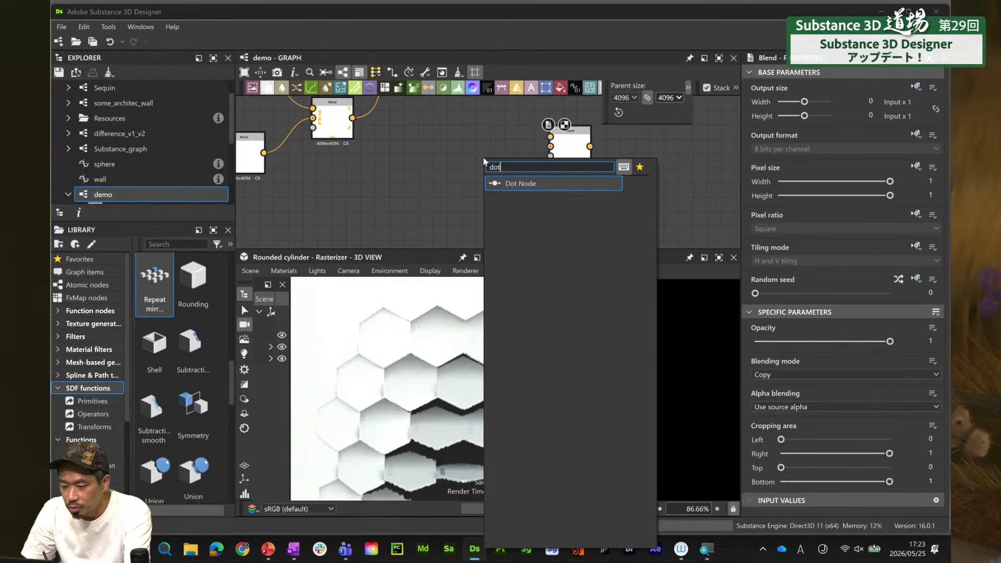
{"action": "left_click", "coordinate": [515, 188]}
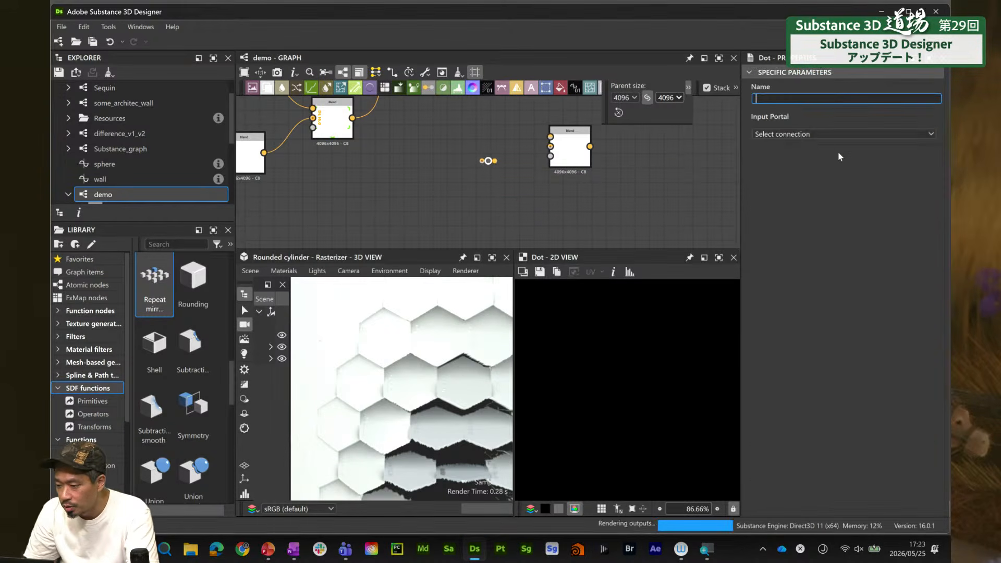
{"action": "left_click", "coordinate": [834, 134]}
{"action": "left_click", "coordinate": [814, 147]}
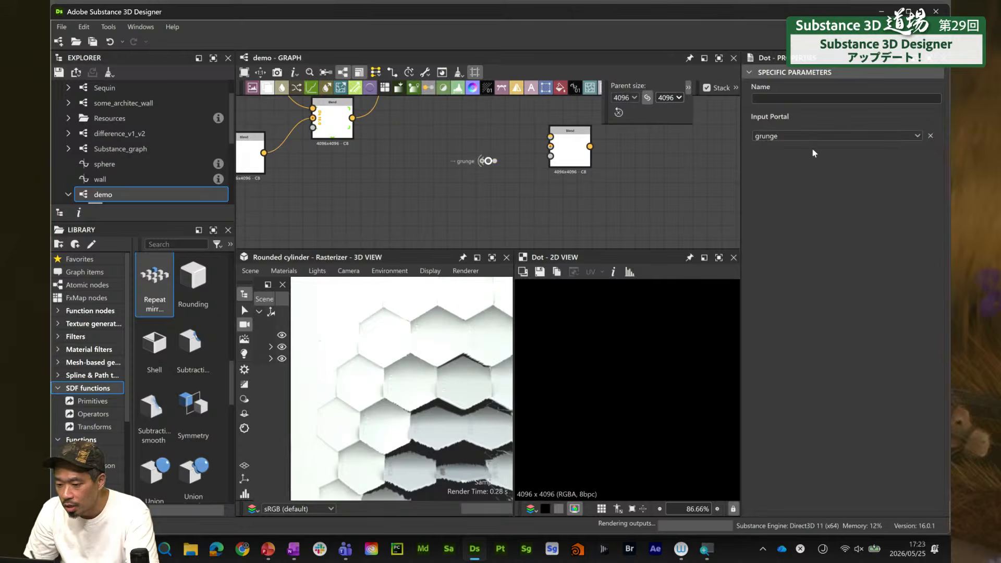
{"action": "left_click_drag", "start_coordinate": [494, 161], "coordinate": [556, 150]}
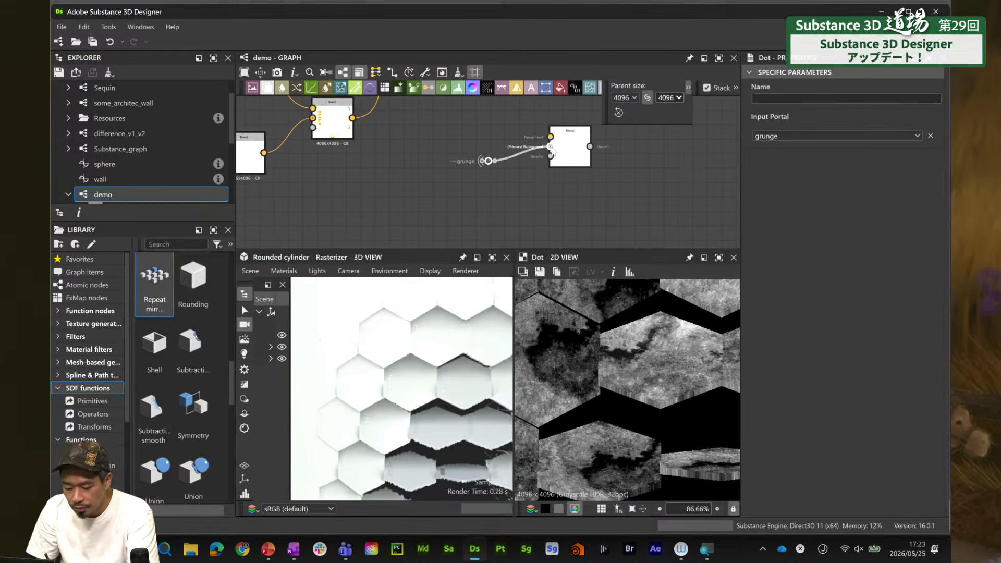
Try connecting the Blend node that merges the green and orange patterns to the new Blend node's foreground
{"action": "middle_click_drag", "start_coordinate": [390, 156], "coordinate": [406, 239]}
{"action": "middle_click_drag", "start_coordinate": [424, 171], "coordinate": [441, 172]}
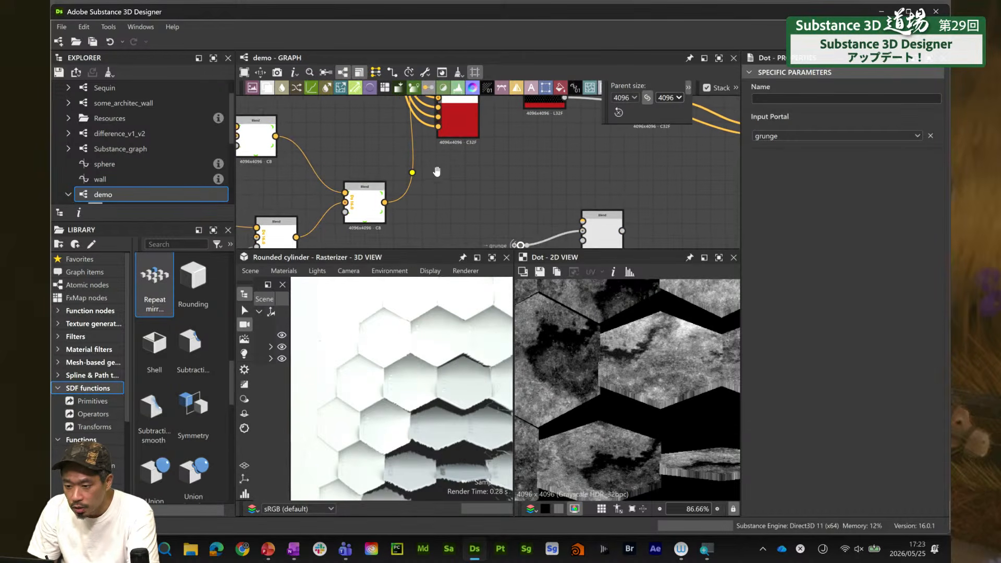
{"action": "left_click_drag", "start_coordinate": [386, 204], "coordinate": [583, 221]}
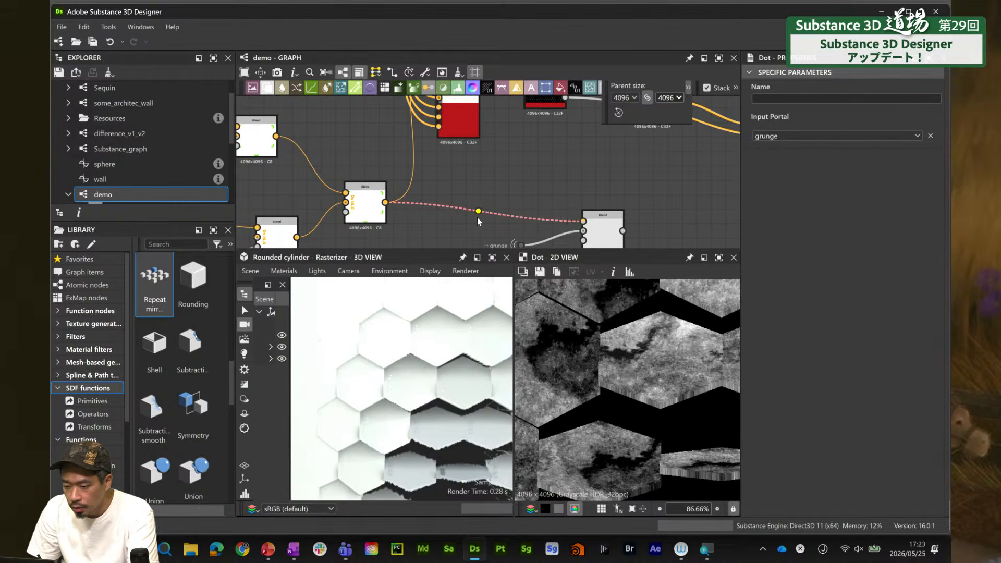
Insert a Gradient map node between the grunge portal dot and the Blend node, and space the nodes apart
{"action": "middle_click_drag", "start_coordinate": [478, 220], "coordinate": [484, 177]}
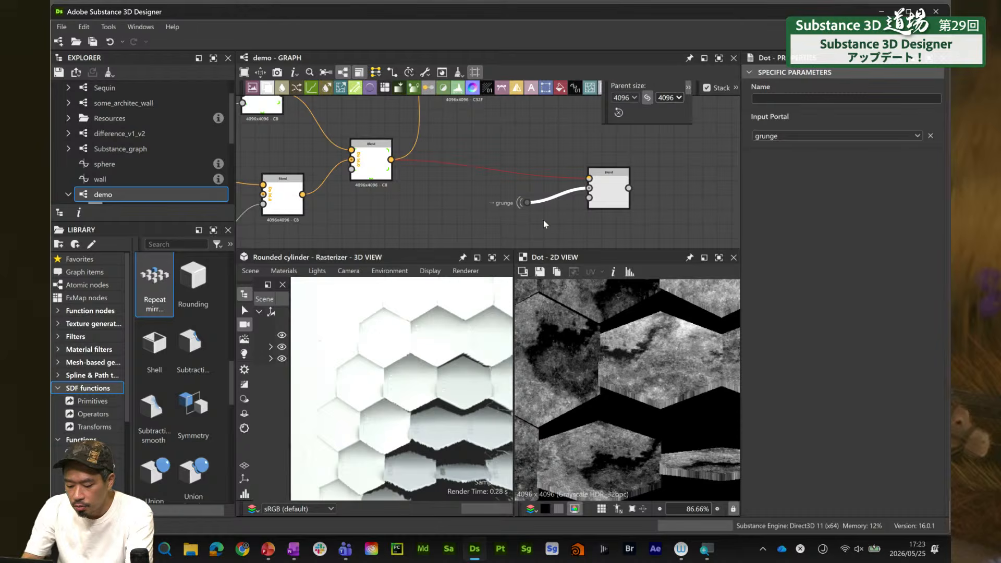
{"action": "key", "text": "space"}
{"action": "type", "text": "gra"}
{"action": "left_click", "coordinate": [607, 195]}
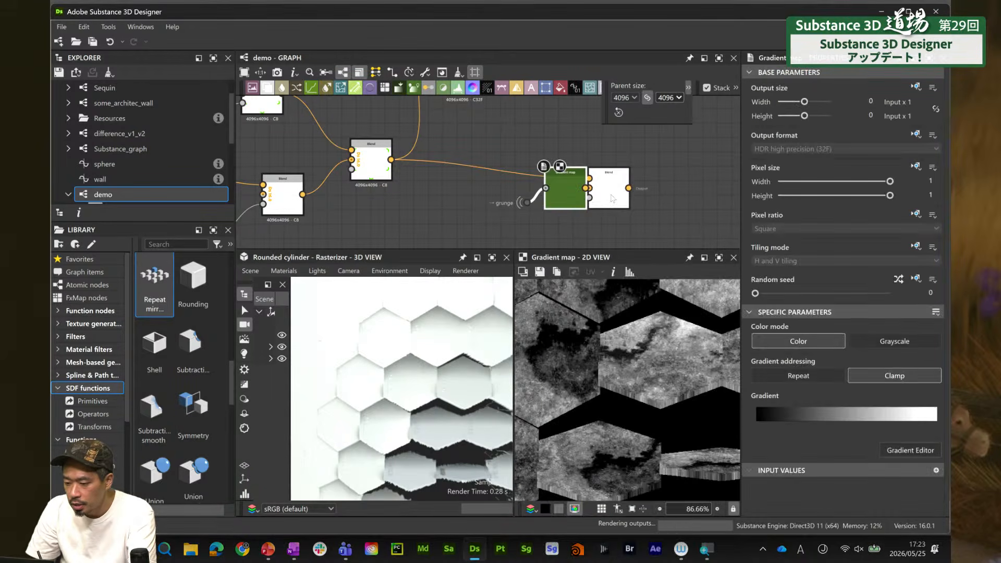
{"action": "left_click_drag", "start_coordinate": [526, 204], "coordinate": [453, 208]}
{"action": "left_click_drag", "start_coordinate": [568, 188], "coordinate": [524, 211]}
Examine the Blend node's result in the 2D view and the Gradient map node's parameters
{"action": "left_click", "coordinate": [594, 197]}
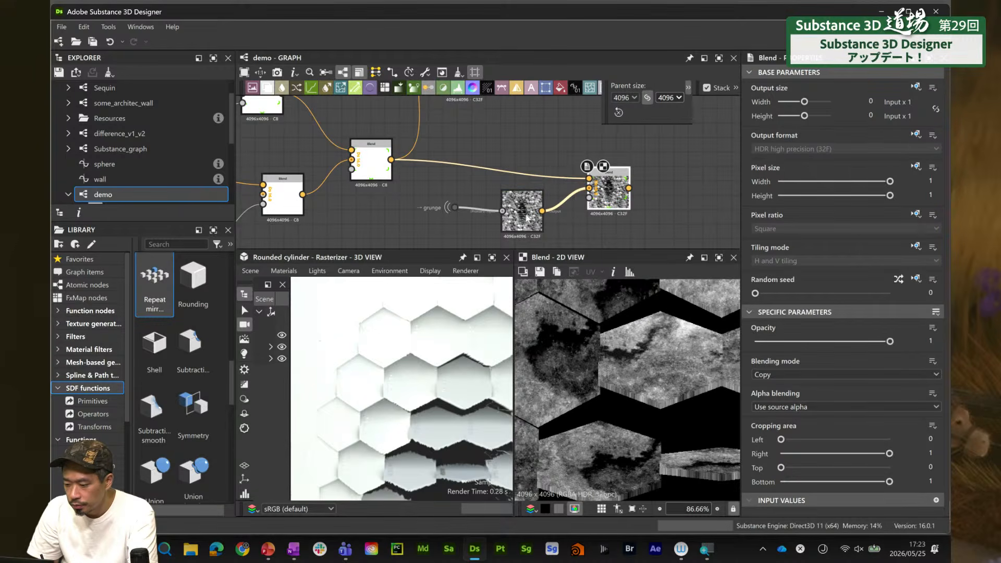
{"action": "scroll", "coordinate": [613, 363], "scroll_direction": "down", "scroll_amount": 5}
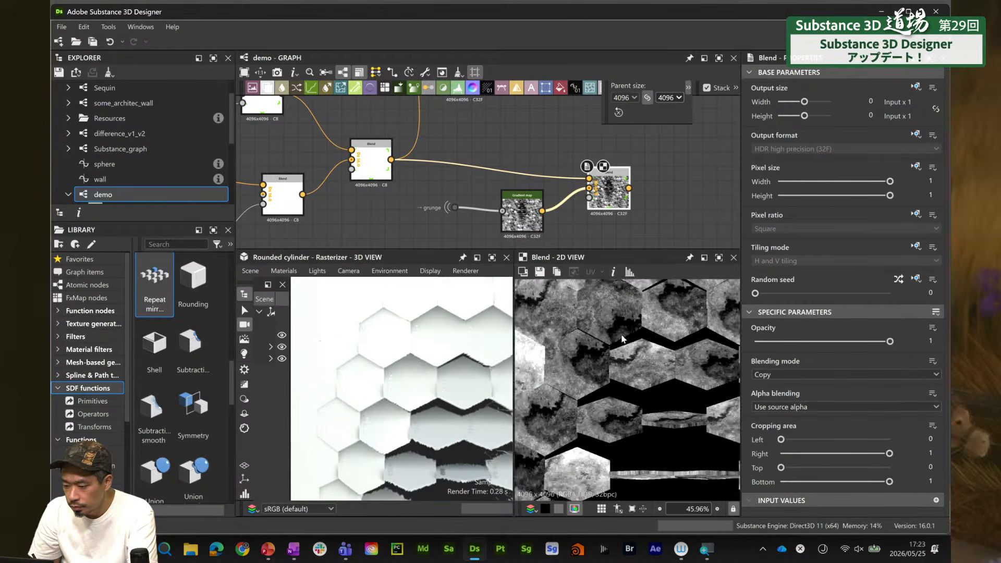
{"action": "left_click", "coordinate": [522, 209]}
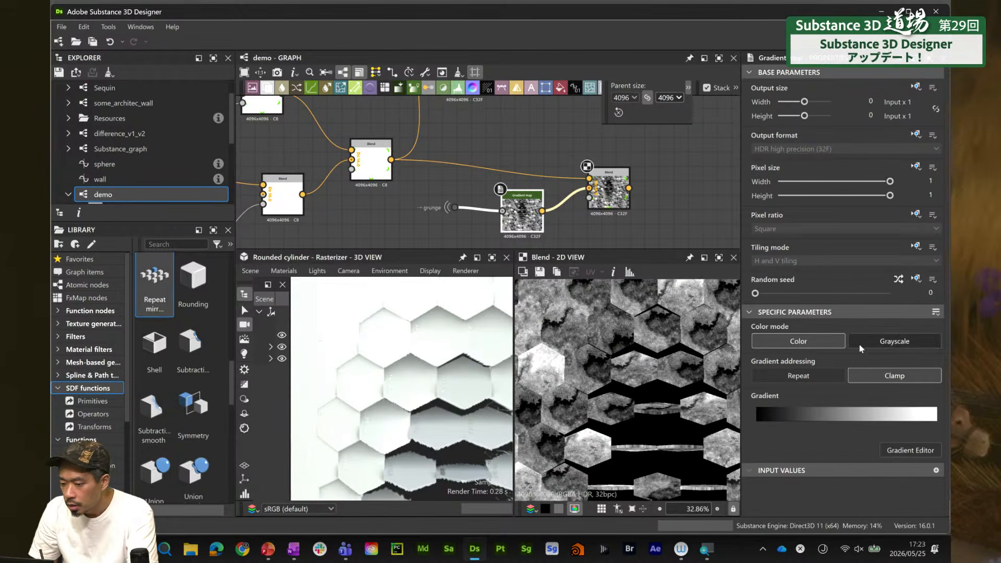
{"action": "middle_click_drag", "start_coordinate": [611, 187], "coordinate": [546, 191]}
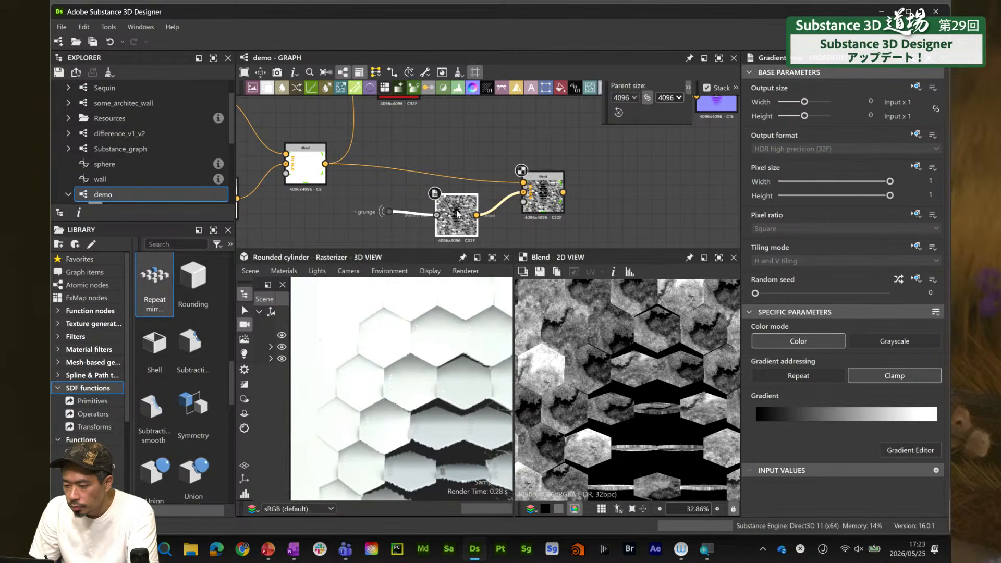
Connect the Shape splatter mapper color node's output to the Blend node's foreground and preview the blended result
{"action": "scroll", "coordinate": [445, 164], "scroll_direction": "down", "scroll_amount": 2}
{"action": "middle_click_drag", "start_coordinate": [442, 154], "coordinate": [449, 238]}
{"action": "double_click", "coordinate": [420, 166]}
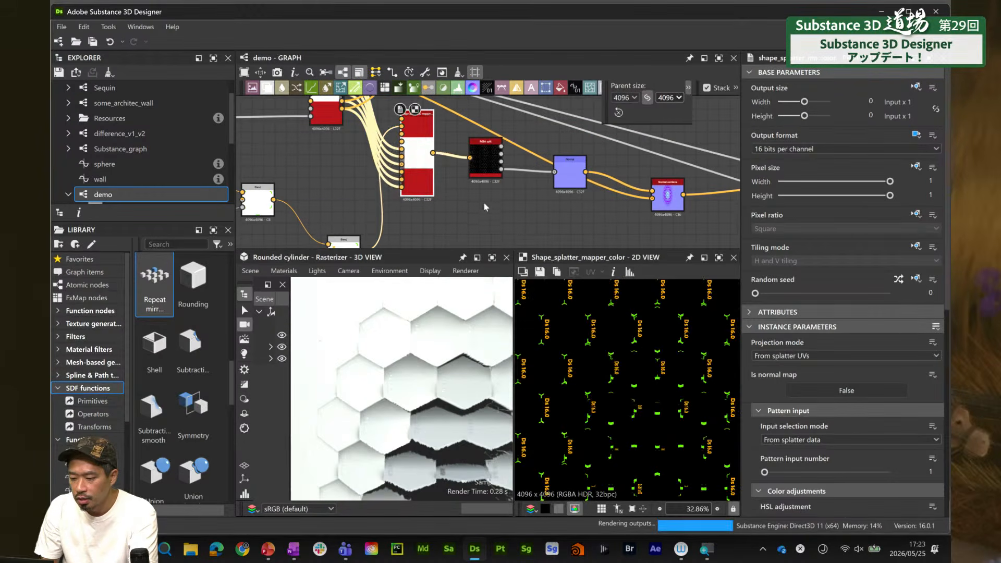
{"action": "scroll", "coordinate": [483, 202], "scroll_direction": "down", "scroll_amount": 1}
{"action": "middle_click_drag", "start_coordinate": [483, 202], "coordinate": [454, 167]}
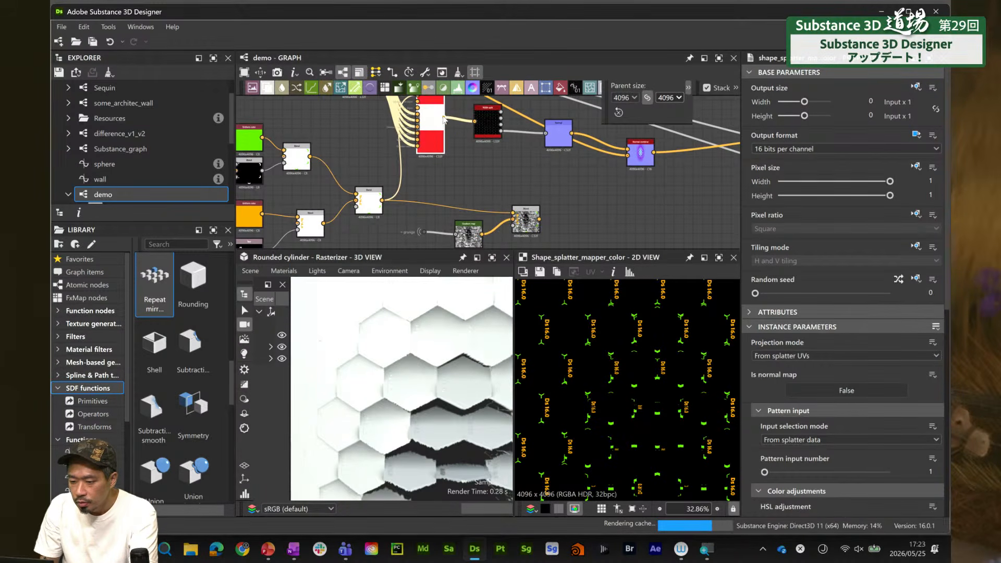
{"action": "left_click_drag", "start_coordinate": [443, 118], "coordinate": [533, 221]}
{"action": "double_click", "coordinate": [527, 219]}
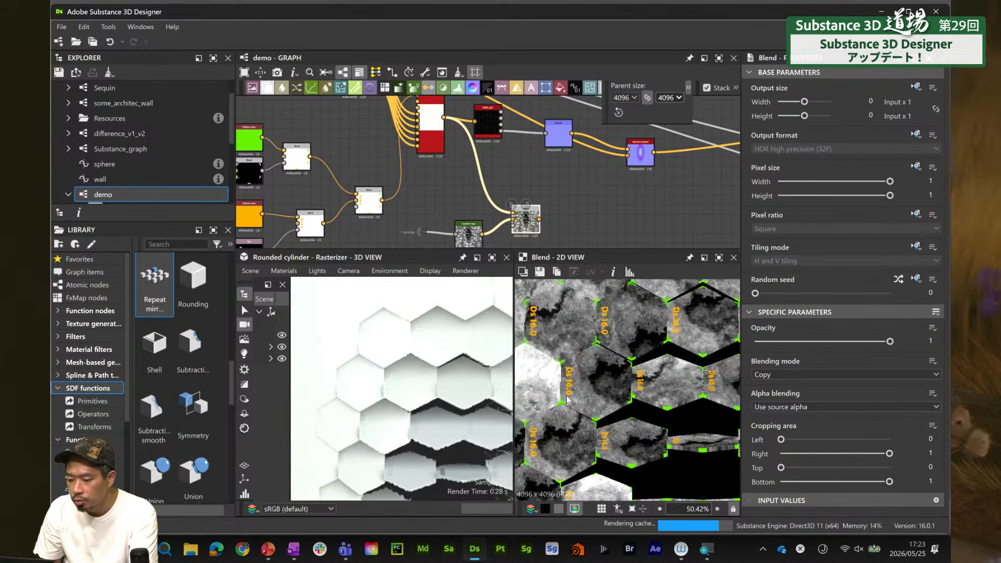
{"action": "scroll", "coordinate": [573, 349], "scroll_direction": "down", "scroll_amount": 3}
{"action": "middle_click_drag", "start_coordinate": [618, 156], "coordinate": [523, 220]}
{"action": "scroll", "coordinate": [523, 220], "scroll_direction": "down", "scroll_amount": 6}
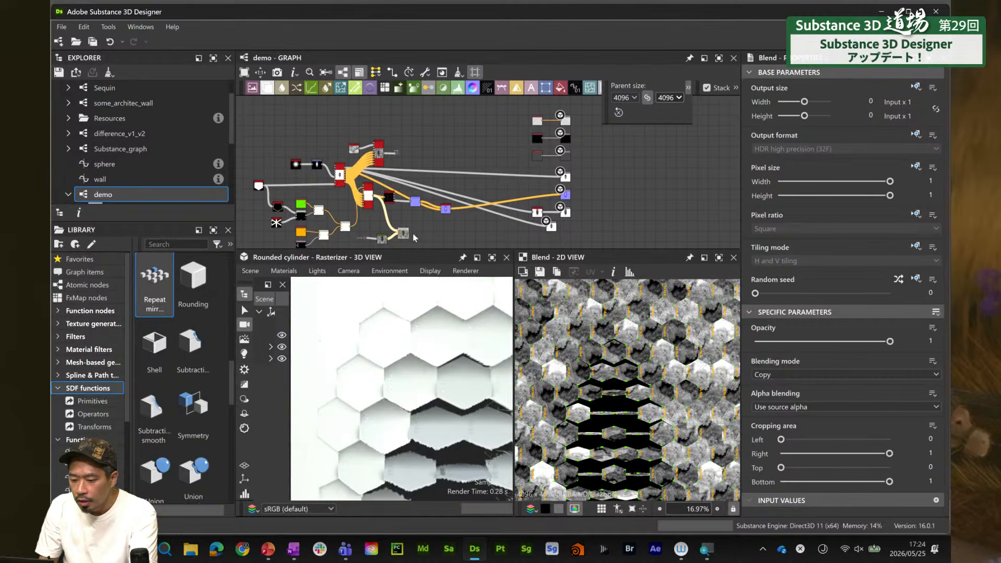
Connect the Blend node's output to the material's colour output and check the pattern on the cylinder in the 3D view
{"action": "left_click_drag", "start_coordinate": [408, 233], "coordinate": [508, 155]}
{"action": "left_click_drag", "start_coordinate": [561, 121], "coordinate": [562, 122]}
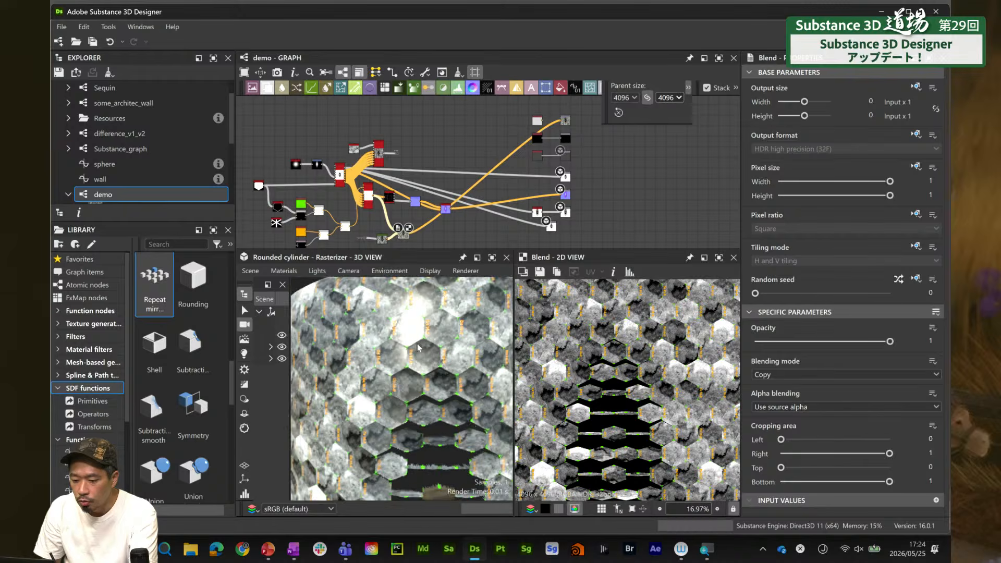
{"action": "left_click_drag", "start_coordinate": [417, 347], "coordinate": [421, 408]}
{"action": "scroll", "coordinate": [421, 407], "scroll_direction": "up", "scroll_amount": 5}
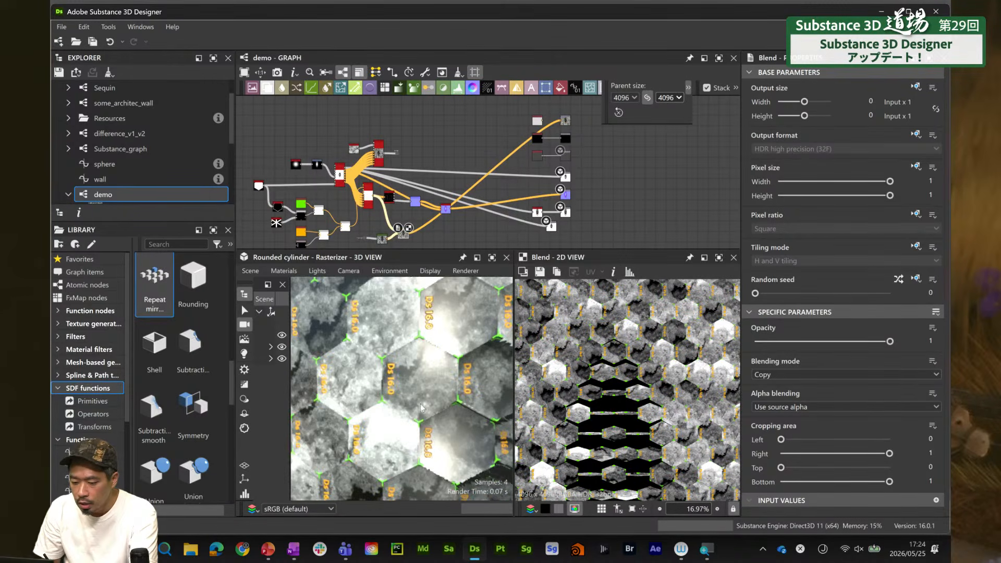
Shift the Gradient map node away from the Blend node and add a Uniform color node below it
{"action": "middle_click_drag", "start_coordinate": [365, 234], "coordinate": [456, 157]}
{"action": "scroll", "coordinate": [456, 157], "scroll_direction": "up", "scroll_amount": 4}
{"action": "scroll", "coordinate": [474, 198], "scroll_direction": "up", "scroll_amount": 3}
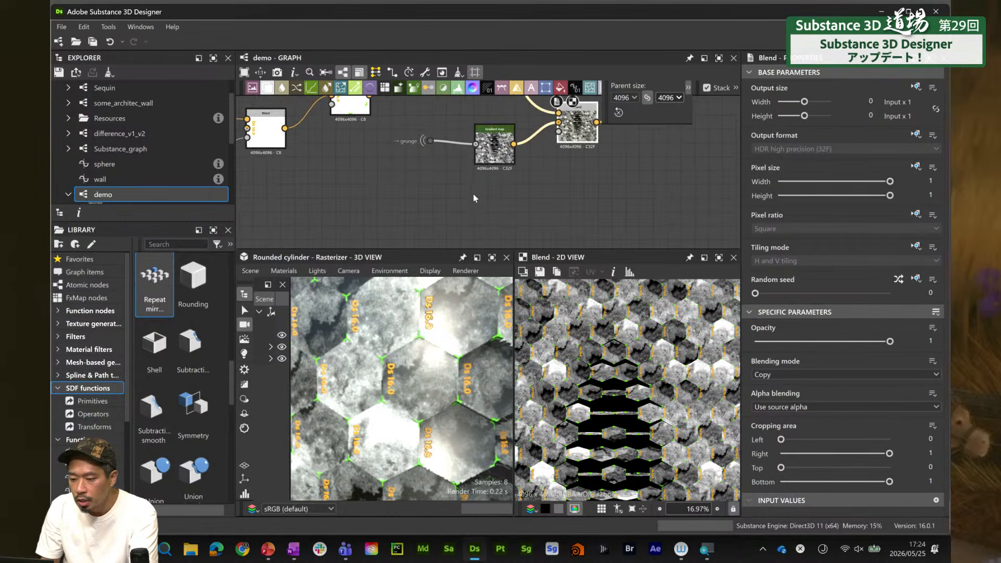
{"action": "left_click_drag", "start_coordinate": [504, 151], "coordinate": [478, 152]}
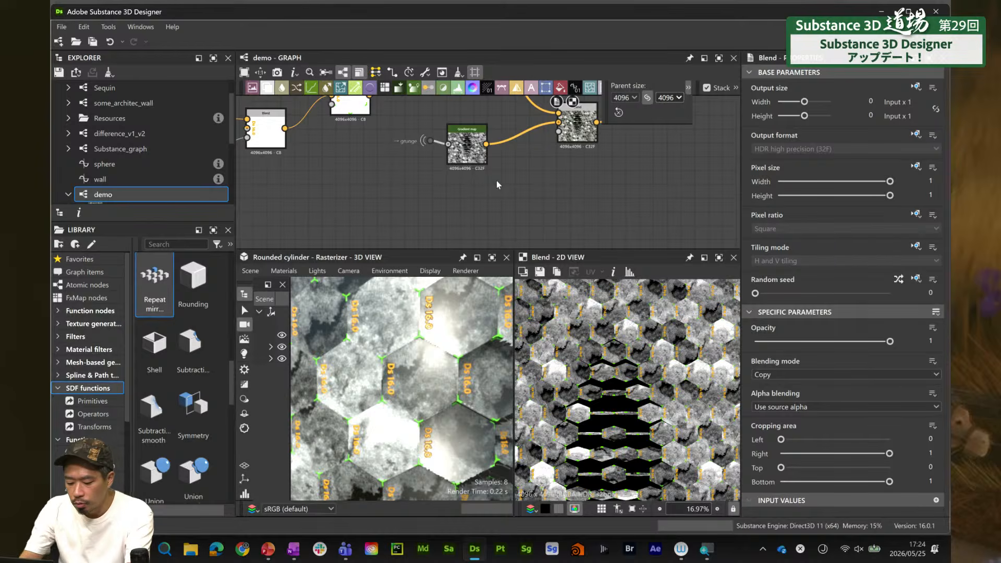
{"action": "key", "text": "space"}
{"action": "type", "text": "unifo"}
{"action": "key", "text": "Return"}
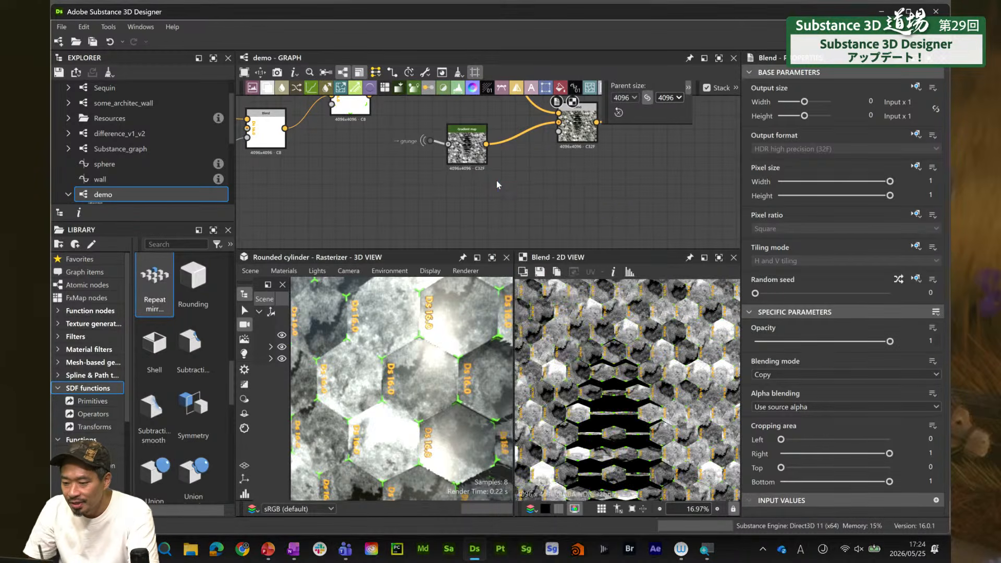
{"action": "double_click", "coordinate": [503, 193]}
{"action": "left_click_drag", "start_coordinate": [503, 193], "coordinate": [489, 220]}
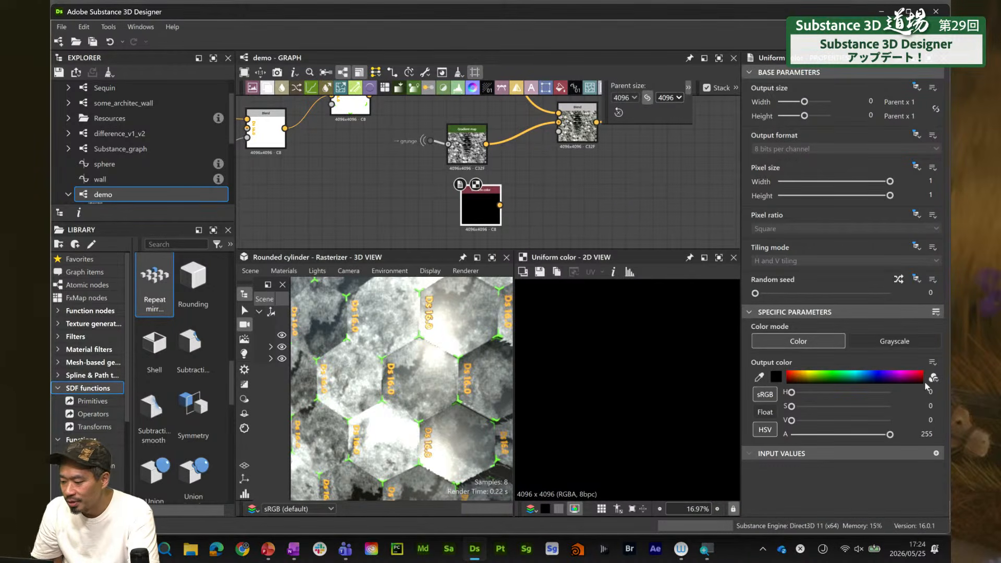
Set the Uniform color node to light grey with V 175 and connect it to the Blend node's background
{"action": "left_click", "coordinate": [776, 376]}
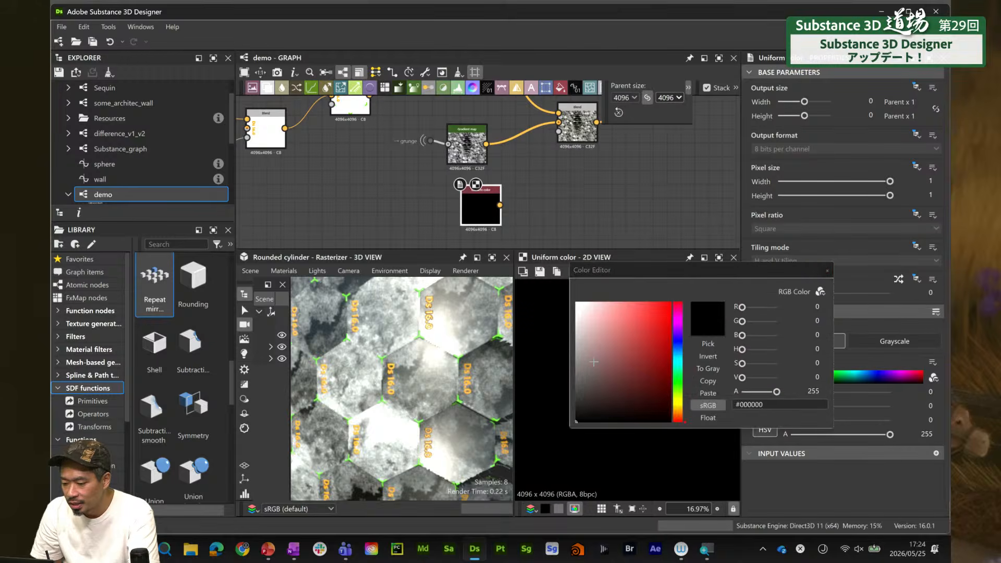
{"action": "left_click_drag", "start_coordinate": [594, 341], "coordinate": [563, 339]}
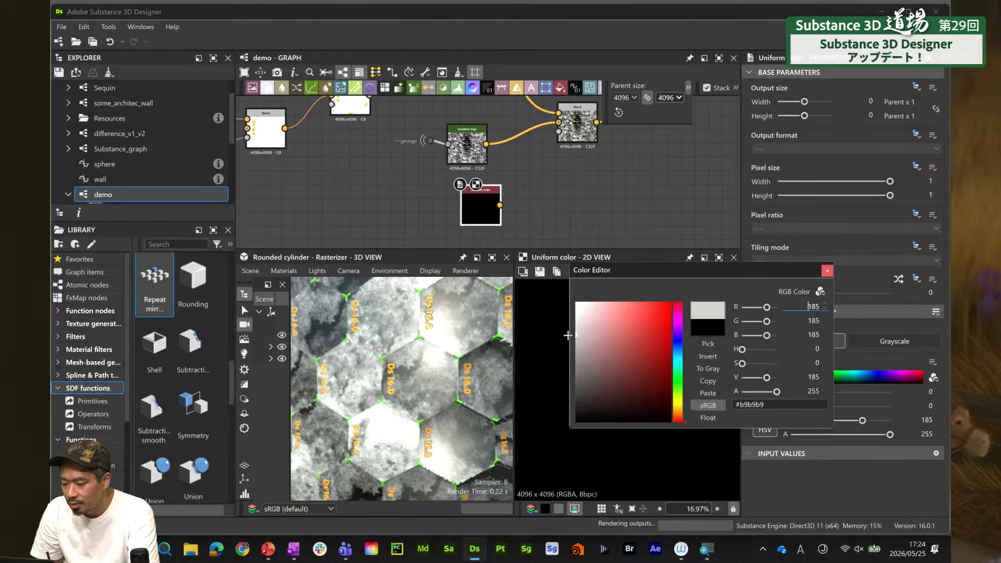
{"action": "left_click", "coordinate": [826, 270]}
{"action": "left_click_drag", "start_coordinate": [482, 201], "coordinate": [504, 187]}
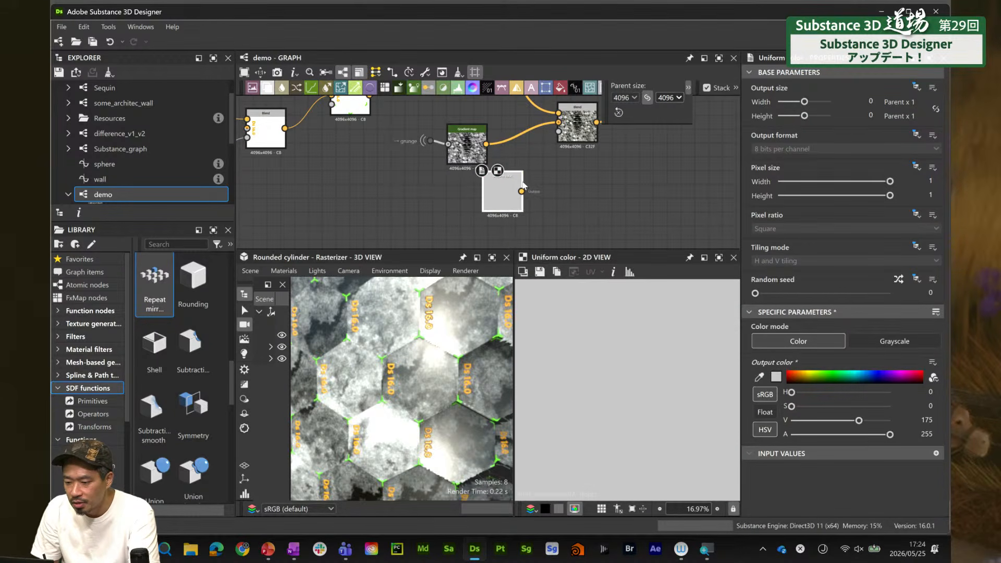
{"action": "left_click_drag", "start_coordinate": [539, 133], "coordinate": [559, 122]}
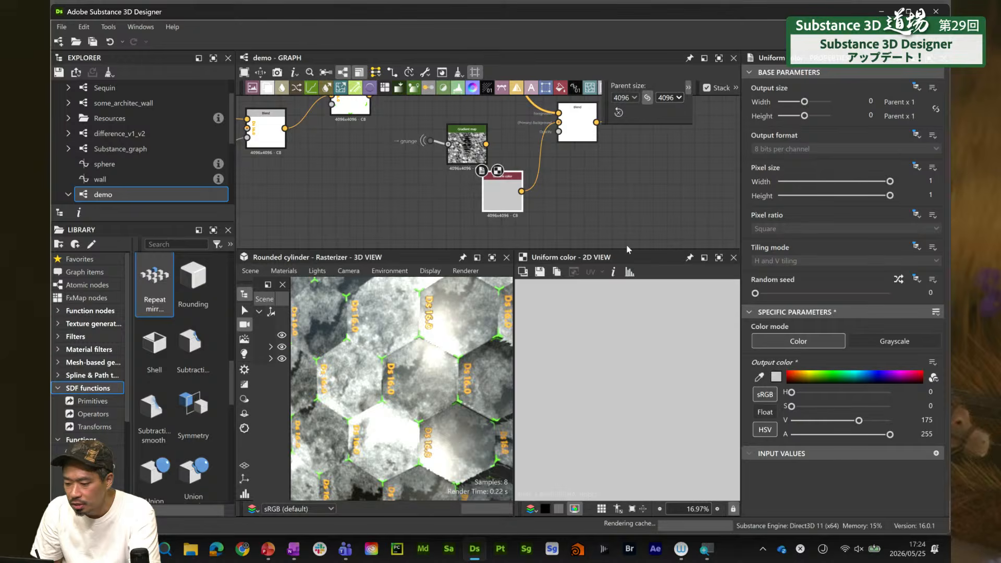
Darken the Uniform color node to a neutral grey with V 85 and place the node below the Gradient map
{"action": "left_click", "coordinate": [776, 376]}
{"action": "left_click", "coordinate": [583, 343]}
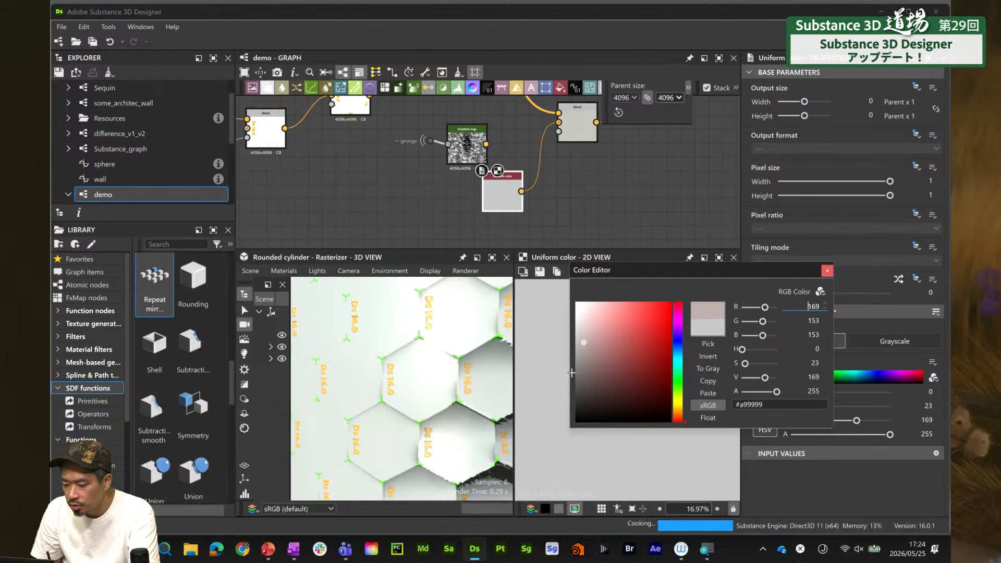
{"action": "left_click_drag", "start_coordinate": [572, 372], "coordinate": [565, 383]}
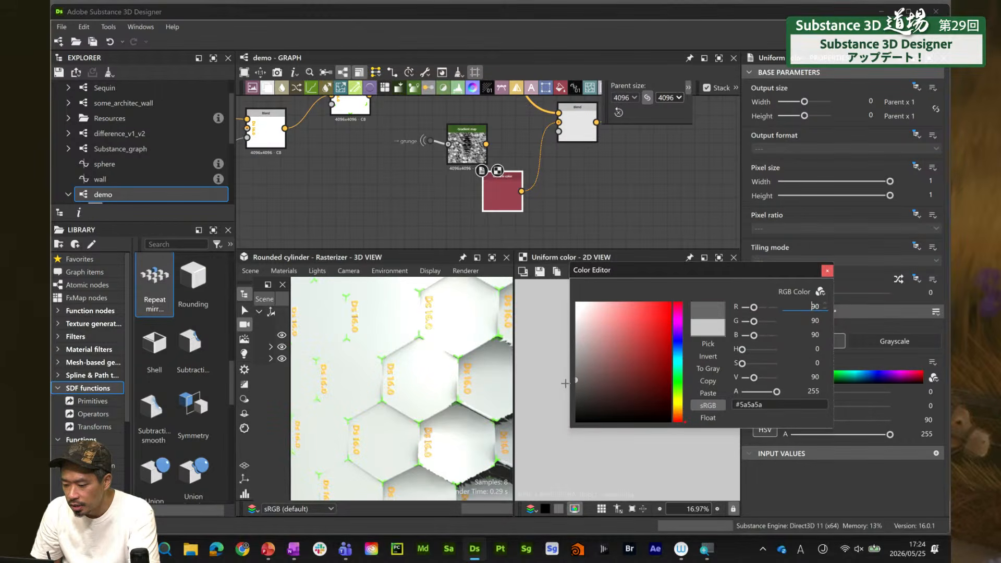
{"action": "left_click", "coordinate": [826, 271]}
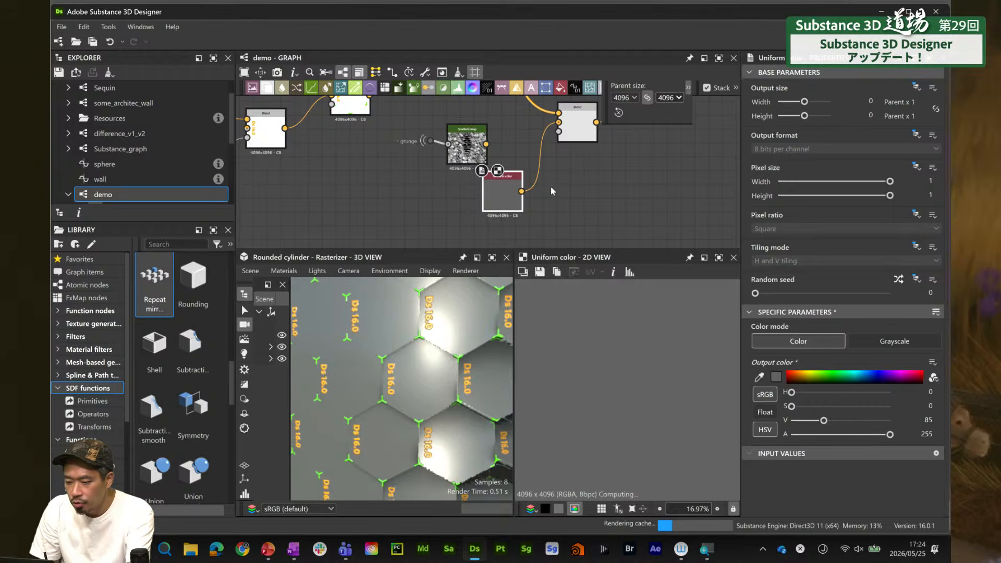
{"action": "left_click_drag", "start_coordinate": [502, 193], "coordinate": [452, 207]}
Add another Blend node with the Gradient map as foreground and the Uniform color as background
{"action": "left_click", "coordinate": [554, 196]}
{"action": "key", "text": "space"}
{"action": "type", "text": "blen"}
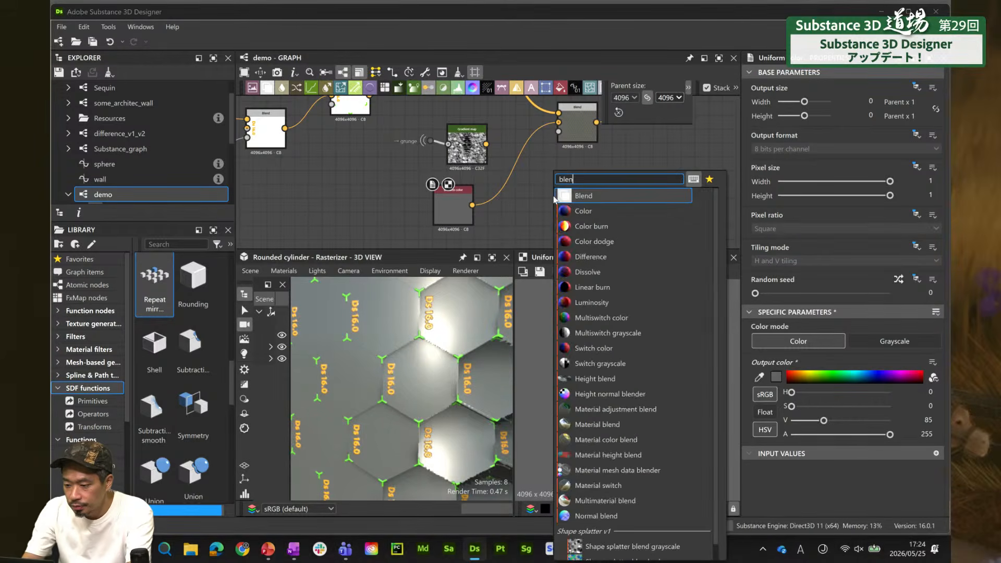
{"action": "key", "text": "Return"}
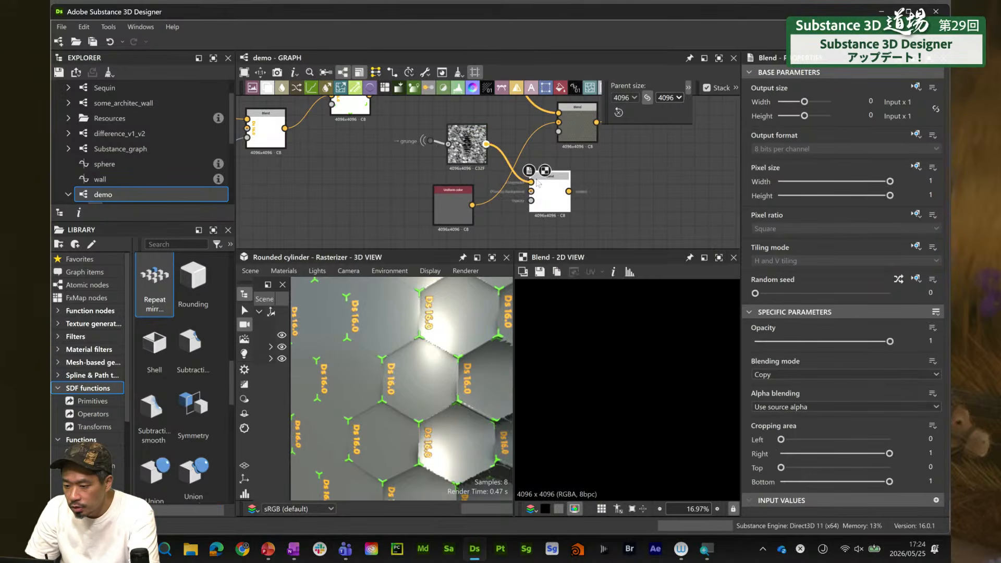
{"action": "left_click_drag", "start_coordinate": [537, 182], "coordinate": [531, 182]}
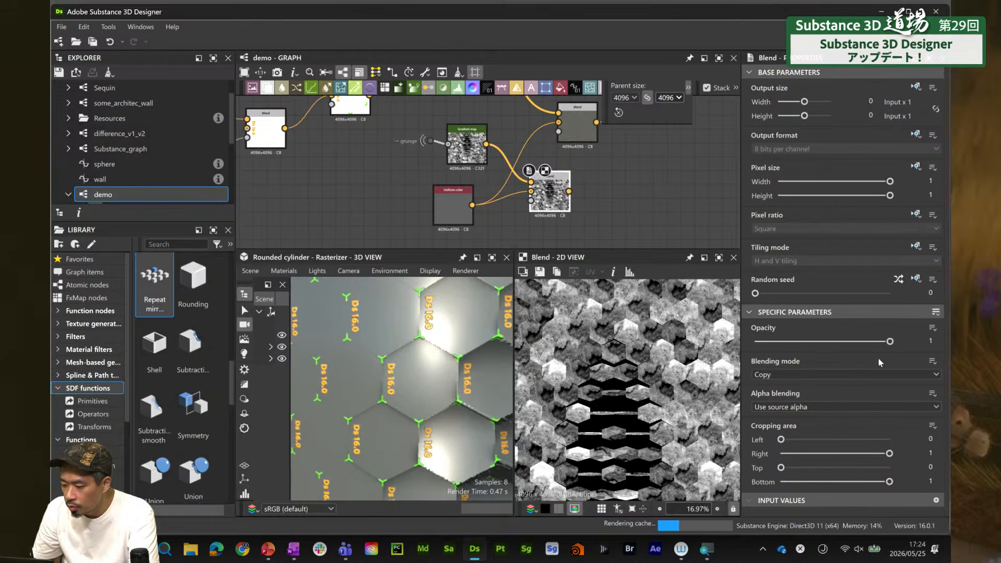
Set the new Blend node's opacity to 0.12 and connect its output to the final Blend node's background
{"action": "left_click_drag", "start_coordinate": [890, 342], "coordinate": [771, 353]}
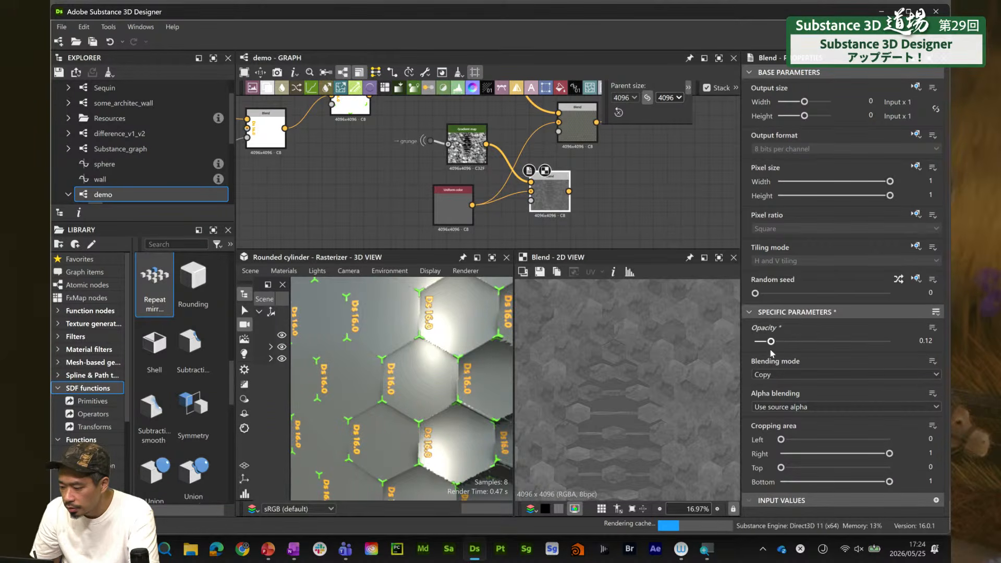
{"action": "left_click_drag", "start_coordinate": [537, 147], "coordinate": [584, 131]}
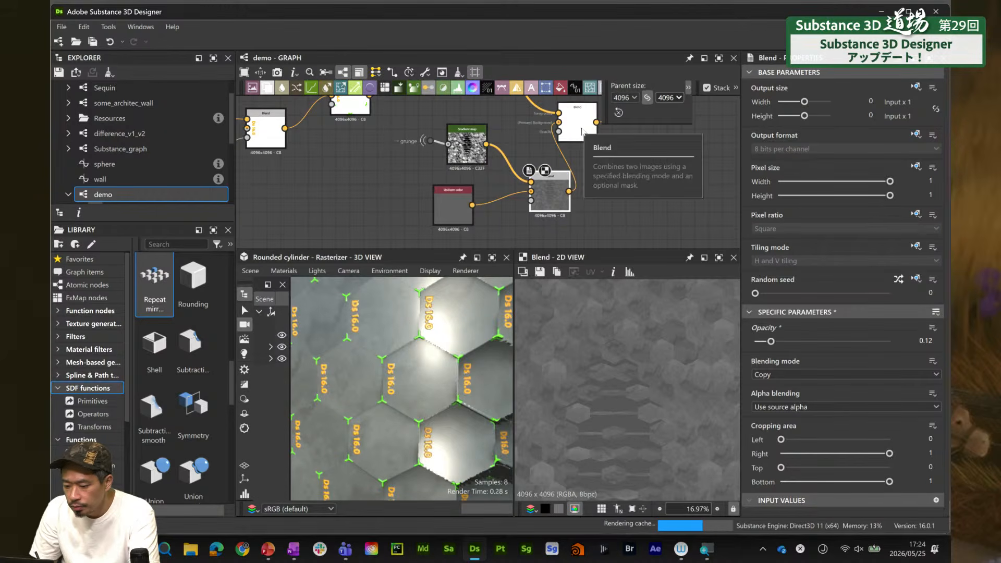
{"action": "scroll", "coordinate": [415, 398], "scroll_direction": "down", "scroll_amount": 5}
{"action": "scroll", "coordinate": [415, 398], "scroll_direction": "down", "scroll_amount": 3}
{"action": "middle_click_drag", "start_coordinate": [415, 398], "coordinate": [426, 362]}
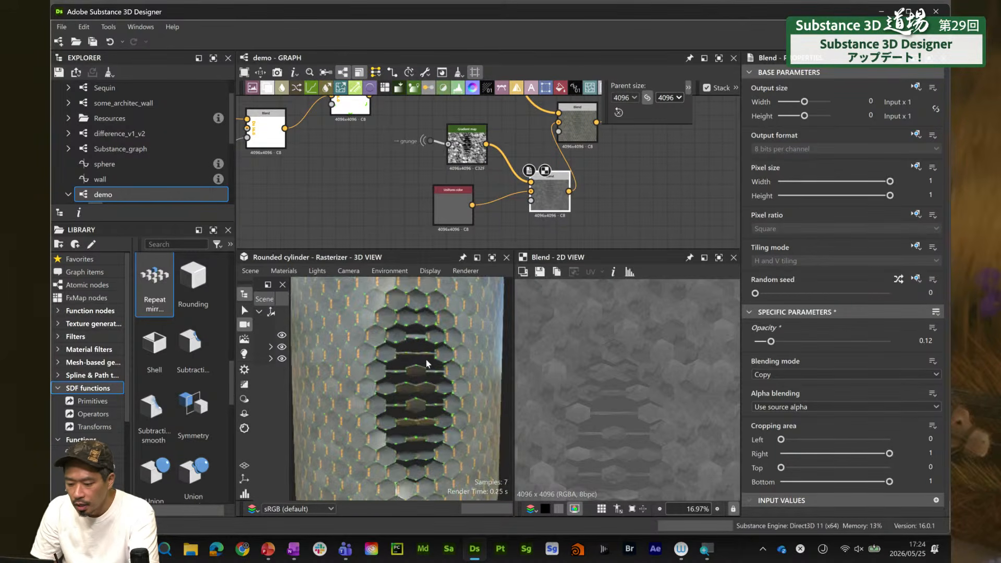
{"action": "scroll", "coordinate": [426, 364], "scroll_direction": "down", "scroll_amount": 2}
{"action": "scroll", "coordinate": [597, 162], "scroll_direction": "down", "scroll_amount": 1}
Review the text and grunge Shape splatter v2 mapper nodes, their inputs and the mapped result on the cylinder
{"action": "scroll", "coordinate": [604, 170], "scroll_direction": "down", "scroll_amount": 4}
{"action": "middle_click_drag", "start_coordinate": [613, 178], "coordinate": [488, 196]}
{"action": "scroll", "coordinate": [465, 193], "scroll_direction": "down", "scroll_amount": 1}
{"action": "scroll", "coordinate": [433, 190], "scroll_direction": "up", "scroll_amount": 3}
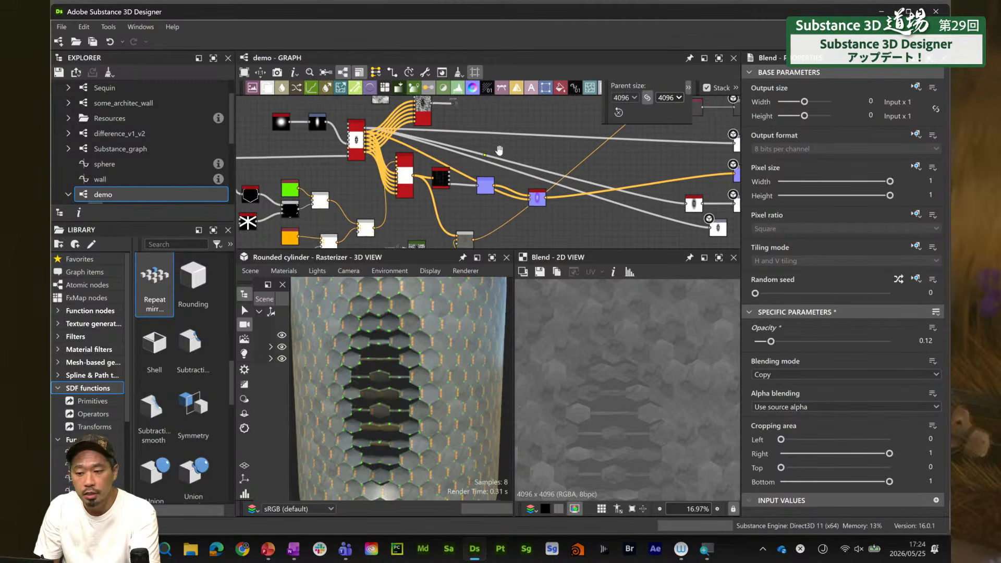
{"action": "scroll", "coordinate": [433, 189], "scroll_direction": "up", "scroll_amount": 2}
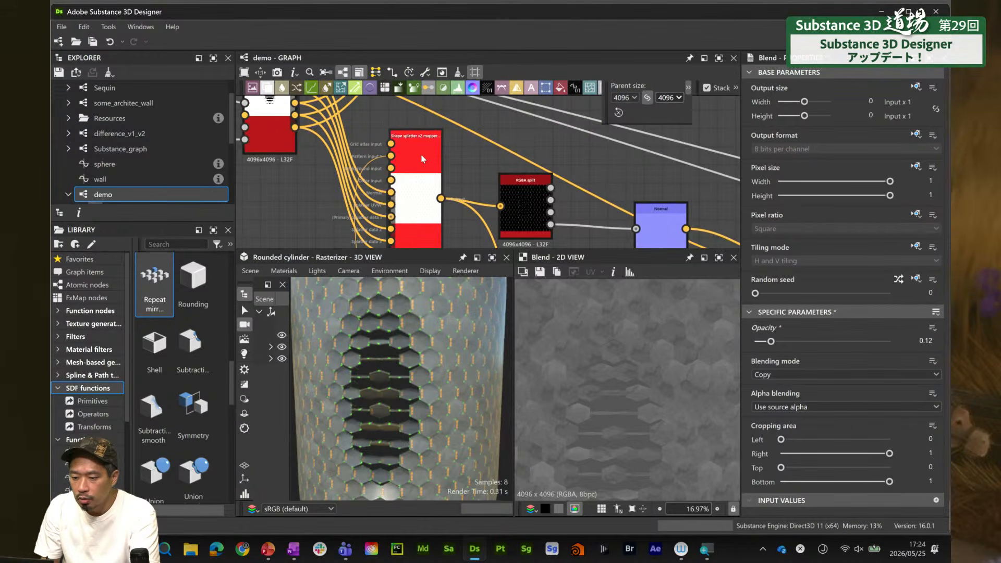
{"action": "left_click", "coordinate": [418, 155]}
{"action": "scroll", "coordinate": [415, 153], "scroll_direction": "up", "scroll_amount": 2}
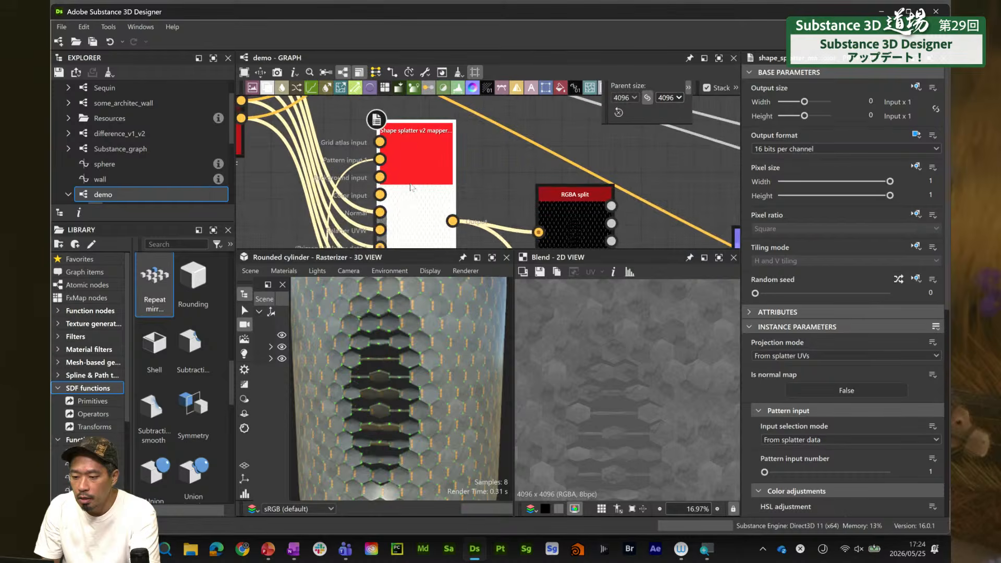
{"action": "scroll", "coordinate": [413, 196], "scroll_direction": "down", "scroll_amount": 5}
{"action": "middle_click_drag", "start_coordinate": [446, 146], "coordinate": [430, 206]}
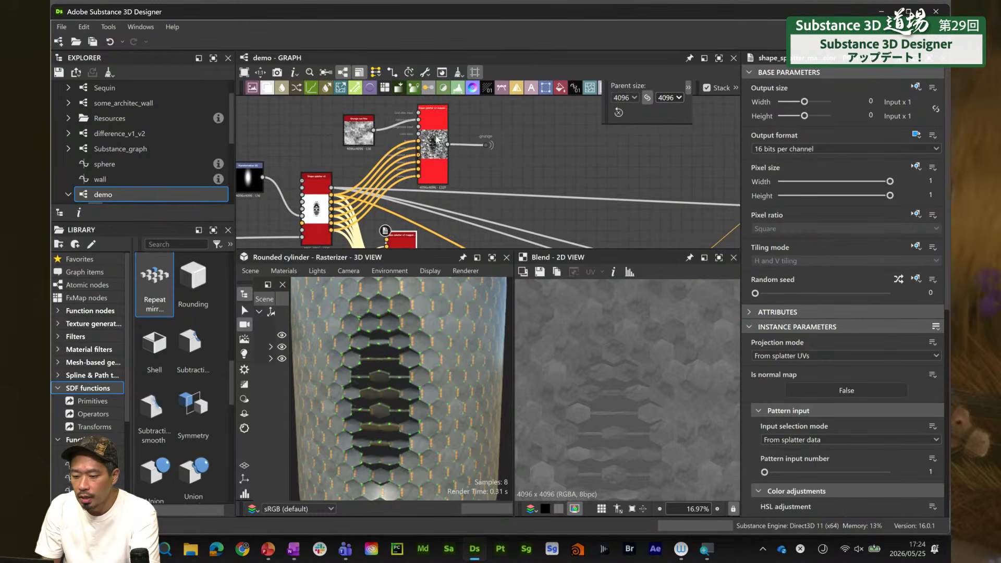
{"action": "scroll", "coordinate": [434, 131], "scroll_direction": "up", "scroll_amount": 4}
{"action": "middle_click_drag", "start_coordinate": [427, 140], "coordinate": [427, 175]}
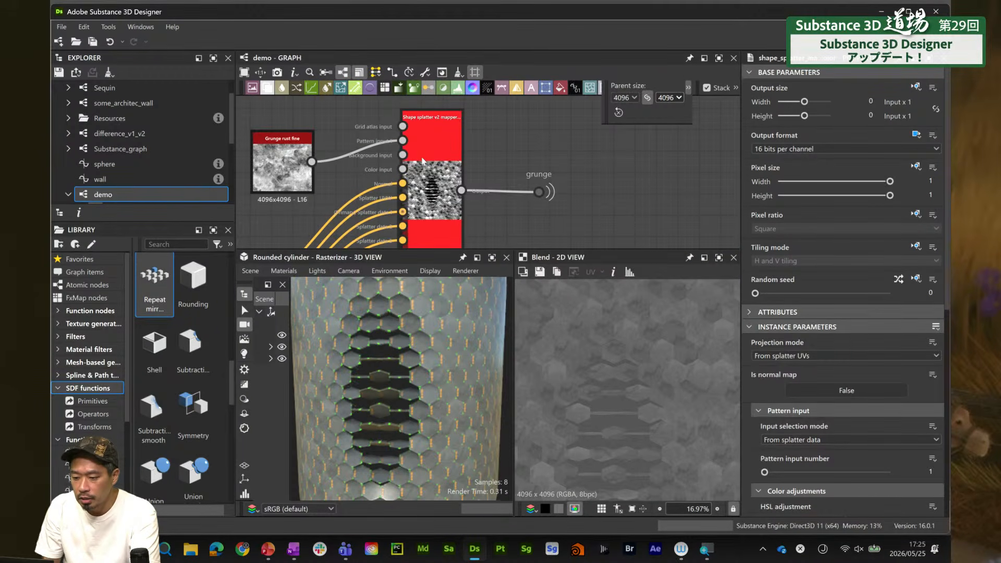
{"action": "scroll", "coordinate": [432, 157], "scroll_direction": "down", "scroll_amount": 3}
{"action": "left_click_drag", "start_coordinate": [429, 376], "coordinate": [439, 377]}
{"action": "scroll", "coordinate": [439, 377], "scroll_direction": "down", "scroll_amount": 5}
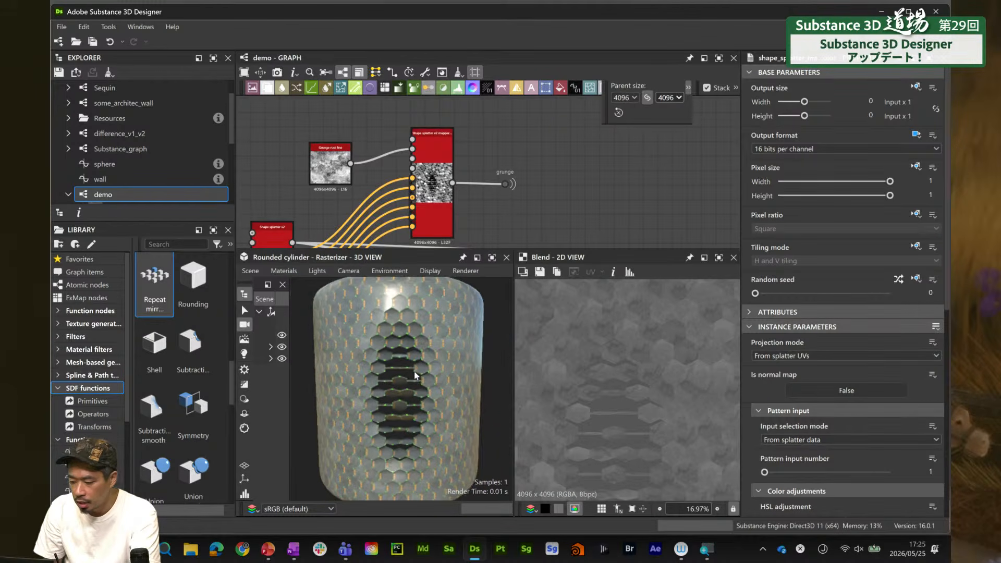
{"action": "scroll", "coordinate": [509, 140], "scroll_direction": "down", "scroll_amount": 3}
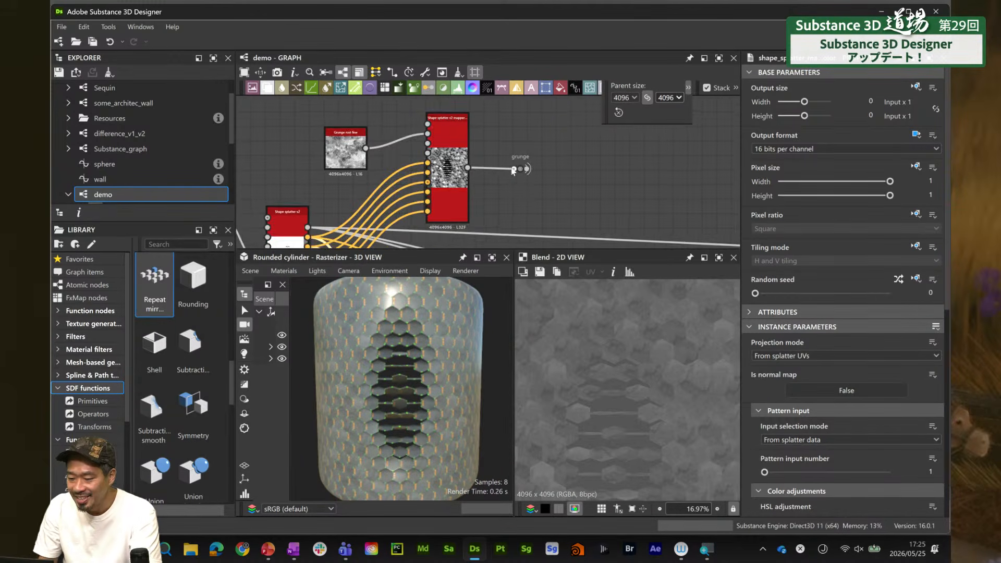
Preview the Normal output in the 2D view and inspect the embossed text on the hexagons up close
{"action": "middle_click_drag", "start_coordinate": [514, 162], "coordinate": [384, 120]}
{"action": "middle_click_drag", "start_coordinate": [486, 161], "coordinate": [397, 146]}
{"action": "mouse_move", "coordinate": [503, 184]}
{"action": "middle_mouse_down"}
{"action": "mouse_move", "coordinate": [407, 175]}
{"action": "mouse_move", "coordinate": [435, 150]}
{"action": "mouse_move", "coordinate": [412, 131]}
{"action": "middle_mouse_up"}
{"action": "scroll", "coordinate": [483, 180], "scroll_direction": "down", "scroll_amount": 1}
{"action": "scroll", "coordinate": [502, 170], "scroll_direction": "up", "scroll_amount": 5}
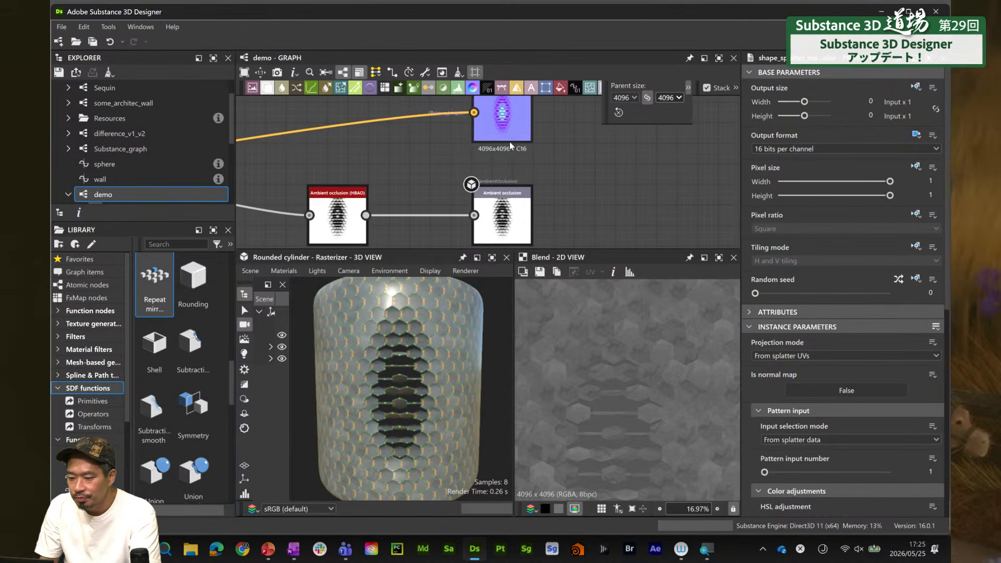
{"action": "double_click", "coordinate": [504, 121]}
{"action": "scroll", "coordinate": [653, 378], "scroll_direction": "up", "scroll_amount": 5}
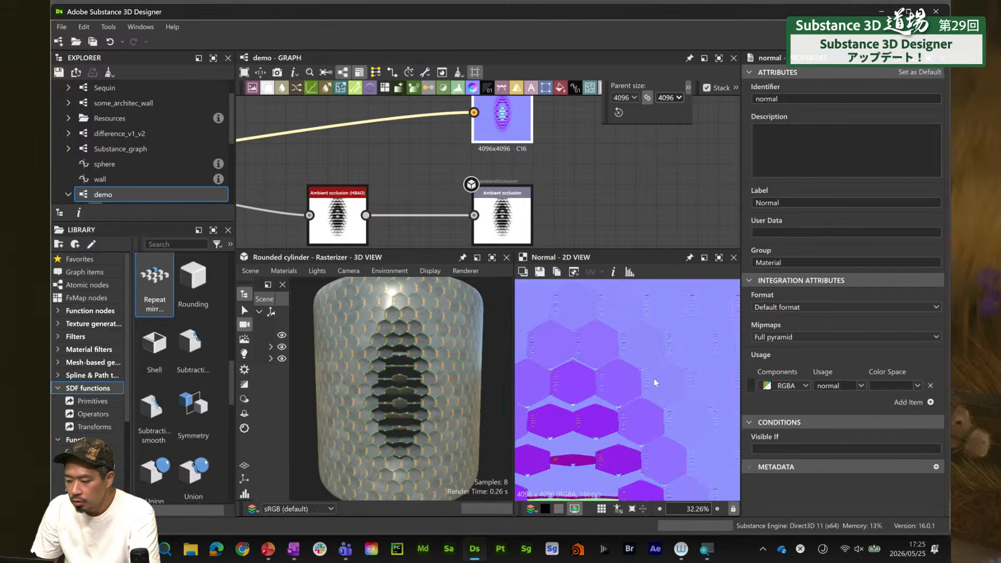
Preview the Ambient occlusion output in the 2D view and align the opacity output node under the Ambient occlusion (HBAO) node
{"action": "middle_click_drag", "start_coordinate": [485, 209], "coordinate": [505, 151]}
{"action": "double_click", "coordinate": [523, 165]}
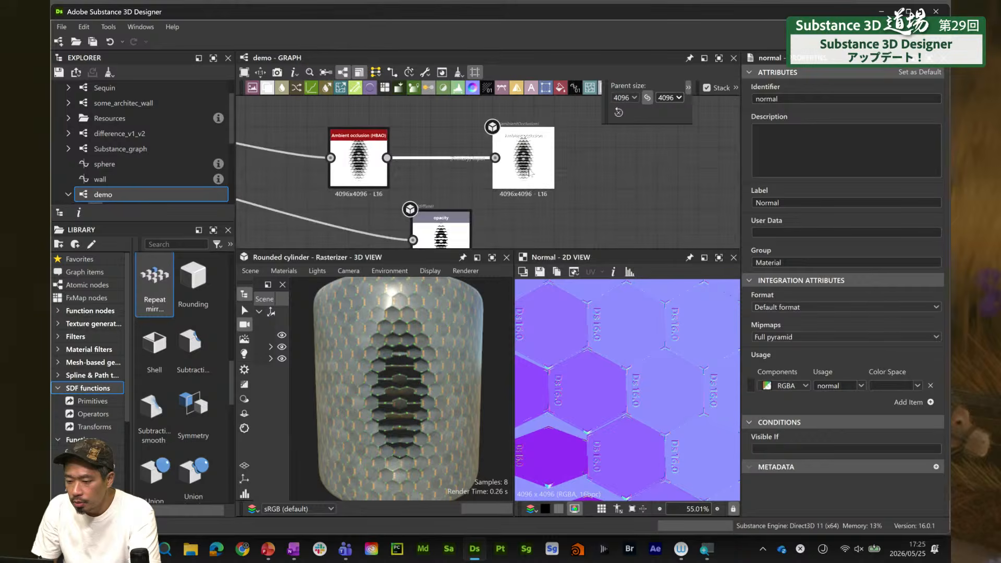
{"action": "left_click_drag", "start_coordinate": [447, 230], "coordinate": [364, 230]}
Preview the Height output in the 2D view
{"action": "middle_click_drag", "start_coordinate": [443, 186], "coordinate": [425, 237]}
{"action": "middle_click_drag", "start_coordinate": [447, 181], "coordinate": [405, 322]}
{"action": "double_click", "coordinate": [467, 168]}
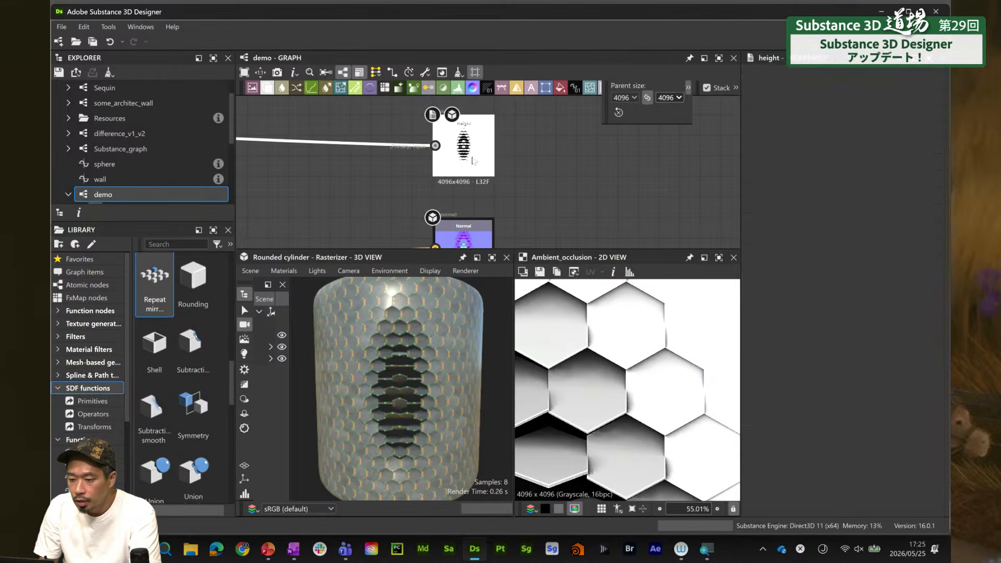
{"action": "scroll", "coordinate": [388, 188], "scroll_direction": "down", "scroll_amount": 3}
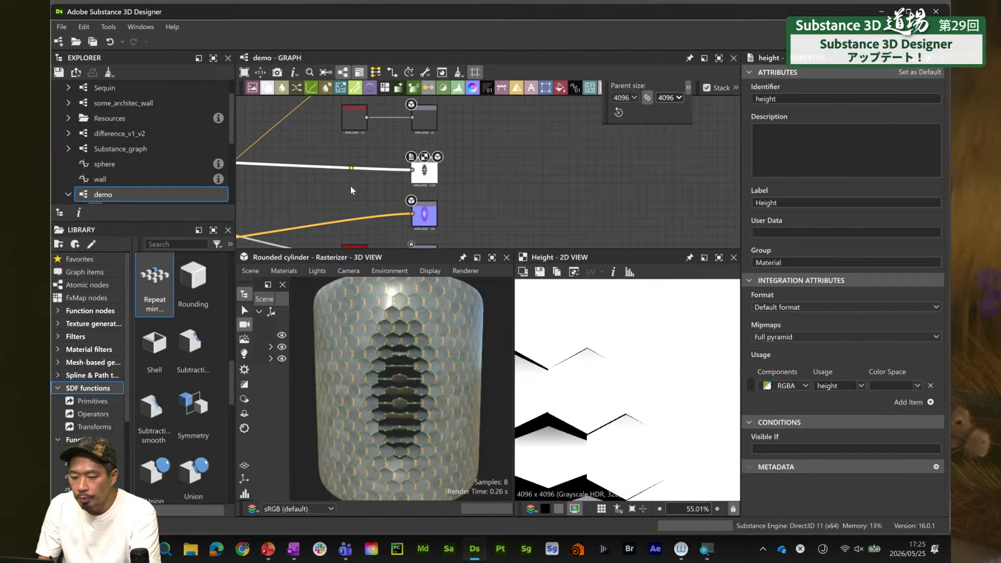
Switch the 3D view's renderer to GPU Pathtracer and inspect the hexagons around the opening up close
{"action": "middle_click_drag", "start_coordinate": [350, 190], "coordinate": [480, 213]}
{"action": "scroll", "coordinate": [407, 348], "scroll_direction": "up", "scroll_amount": 3}
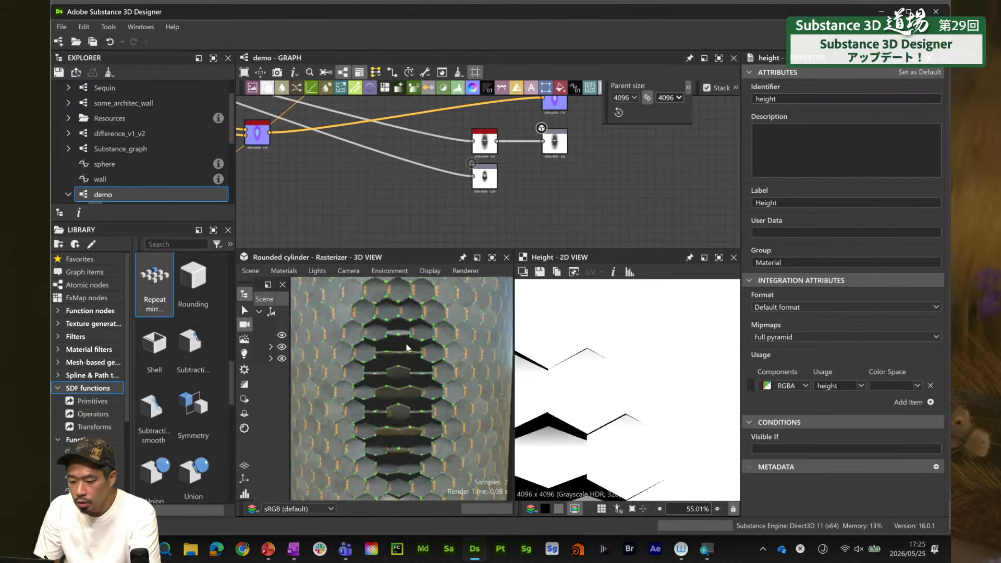
{"action": "scroll", "coordinate": [407, 365], "scroll_direction": "up", "scroll_amount": 2}
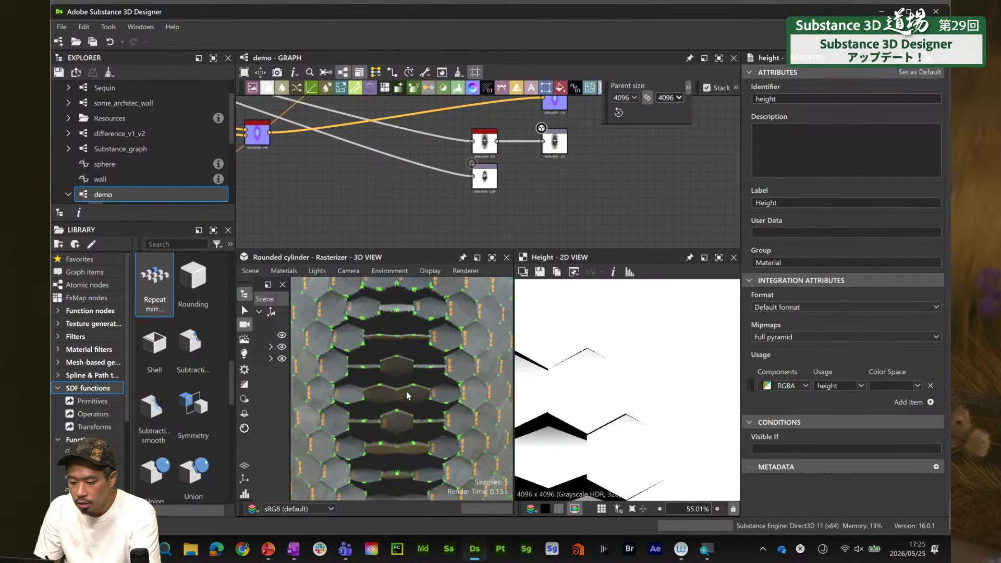
{"action": "left_click", "coordinate": [244, 386]}
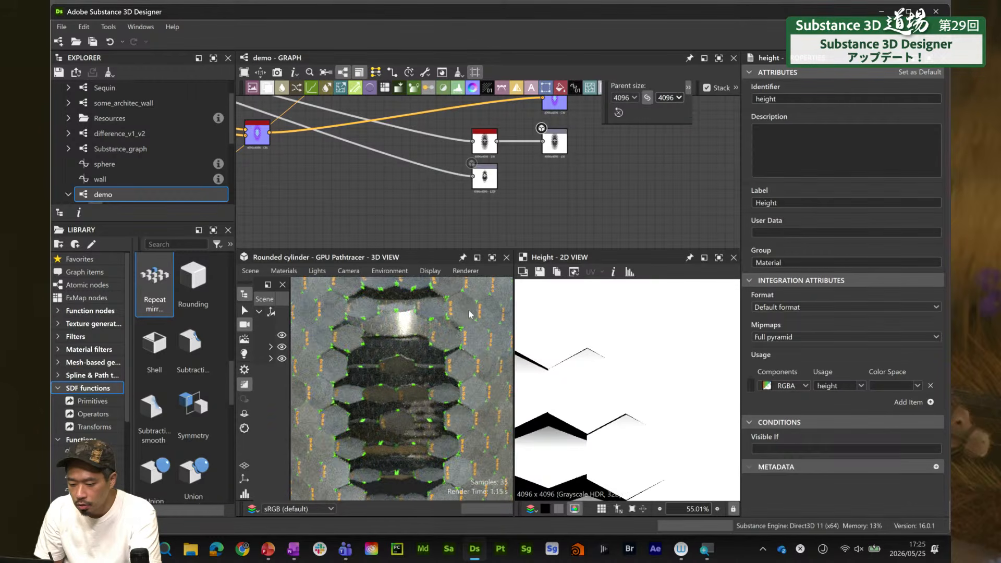
{"action": "scroll", "coordinate": [432, 404], "scroll_direction": "up", "scroll_amount": 2}
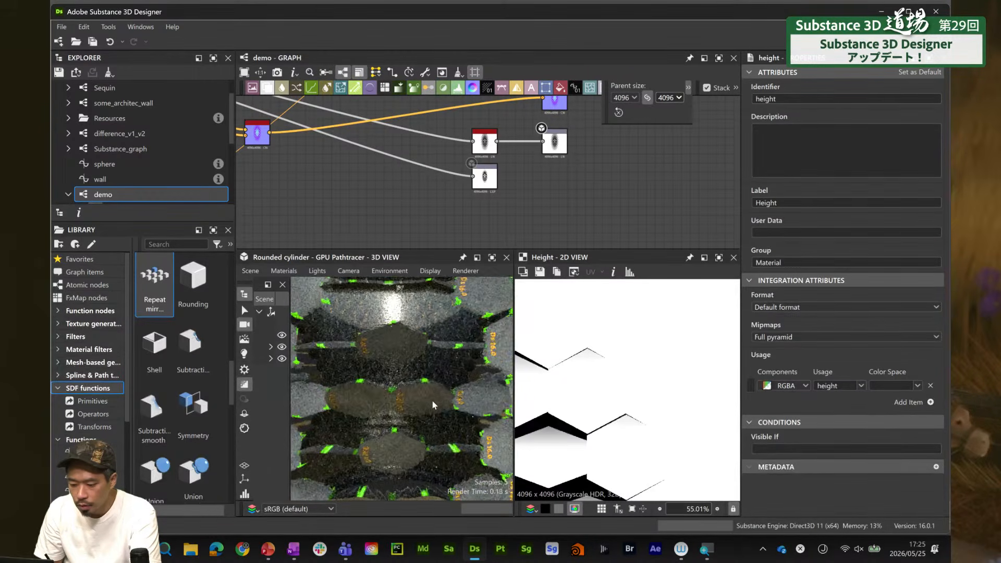
Switch the 3D view's renderer to Rasterizer and turn off backface culling in its render settings
{"action": "scroll", "coordinate": [432, 401], "scroll_direction": "down", "scroll_amount": 3}
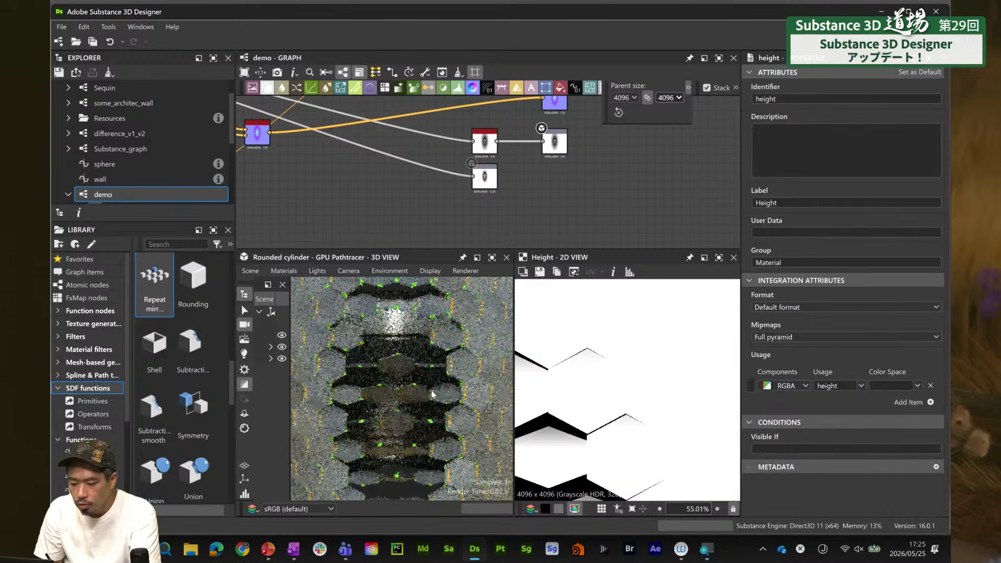
{"action": "left_click", "coordinate": [245, 369]}
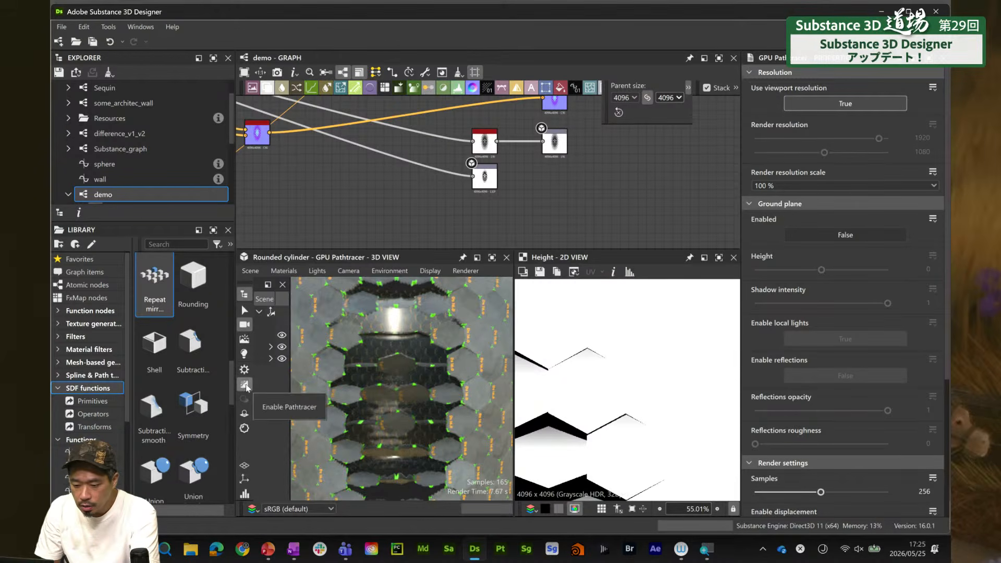
{"action": "left_click", "coordinate": [245, 384]}
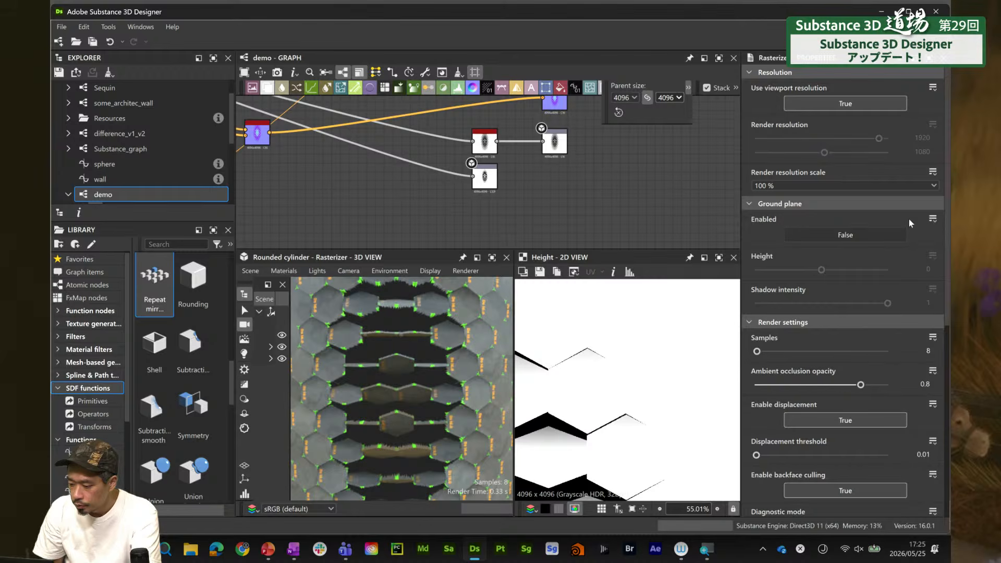
{"action": "scroll", "coordinate": [944, 128], "scroll_direction": "down", "scroll_amount": 1}
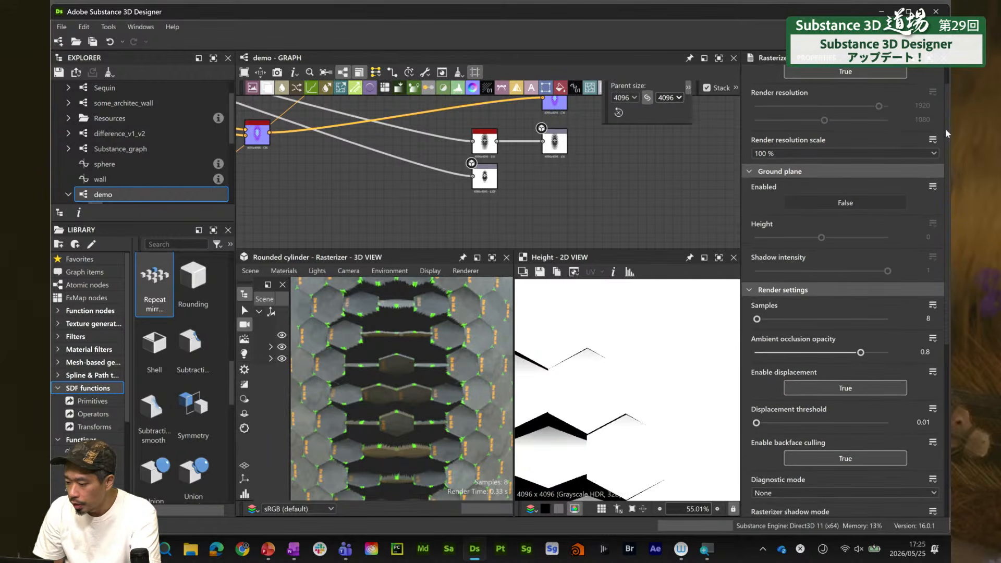
{"action": "scroll", "coordinate": [947, 133], "scroll_direction": "down", "scroll_amount": 2}
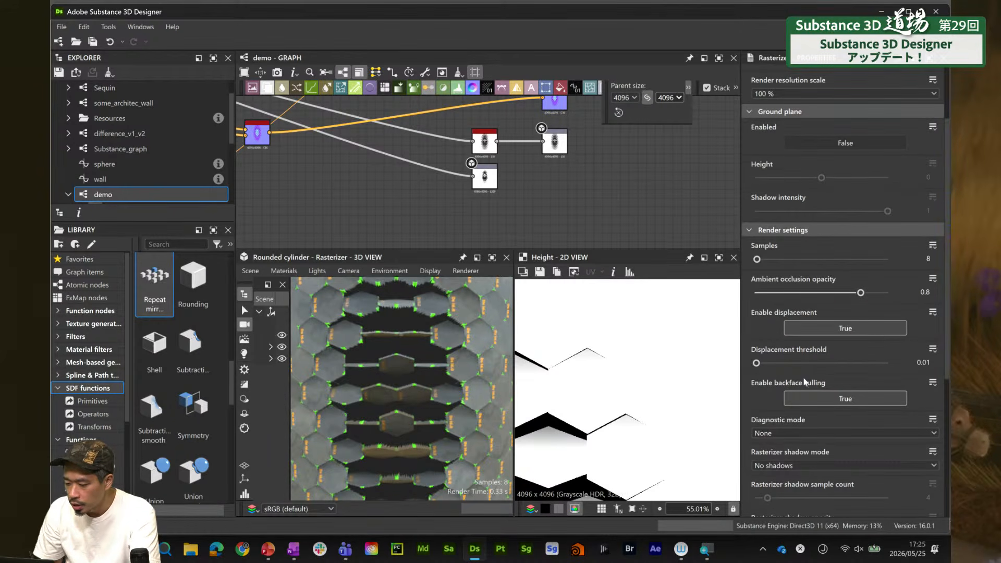
{"action": "left_click", "coordinate": [827, 400]}
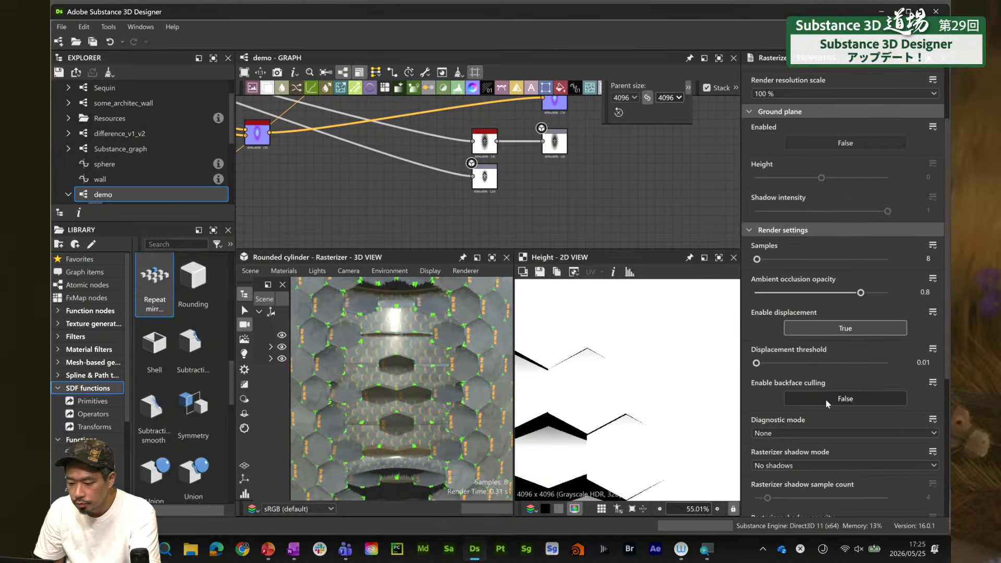
Compare the opening in the hexagons with the Rasterizer's backface culling on and off
{"action": "mouse_move", "coordinate": [409, 381]}
{"action": "left_mouse_down"}
{"action": "mouse_move", "coordinate": [381, 400]}
{"action": "mouse_move", "coordinate": [404, 366]}
{"action": "mouse_move", "coordinate": [419, 378]}
{"action": "left_mouse_up"}
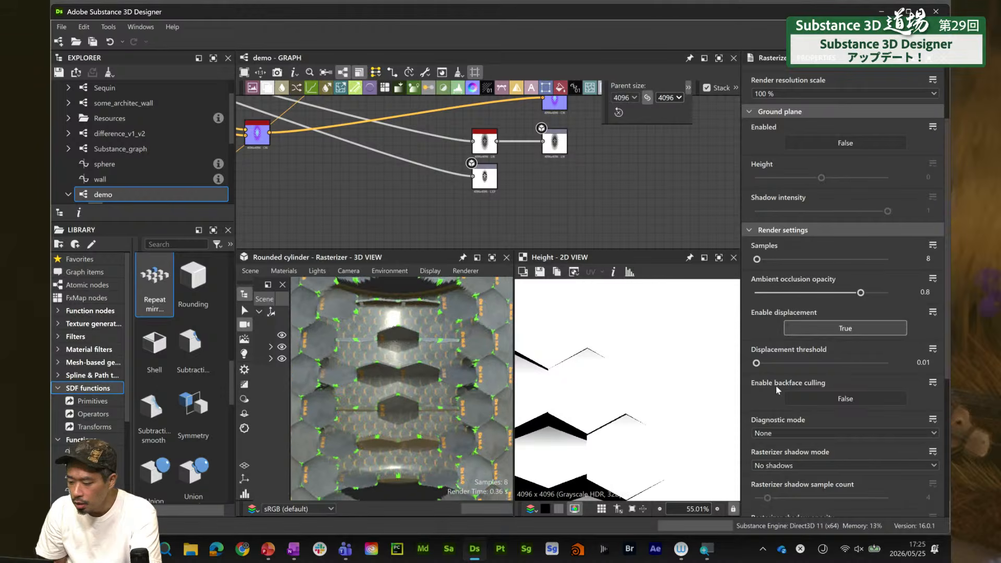
{"action": "left_click", "coordinate": [811, 398]}
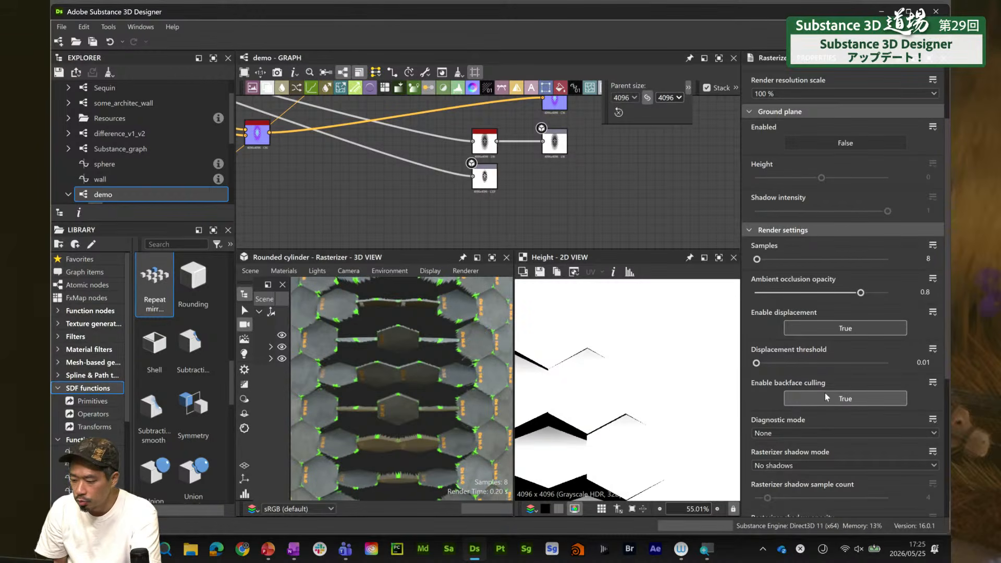
{"action": "left_click", "coordinate": [830, 401]}
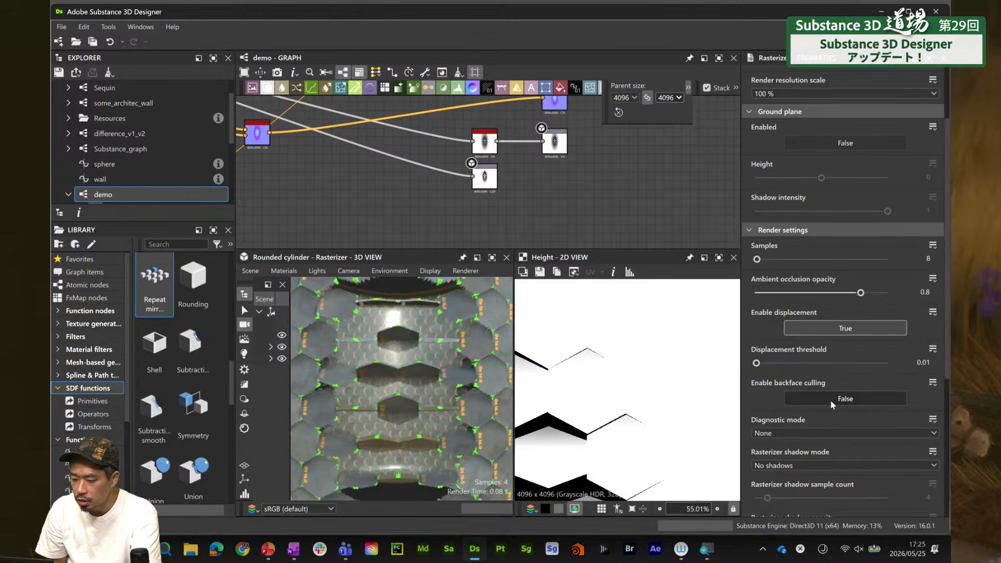
Switch the 3D view's renderer to GPU Pathtracer and enable backface culling in its render settings
{"action": "left_click", "coordinate": [245, 384]}
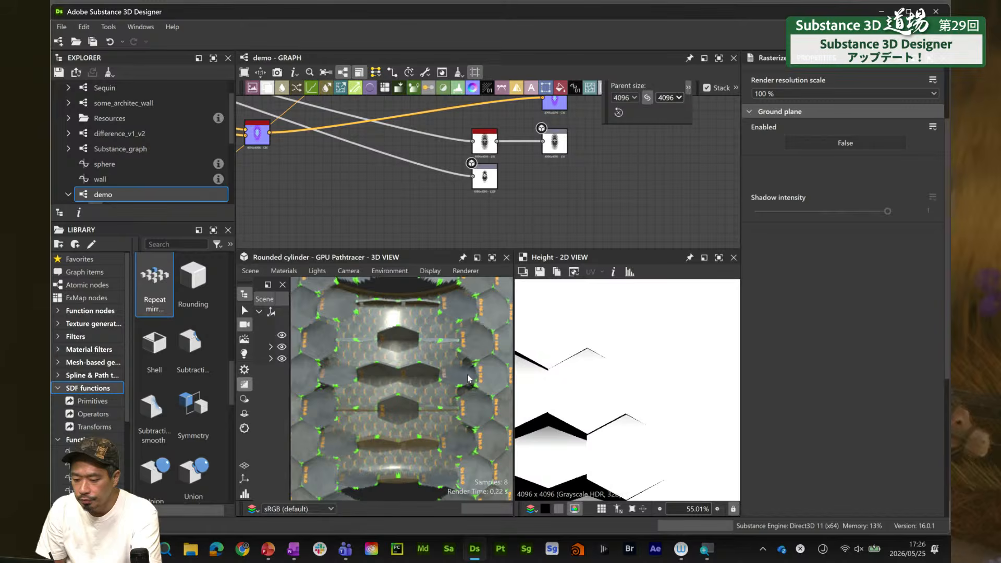
{"action": "left_click", "coordinate": [245, 370]}
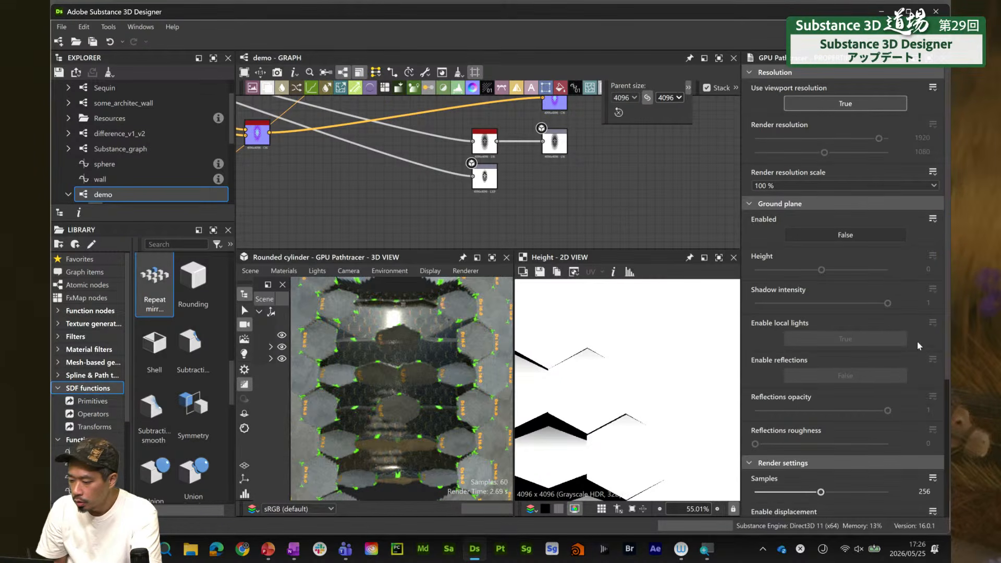
{"action": "mouse_move", "coordinate": [947, 301]}
{"action": "left_mouse_down"}
{"action": "mouse_move", "coordinate": [947, 313]}
{"action": "mouse_move", "coordinate": [947, 297]}
{"action": "left_mouse_up"}
{"action": "scroll", "coordinate": [927, 346], "scroll_direction": "down", "scroll_amount": 7}
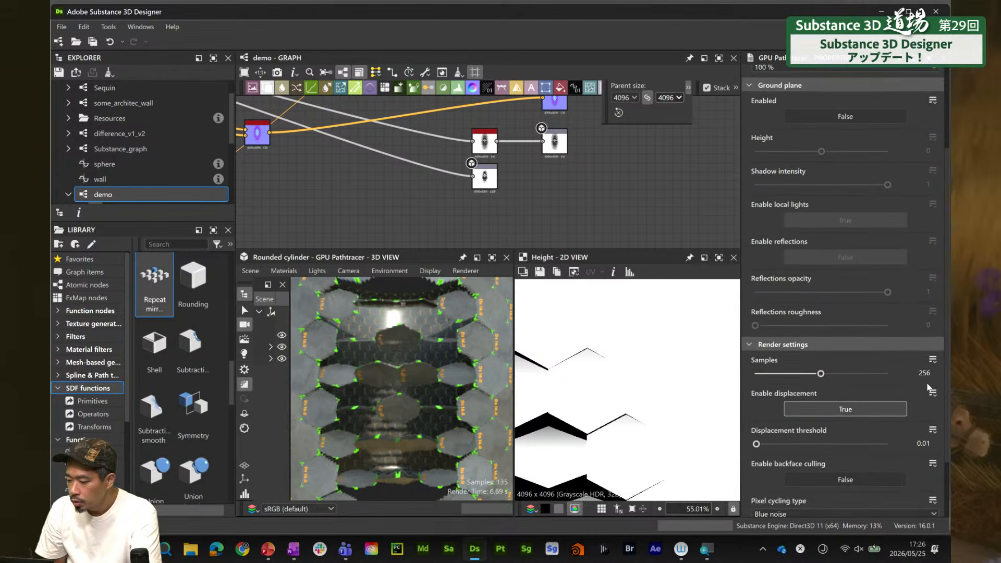
{"action": "scroll", "coordinate": [919, 429], "scroll_direction": "down", "scroll_amount": 1}
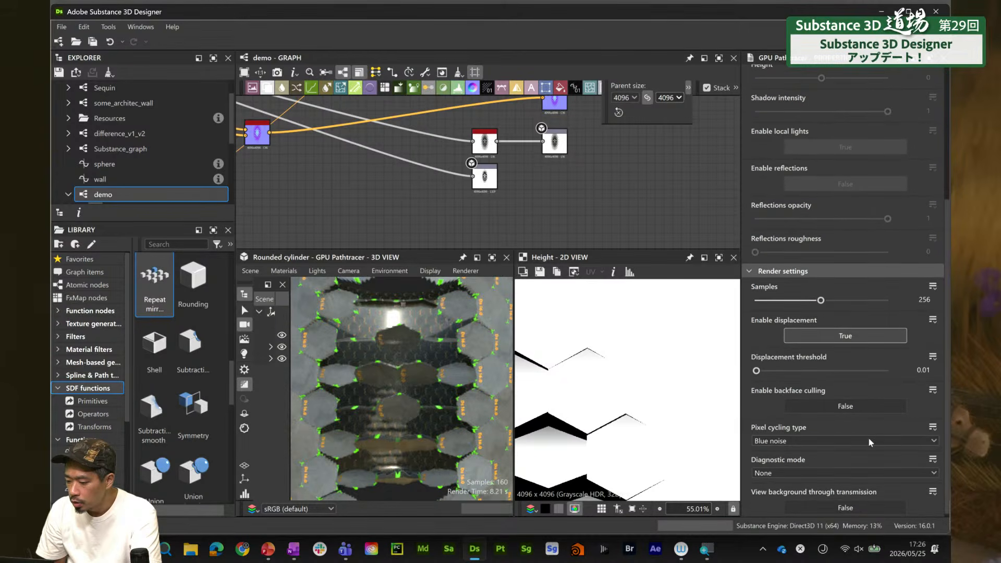
{"action": "left_click", "coordinate": [865, 406]}
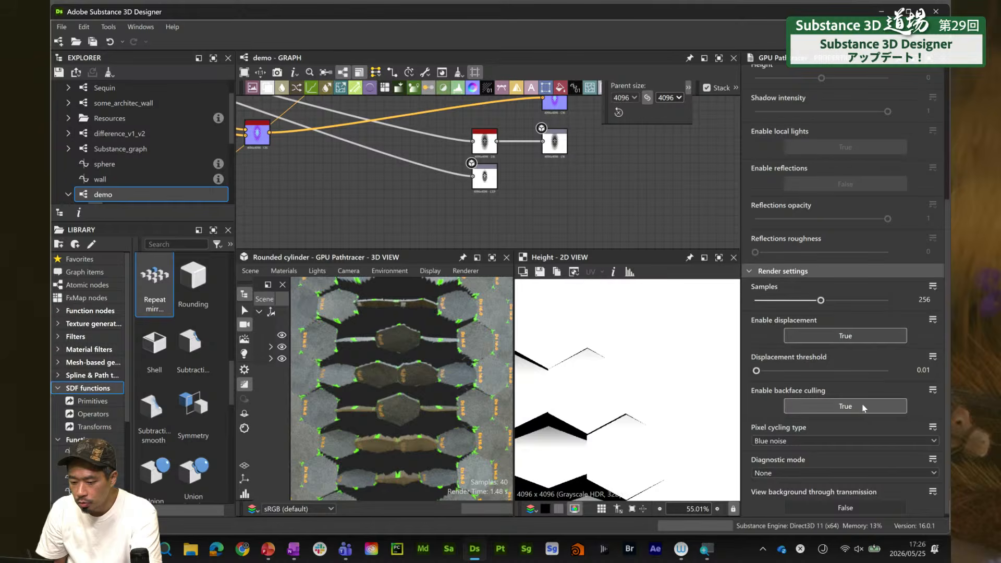
Return the 3D view to the Rasterizer renderer and set its backface culling to True
{"action": "left_click", "coordinate": [250, 390]}
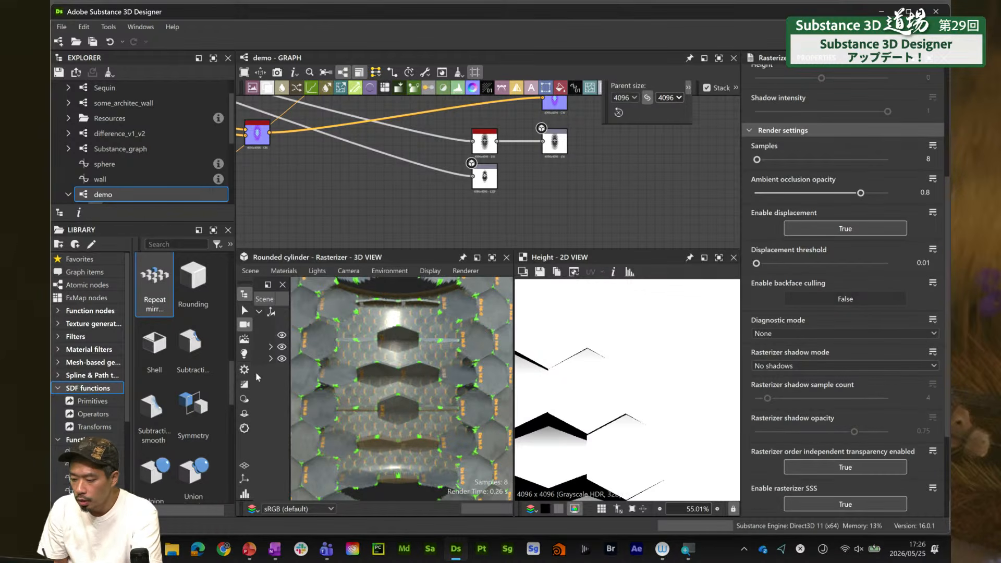
{"action": "left_click", "coordinate": [845, 297]}
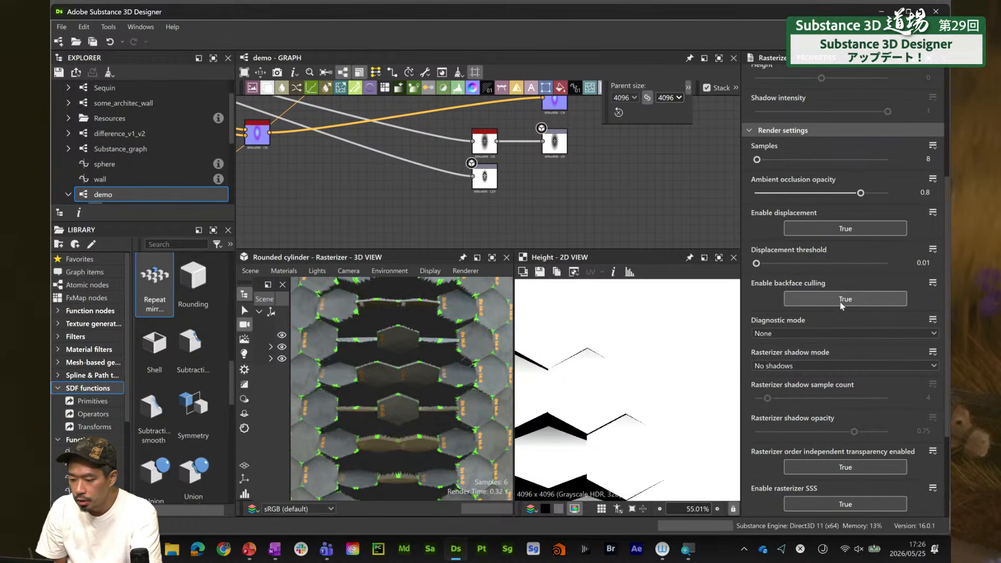
{"action": "scroll", "coordinate": [374, 358], "scroll_direction": "down", "scroll_amount": 5}
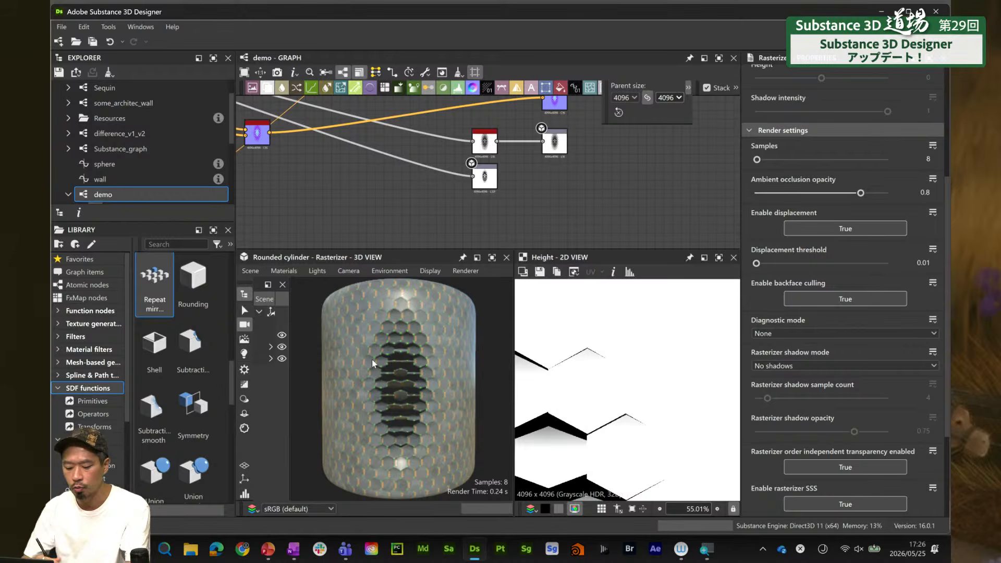
{"action": "scroll", "coordinate": [324, 179], "scroll_direction": "down", "scroll_amount": 2}
{"action": "middle_click_drag", "start_coordinate": [346, 198], "coordinate": [565, 201]}
{"action": "scroll", "coordinate": [348, 172], "scroll_direction": "down", "scroll_amount": 6}
{"action": "scroll", "coordinate": [389, 133], "scroll_direction": "up", "scroll_amount": 1}
{"action": "mouse_move", "coordinate": [428, 350]}
{"action": "left_mouse_down"}
{"action": "mouse_move", "coordinate": [458, 365]}
{"action": "mouse_move", "coordinate": [403, 352]}
{"action": "mouse_move", "coordinate": [410, 343]}
{"action": "mouse_move", "coordinate": [422, 358]}
{"action": "left_mouse_up"}
{"action": "scroll", "coordinate": [418, 360], "scroll_direction": "up", "scroll_amount": 1}
Open the Sequin graph of the Dojo_vol029.sbs package
{"action": "left_click_drag", "start_coordinate": [231, 107], "coordinate": [229, 91]}
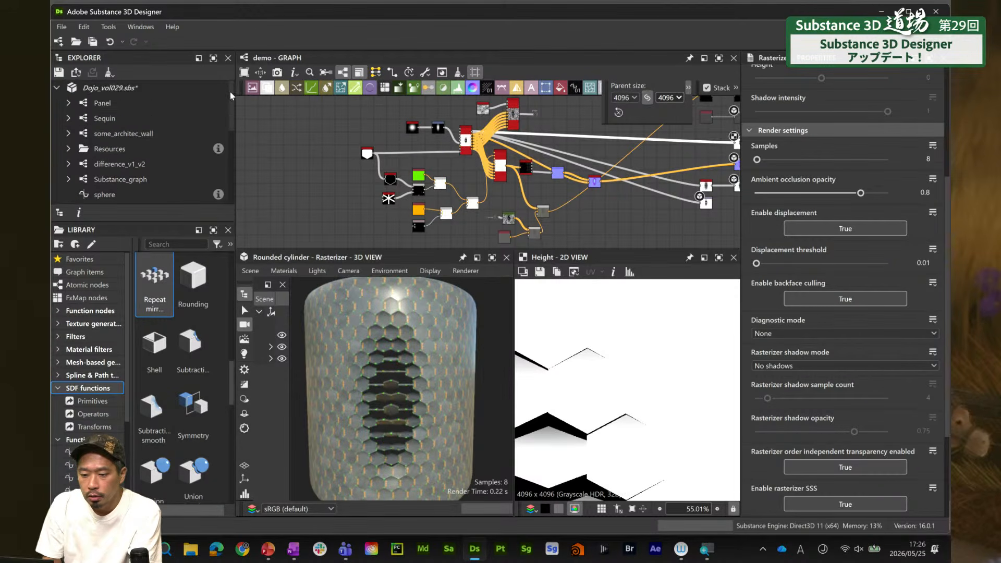
{"action": "left_click", "coordinate": [115, 119]}
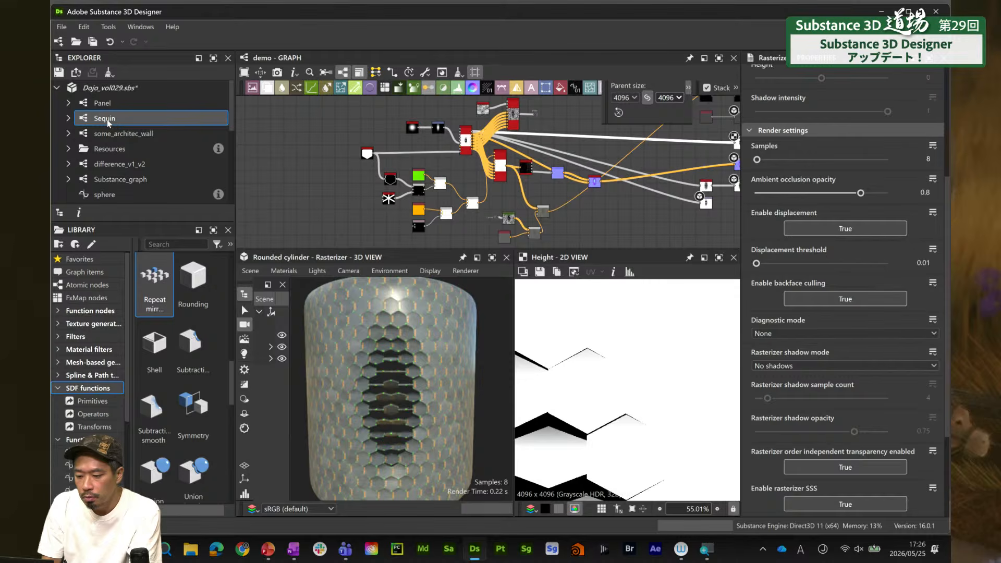
{"action": "double_click", "coordinate": [104, 119]}
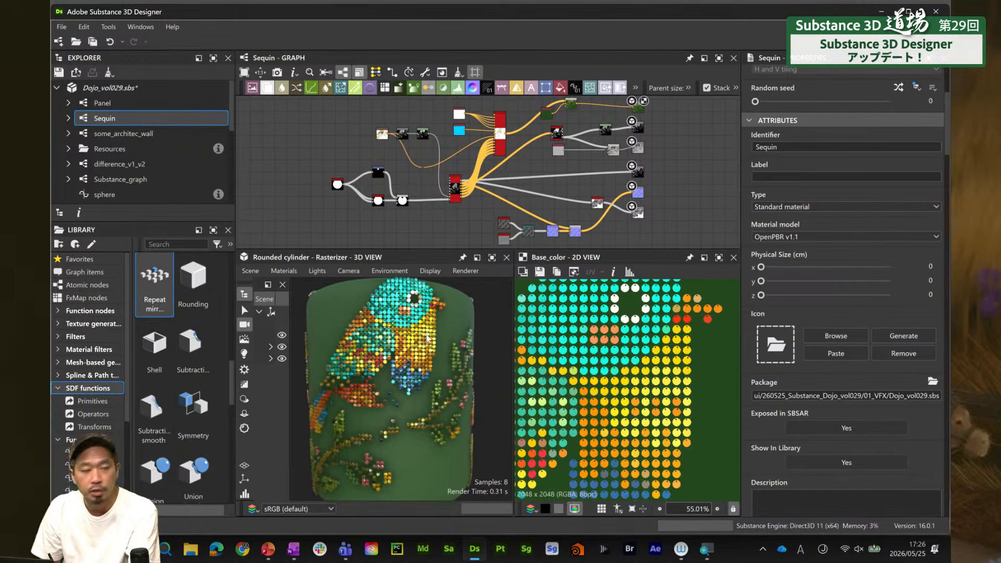
Examine the bird Bitmap node and the Grayscale conversion and Levels nodes fed by it
{"action": "mouse_move", "coordinate": [428, 336]}
{"action": "left_mouse_down"}
{"action": "mouse_move", "coordinate": [410, 342]}
{"action": "mouse_move", "coordinate": [438, 343]}
{"action": "mouse_move", "coordinate": [427, 330]}
{"action": "left_mouse_up"}
{"action": "scroll", "coordinate": [379, 137], "scroll_direction": "up", "scroll_amount": 6}
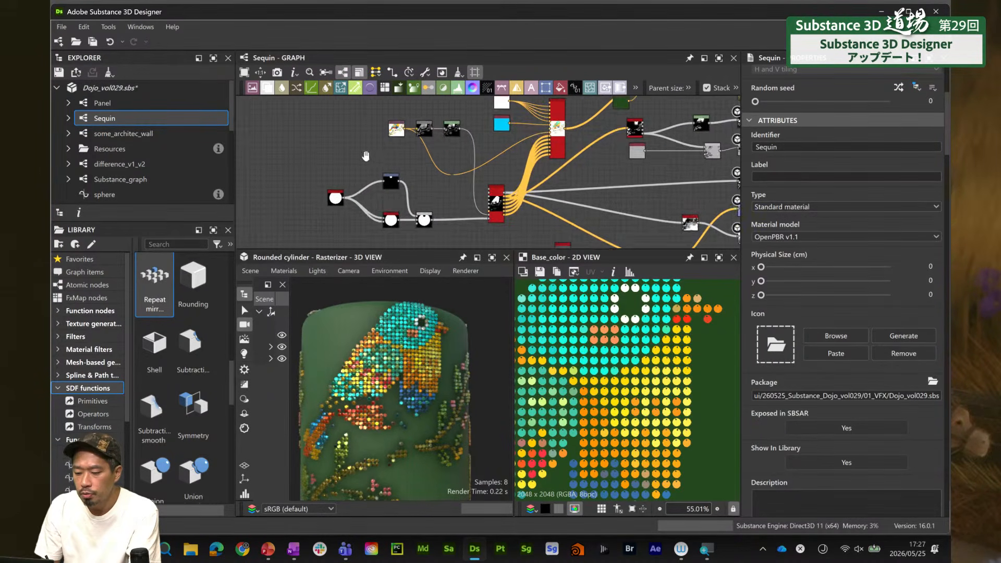
{"action": "scroll", "coordinate": [342, 222], "scroll_direction": "up", "scroll_amount": 5}
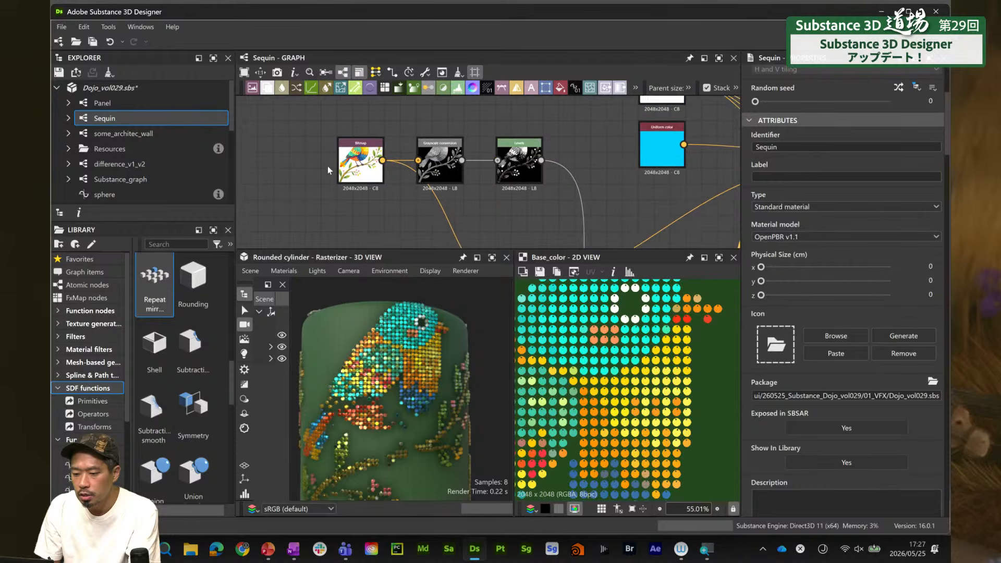
{"action": "left_click", "coordinate": [375, 166]}
{"action": "scroll", "coordinate": [588, 131], "scroll_direction": "up", "scroll_amount": 4}
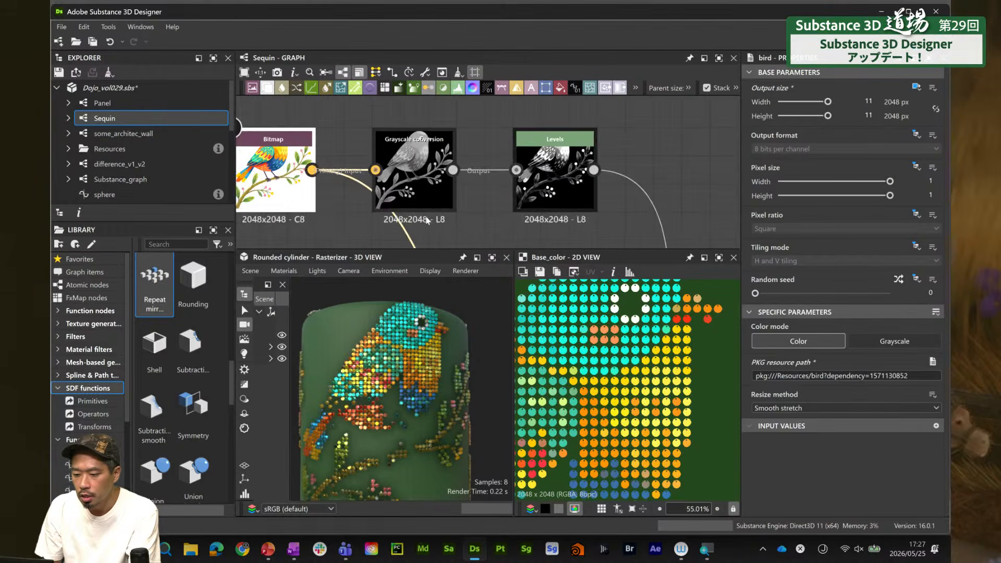
{"action": "scroll", "coordinate": [557, 164], "scroll_direction": "down", "scroll_amount": 4}
{"action": "middle_click_drag", "start_coordinate": [592, 181], "coordinate": [452, 150]}
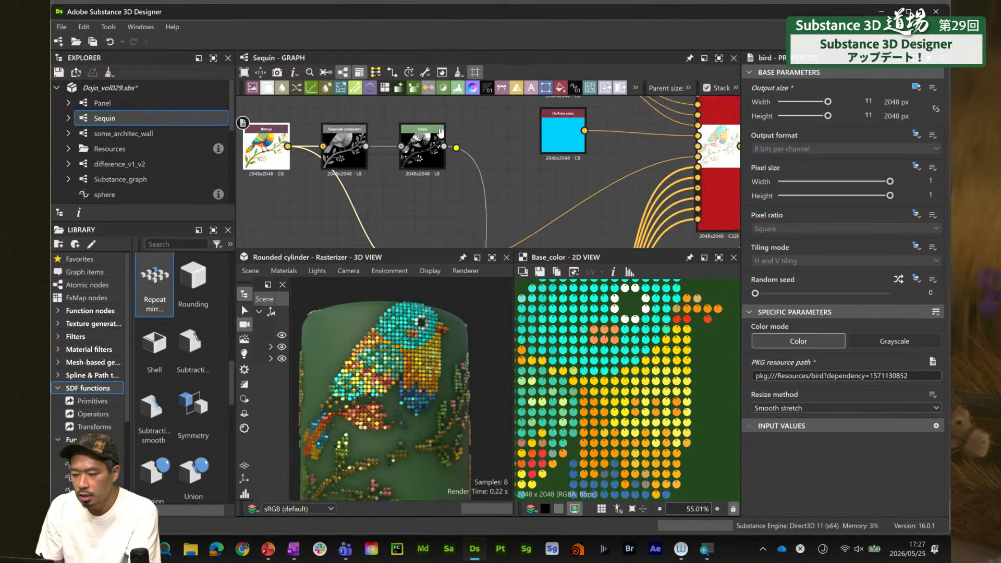
Examine the Shape splatter v2 mapper that colours the sequins, its Uniform color inputs and the sequins up close in 3D
{"action": "middle_click_drag", "start_coordinate": [521, 221], "coordinate": [443, 150]}
{"action": "middle_click_drag", "start_coordinate": [543, 125], "coordinate": [421, 194]}
{"action": "middle_click_drag", "start_coordinate": [535, 104], "coordinate": [483, 131]}
{"action": "scroll", "coordinate": [491, 177], "scroll_direction": "up", "scroll_amount": 4}
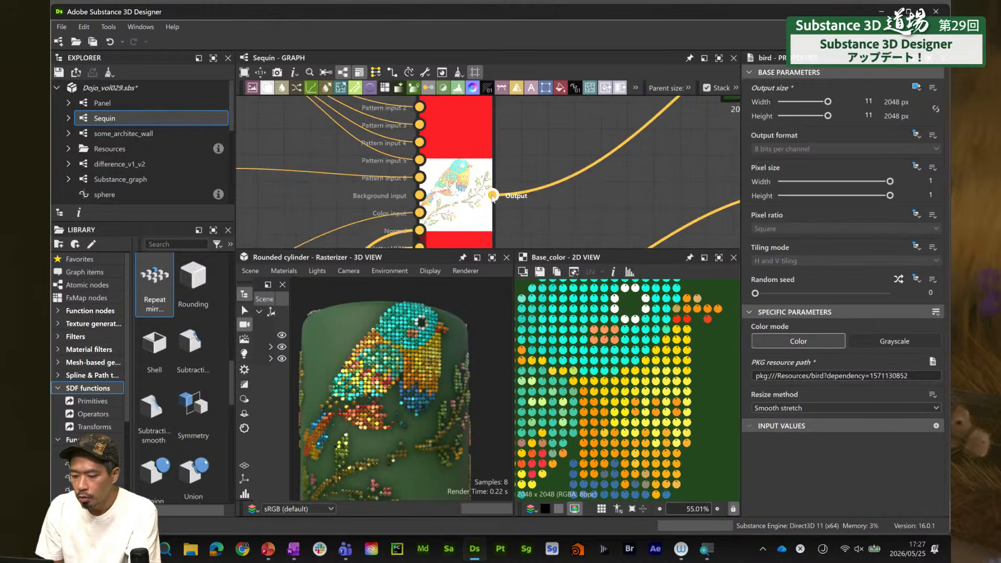
{"action": "scroll", "coordinate": [415, 361], "scroll_direction": "up", "scroll_amount": 6}
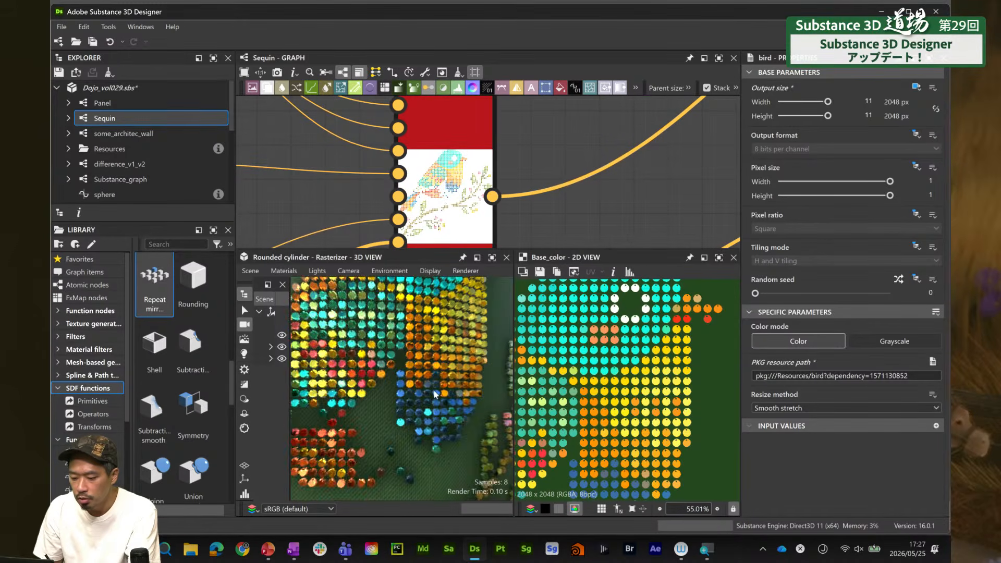
{"action": "left_click_drag", "start_coordinate": [410, 383], "coordinate": [405, 390]}
{"action": "middle_click_drag", "start_coordinate": [364, 105], "coordinate": [519, 219]}
{"action": "mouse_move", "coordinate": [442, 139]}
{"action": "middle_mouse_down"}
{"action": "mouse_move", "coordinate": [483, 167]}
{"action": "mouse_move", "coordinate": [573, 189]}
{"action": "middle_mouse_up"}
{"action": "scroll", "coordinate": [474, 128], "scroll_direction": "down", "scroll_amount": 6}
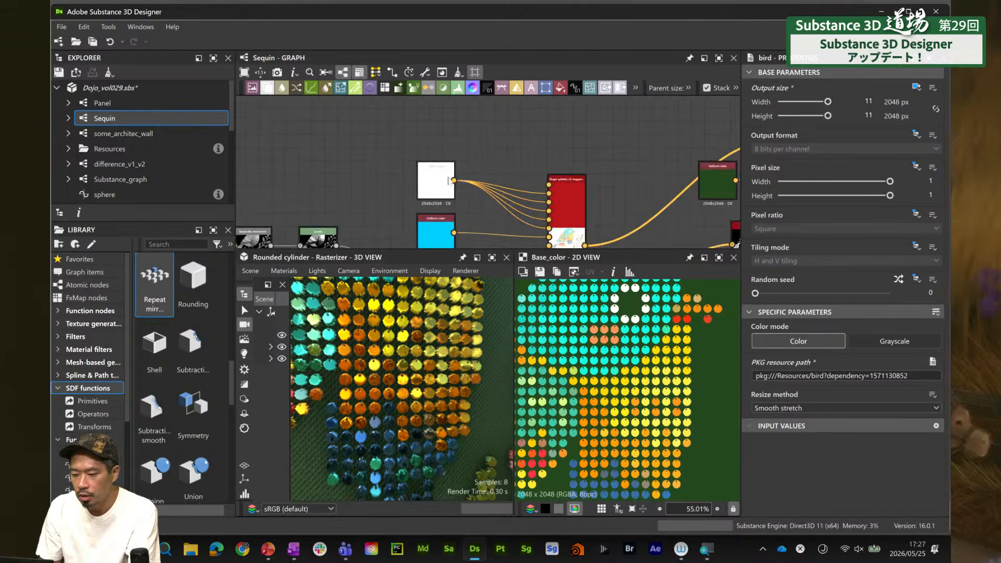
Examine the settings of the Disc shape node and the Non-uniform blur grayscale and Blend nodes that build the sequin pattern
{"action": "middle_click_drag", "start_coordinate": [441, 229], "coordinate": [588, 104]}
{"action": "scroll", "coordinate": [485, 157], "scroll_direction": "up", "scroll_amount": 1}
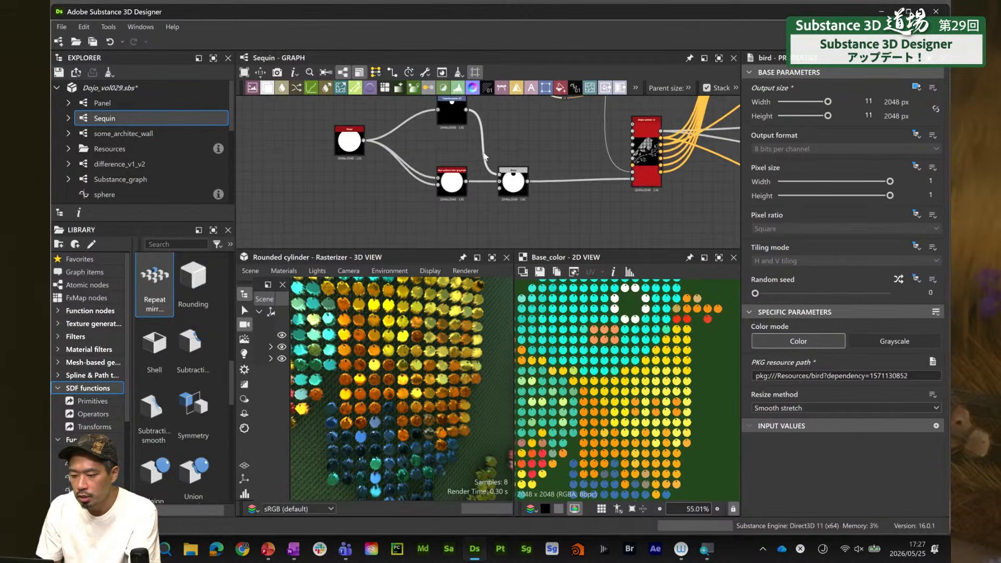
{"action": "scroll", "coordinate": [476, 170], "scroll_direction": "up", "scroll_amount": 3}
{"action": "middle_click_drag", "start_coordinate": [476, 170], "coordinate": [523, 203]}
{"action": "left_click", "coordinate": [298, 181]}
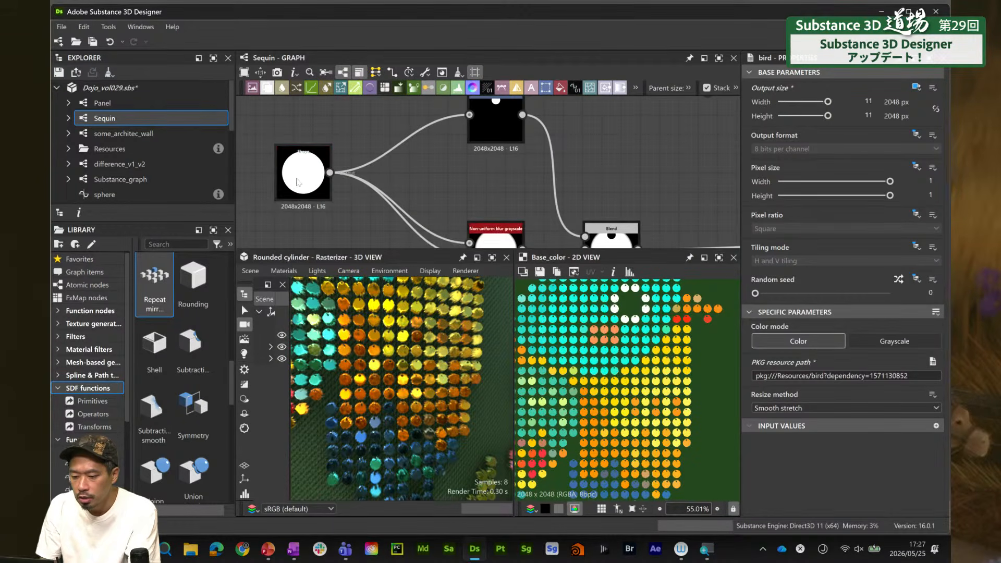
{"action": "middle_click_drag", "start_coordinate": [499, 157], "coordinate": [452, 174]}
{"action": "scroll", "coordinate": [442, 162], "scroll_direction": "up", "scroll_amount": 2}
{"action": "middle_click_drag", "start_coordinate": [489, 214], "coordinate": [440, 137]}
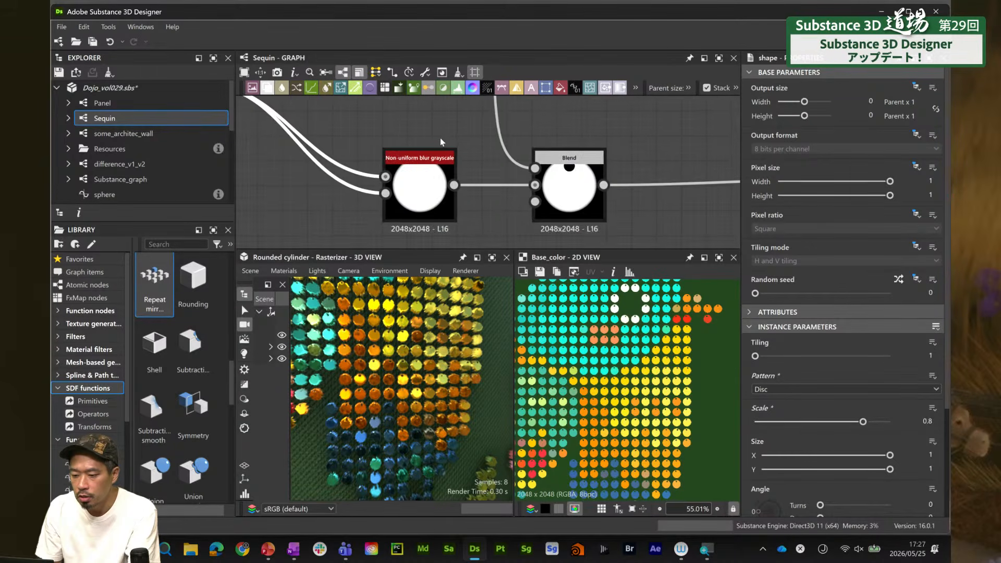
{"action": "scroll", "coordinate": [445, 170], "scroll_direction": "up", "scroll_amount": 2}
{"action": "middle_click_drag", "start_coordinate": [601, 168], "coordinate": [471, 162]}
{"action": "scroll", "coordinate": [550, 196], "scroll_direction": "down", "scroll_amount": 3}
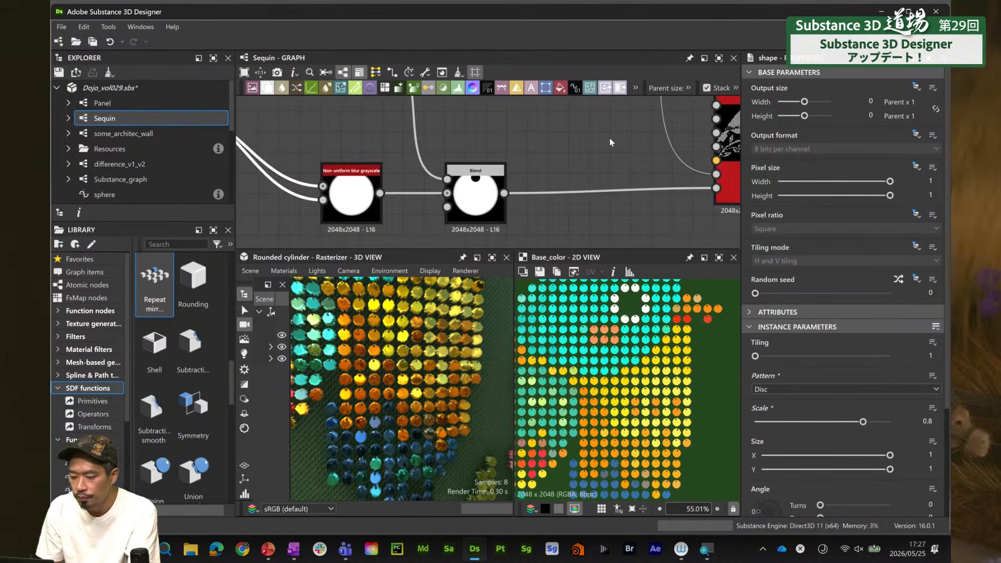
Examine the Shape splatter v2 node that scatters the sequins, the sequin bird on the cylinder and the overall graph
{"action": "middle_click_drag", "start_coordinate": [725, 125], "coordinate": [439, 192]}
{"action": "scroll", "coordinate": [469, 153], "scroll_direction": "up", "scroll_amount": 4}
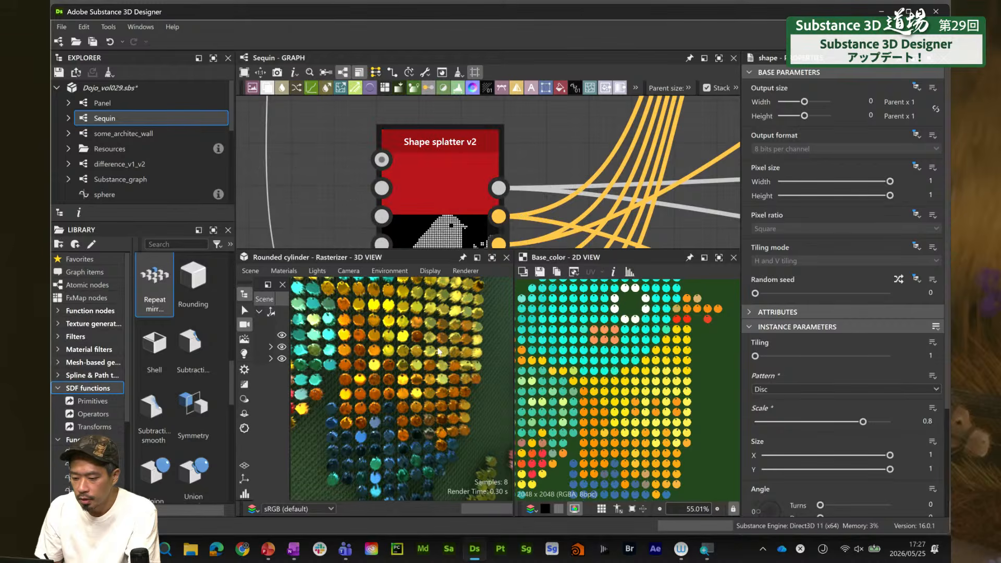
{"action": "scroll", "coordinate": [423, 350], "scroll_direction": "down", "scroll_amount": 4}
{"action": "left_click_drag", "start_coordinate": [423, 350], "coordinate": [405, 357]}
{"action": "scroll", "coordinate": [369, 386], "scroll_direction": "down", "scroll_amount": 3}
{"action": "left_click_drag", "start_coordinate": [369, 387], "coordinate": [417, 360]}
{"action": "scroll", "coordinate": [512, 126], "scroll_direction": "down", "scroll_amount": 4}
{"action": "scroll", "coordinate": [495, 123], "scroll_direction": "down", "scroll_amount": 5}
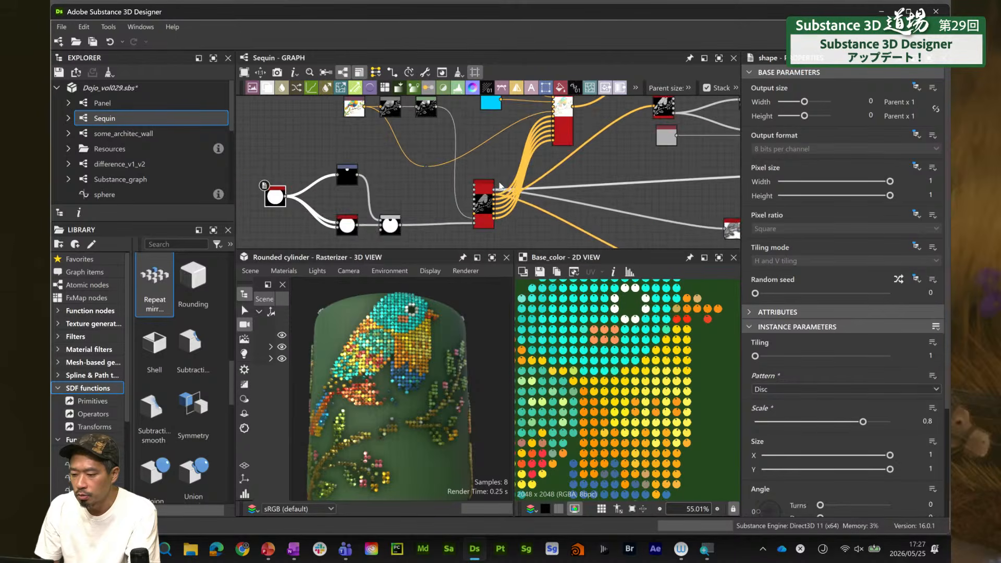
{"action": "middle_click_drag", "start_coordinate": [492, 180], "coordinate": [521, 174]}
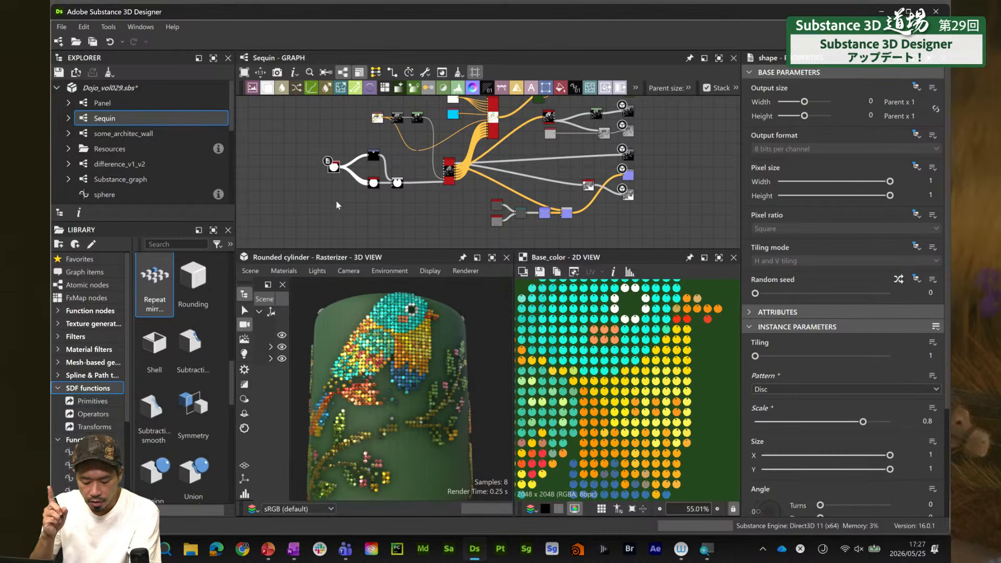
{"action": "scroll", "coordinate": [235, 131], "scroll_direction": "down", "scroll_amount": 2}
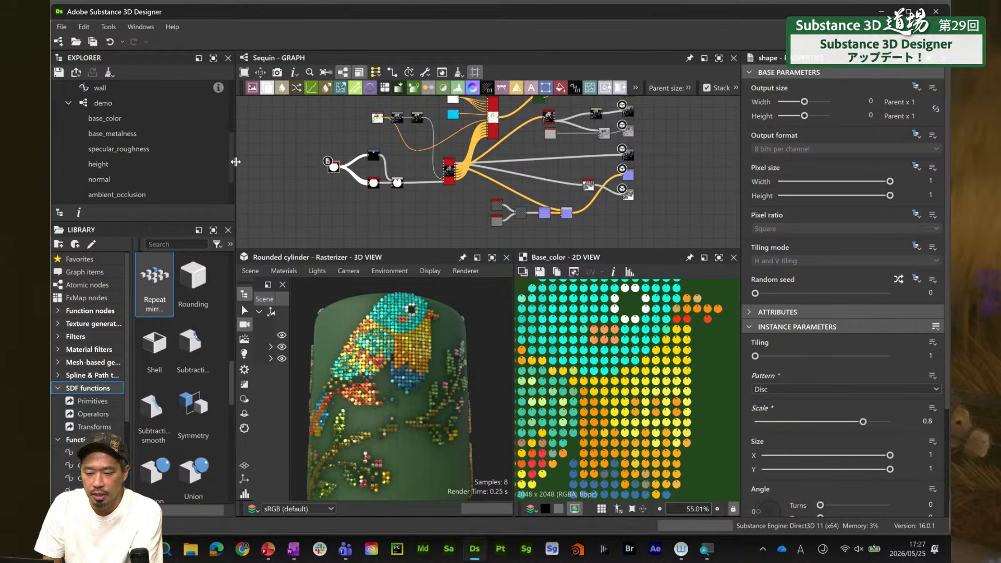
Collapse the demo graph in the package tree and add a Substance function graph to the Dojo_vol029.sbs package
{"action": "left_click_drag", "start_coordinate": [234, 147], "coordinate": [234, 141]}
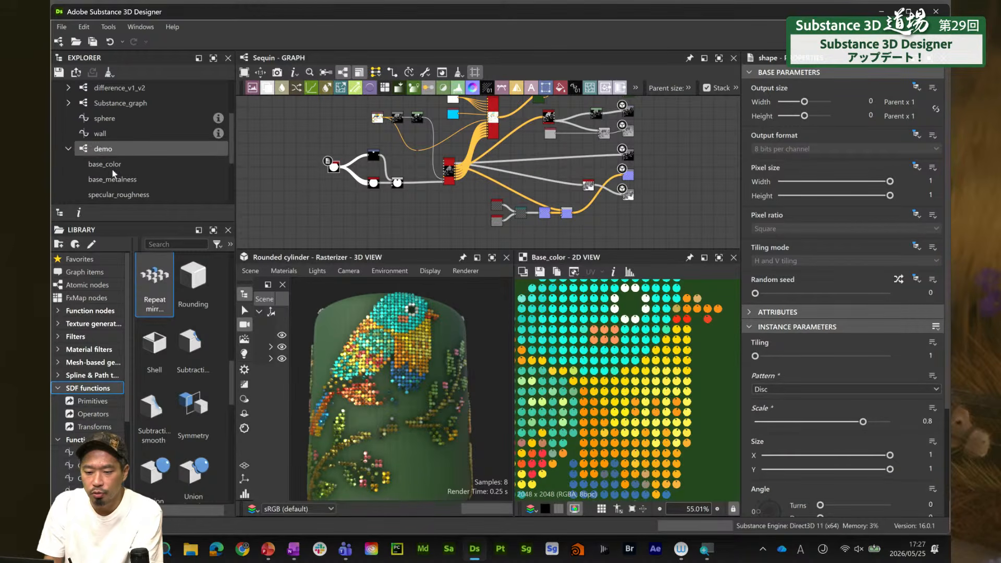
{"action": "left_click", "coordinate": [69, 149]}
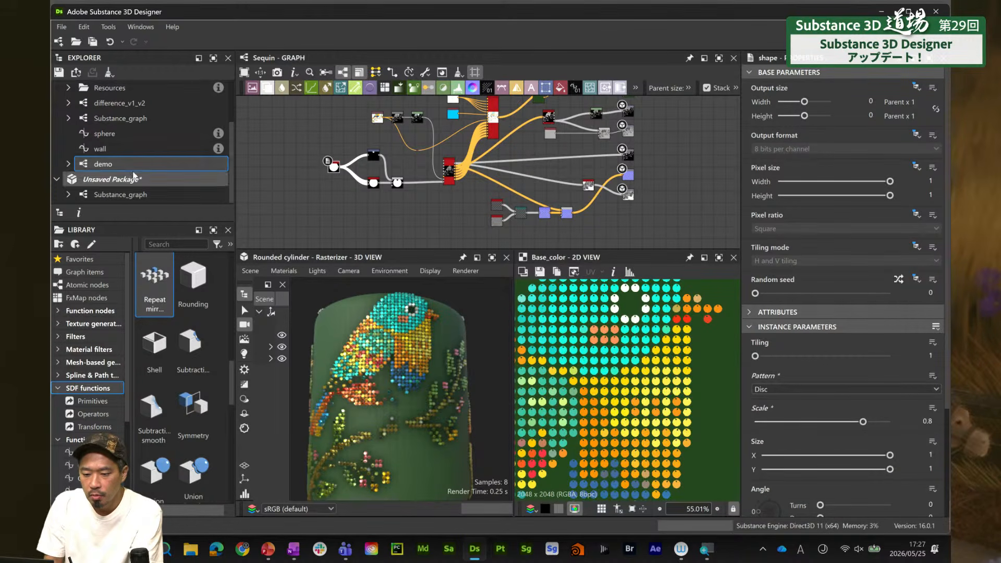
{"action": "left_click", "coordinate": [105, 165]}
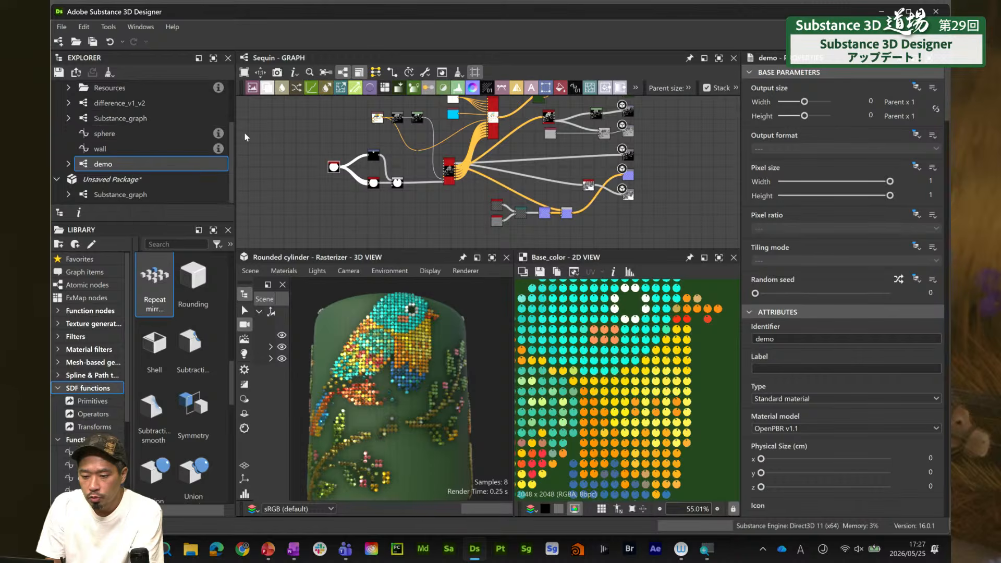
{"action": "scroll", "coordinate": [184, 103], "scroll_direction": "up", "scroll_amount": 2}
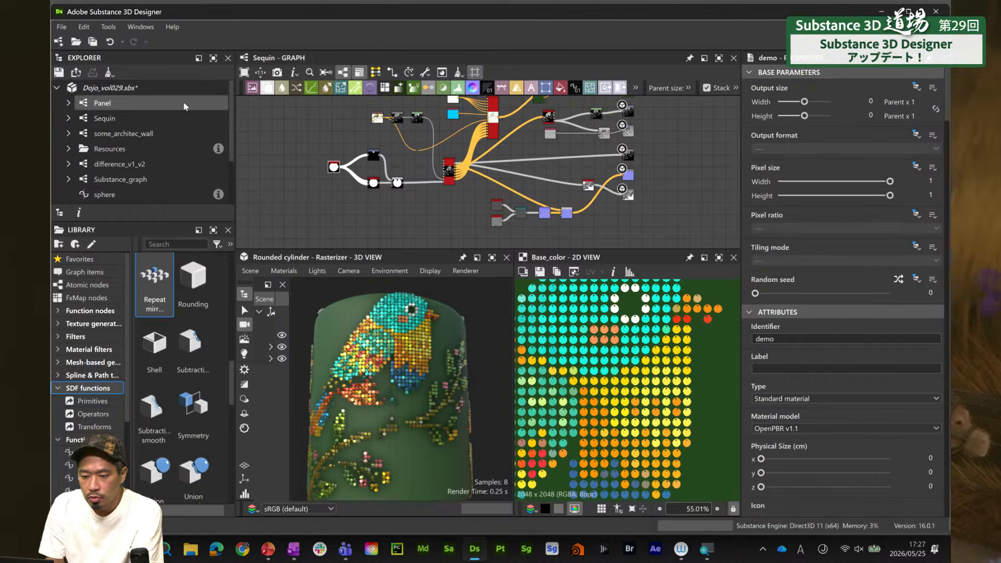
{"action": "right_click", "coordinate": [128, 89]}
{"action": "mouse_move", "coordinate": [154, 100]}
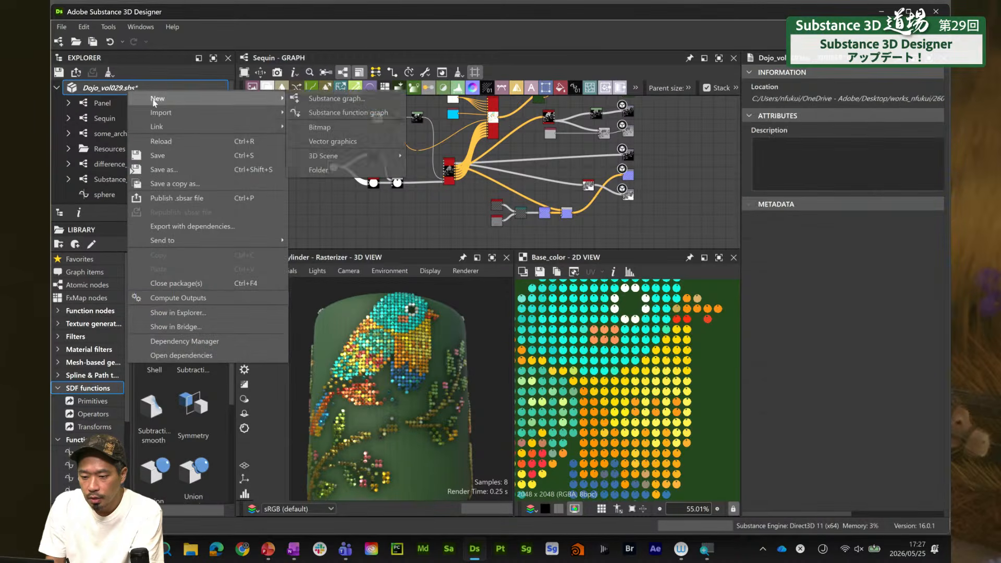
{"action": "left_click", "coordinate": [334, 112]}
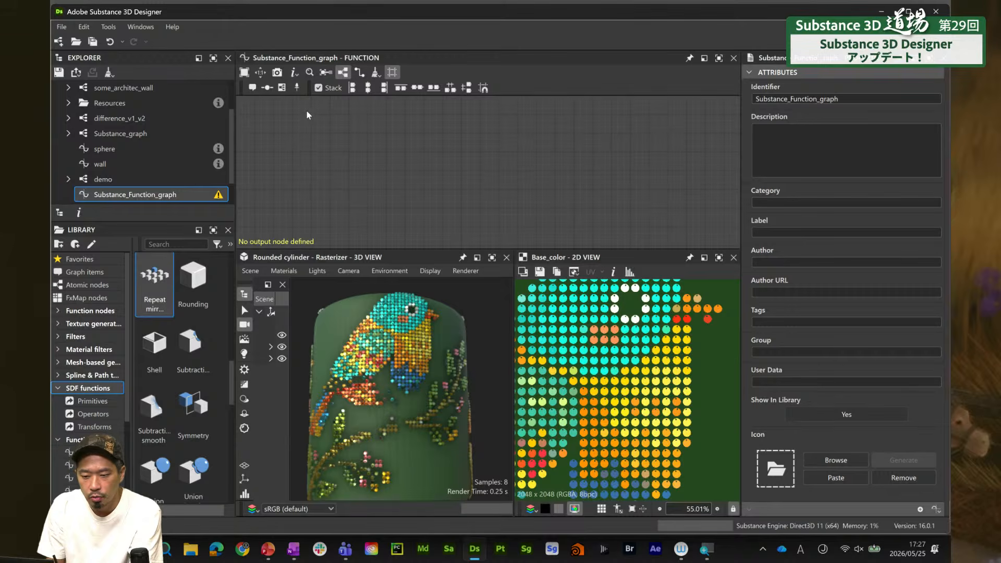
Create a Substance graph named demo_sdf in the Dojo_vol029.sbs package from the OpenPBR Base template at 2048 px
{"action": "left_click_drag", "start_coordinate": [230, 119], "coordinate": [228, 82]}
{"action": "right_click", "coordinate": [129, 89]}
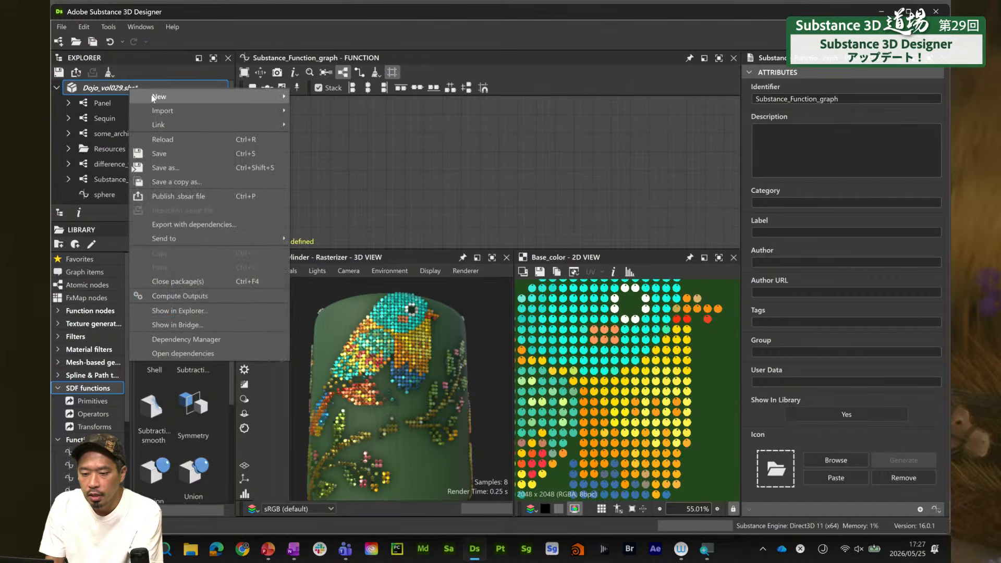
{"action": "mouse_move", "coordinate": [163, 96]}
{"action": "left_click", "coordinate": [319, 97]}
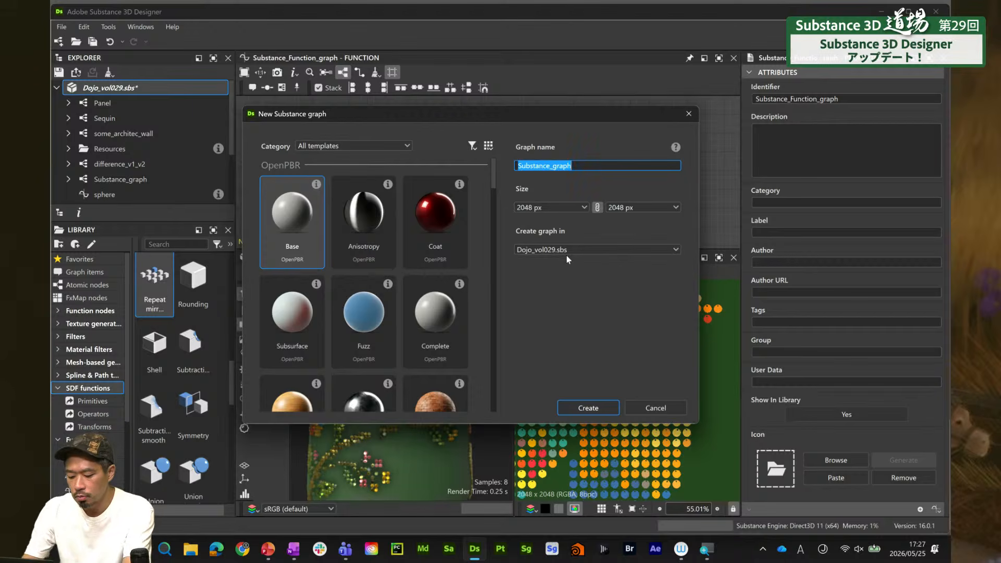
{"action": "type", "text": "dm"}
{"action": "key", "text": "BackSpace"}
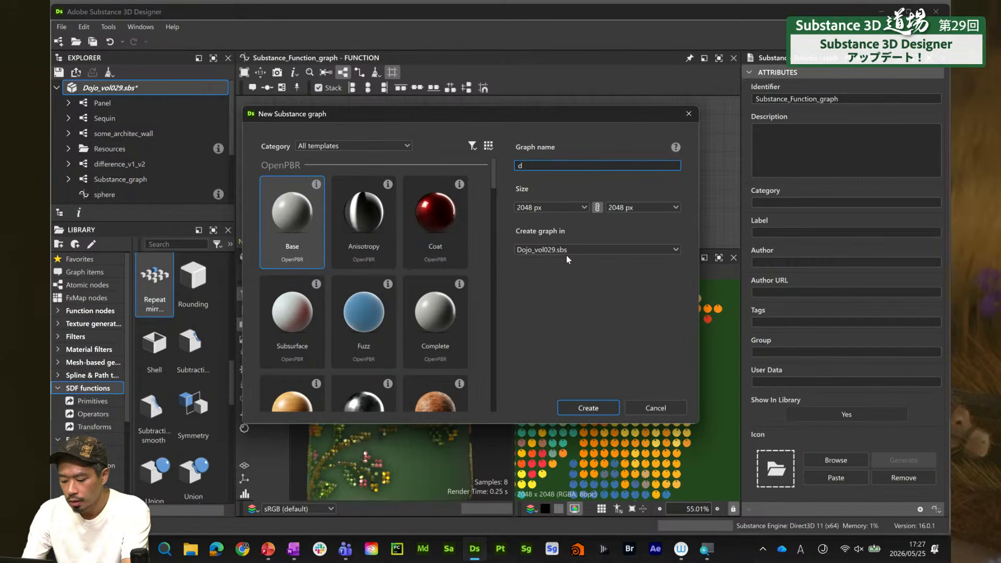
{"action": "type", "text": "emo=sdf"}
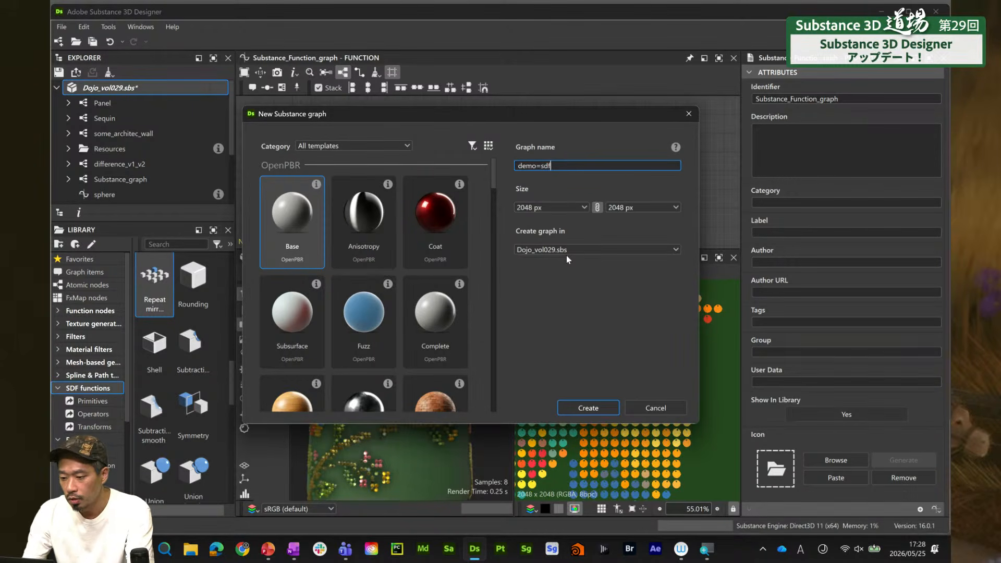
{"action": "key", "text": "Left"}
{"action": "key", "text": "Left"}
{"action": "key", "text": "Left"}
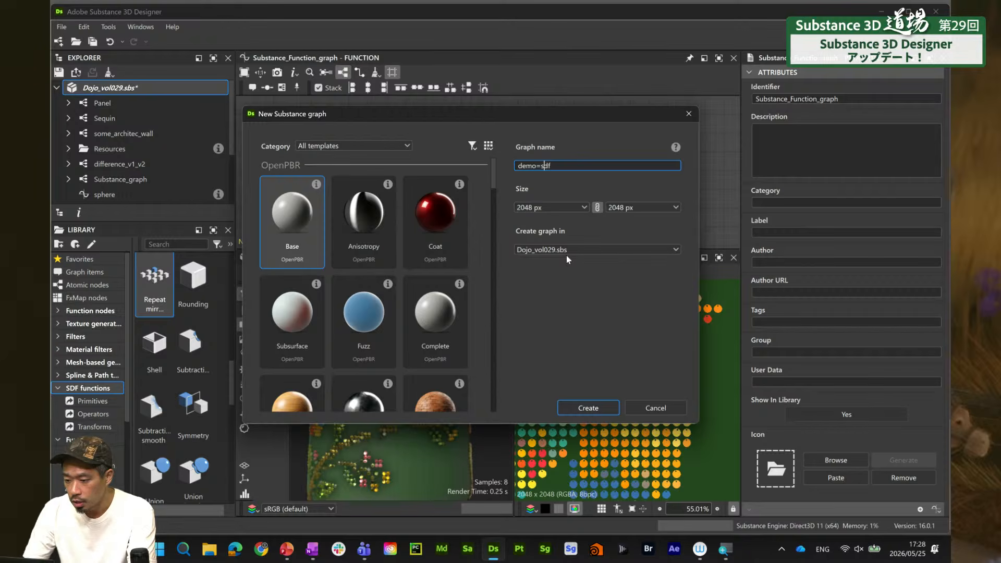
{"action": "key", "text": "BackSpace"}
{"action": "type", "text": "_"}
{"action": "key", "text": "End"}
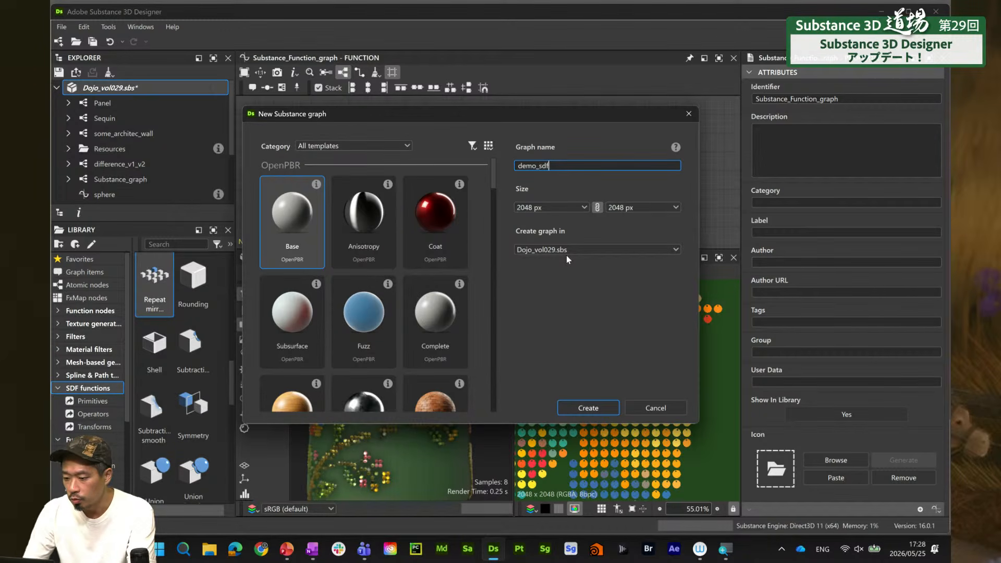
{"action": "left_click", "coordinate": [586, 409]}
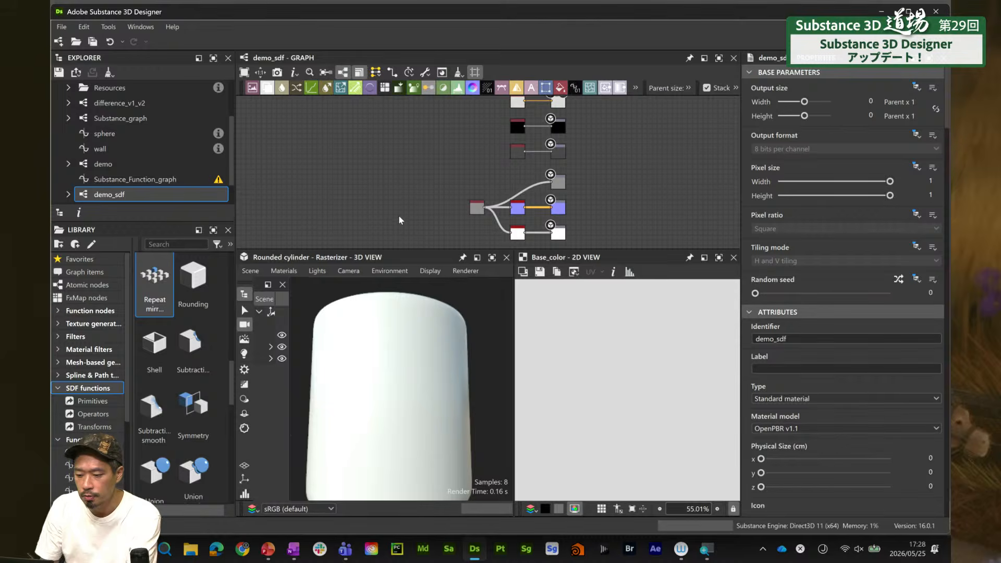
Add a Shape splatter v2 node to the empty area of the demo_sdf graph beside the default nodes
{"action": "key", "text": "space"}
{"action": "type", "text": "shap"}
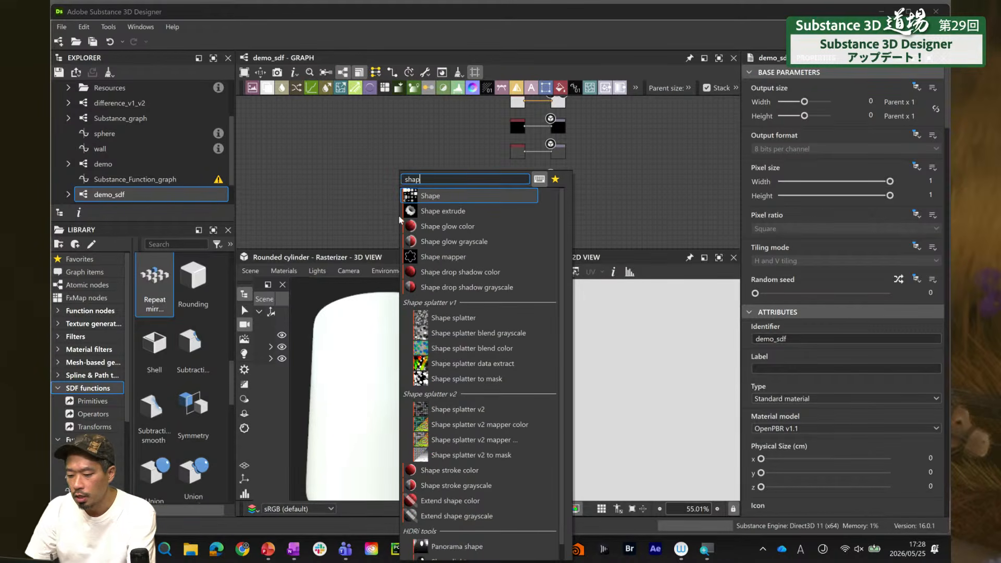
{"action": "key", "text": "Escape"}
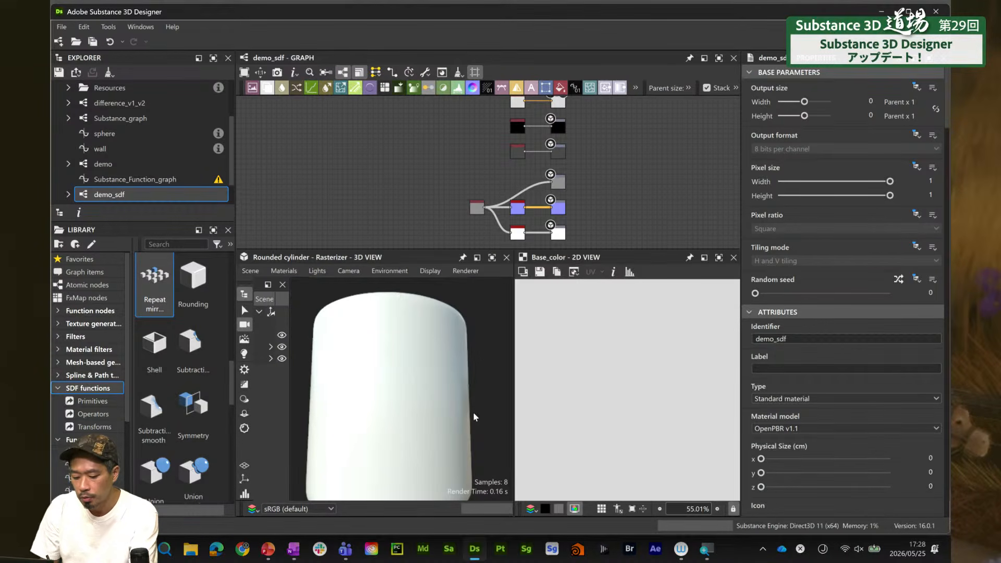
{"action": "middle_click_drag", "start_coordinate": [381, 214], "coordinate": [395, 177]}
{"action": "scroll", "coordinate": [402, 164], "scroll_direction": "up", "scroll_amount": 3}
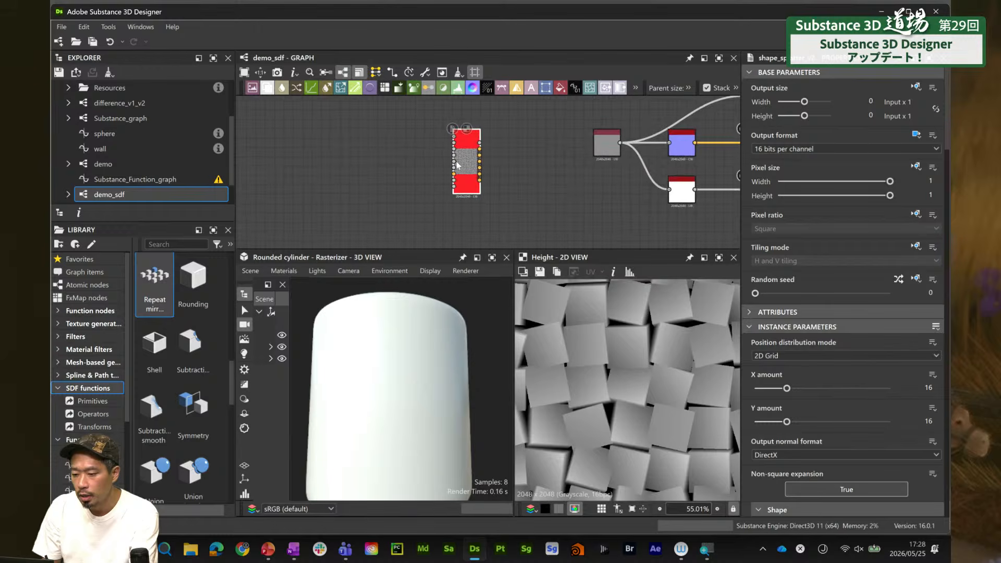
{"action": "left_click_drag", "start_coordinate": [455, 161], "coordinate": [442, 161]}
{"action": "scroll", "coordinate": [614, 389], "scroll_direction": "down", "scroll_amount": 3}
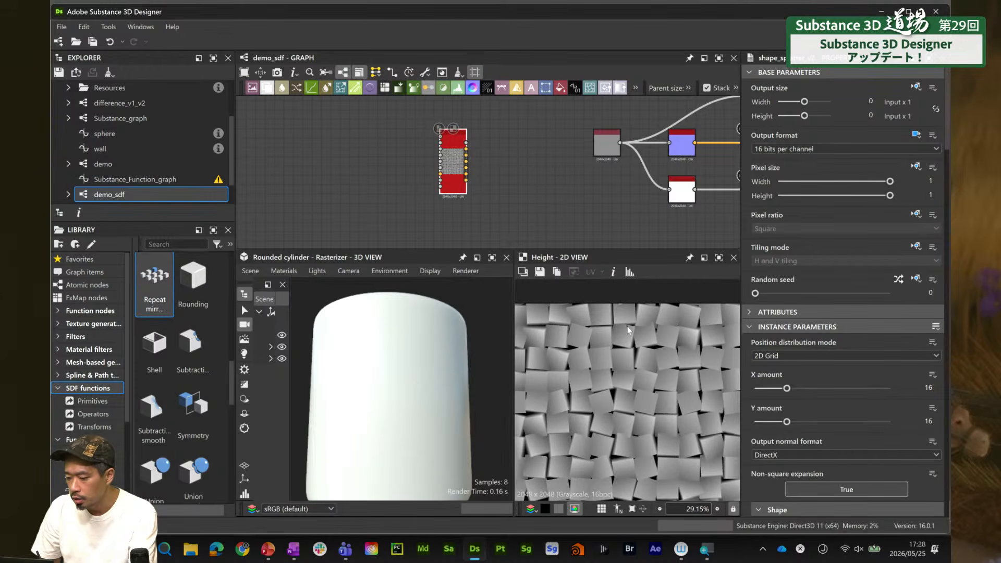
Set the Shape splatter v2 node's Shape type to SDF Function
{"action": "left_click_drag", "start_coordinate": [946, 124], "coordinate": [944, 182]}
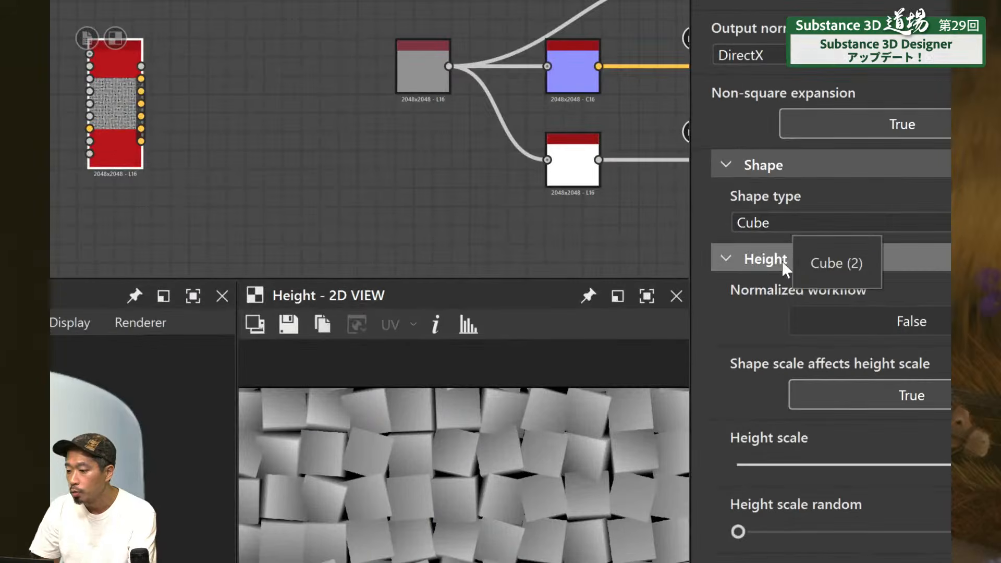
{"action": "left_click", "coordinate": [792, 222]}
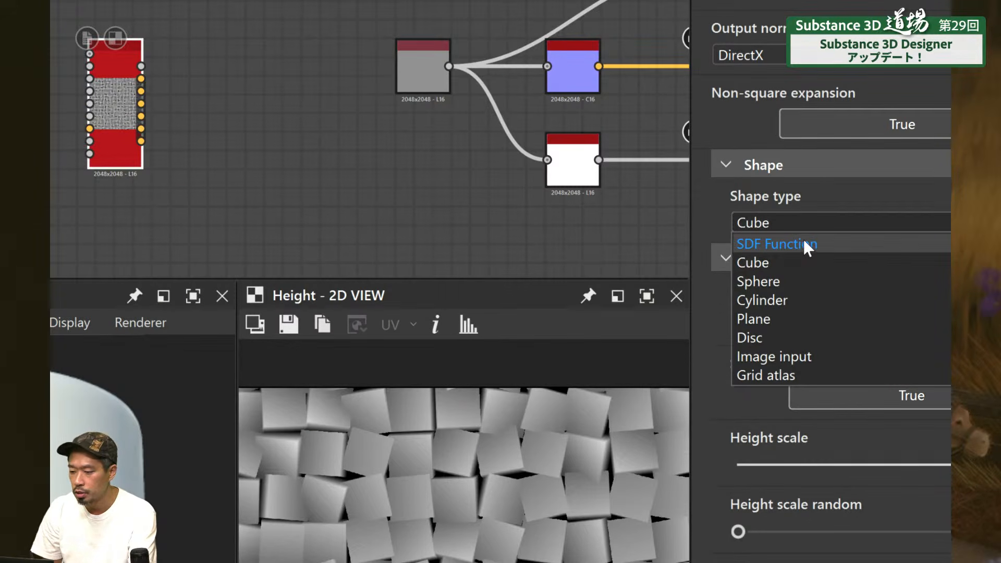
{"action": "left_click", "coordinate": [802, 244]}
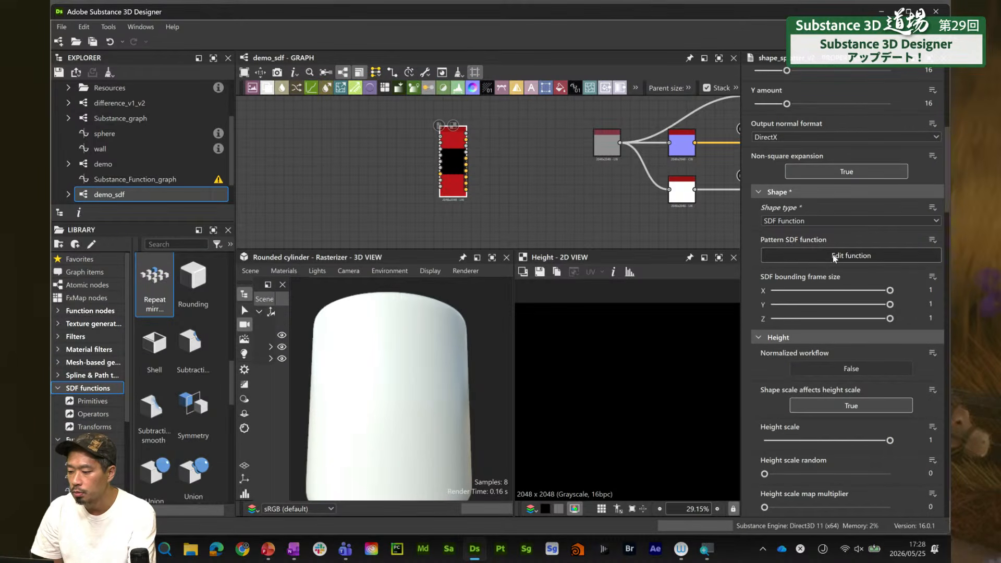
Add a Sphere SDF primitive to the node's Pattern SDF function graph and set it as the output node
{"action": "left_click", "coordinate": [823, 255]}
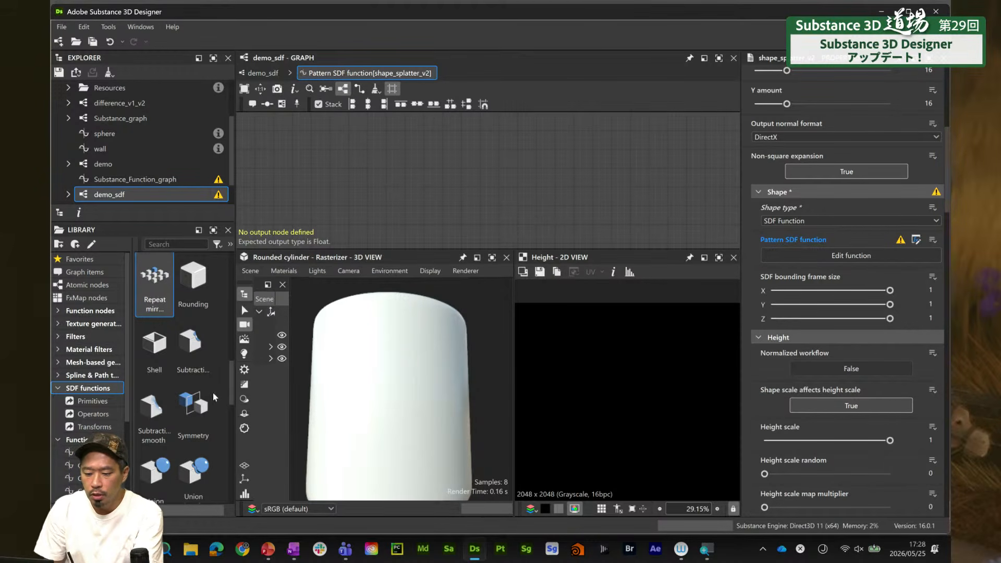
{"action": "left_click_drag", "start_coordinate": [233, 372], "coordinate": [233, 430]}
{"action": "left_click_drag", "start_coordinate": [193, 370], "coordinate": [461, 170]}
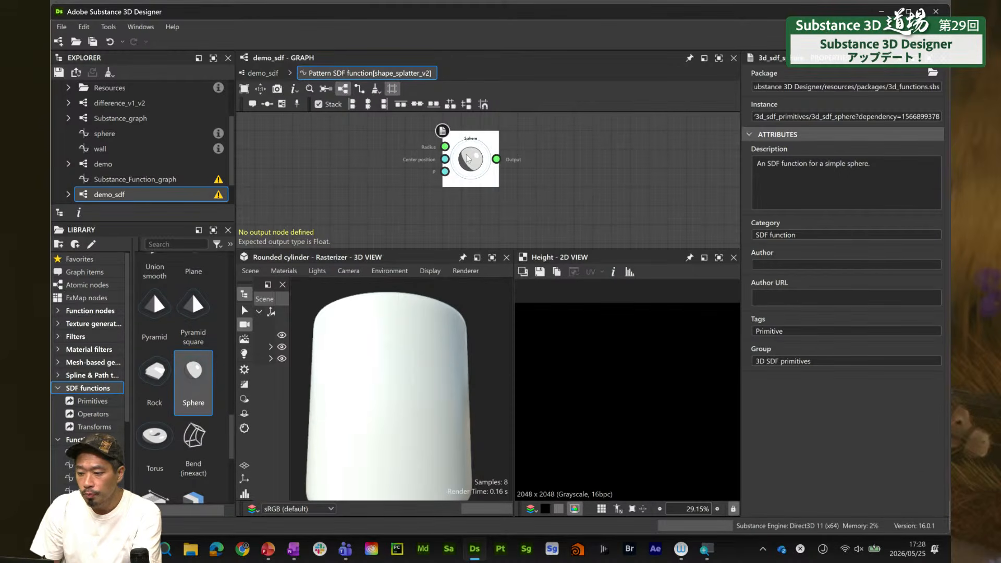
{"action": "right_click", "coordinate": [468, 154]}
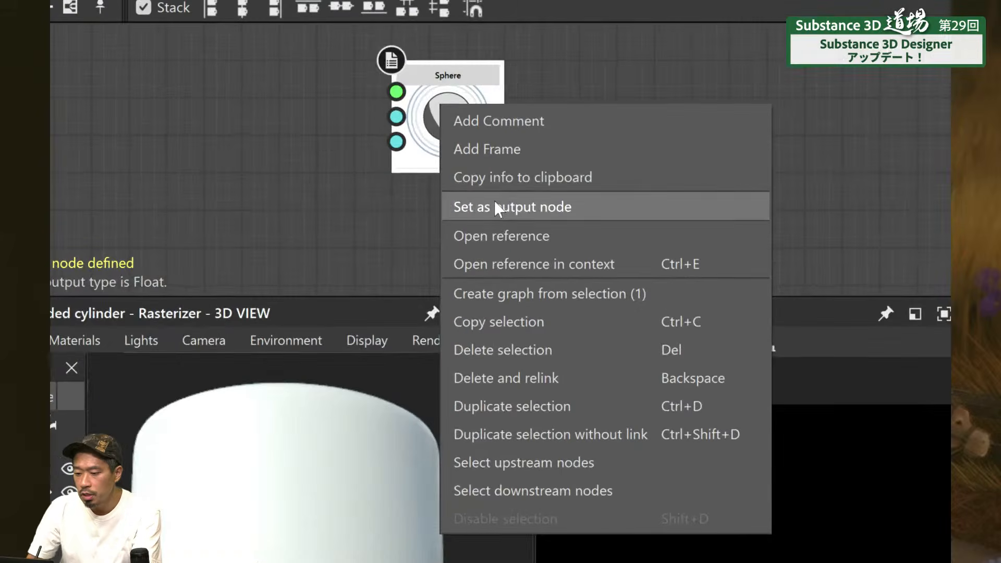
{"action": "left_click", "coordinate": [494, 203]}
{"action": "left_click_drag", "start_coordinate": [549, 68], "coordinate": [404, 177]}
{"action": "right_click", "coordinate": [412, 140]}
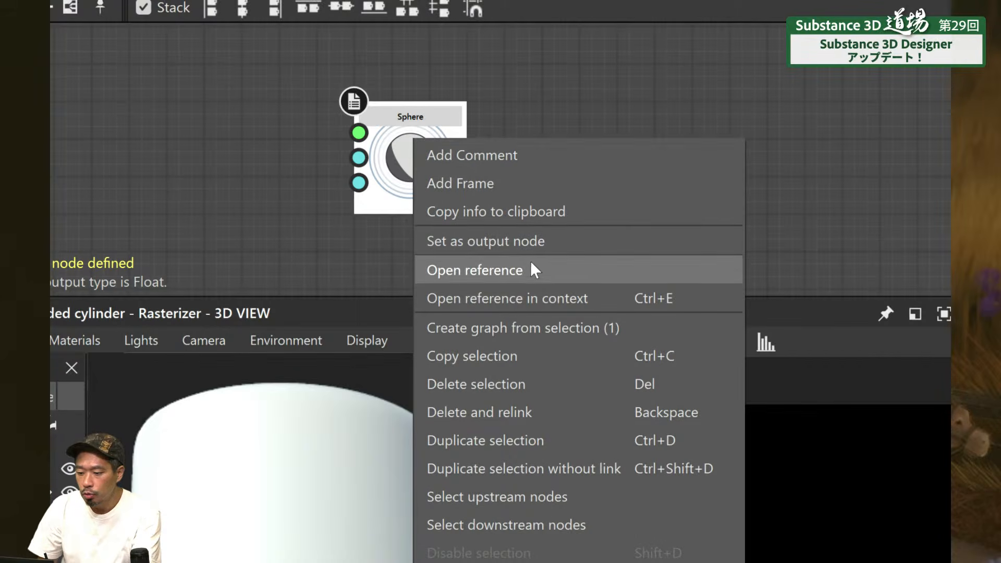
{"action": "left_click", "coordinate": [559, 241]}
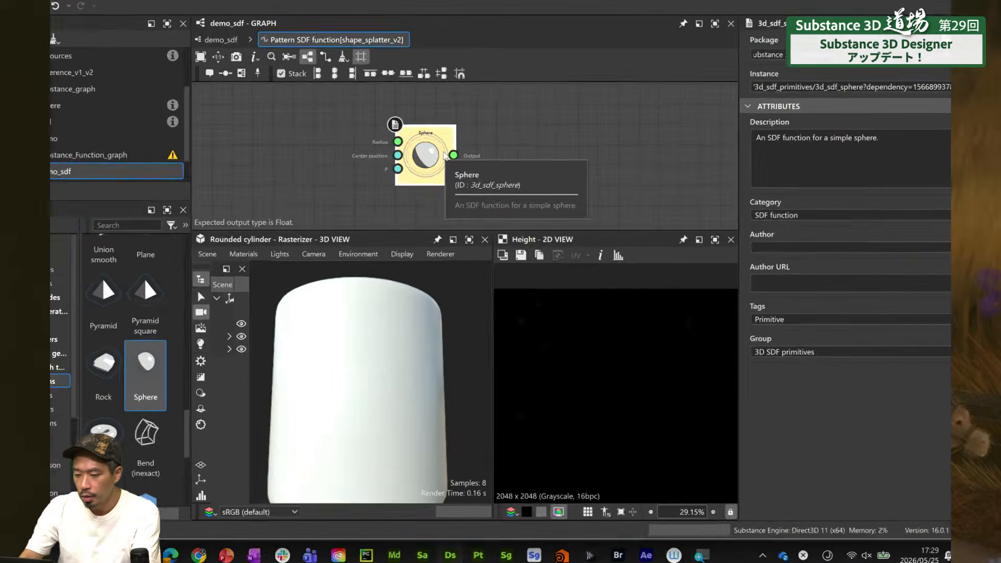
Return to the demo_sdf graph and set the Shape splatter v2 node's Height offset to 0.82, checking the scattered spheres in 2D
{"action": "left_click", "coordinate": [257, 79]}
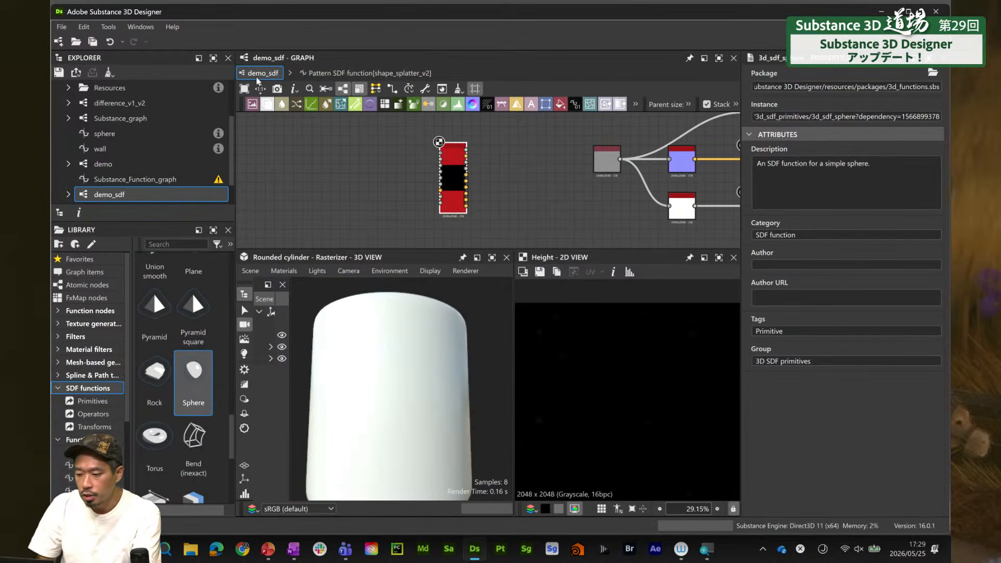
{"action": "left_click_drag", "start_coordinate": [449, 174], "coordinate": [453, 178]}
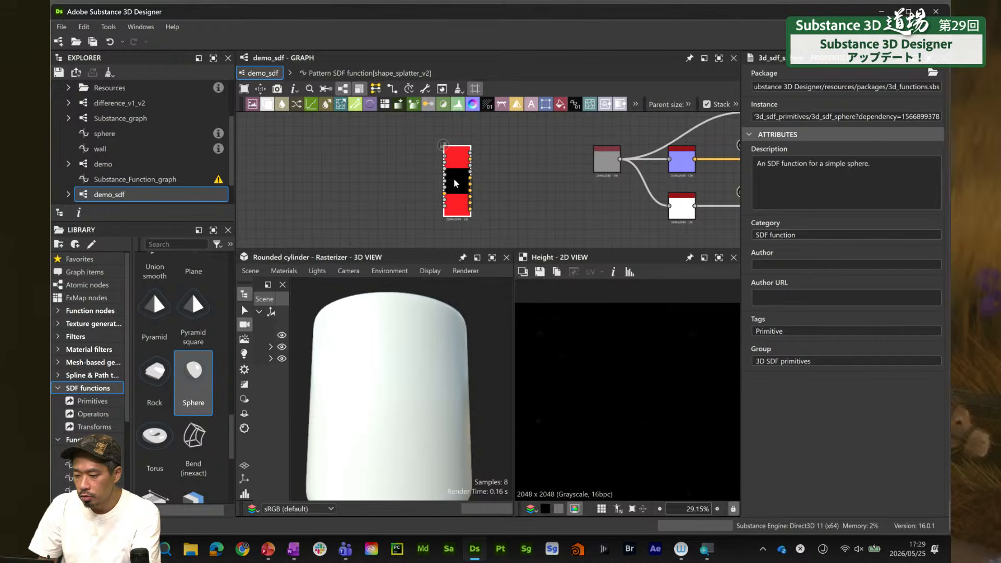
{"action": "left_click", "coordinate": [459, 187]}
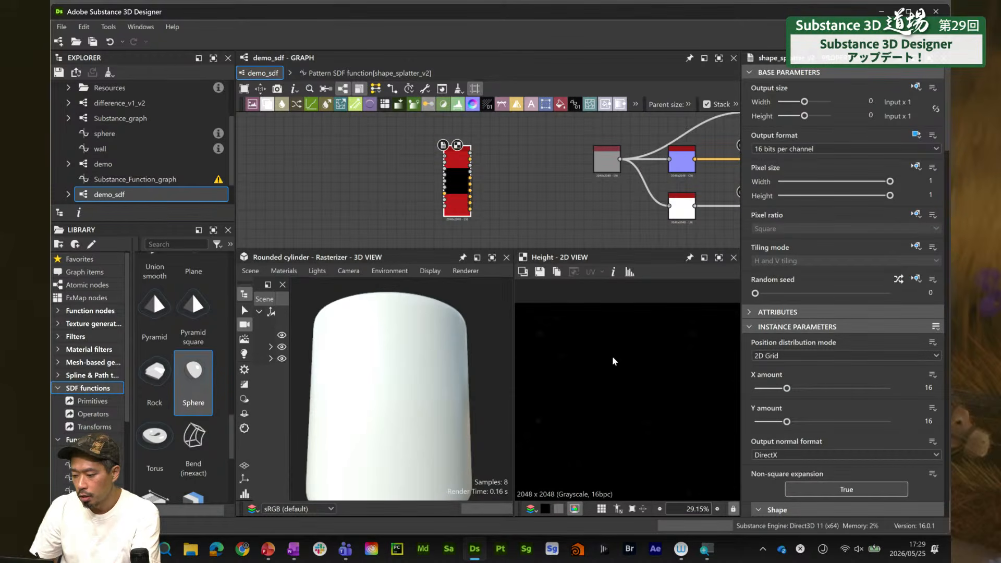
{"action": "middle_click_drag", "start_coordinate": [611, 367], "coordinate": [653, 328]}
{"action": "key", "text": "f"}
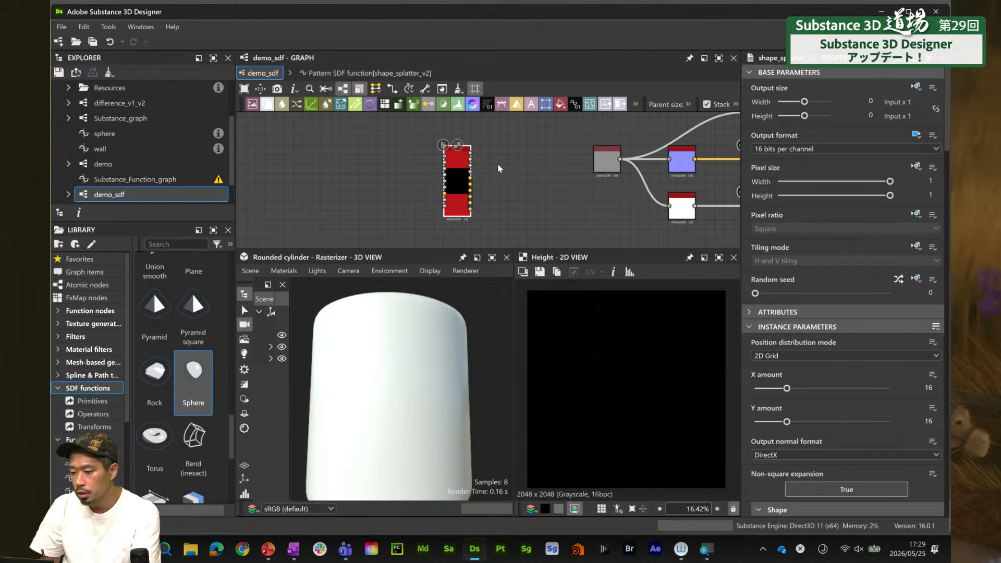
{"action": "scroll", "coordinate": [947, 142], "scroll_direction": "down", "scroll_amount": 3}
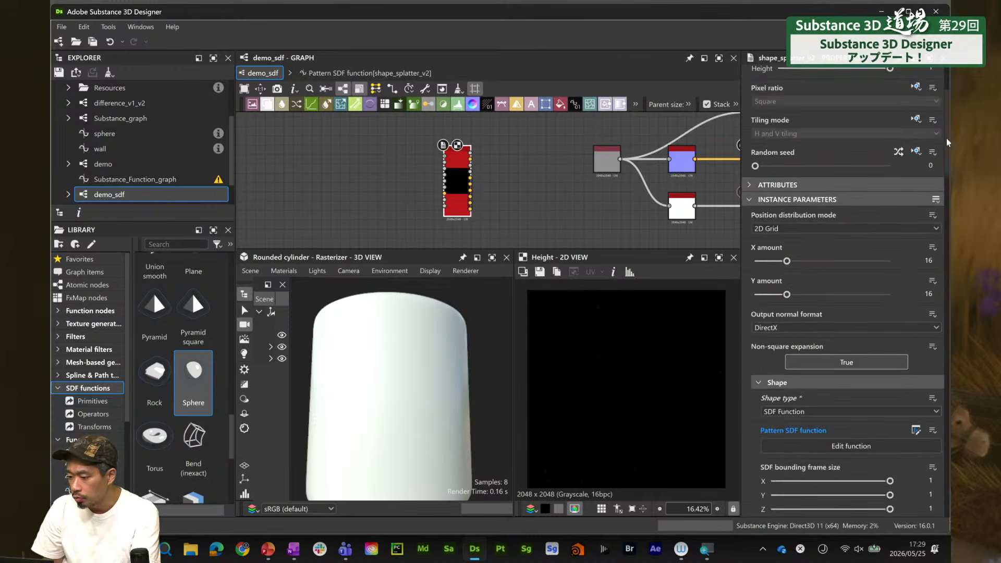
{"action": "left_click_drag", "start_coordinate": [948, 142], "coordinate": [942, 257]}
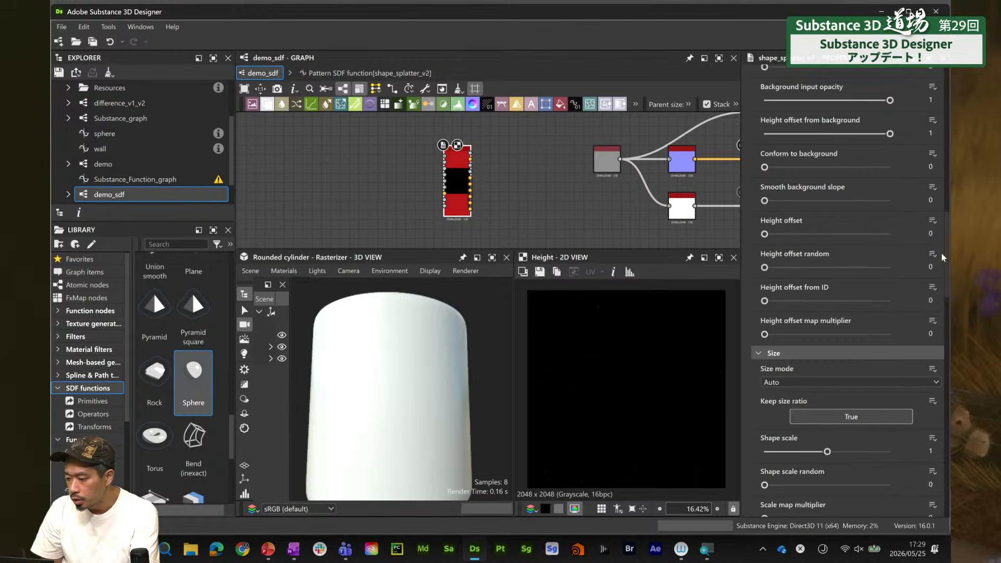
{"action": "left_click_drag", "start_coordinate": [765, 234], "coordinate": [867, 234]}
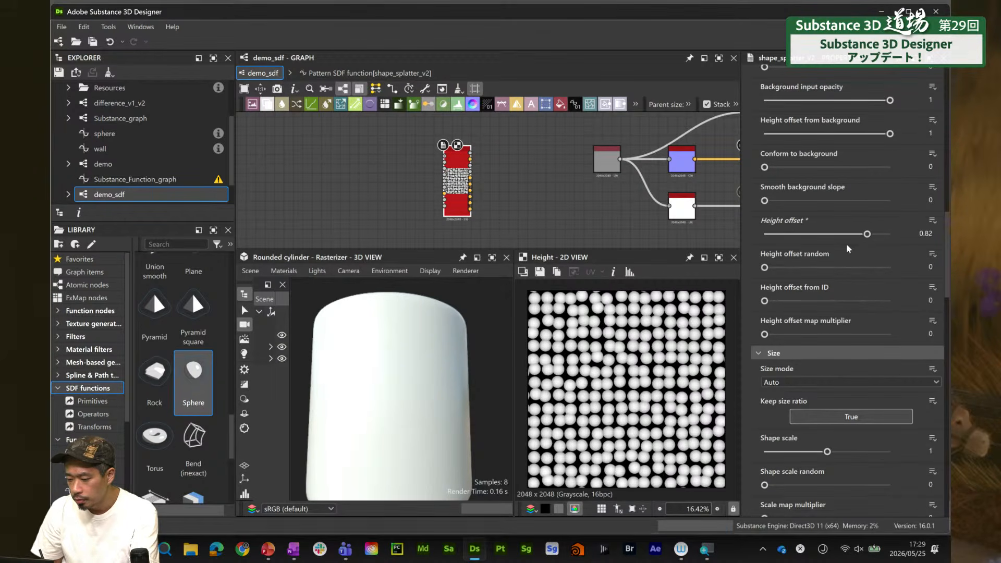
{"action": "scroll", "coordinate": [631, 402], "scroll_direction": "up", "scroll_amount": 3}
{"action": "scroll", "coordinate": [630, 402], "scroll_direction": "down", "scroll_amount": 4}
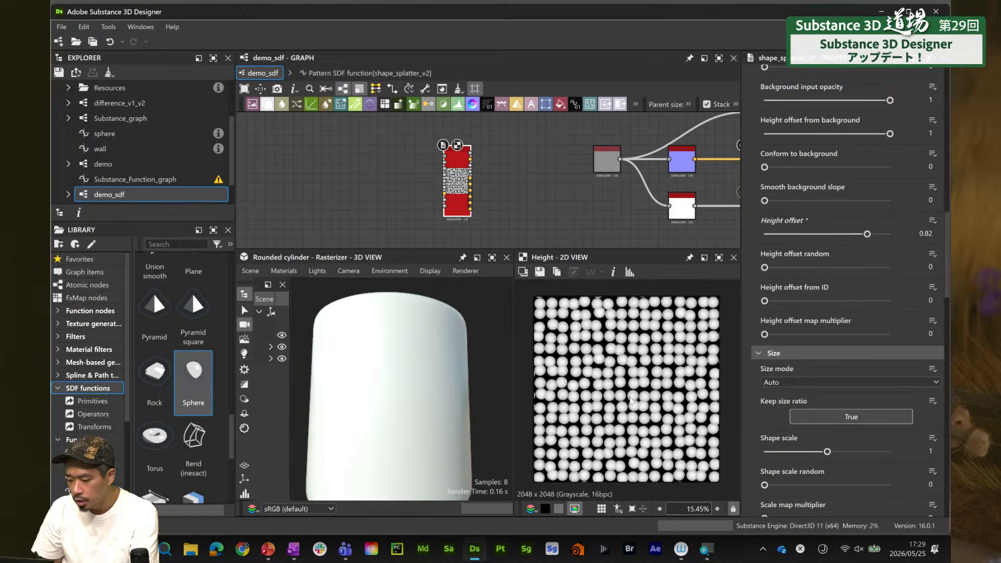
{"action": "scroll", "coordinate": [629, 400], "scroll_direction": "up", "scroll_amount": 1}
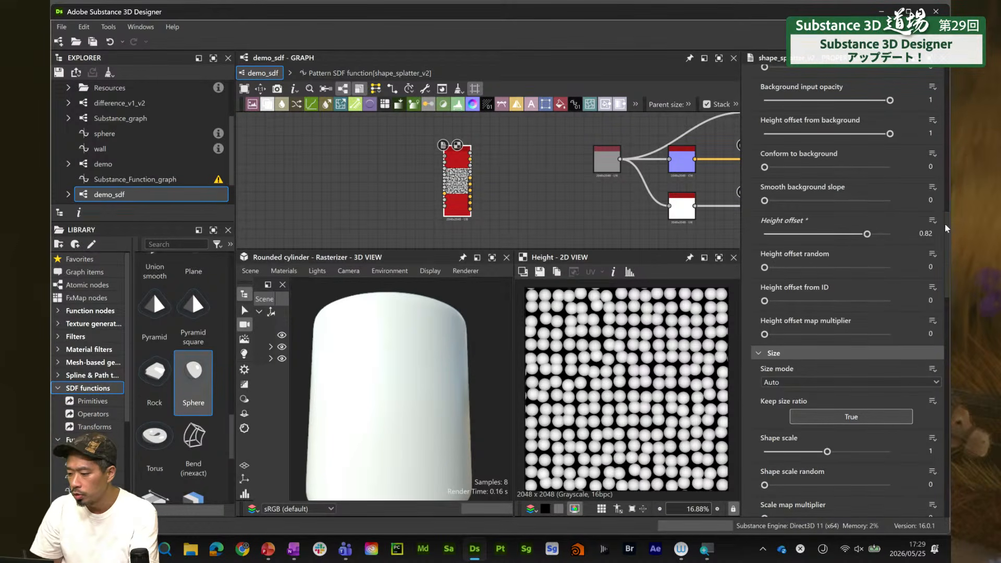
{"action": "scroll", "coordinate": [940, 141], "scroll_direction": "up", "scroll_amount": 8}
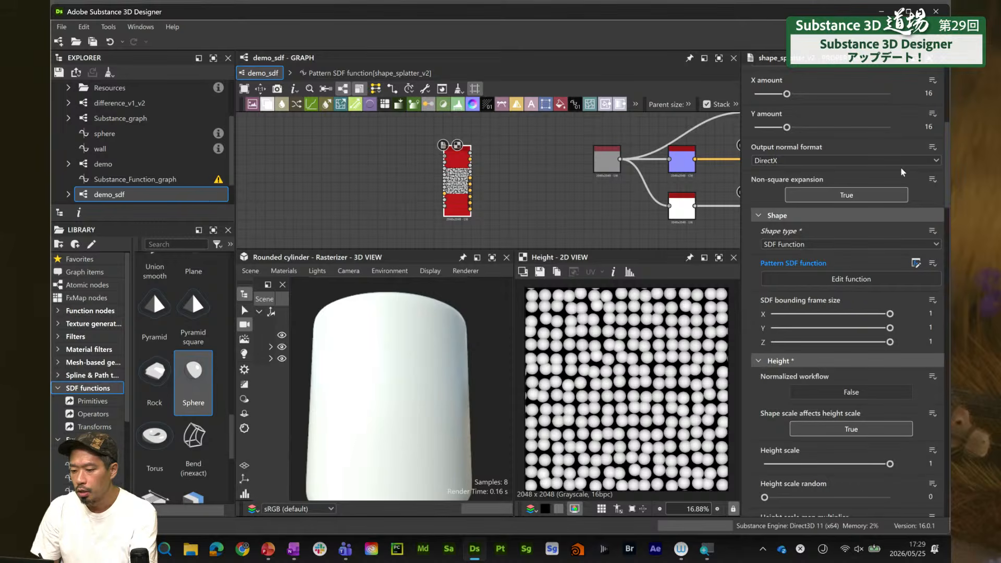
Add a 3D viewer node to the empty area of the demo_sdf graph, spaced apart from the Shape splatter v2 node
{"action": "middle_click_drag", "start_coordinate": [375, 206], "coordinate": [409, 201]}
{"action": "scroll", "coordinate": [418, 182], "scroll_direction": "up", "scroll_amount": 2}
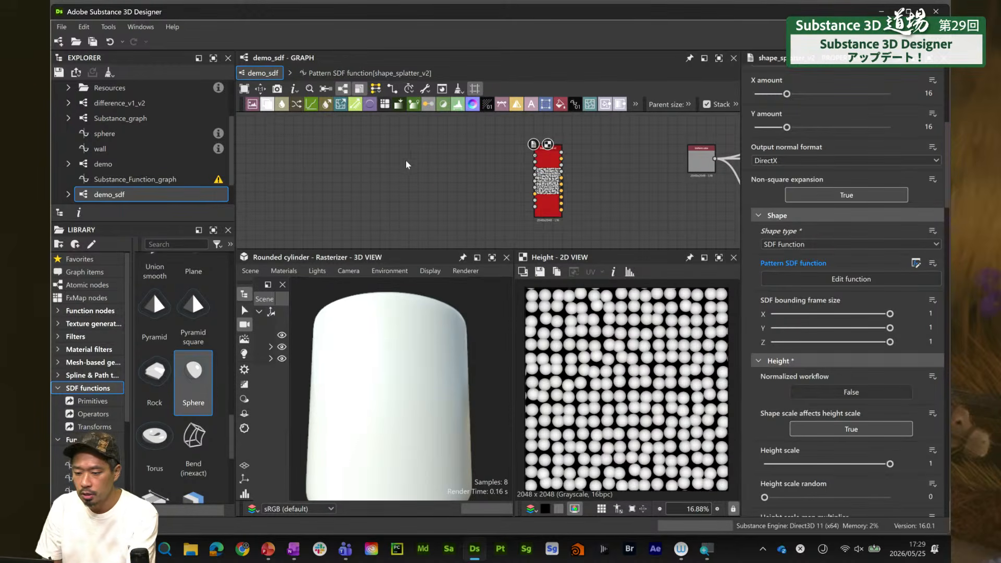
{"action": "key", "text": "space"}
{"action": "type", "text": "vi"}
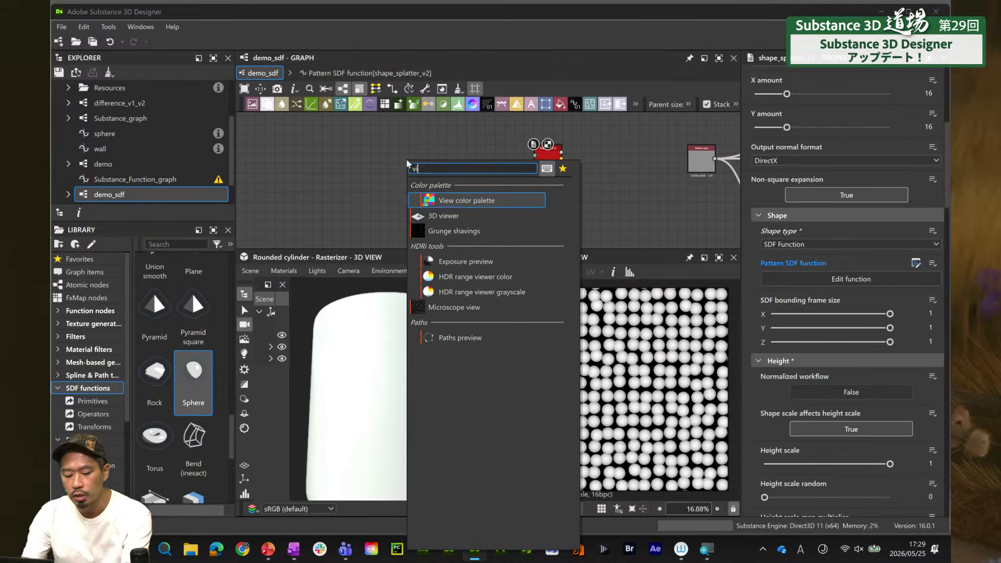
{"action": "type", "text": "ew"}
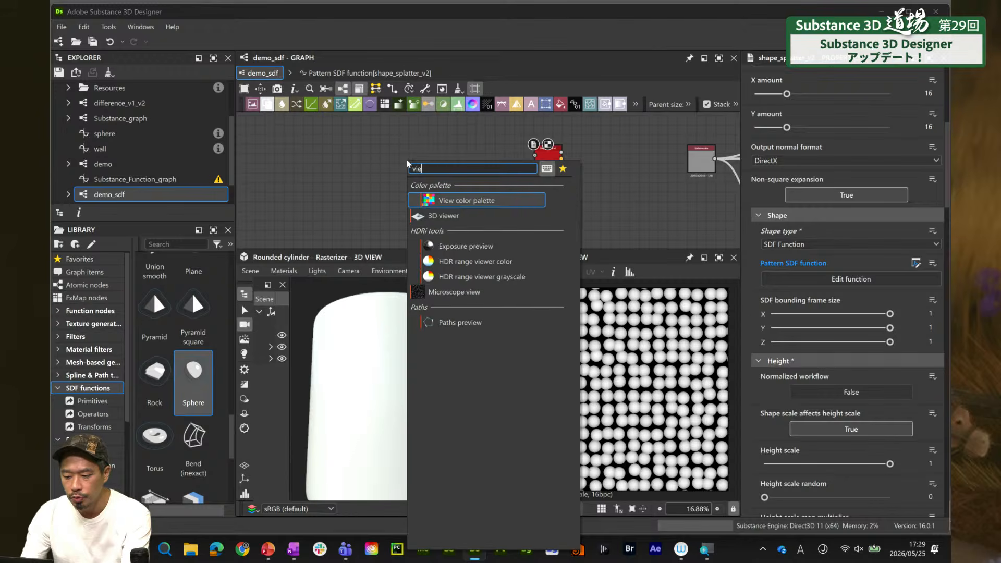
{"action": "left_click", "coordinate": [459, 219]}
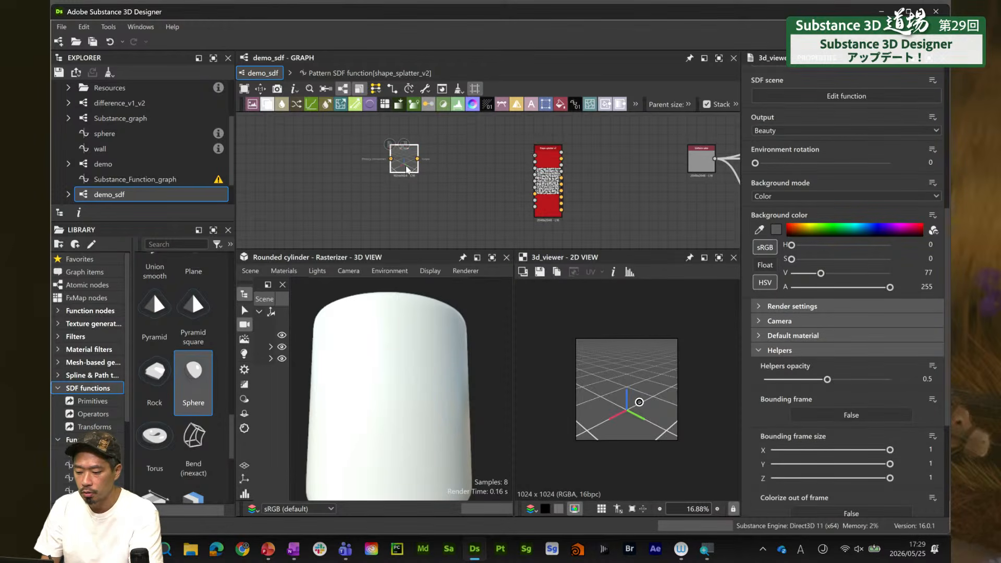
{"action": "left_click_drag", "start_coordinate": [415, 162], "coordinate": [387, 172]}
{"action": "scroll", "coordinate": [387, 172], "scroll_direction": "up", "scroll_amount": 3}
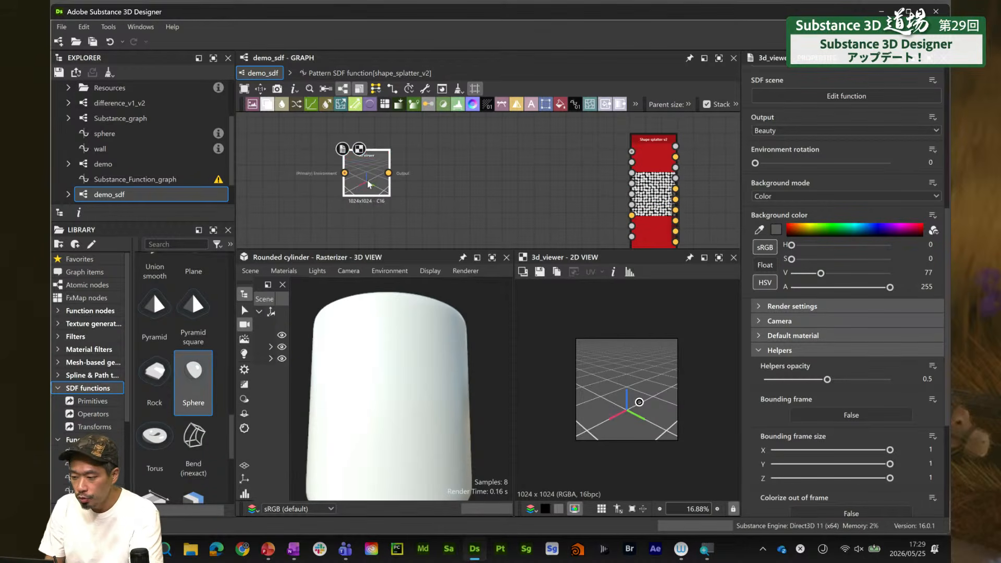
Review the 3D viewer node's parameters and the Shape splatter v2 node's Pattern SDF function graph, ending back in the demo_sdf graph
{"action": "scroll", "coordinate": [931, 235], "scroll_direction": "down", "scroll_amount": 3}
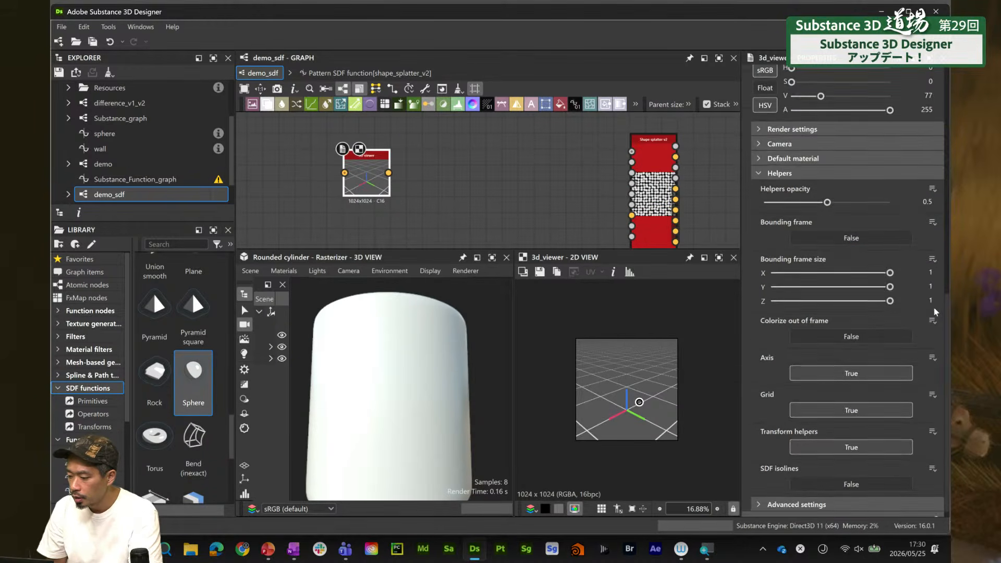
{"action": "scroll", "coordinate": [927, 104], "scroll_direction": "up", "scroll_amount": 8}
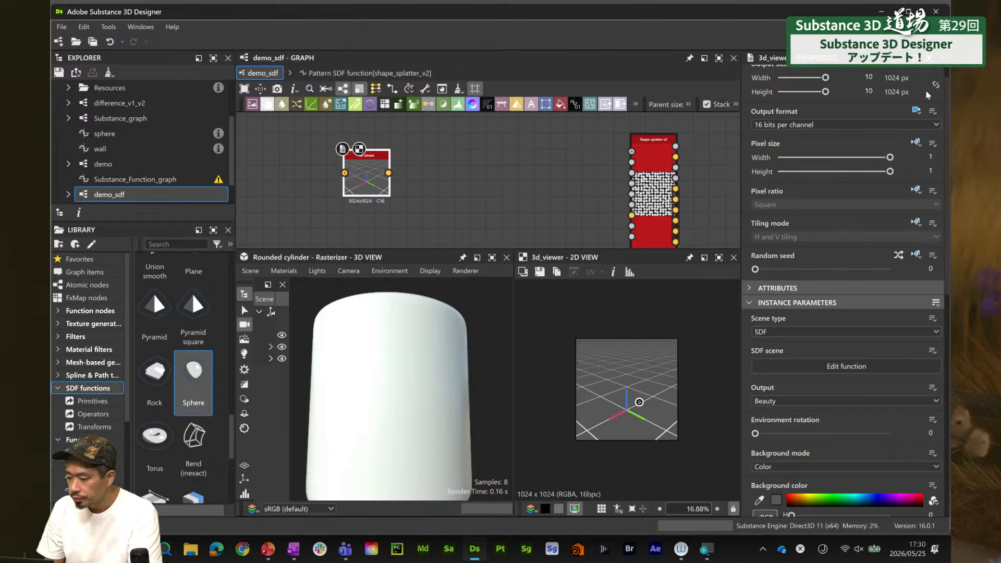
{"action": "scroll", "coordinate": [927, 97], "scroll_direction": "down", "scroll_amount": 2}
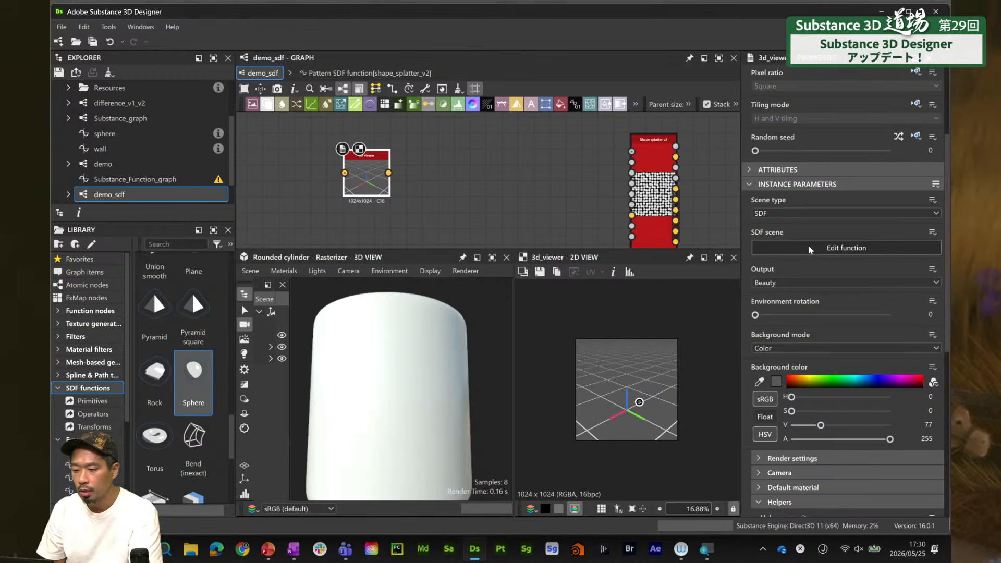
{"action": "left_click", "coordinate": [654, 163]}
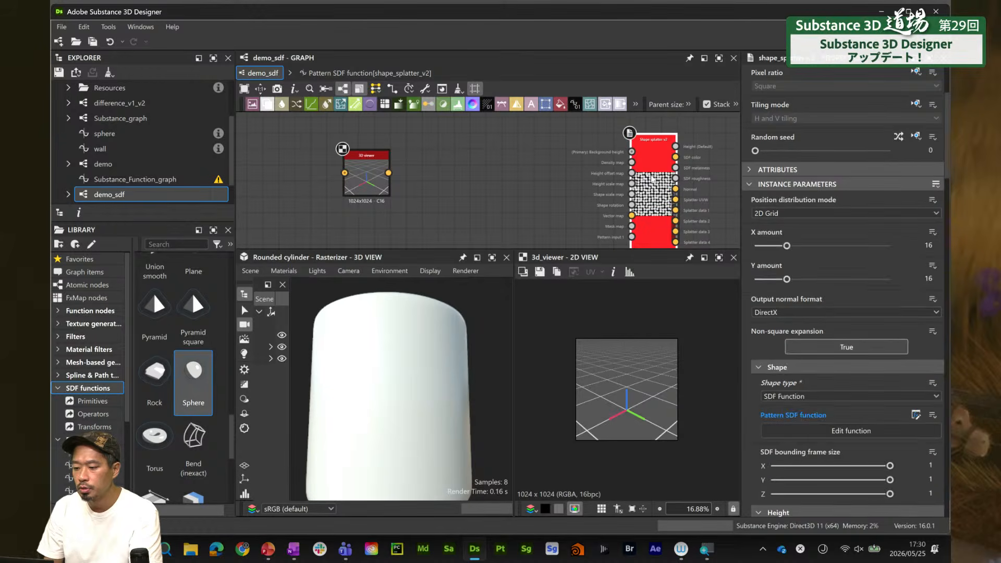
{"action": "double_click", "coordinate": [652, 179]}
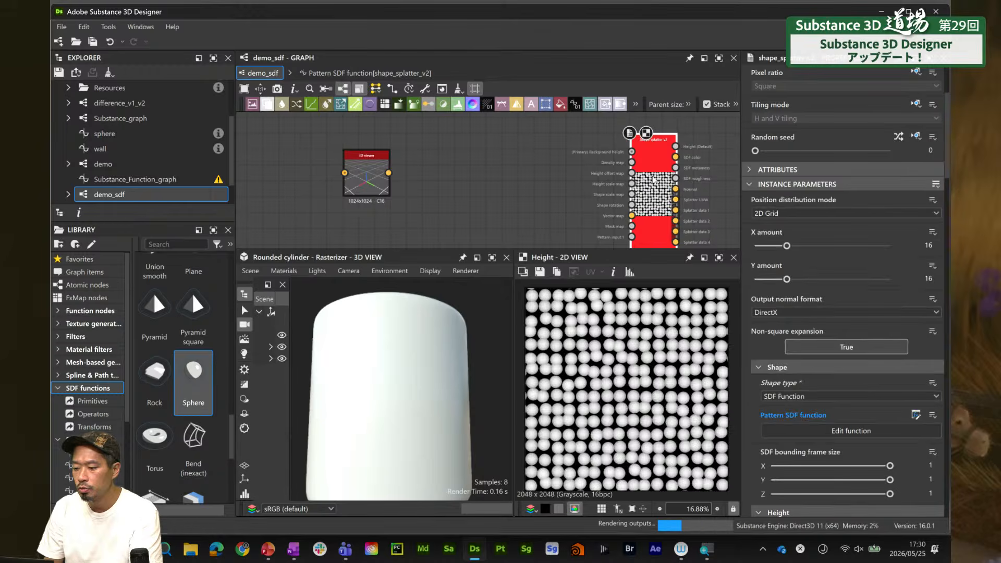
{"action": "left_click", "coordinate": [832, 428]}
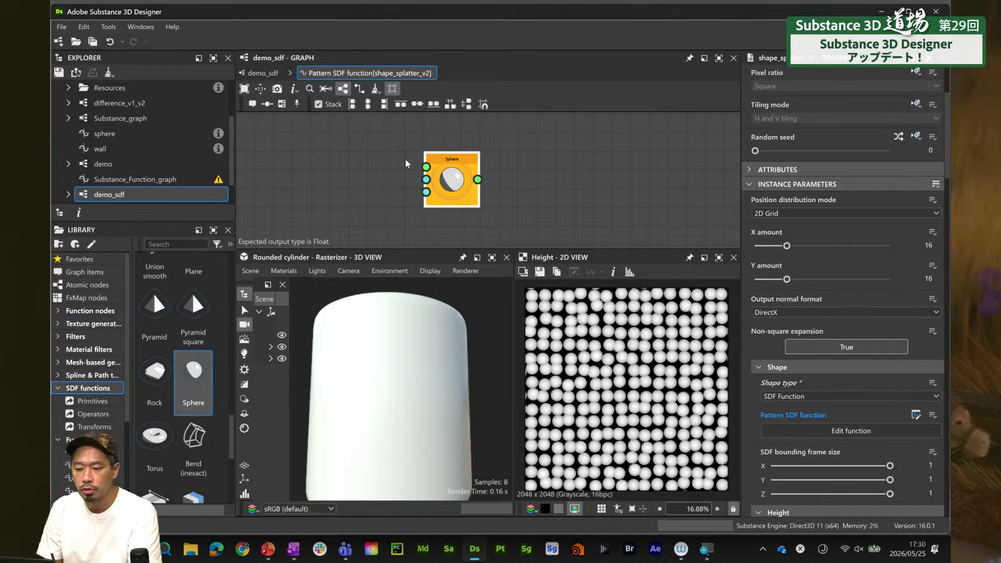
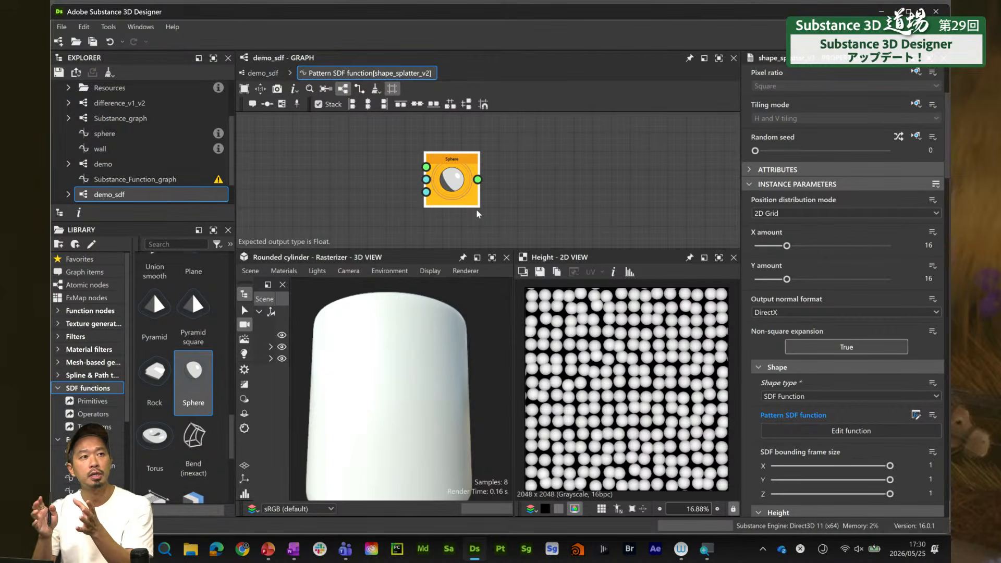
{"action": "left_click", "coordinate": [260, 73]}
Open the 3D viewer node's SDF scene function, return to the demo_sdf graph and reposition the node
{"action": "mouse_move", "coordinate": [376, 176]}
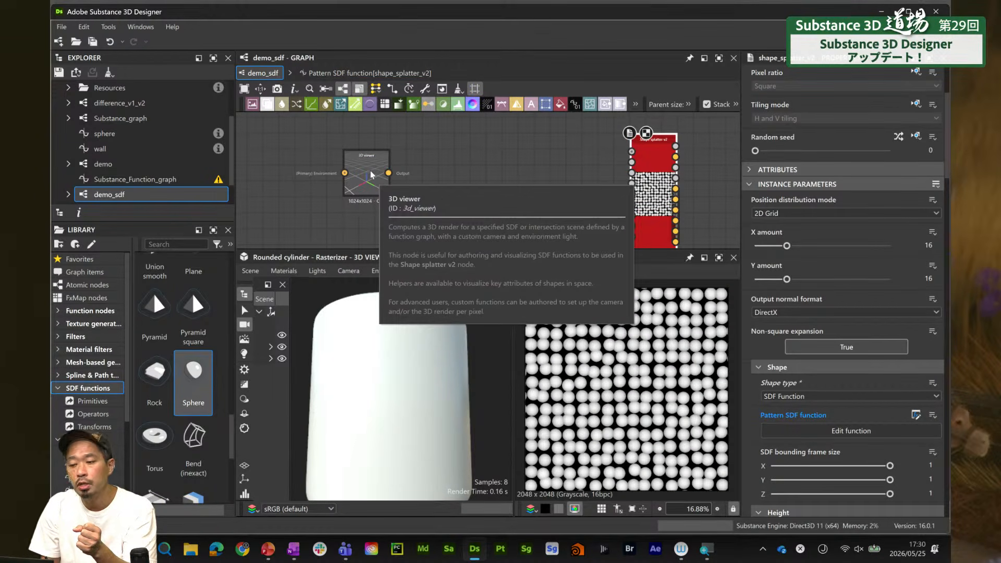
{"action": "left_click", "coordinate": [368, 170]}
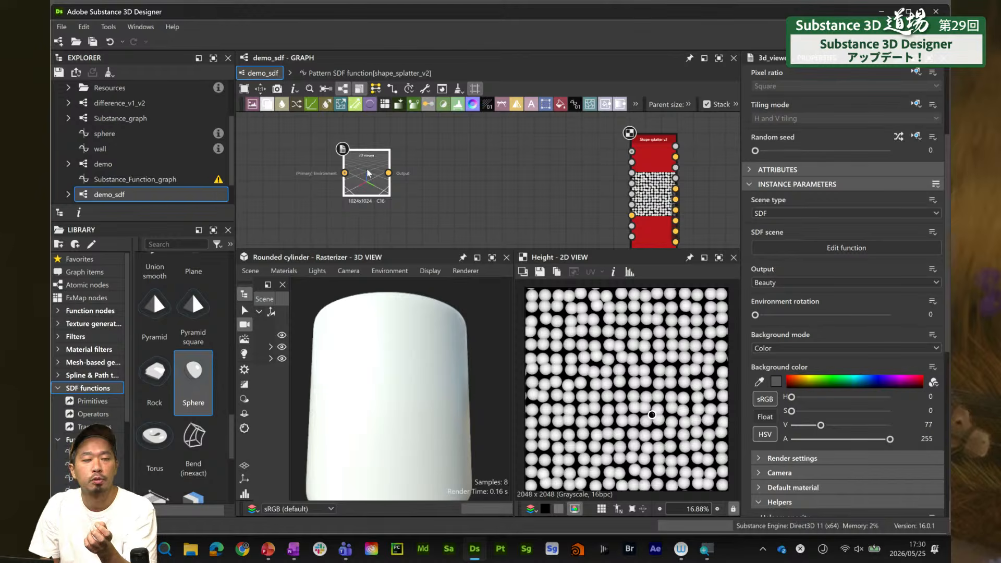
{"action": "left_click", "coordinate": [843, 250]}
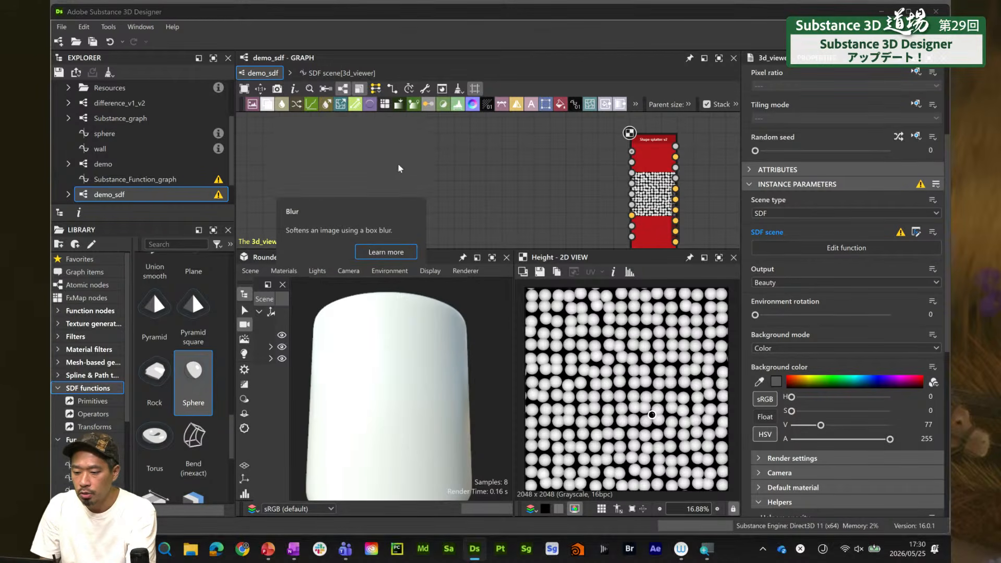
{"action": "left_click", "coordinate": [471, 172]}
{"action": "left_click_drag", "start_coordinate": [362, 171], "coordinate": [394, 149]}
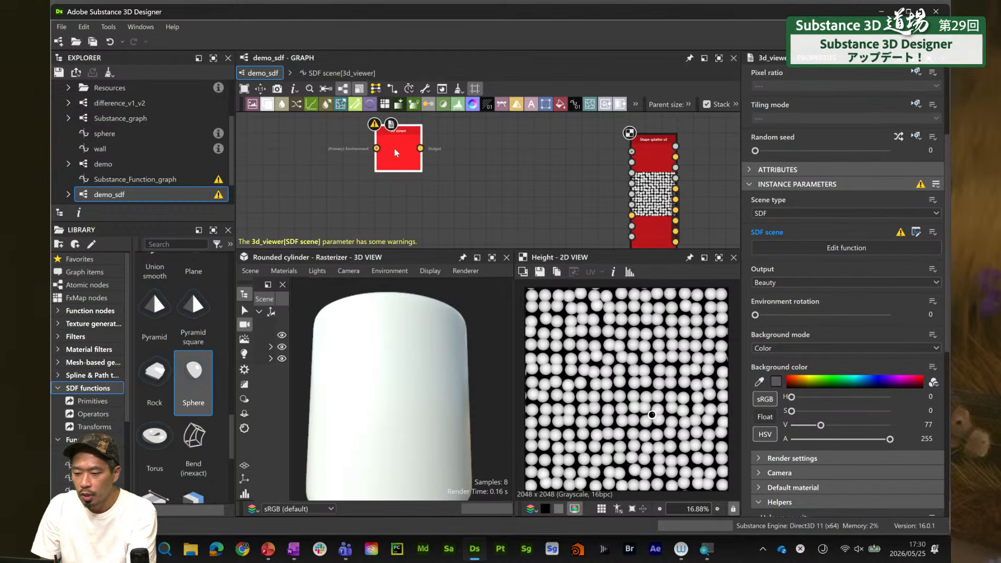
{"action": "scroll", "coordinate": [456, 153], "scroll_direction": "down", "scroll_amount": 2}
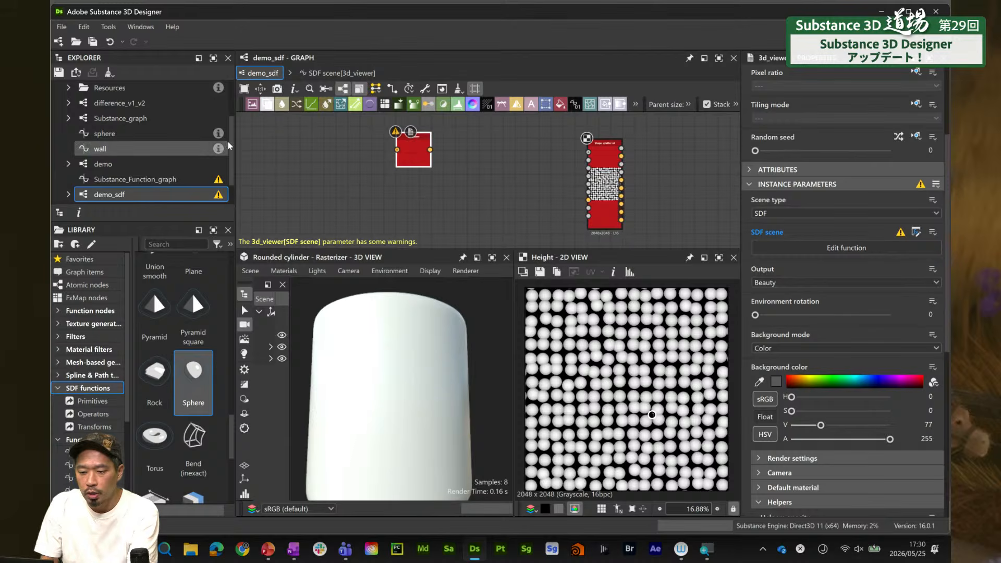
Create a new Substance function graph in the Dojo_vol029.sbs package
{"action": "scroll", "coordinate": [227, 104], "scroll_direction": "up", "scroll_amount": 3}
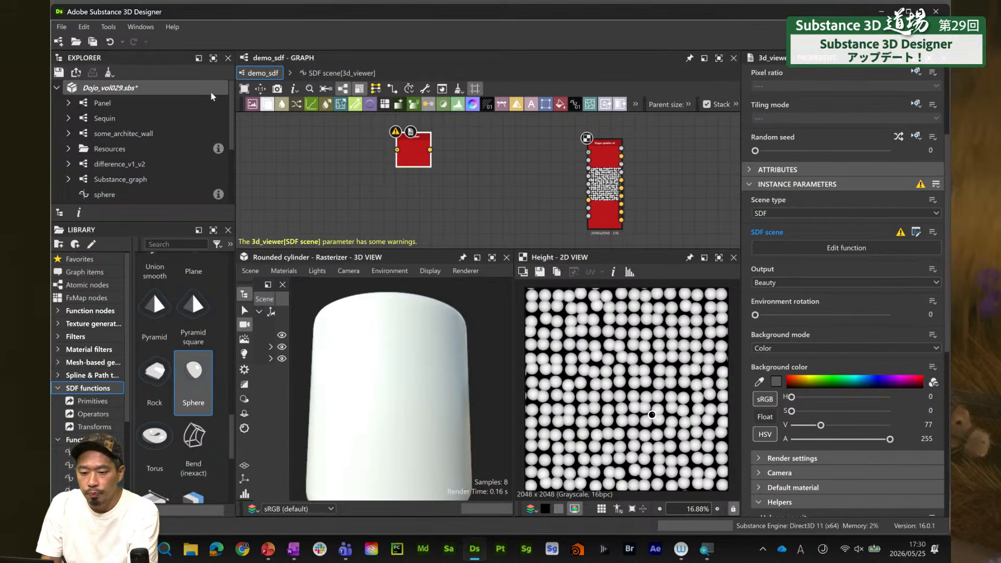
{"action": "left_click", "coordinate": [135, 89]}
{"action": "right_click", "coordinate": [134, 90]}
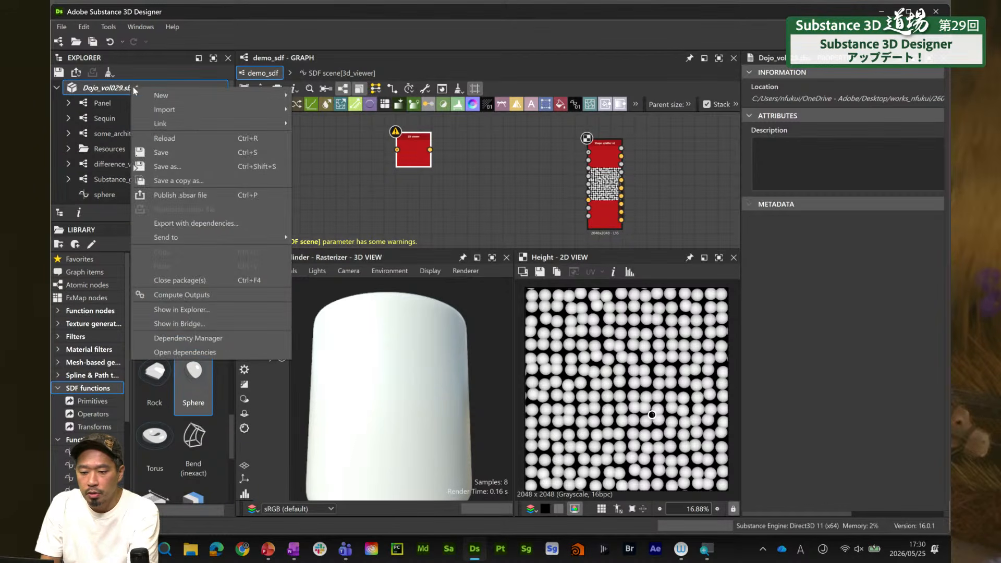
{"action": "mouse_move", "coordinate": [157, 95]}
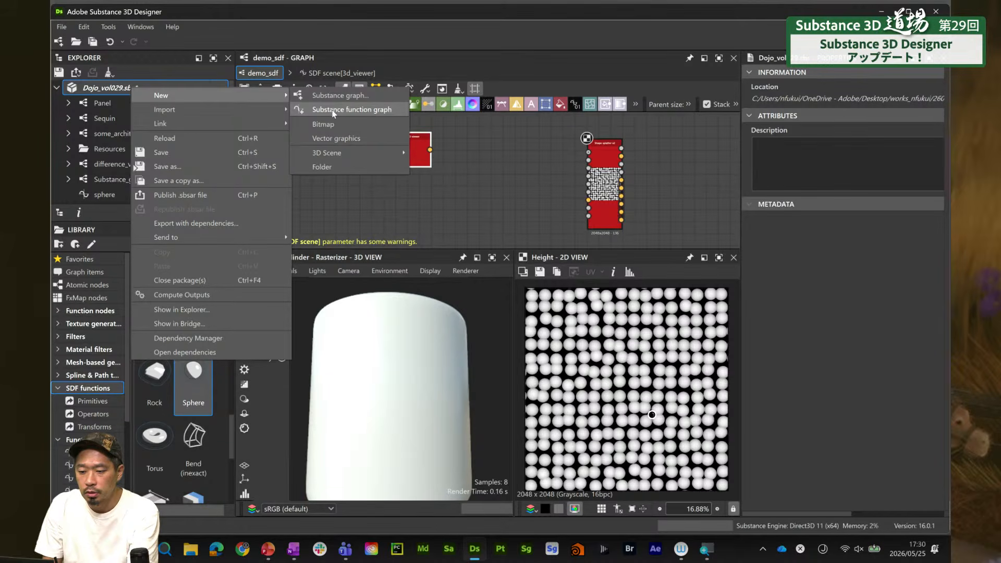
{"action": "left_click", "coordinate": [332, 110]}
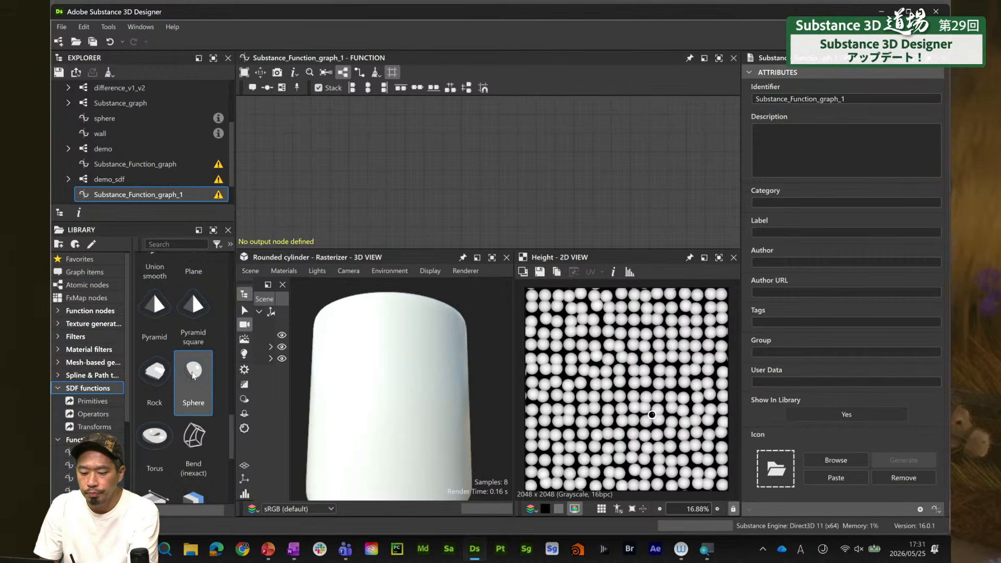
Add Sphere and Pyramid SDF primitives to the new function graph and connect them into a Union smooth operator
{"action": "left_click_drag", "start_coordinate": [193, 375], "coordinate": [451, 162]}
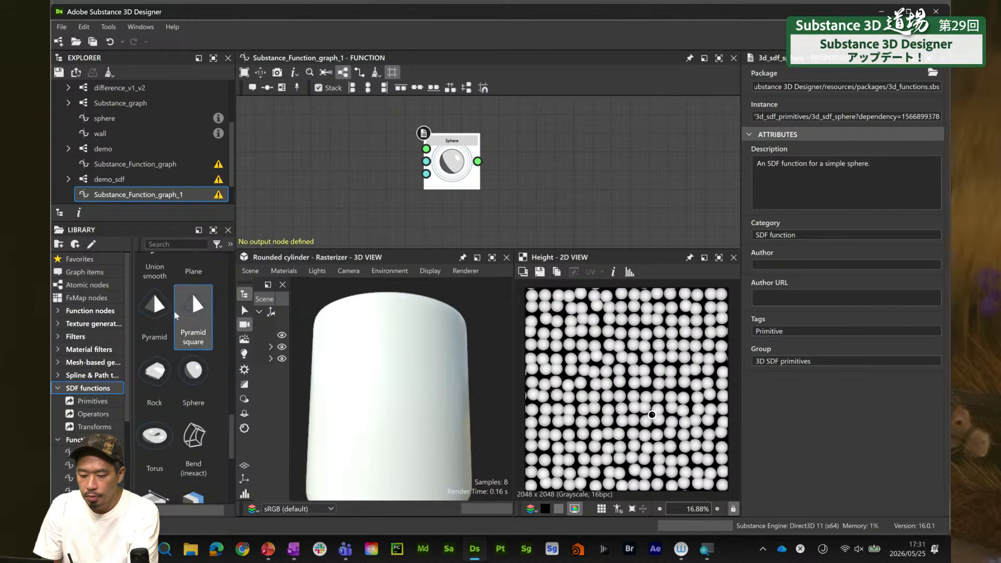
{"action": "left_click_drag", "start_coordinate": [156, 313], "coordinate": [448, 198]}
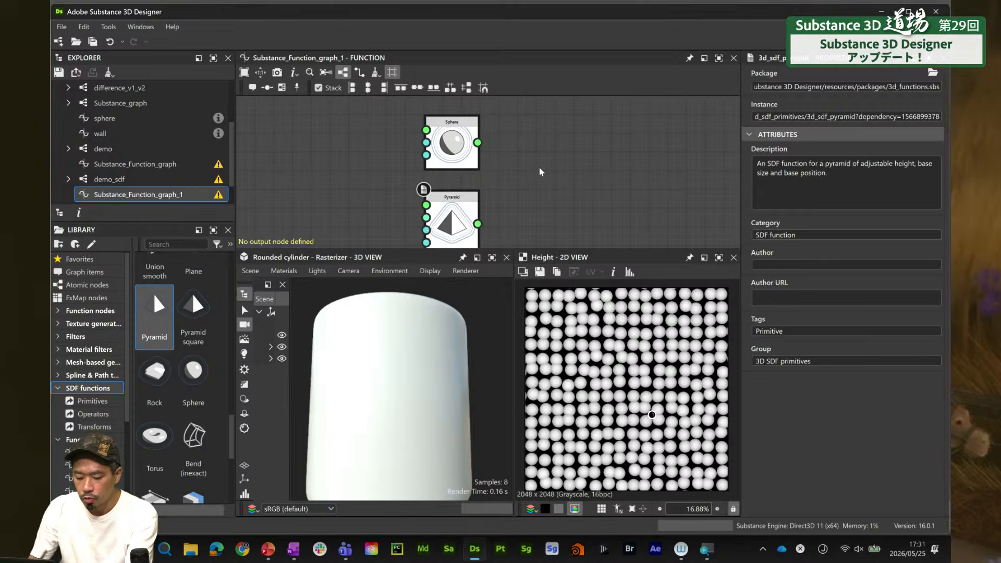
{"action": "key", "text": "space"}
{"action": "type", "text": "uni"}
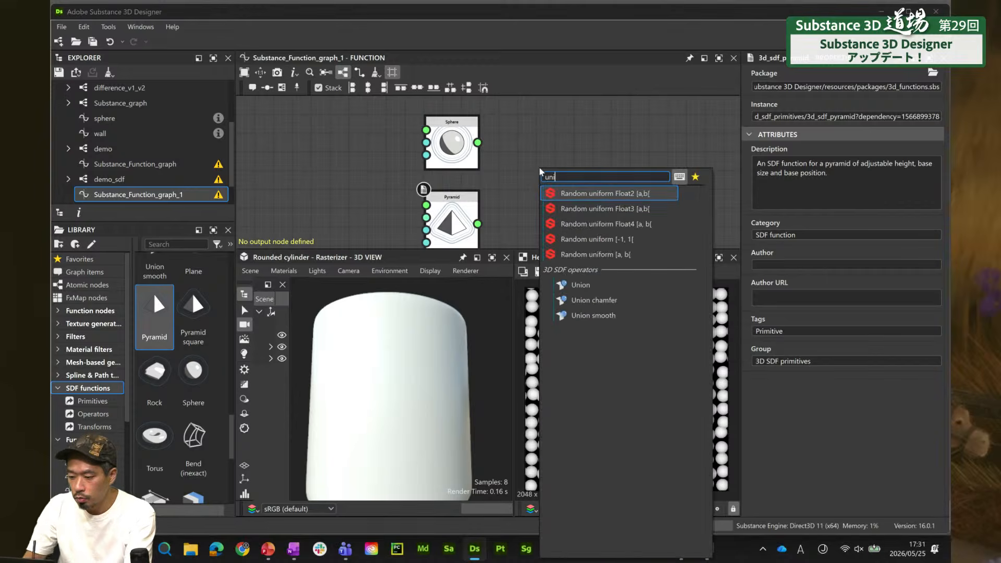
{"action": "left_click", "coordinate": [586, 313]}
{"action": "left_click_drag", "start_coordinate": [553, 159], "coordinate": [590, 177]}
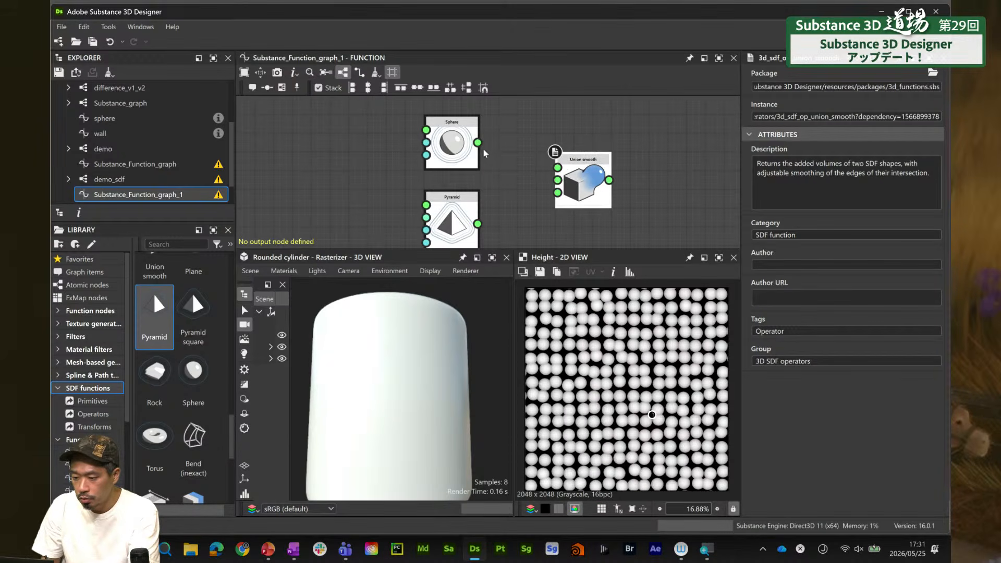
{"action": "left_click_drag", "start_coordinate": [477, 142], "coordinate": [557, 167]}
{"action": "middle_click_drag", "start_coordinate": [590, 221], "coordinate": [591, 160]}
Feed the third input of Union smooth with a Float node of 0.51 and set Union smooth as the output node
{"action": "left_click_drag", "start_coordinate": [558, 131], "coordinate": [531, 197]}
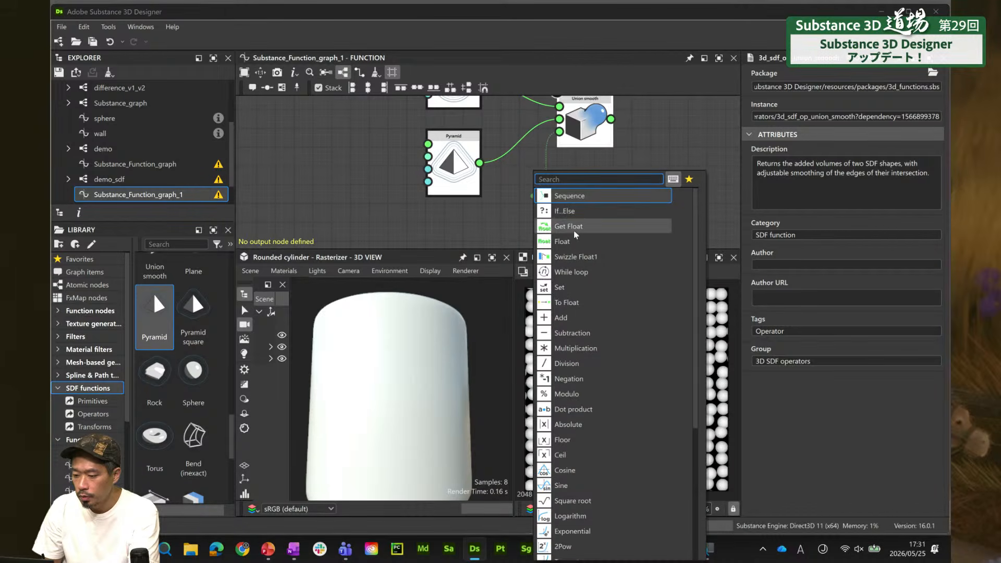
{"action": "left_click", "coordinate": [562, 241]}
{"action": "left_click_drag", "start_coordinate": [822, 84], "coordinate": [852, 87]}
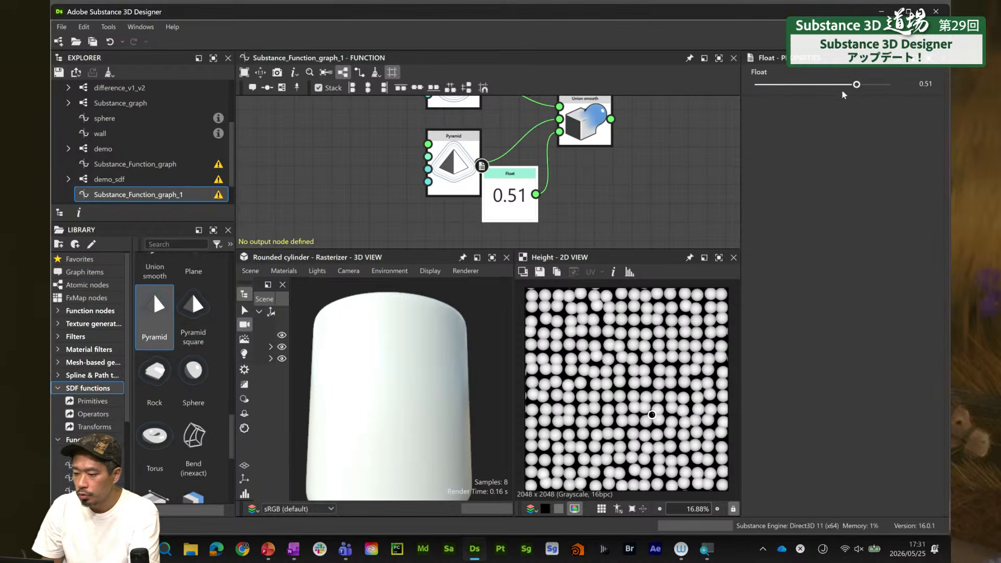
{"action": "right_click", "coordinate": [599, 127]}
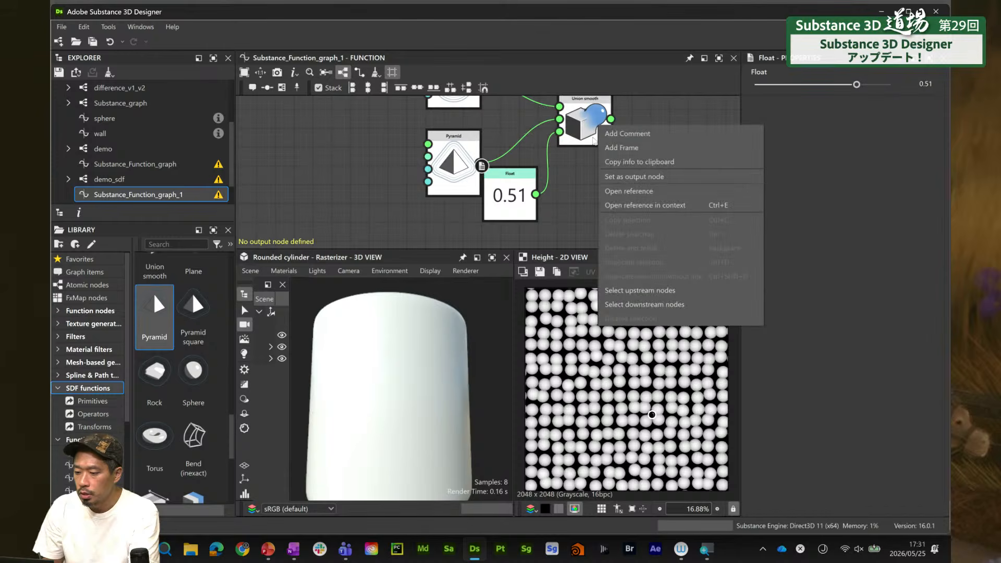
{"action": "left_click", "coordinate": [612, 179]}
{"action": "left_click_drag", "start_coordinate": [498, 208], "coordinate": [497, 226]}
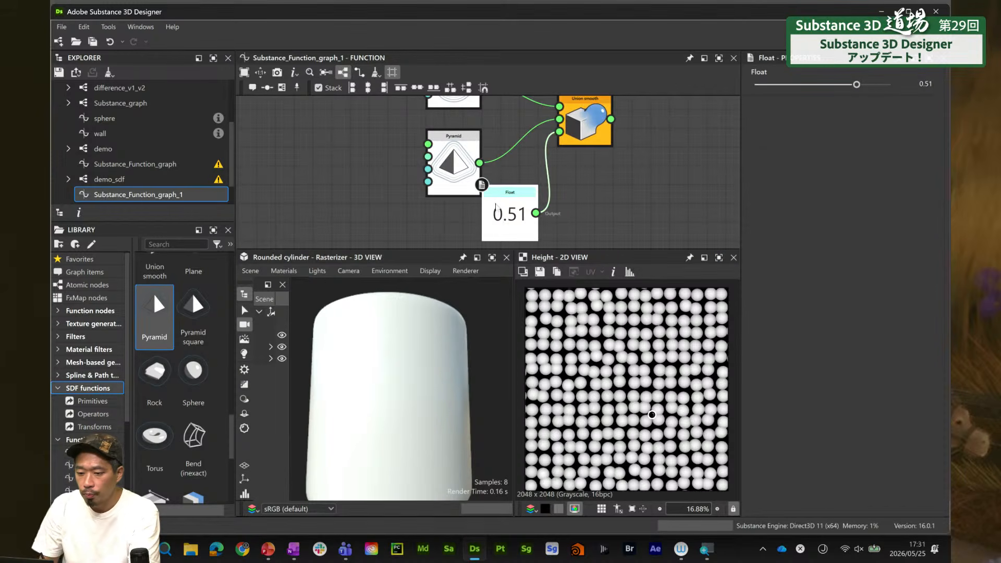
Rename the new function graph as demo---sdf
{"action": "right_click", "coordinate": [153, 193]}
{"action": "left_click", "coordinate": [195, 257]}
{"action": "type", "text": "de"}
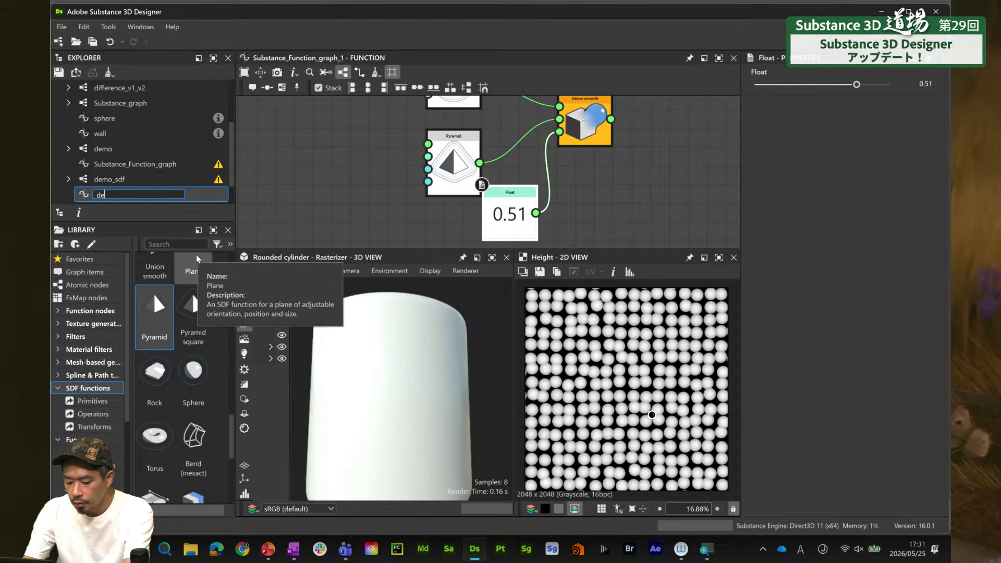
{"action": "type", "text": "mo---sdf"}
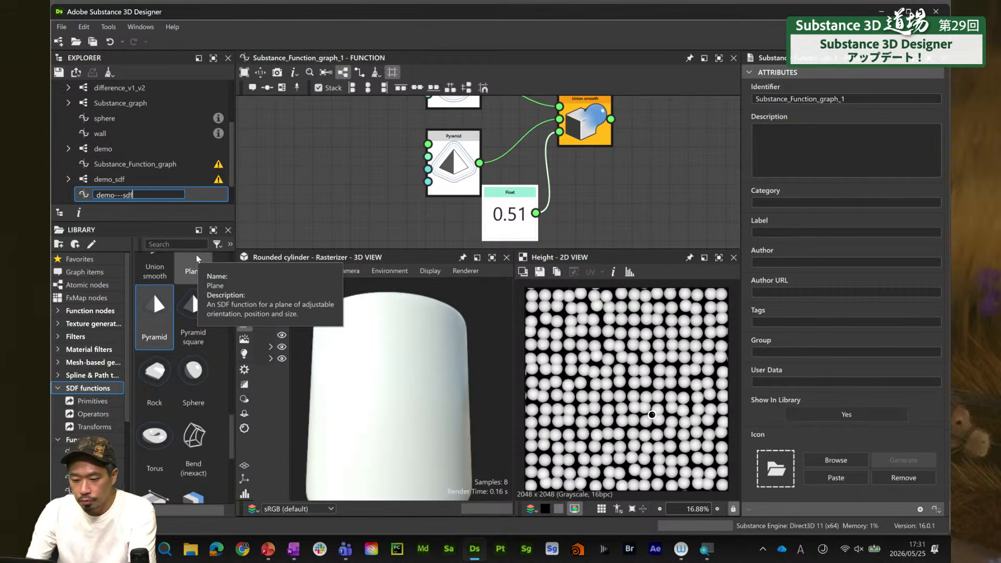
{"action": "key", "text": "Return"}
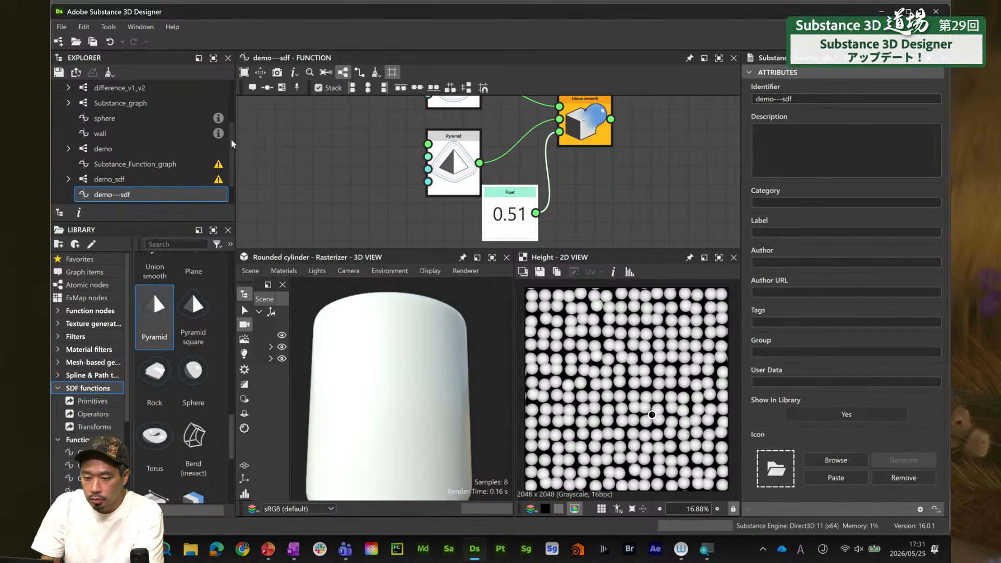
Reopen the demo_sdf graph from the package contents
{"action": "scroll", "coordinate": [229, 129], "scroll_direction": "up", "scroll_amount": 1}
{"action": "scroll", "coordinate": [230, 135], "scroll_direction": "down", "scroll_amount": 1}
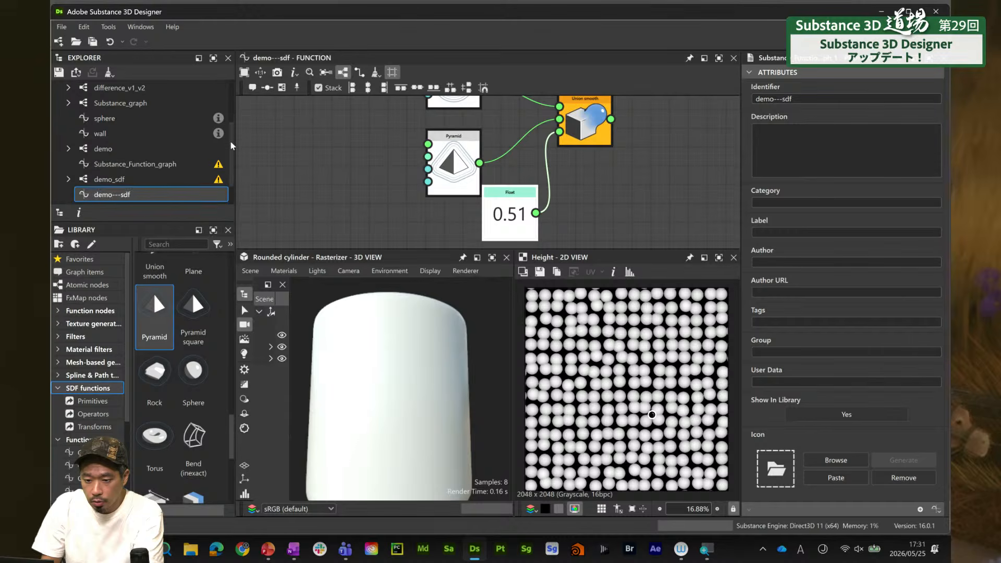
{"action": "left_click", "coordinate": [123, 182]}
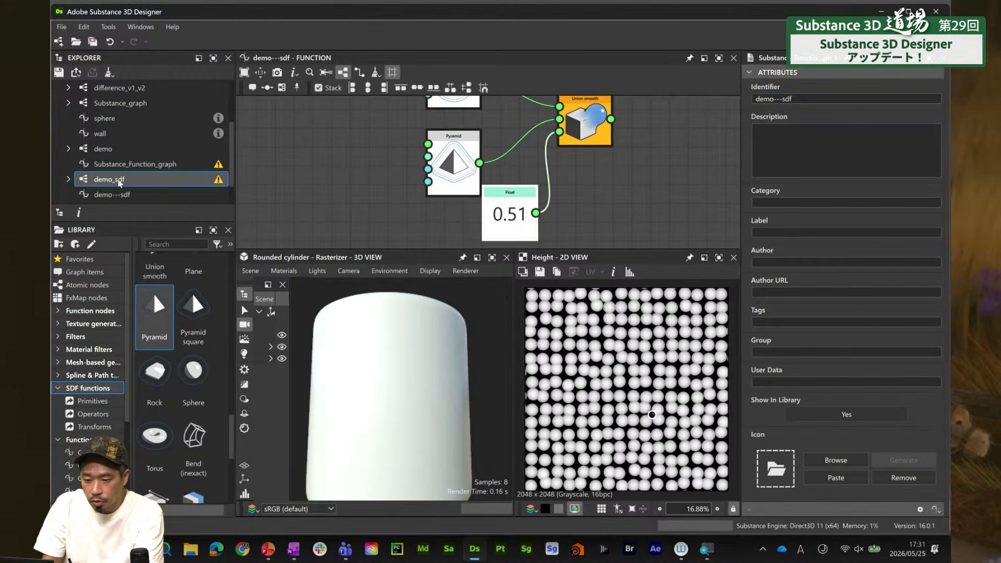
{"action": "double_click", "coordinate": [119, 180]}
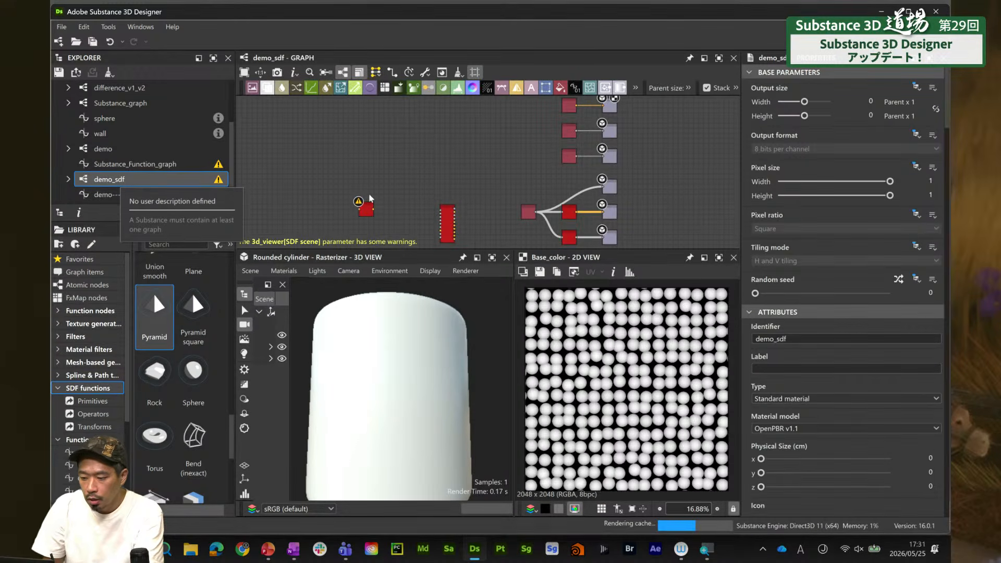
Insert the demo---sdf function into the 3d_viewer node's SDF scene function and set it as the output node
{"action": "scroll", "coordinate": [378, 159], "scroll_direction": "up", "scroll_amount": 2}
{"action": "double_click", "coordinate": [396, 167]}
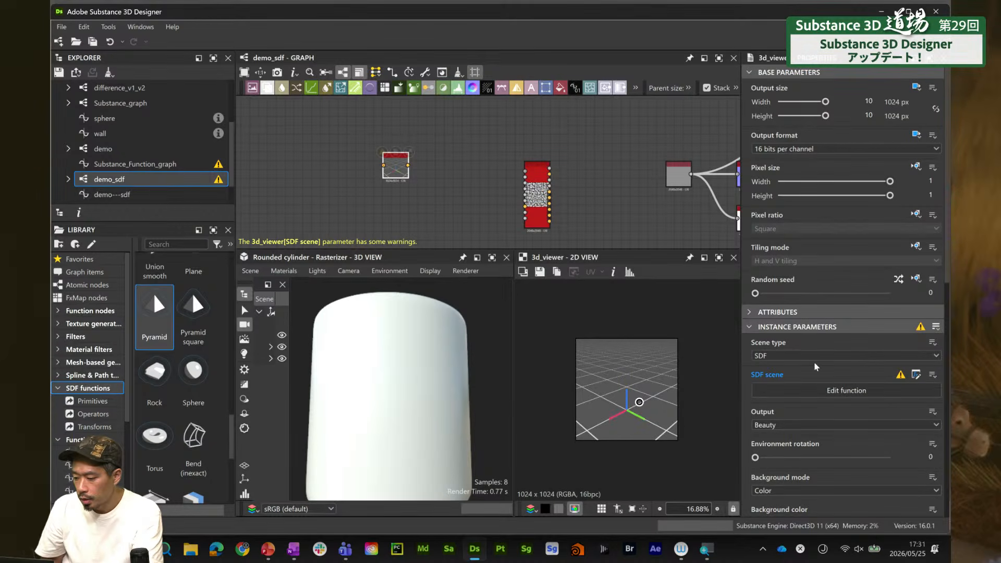
{"action": "left_click", "coordinate": [832, 391]}
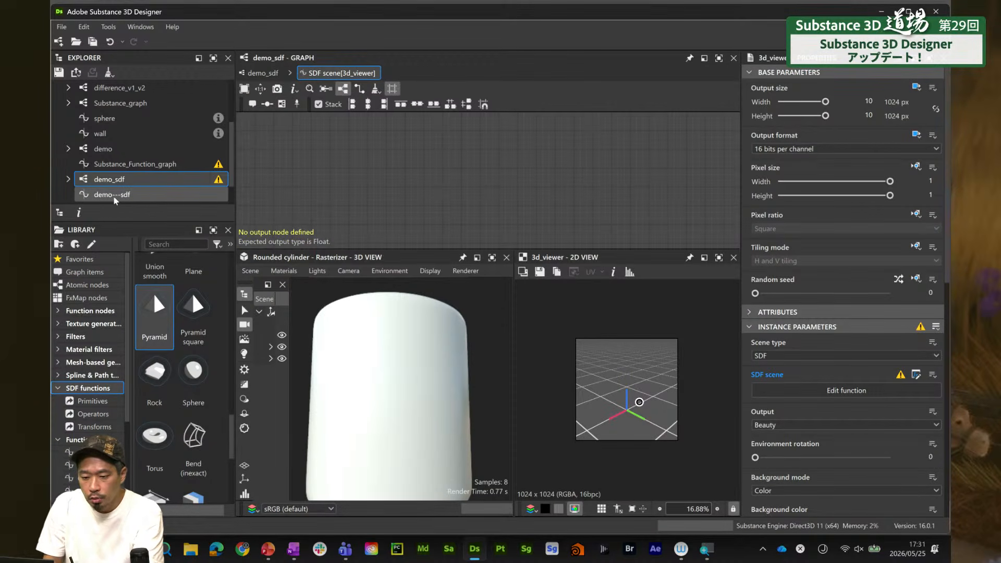
{"action": "left_click_drag", "start_coordinate": [115, 196], "coordinate": [296, 171]}
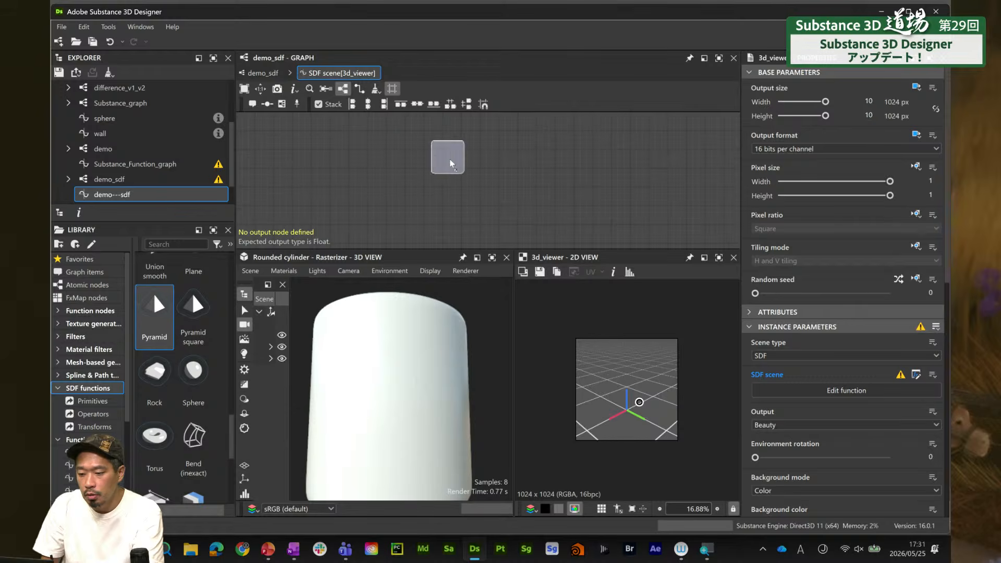
{"action": "left_click_drag", "start_coordinate": [449, 158], "coordinate": [449, 169]}
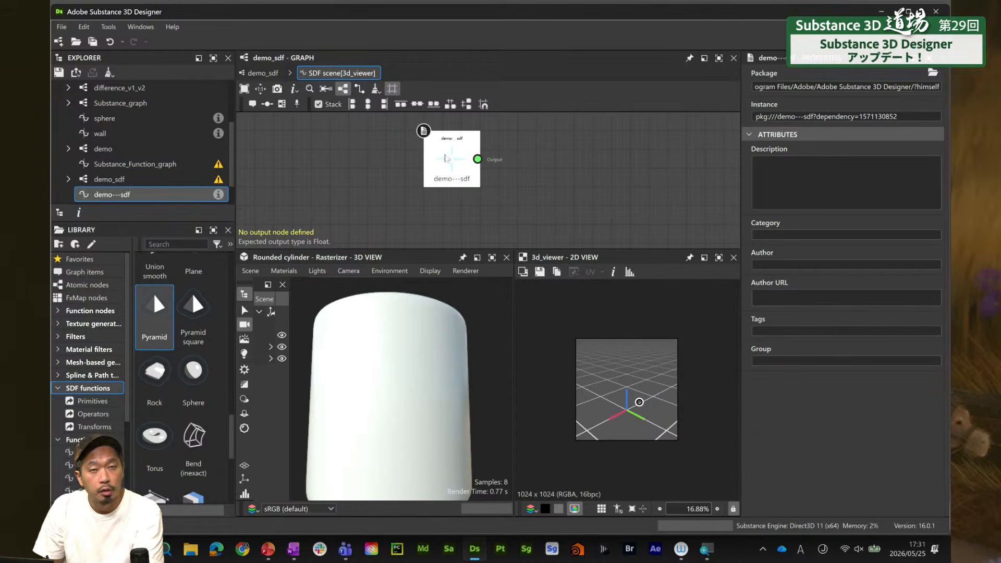
{"action": "right_click", "coordinate": [446, 158]}
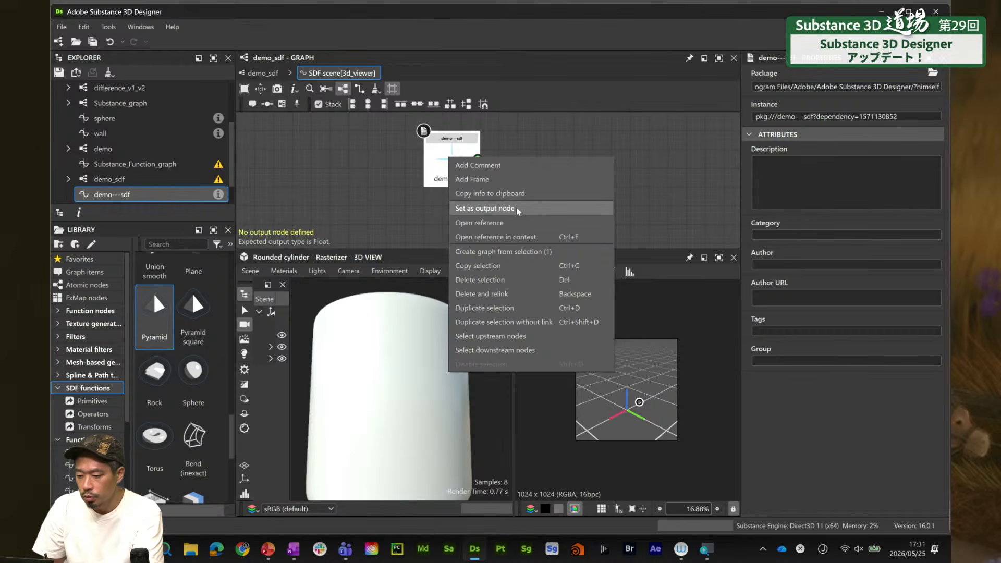
{"action": "left_click", "coordinate": [518, 208]}
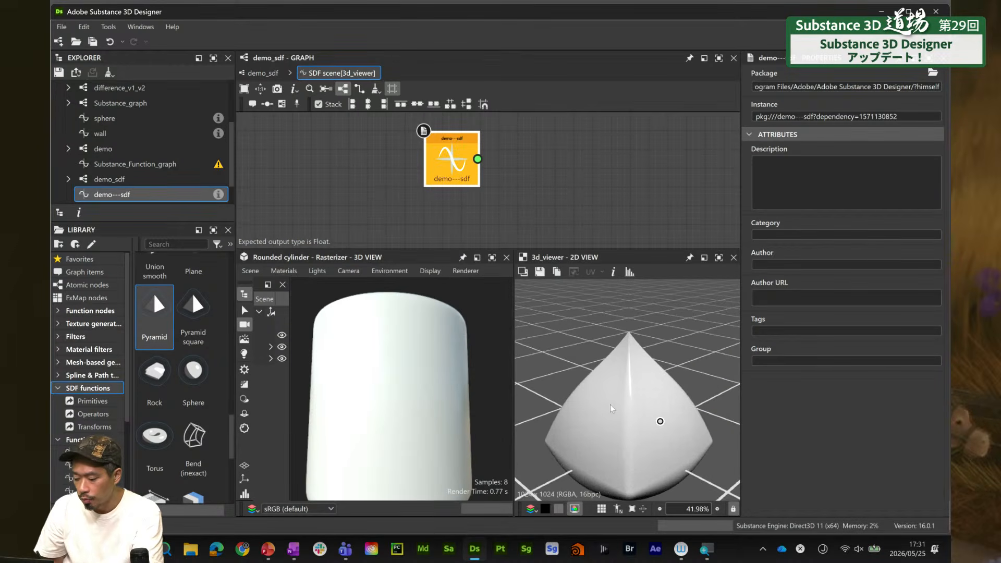
{"action": "left_click_drag", "start_coordinate": [662, 419], "coordinate": [624, 358]}
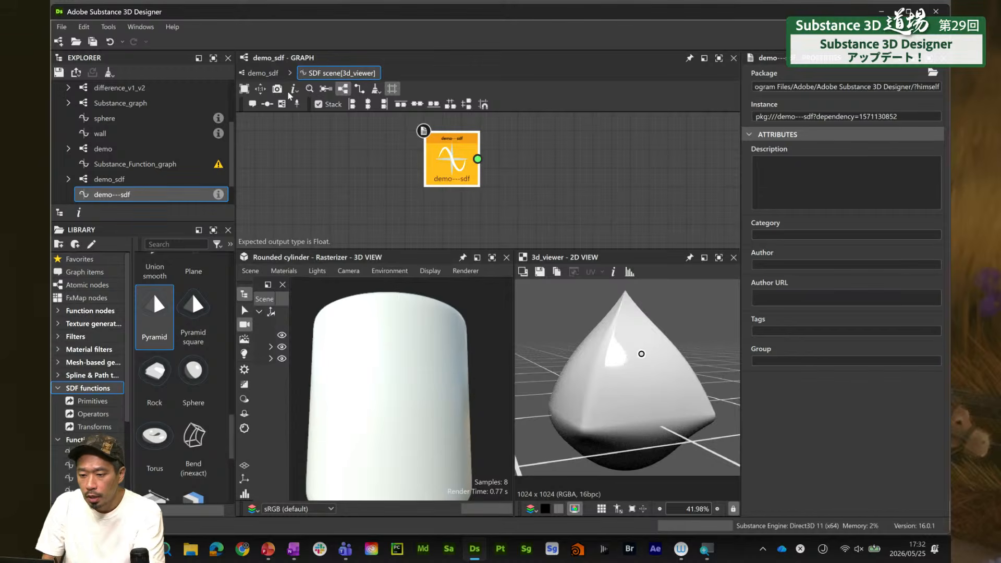
{"action": "left_click", "coordinate": [262, 76]}
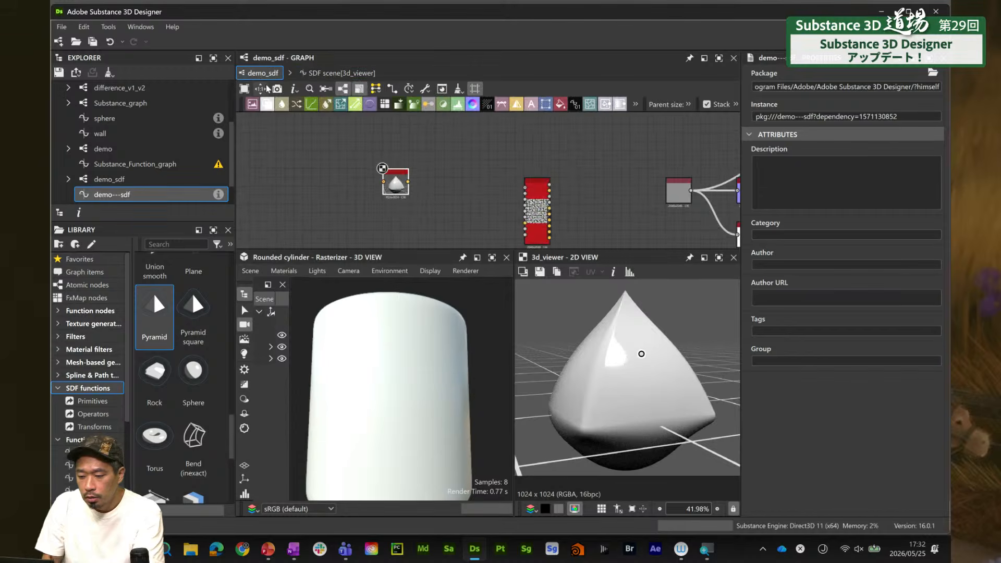
Open the Pattern SDF function of the Shape splatter v2 node and delete its Sphere node
{"action": "double_click", "coordinate": [537, 207]}
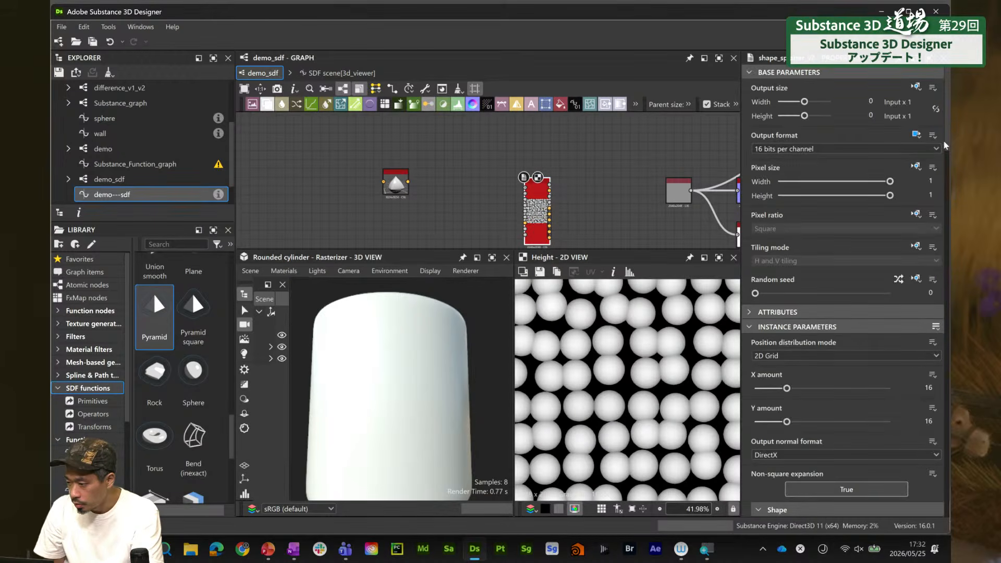
{"action": "scroll", "coordinate": [943, 177], "scroll_direction": "down", "scroll_amount": 5}
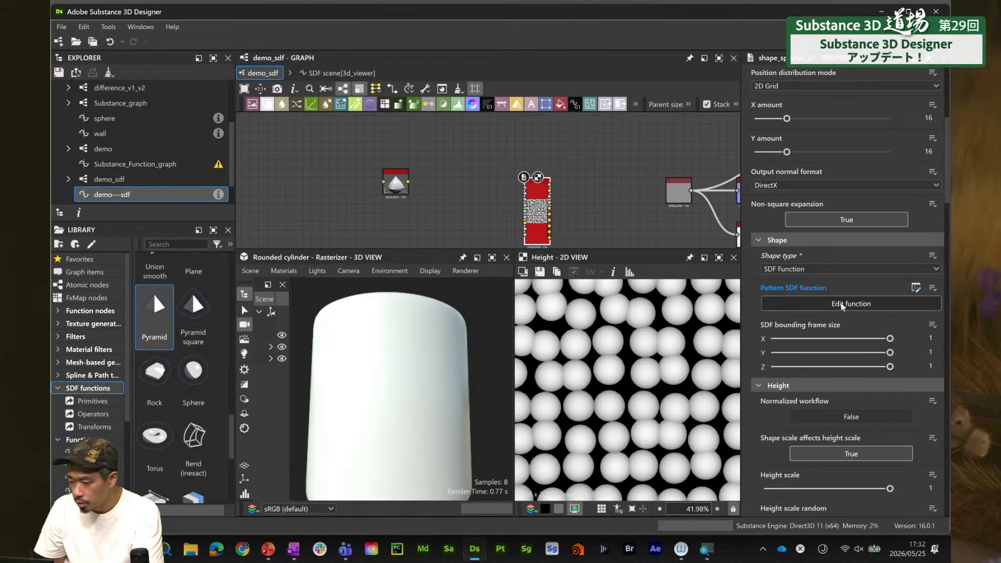
{"action": "left_click", "coordinate": [840, 306]}
{"action": "scroll", "coordinate": [468, 151], "scroll_direction": "up", "scroll_amount": 2}
{"action": "left_click", "coordinate": [473, 151]}
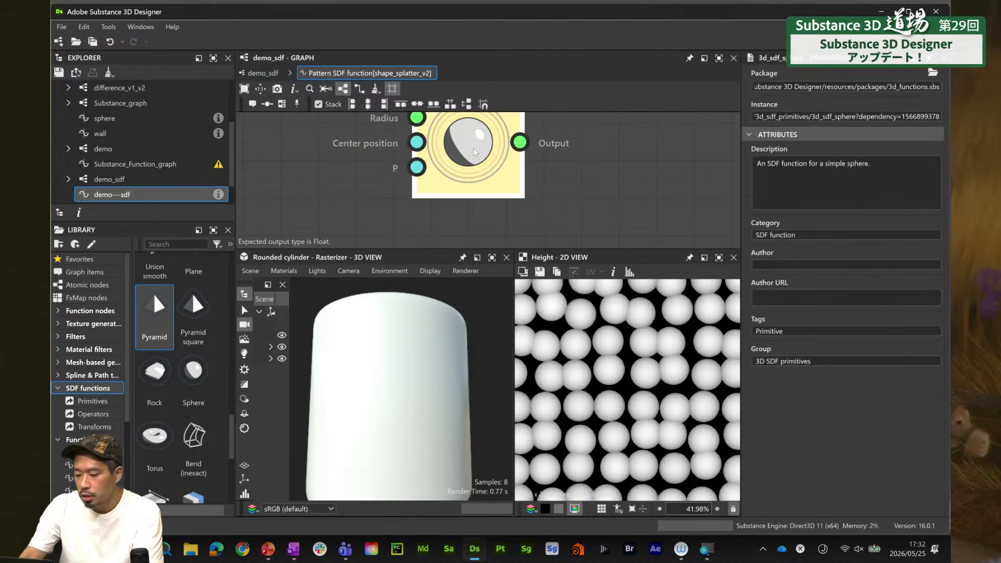
{"action": "key", "text": "Delete"}
Insert demo---sdf into the Pattern SDF function, set it as the output node and return to the demo_sdf graph
{"action": "left_click_drag", "start_coordinate": [124, 194], "coordinate": [461, 183]}
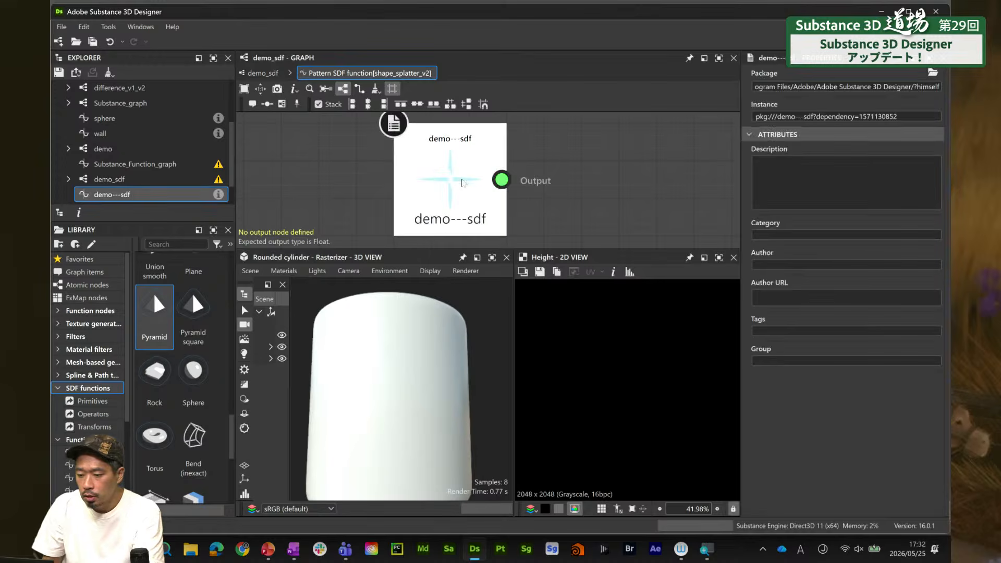
{"action": "right_click", "coordinate": [453, 177]}
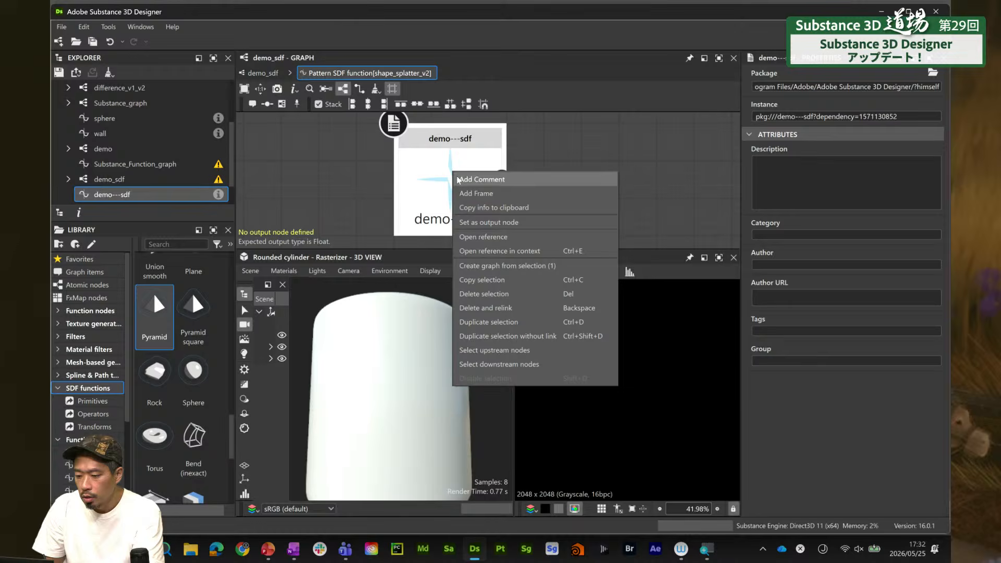
{"action": "left_click", "coordinate": [481, 222]}
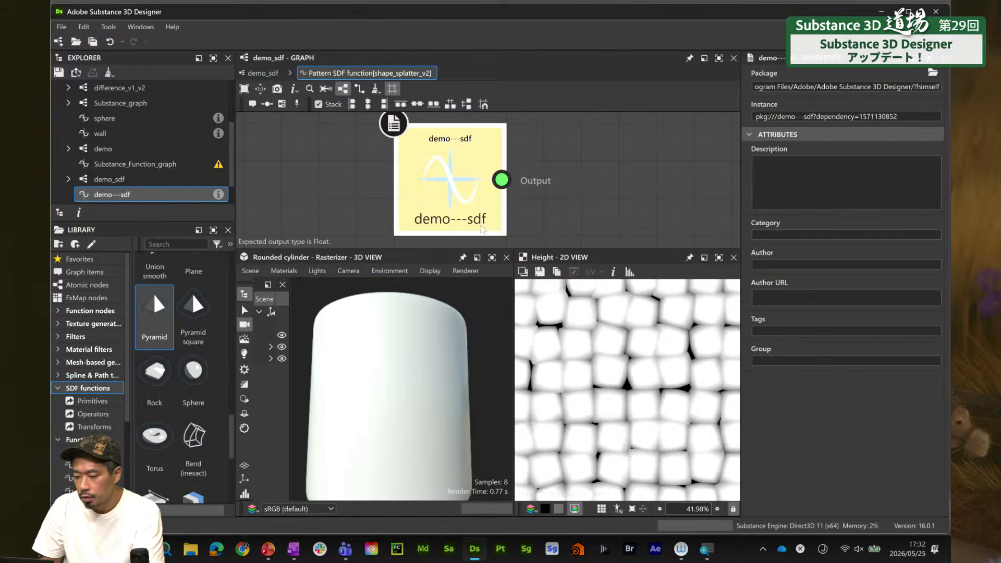
{"action": "left_click", "coordinate": [264, 74]}
Set the Height offset of Shape splatter v2 to 0.23
{"action": "scroll", "coordinate": [556, 296], "scroll_direction": "down", "scroll_amount": 3}
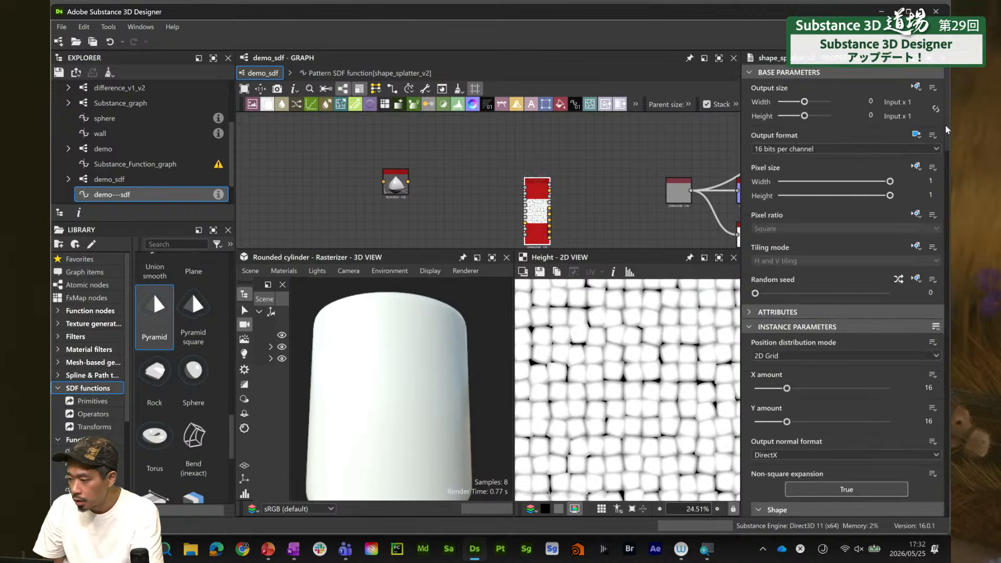
{"action": "scroll", "coordinate": [942, 220], "scroll_direction": "down", "scroll_amount": 10}
{"action": "scroll", "coordinate": [941, 250], "scroll_direction": "down", "scroll_amount": 2}
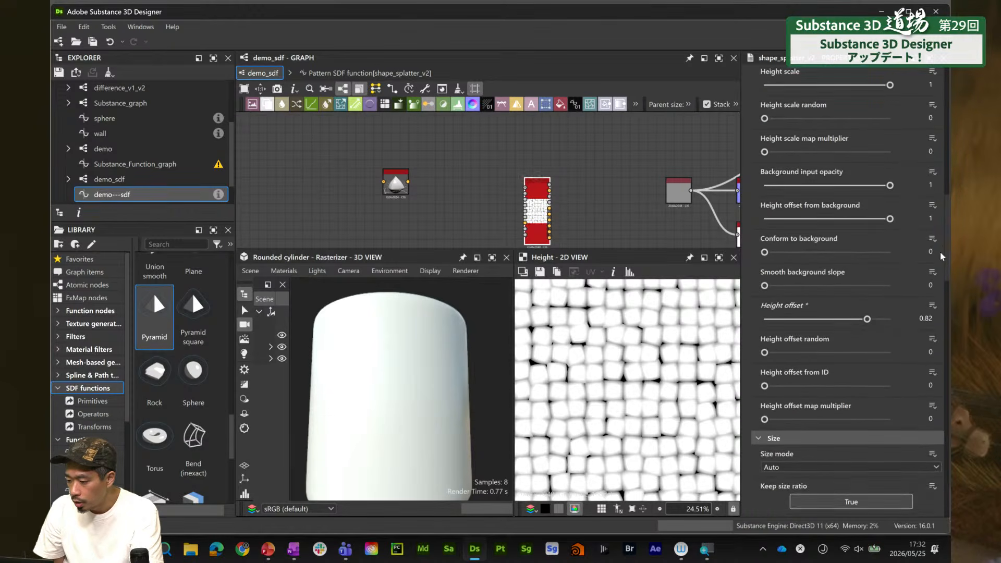
{"action": "left_click_drag", "start_coordinate": [867, 294], "coordinate": [794, 299]}
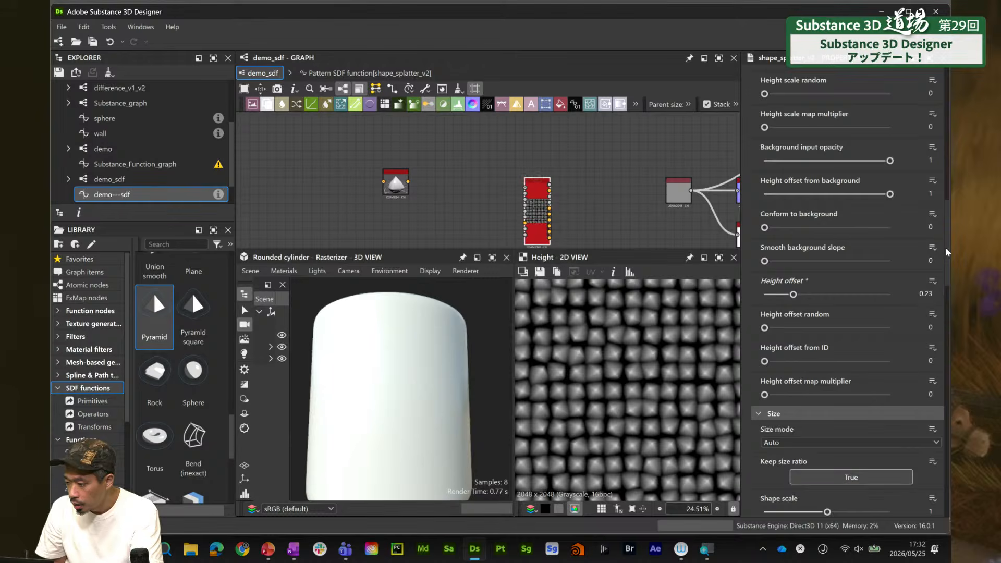
Set the 3D rotation random of Shape splatter v2 to 0.609
{"action": "scroll", "coordinate": [943, 308], "scroll_direction": "down", "scroll_amount": 8}
{"action": "left_click_drag", "start_coordinate": [943, 307], "coordinate": [930, 409]}
{"action": "scroll", "coordinate": [783, 321], "scroll_direction": "down", "scroll_amount": 1}
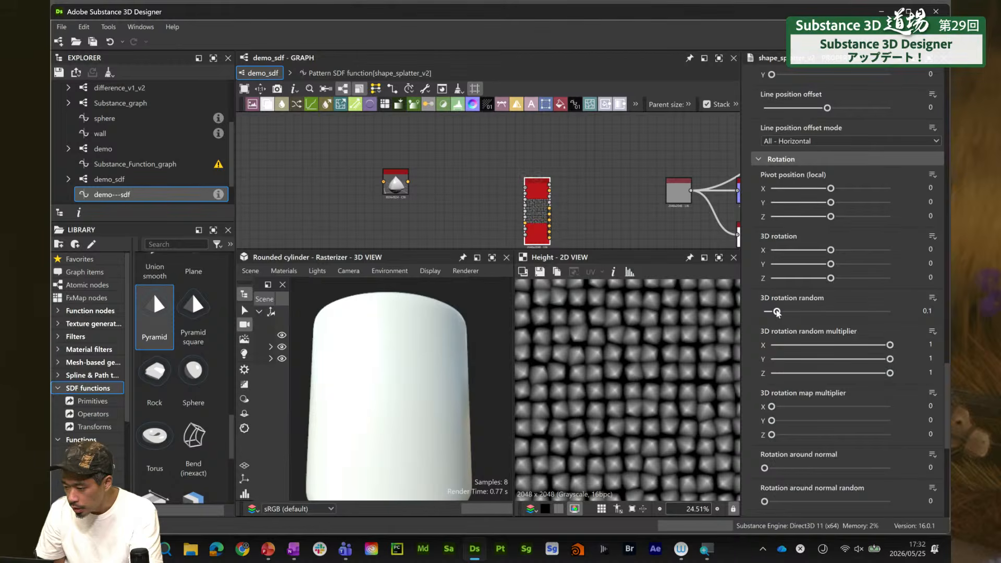
{"action": "left_click_drag", "start_coordinate": [776, 312], "coordinate": [824, 315]}
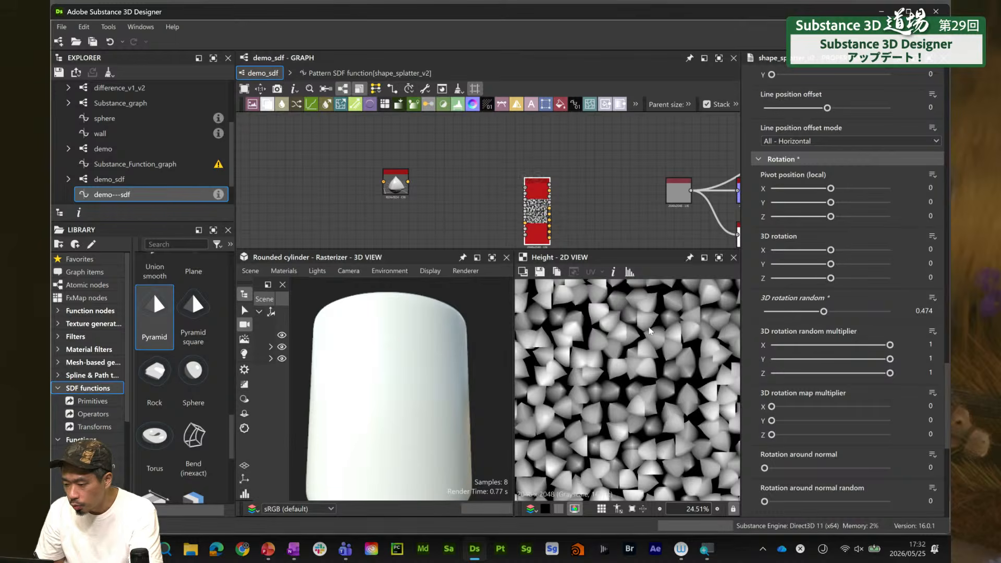
{"action": "scroll", "coordinate": [649, 331], "scroll_direction": "up", "scroll_amount": 7}
{"action": "scroll", "coordinate": [649, 344], "scroll_direction": "down", "scroll_amount": 6}
{"action": "middle_click_drag", "start_coordinate": [648, 356], "coordinate": [689, 332]}
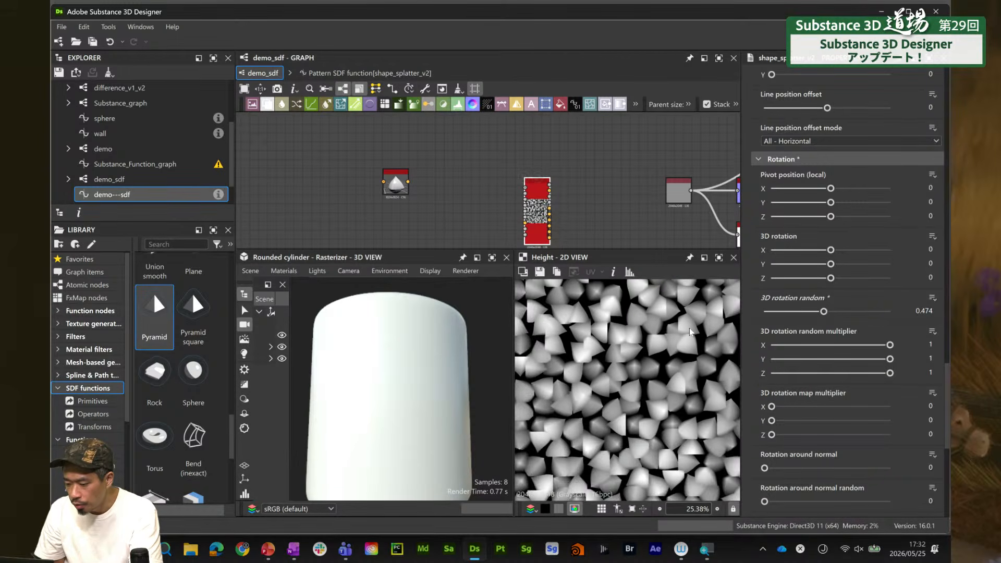
{"action": "scroll", "coordinate": [624, 407], "scroll_direction": "up", "scroll_amount": 2}
{"action": "mouse_move", "coordinate": [825, 312]}
{"action": "left_mouse_down"}
{"action": "mouse_move", "coordinate": [852, 313]}
{"action": "mouse_move", "coordinate": [841, 312]}
{"action": "left_mouse_up"}
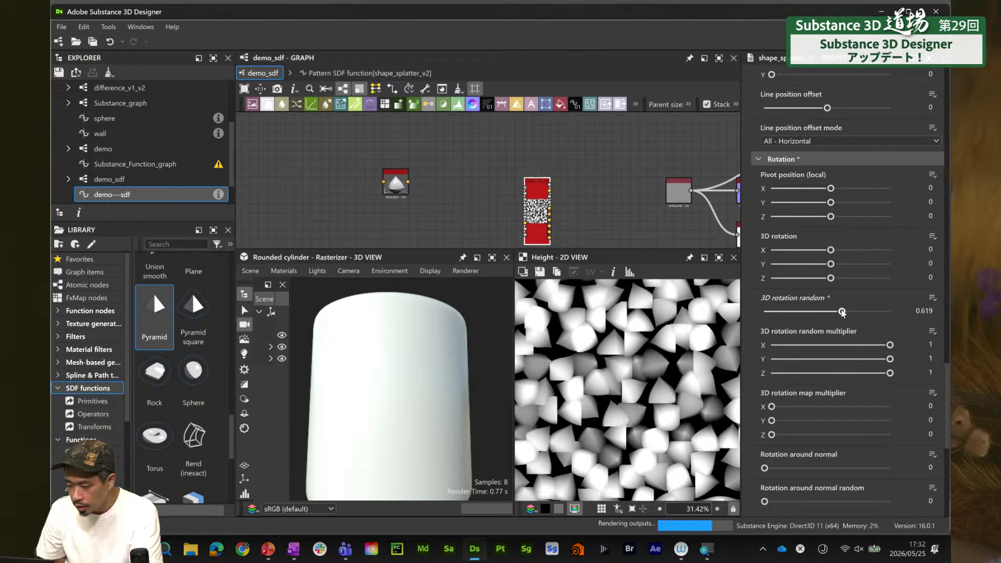
{"action": "scroll", "coordinate": [598, 341], "scroll_direction": "down", "scroll_amount": 2}
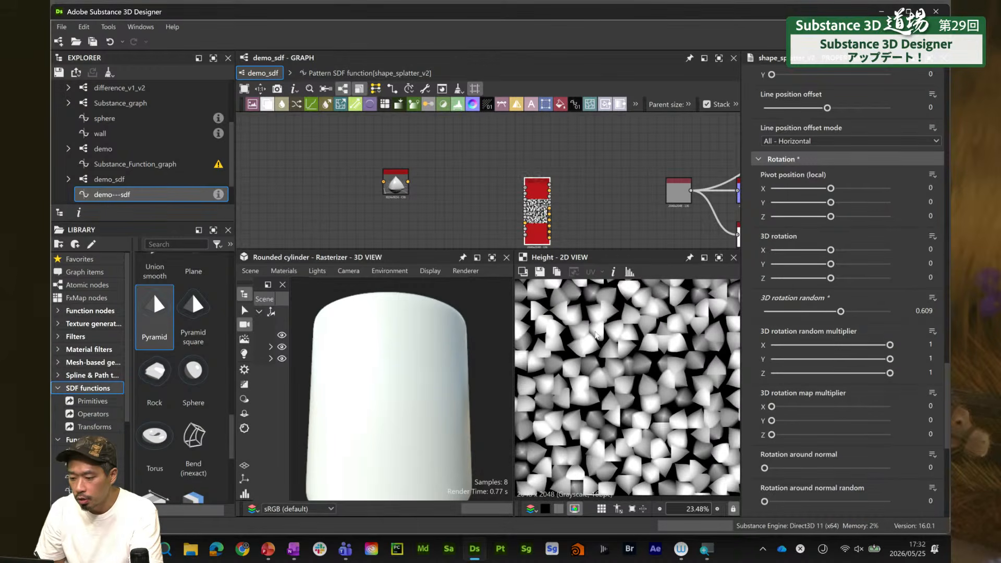
Move the 3d_viewer node closer to Shape splatter v2 and show its output in the 2D view
{"action": "middle_click_drag", "start_coordinate": [415, 184], "coordinate": [436, 150]}
{"action": "left_click_drag", "start_coordinate": [413, 149], "coordinate": [458, 179]}
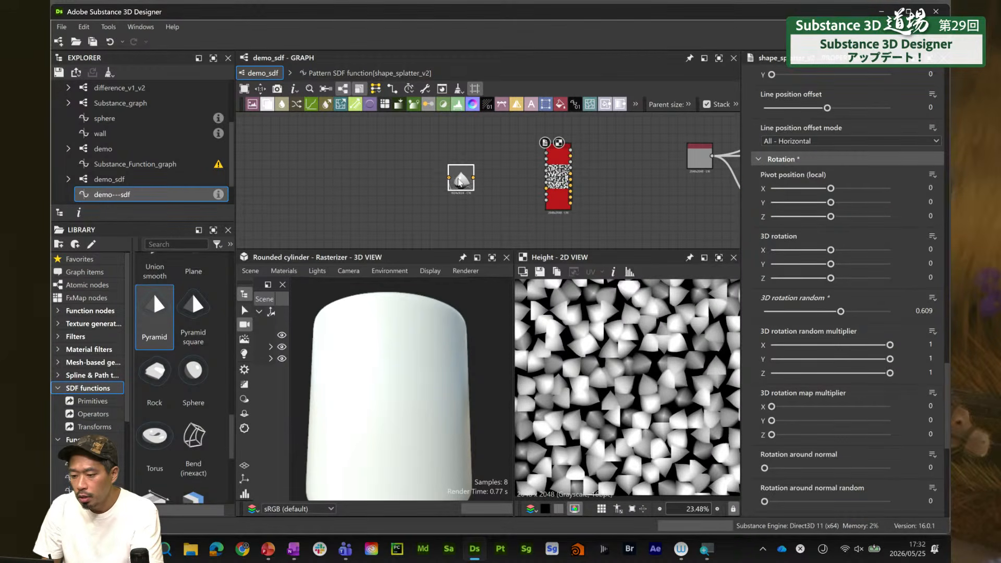
{"action": "double_click", "coordinate": [461, 181]}
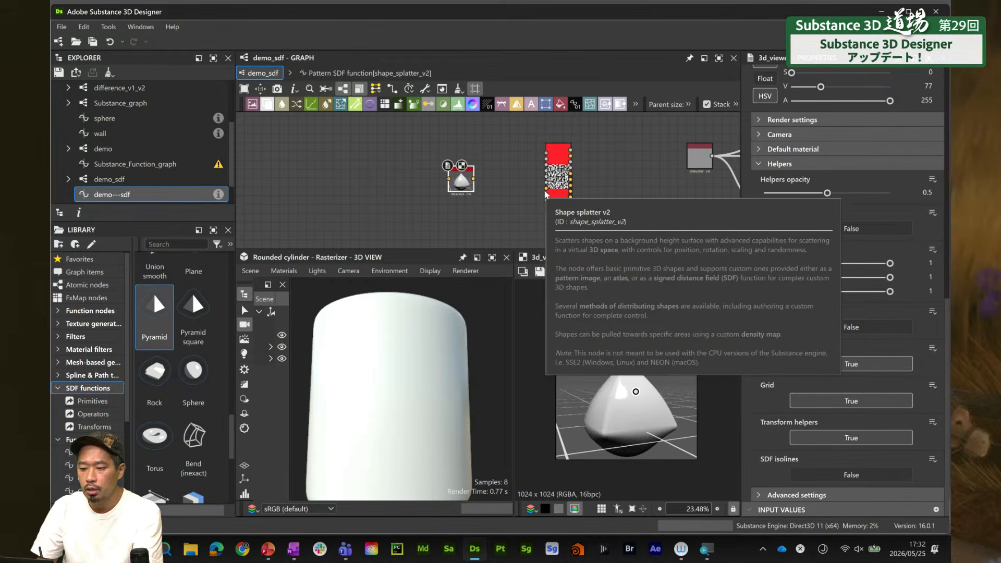
{"action": "left_click_drag", "start_coordinate": [460, 174], "coordinate": [460, 177]}
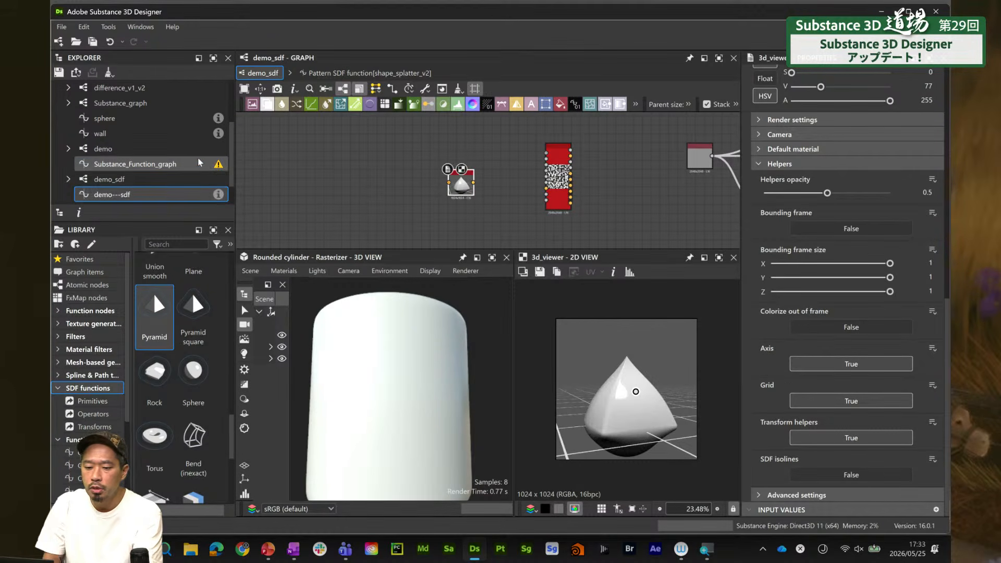
Open the demo---sdf function graph and set the Float node feeding Union smooth to 1
{"action": "scroll", "coordinate": [233, 154], "scroll_direction": "down", "scroll_amount": 1}
{"action": "scroll", "coordinate": [233, 153], "scroll_direction": "down", "scroll_amount": 1}
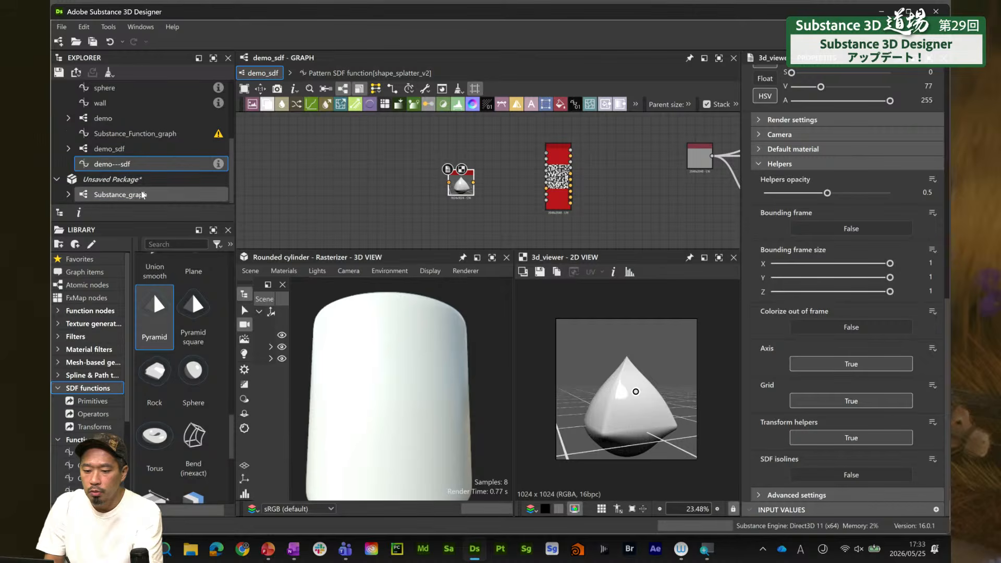
{"action": "double_click", "coordinate": [124, 170]}
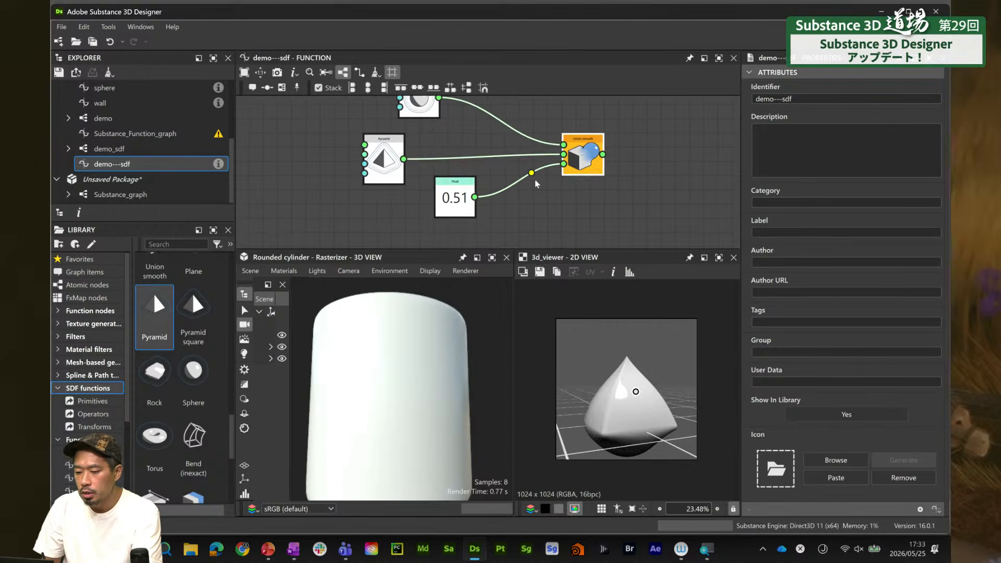
{"action": "left_click", "coordinate": [444, 203]}
{"action": "left_click_drag", "start_coordinate": [857, 85], "coordinate": [890, 86]}
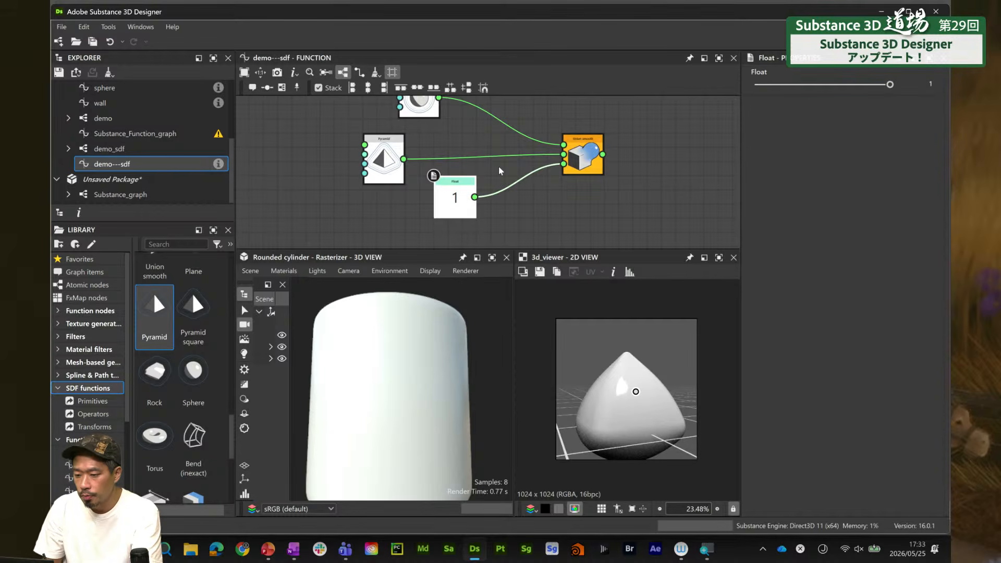
Rearrange the Sphere and Pyramid nodes, moving Pyramid farther from Union smooth to make room for another primitive
{"action": "middle_click_drag", "start_coordinate": [380, 183], "coordinate": [376, 240]}
{"action": "scroll", "coordinate": [411, 185], "scroll_direction": "up", "scroll_amount": 2}
{"action": "left_click_drag", "start_coordinate": [416, 143], "coordinate": [415, 135]}
{"action": "middle_click_drag", "start_coordinate": [621, 155], "coordinate": [496, 129]}
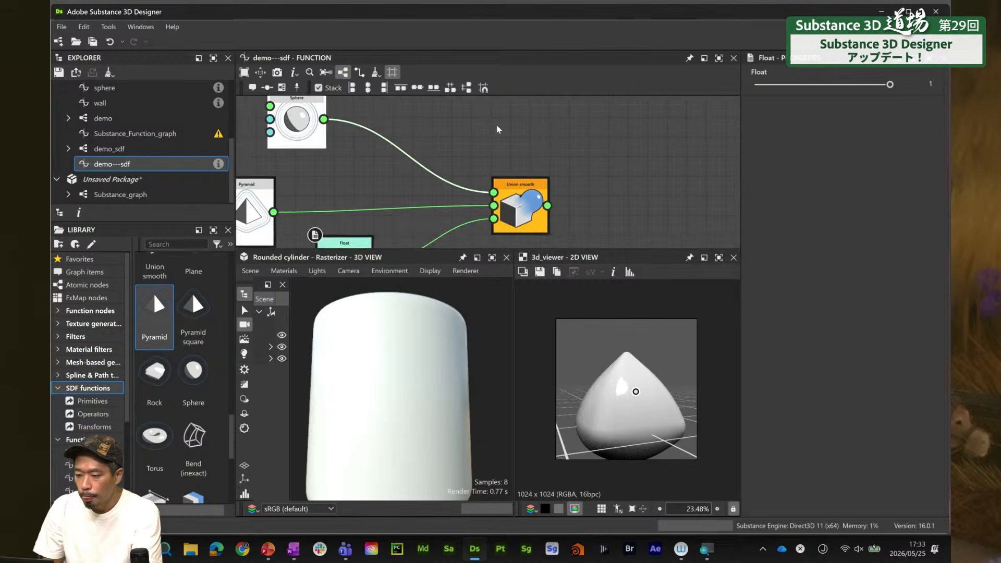
{"action": "scroll", "coordinate": [542, 165], "scroll_direction": "down", "scroll_amount": 2}
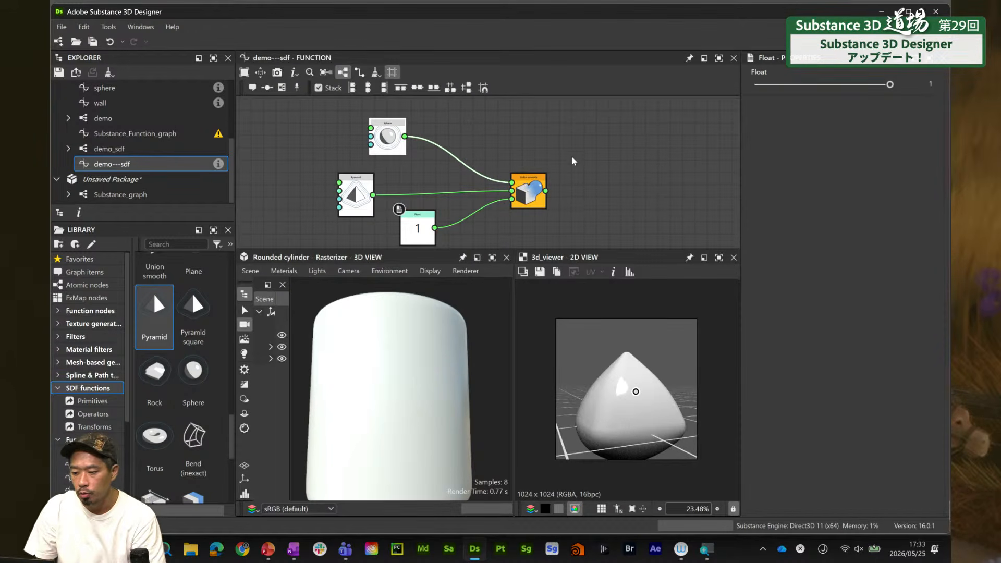
{"action": "left_click_drag", "start_coordinate": [351, 190], "coordinate": [314, 166]}
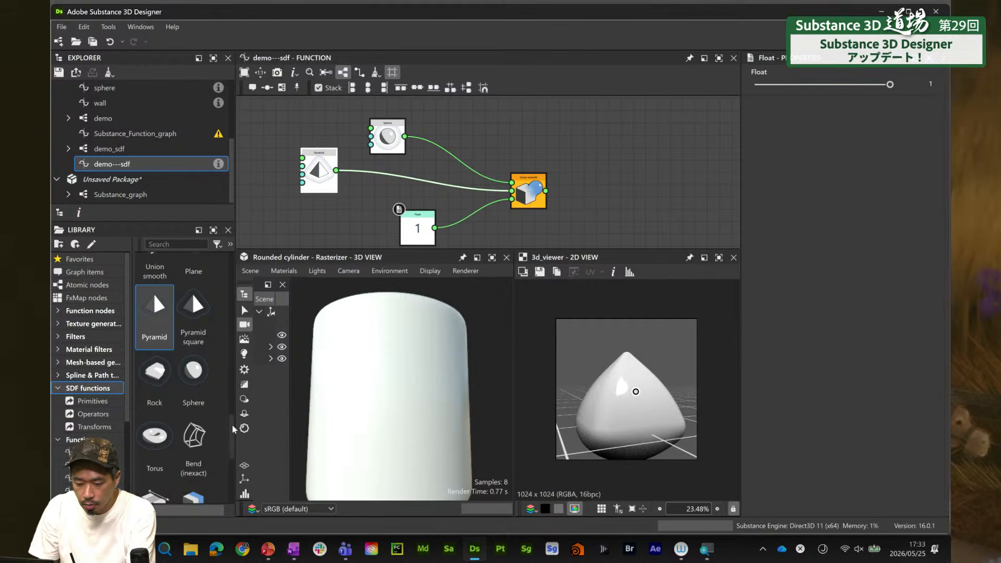
Add a Cube SDF primitive and connect it to the second input of Union smooth in place of Pyramid
{"action": "left_click_drag", "start_coordinate": [233, 424], "coordinate": [230, 277]}
{"action": "left_click_drag", "start_coordinate": [193, 354], "coordinate": [356, 188]}
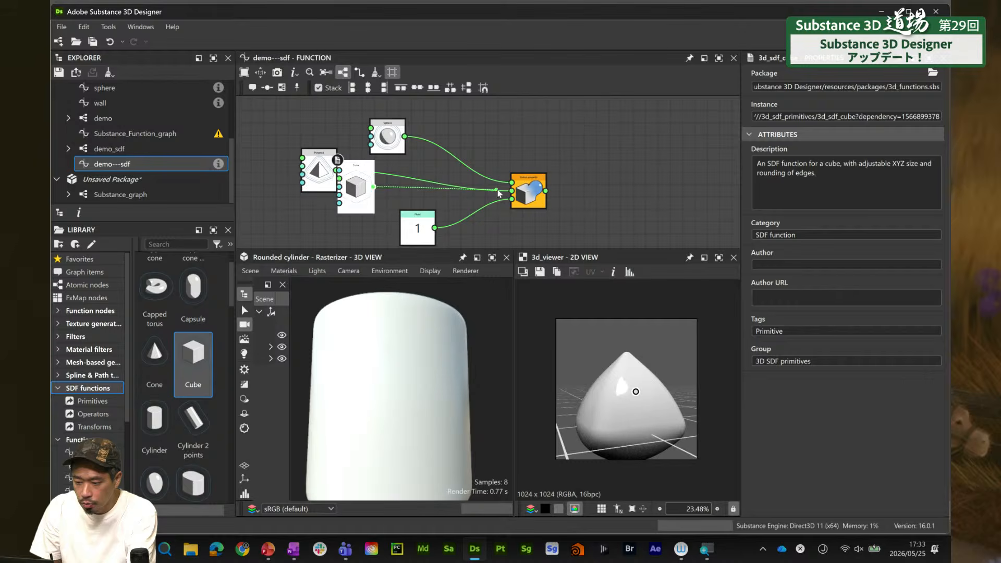
{"action": "left_click_drag", "start_coordinate": [497, 194], "coordinate": [512, 191]}
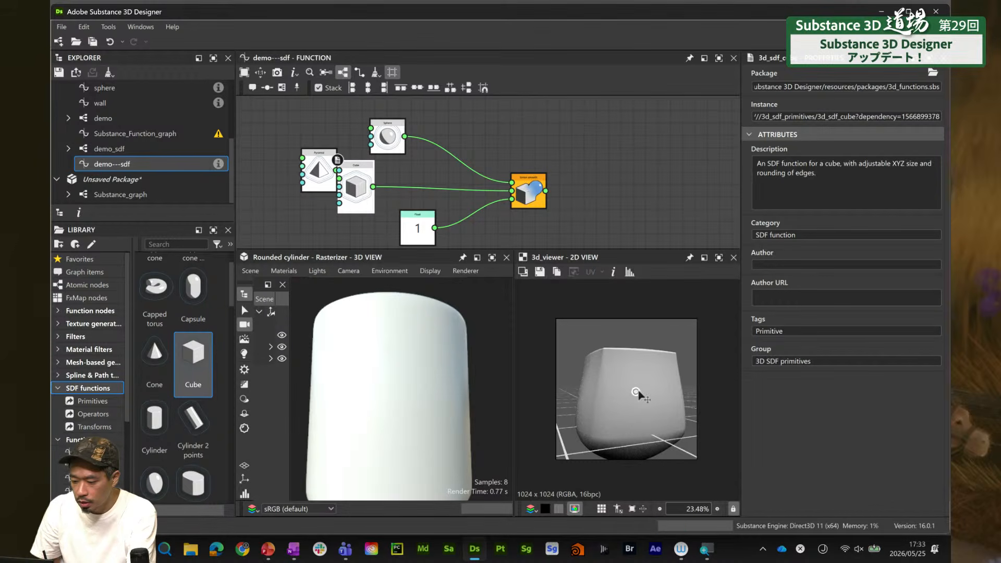
{"action": "mouse_move", "coordinate": [637, 390]}
{"action": "left_mouse_down"}
{"action": "mouse_move", "coordinate": [641, 369]}
{"action": "mouse_move", "coordinate": [636, 401]}
{"action": "left_mouse_up"}
{"action": "middle_click_drag", "start_coordinate": [353, 210], "coordinate": [491, 132]}
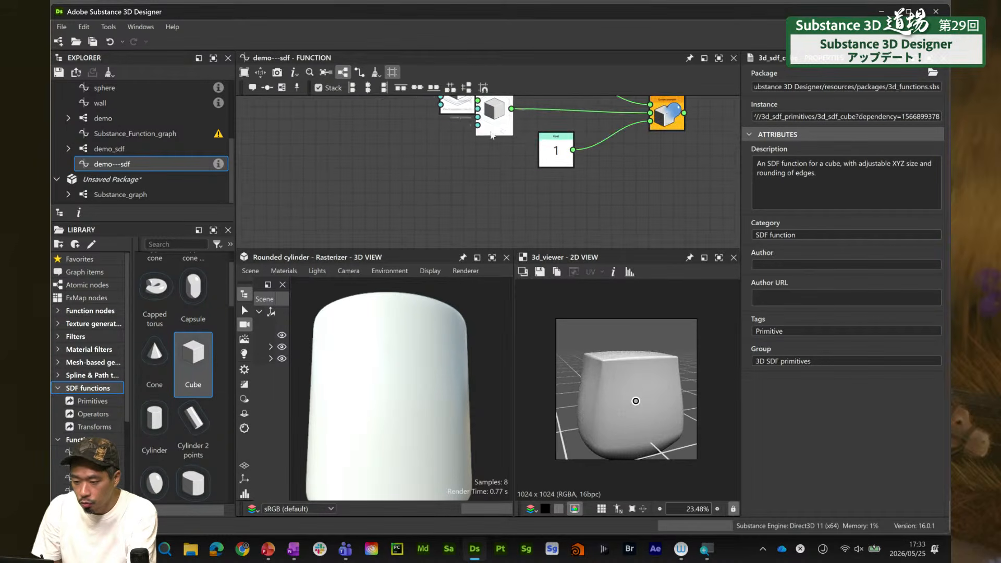
{"action": "scroll", "coordinate": [491, 135], "scroll_direction": "up", "scroll_amount": 3}
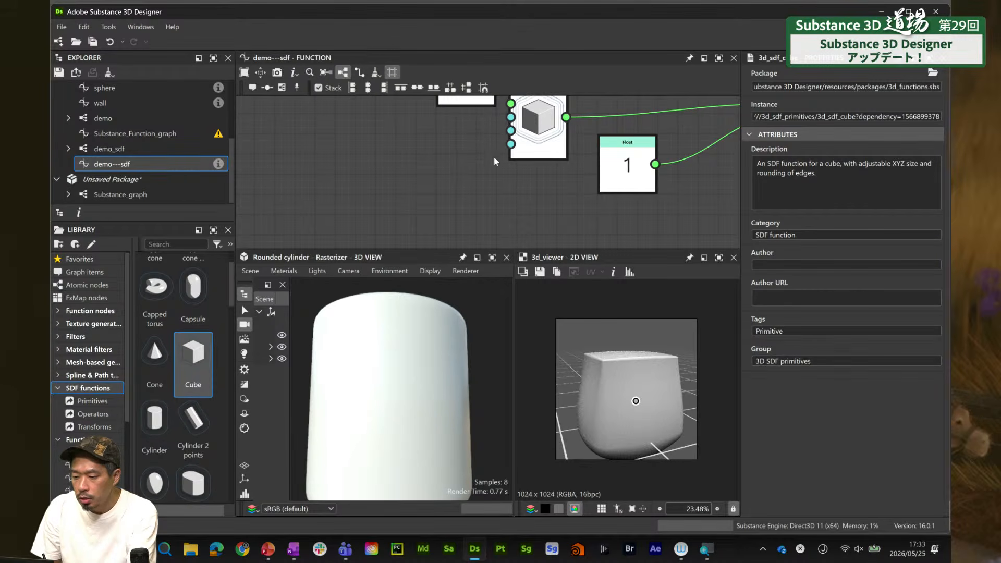
Add a Float3 node to the Cube's Center position input and set its third component to 0.39
{"action": "left_click_drag", "start_coordinate": [511, 130], "coordinate": [447, 189]}
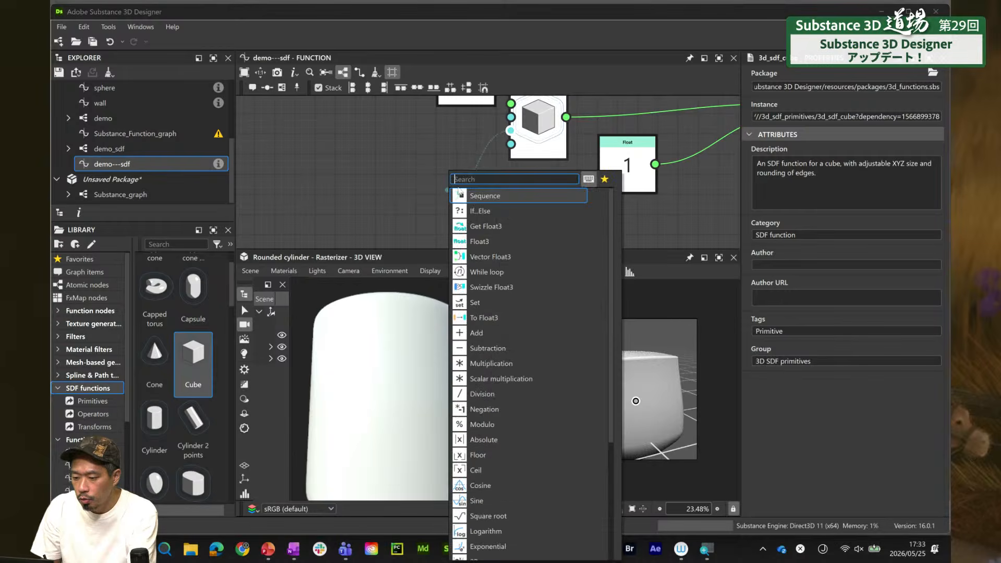
{"action": "left_click", "coordinate": [490, 241]}
{"action": "left_click_drag", "start_coordinate": [825, 112], "coordinate": [852, 112]}
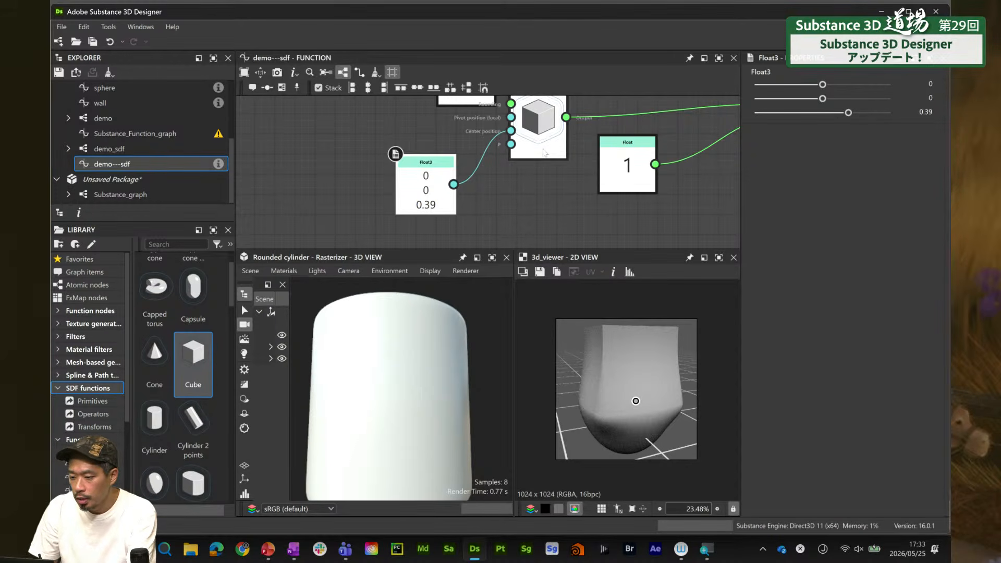
Move the Pyramid node farther away from the Cube node in the function graph
{"action": "middle_click_drag", "start_coordinate": [511, 102], "coordinate": [523, 131]}
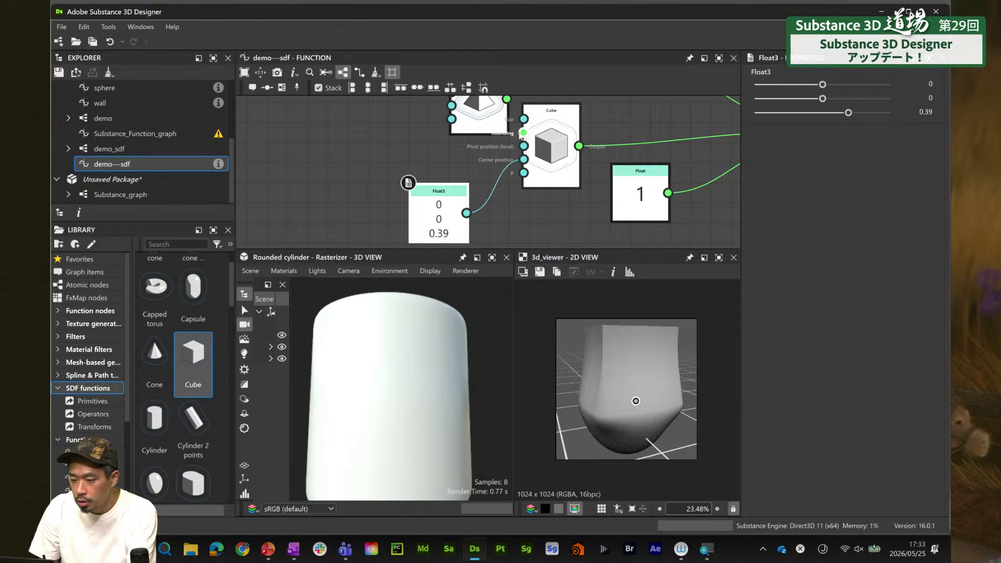
{"action": "left_click_drag", "start_coordinate": [491, 124], "coordinate": [452, 124]}
{"action": "left_click", "coordinate": [540, 195]}
{"action": "scroll", "coordinate": [550, 189], "scroll_direction": "down", "scroll_amount": 1}
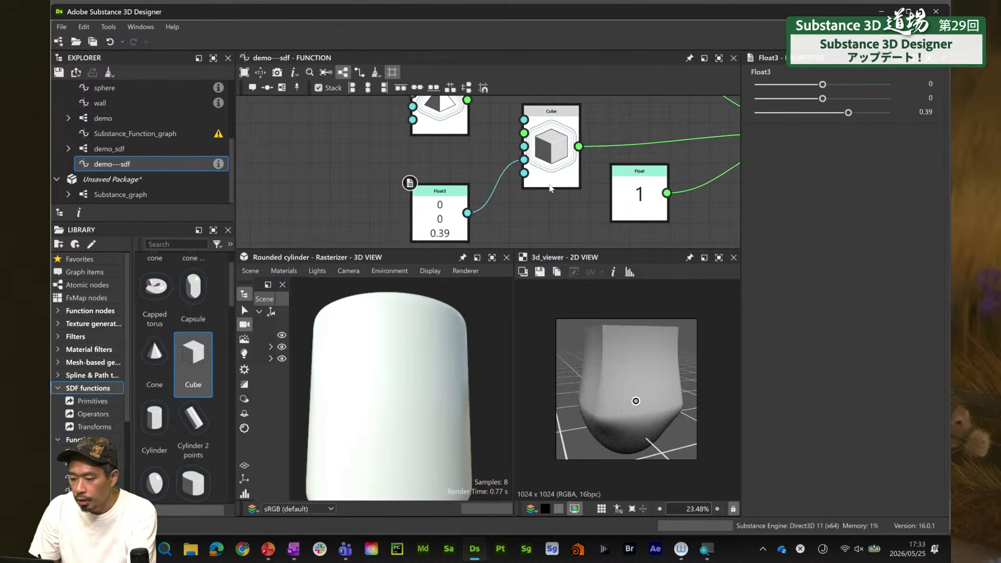
{"action": "scroll", "coordinate": [550, 188], "scroll_direction": "down", "scroll_amount": 3}
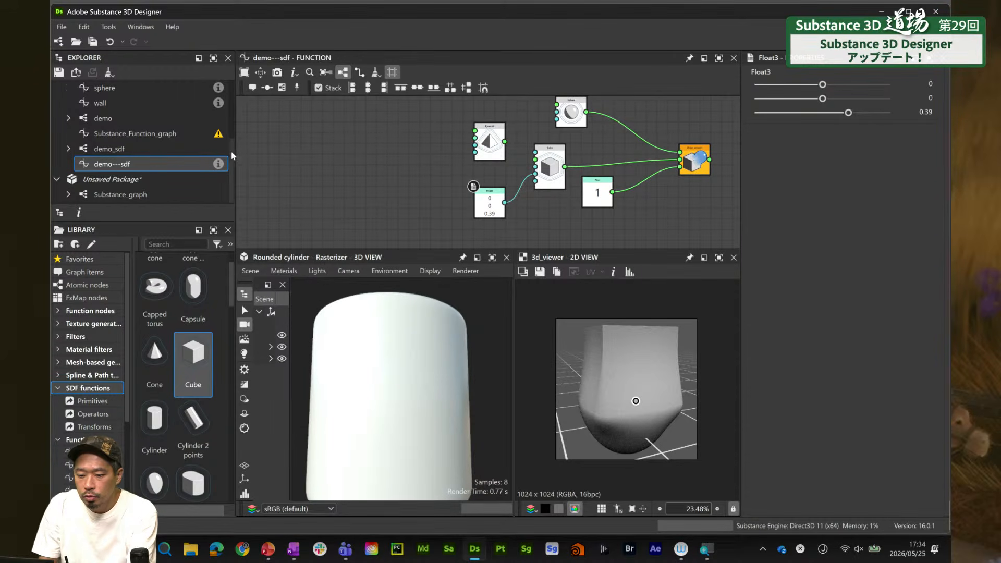
Open the demo_sdf graph, show Shape splatter v2's Height output in the 2D view and move the 3D viewer node closer to it
{"action": "left_click", "coordinate": [167, 150]}
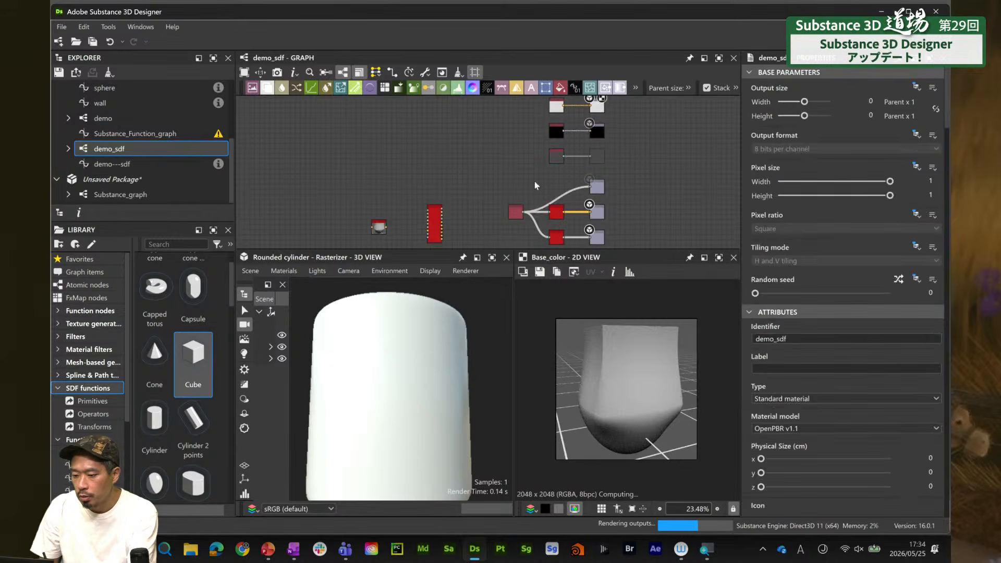
{"action": "middle_click_drag", "start_coordinate": [419, 229], "coordinate": [456, 185]}
{"action": "scroll", "coordinate": [456, 186], "scroll_direction": "up", "scroll_amount": 1}
{"action": "scroll", "coordinate": [470, 183], "scroll_direction": "up", "scroll_amount": 5}
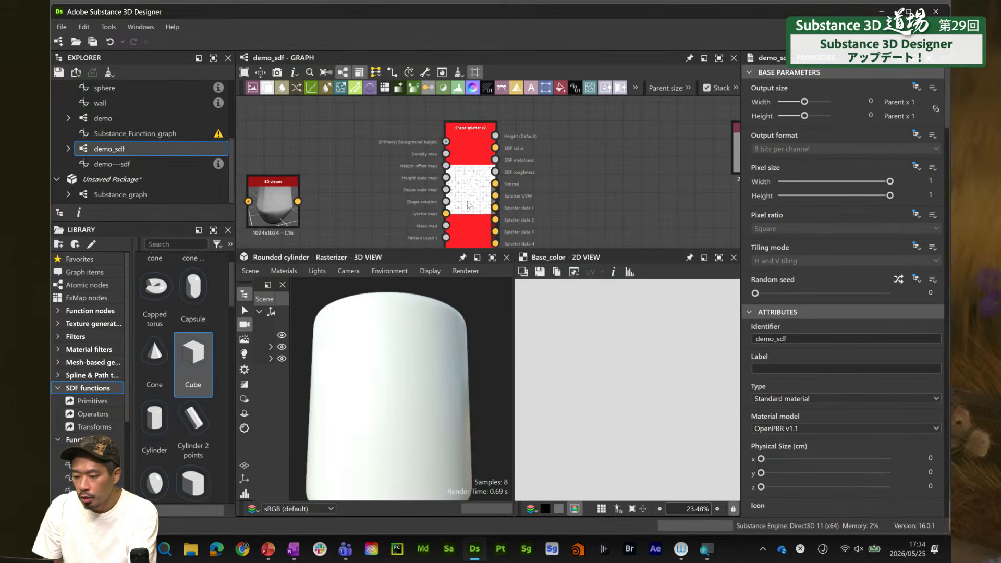
{"action": "double_click", "coordinate": [470, 187]}
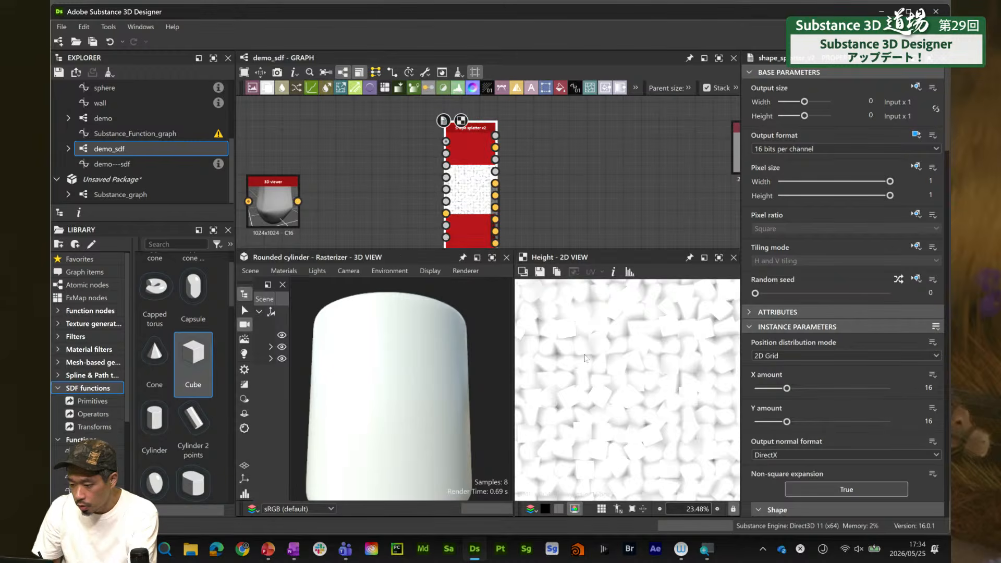
{"action": "key", "text": "f"}
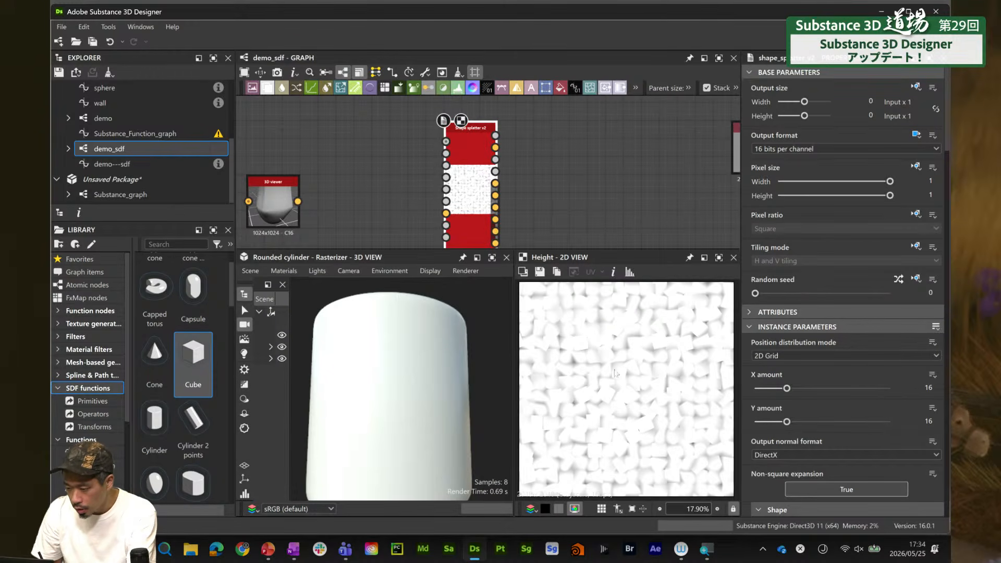
{"action": "scroll", "coordinate": [620, 370], "scroll_direction": "up", "scroll_amount": 1}
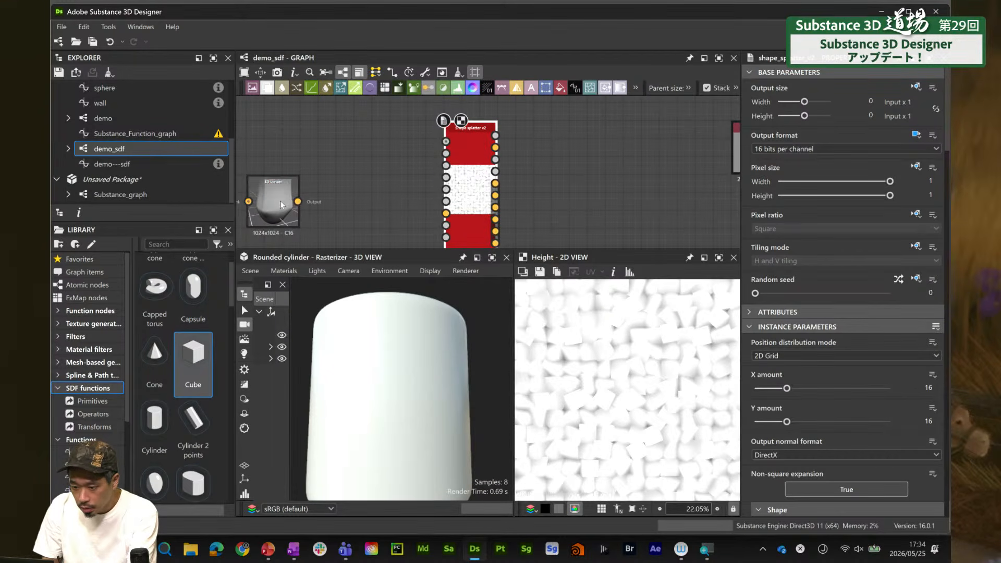
{"action": "left_click_drag", "start_coordinate": [269, 206], "coordinate": [304, 187]}
Set Shape splatter v2's 3D rotation X to 0.214
{"action": "left_click", "coordinate": [479, 201]}
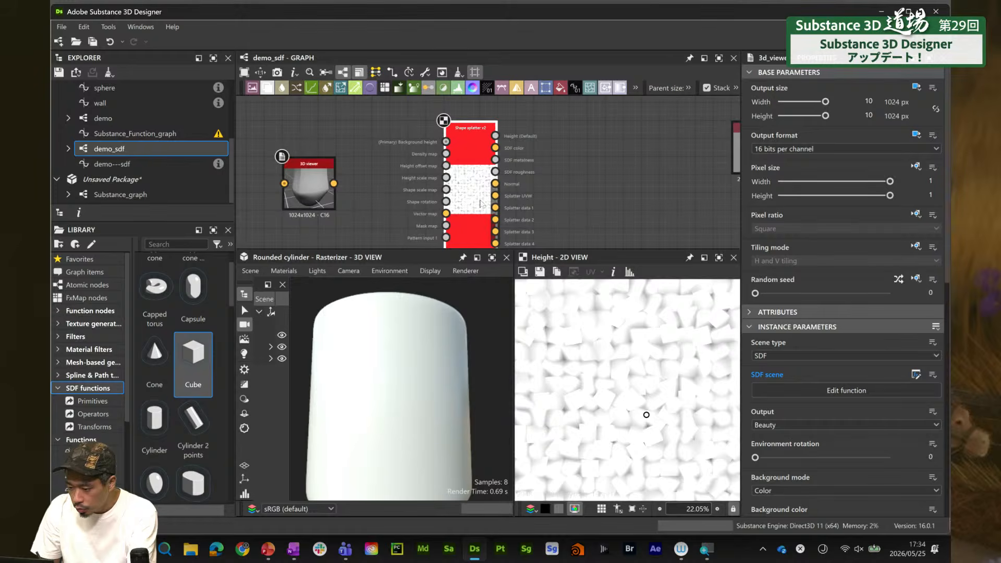
{"action": "scroll", "coordinate": [934, 138], "scroll_direction": "down", "scroll_amount": 15}
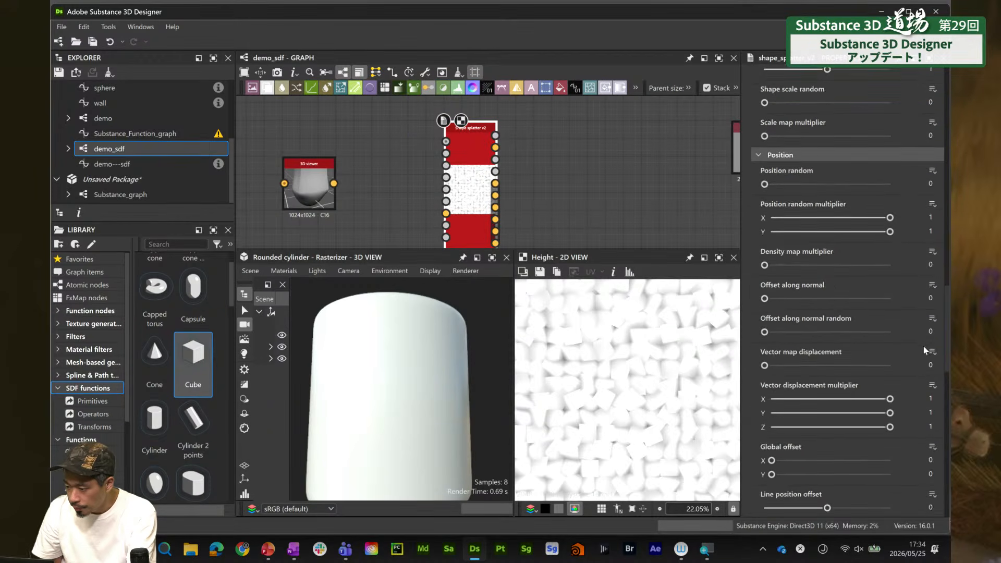
{"action": "scroll", "coordinate": [923, 348], "scroll_direction": "down", "scroll_amount": 10}
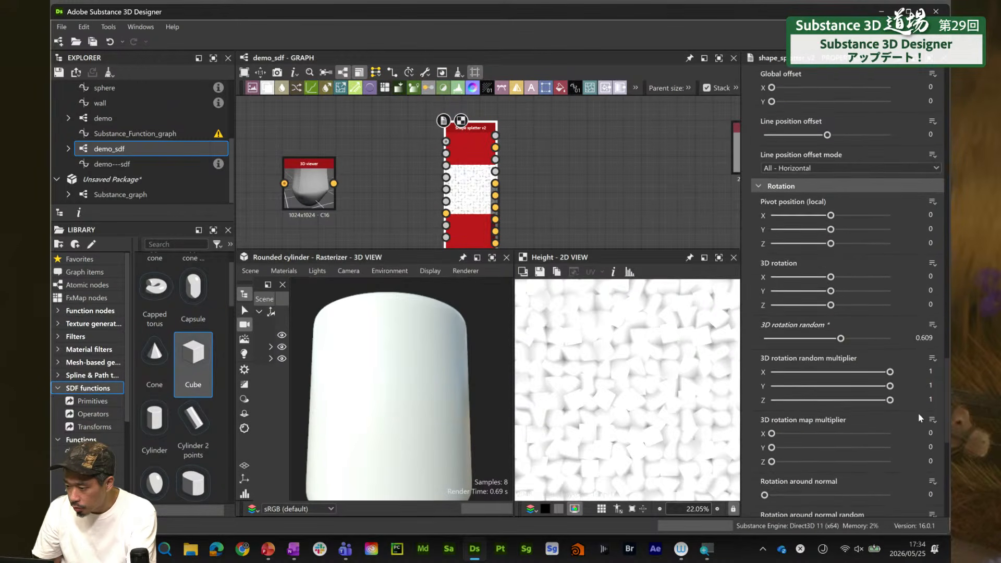
{"action": "left_click_drag", "start_coordinate": [837, 245], "coordinate": [855, 244]}
Set Shape splatter v2's Height offset to 0 and inspect the scattered shapes in the 2D view
{"action": "scroll", "coordinate": [940, 333], "scroll_direction": "up", "scroll_amount": 10}
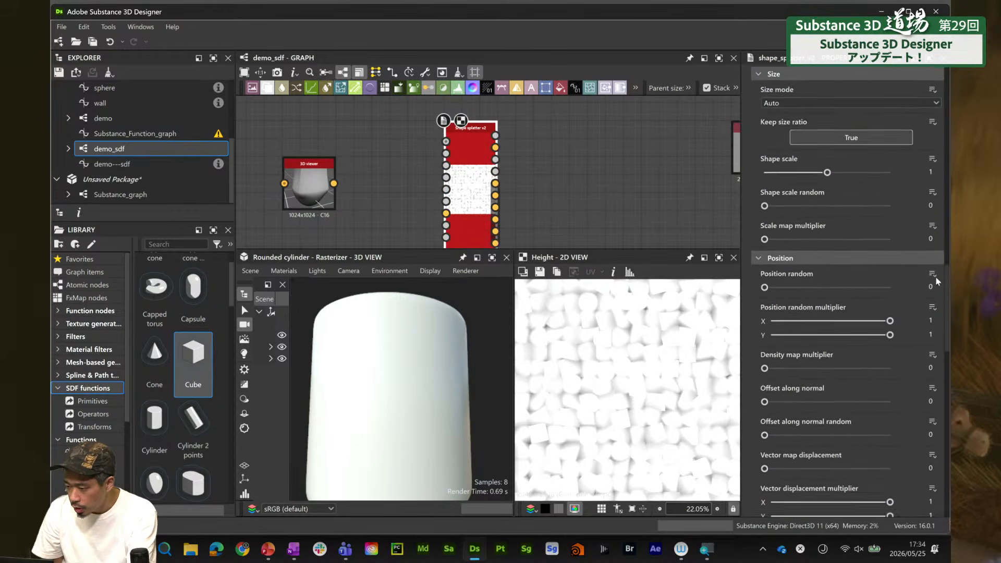
{"action": "scroll", "coordinate": [932, 240], "scroll_direction": "up", "scroll_amount": 1}
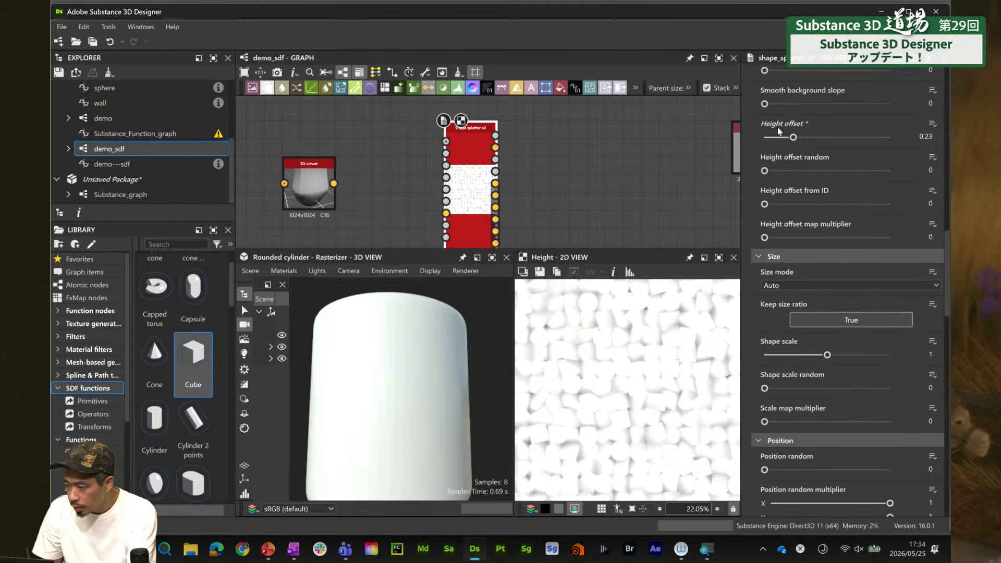
{"action": "left_click_drag", "start_coordinate": [791, 138], "coordinate": [751, 142]}
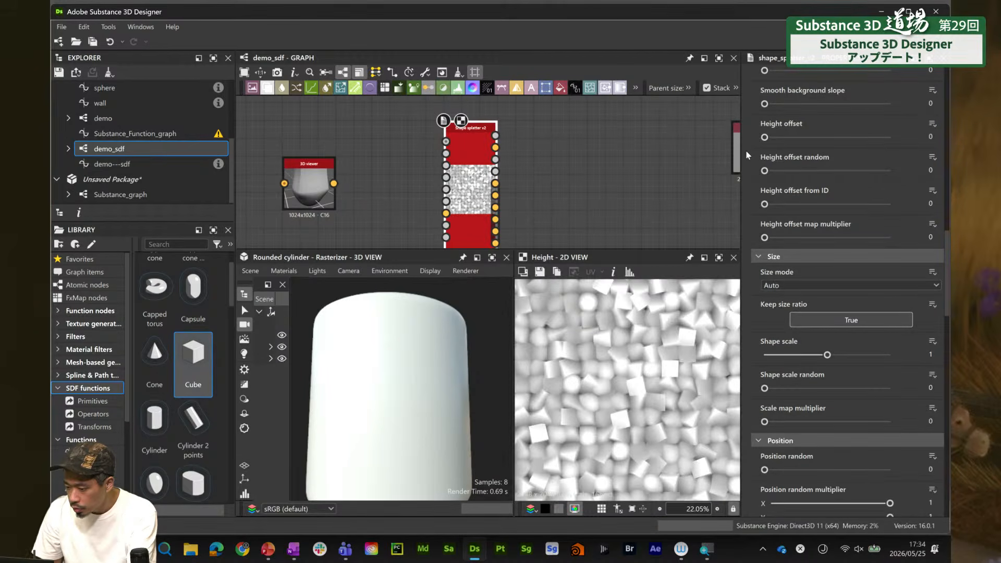
{"action": "scroll", "coordinate": [597, 388], "scroll_direction": "up", "scroll_amount": 3}
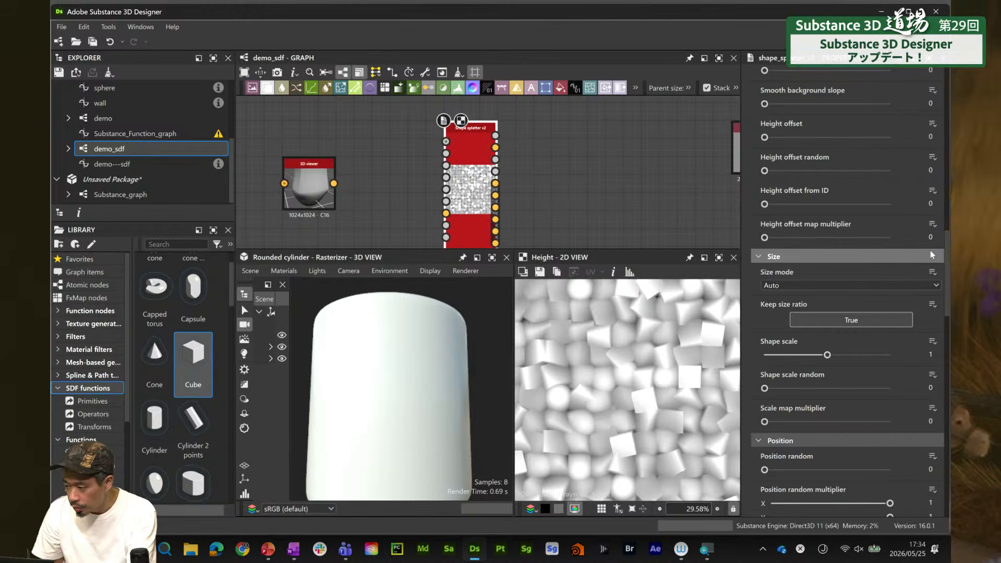
{"action": "left_click_drag", "start_coordinate": [945, 239], "coordinate": [935, 331]}
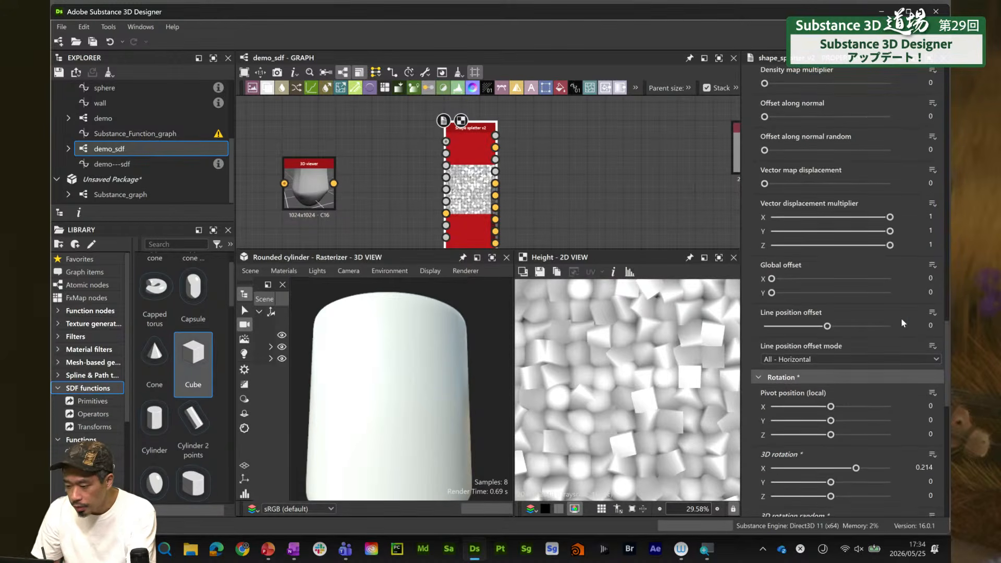
{"action": "scroll", "coordinate": [600, 328], "scroll_direction": "down", "scroll_amount": 8}
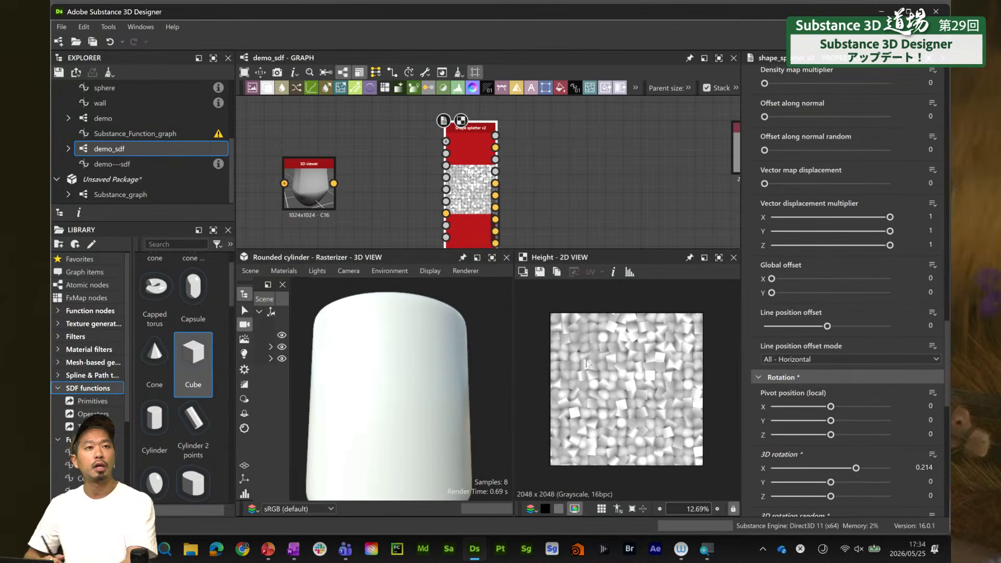